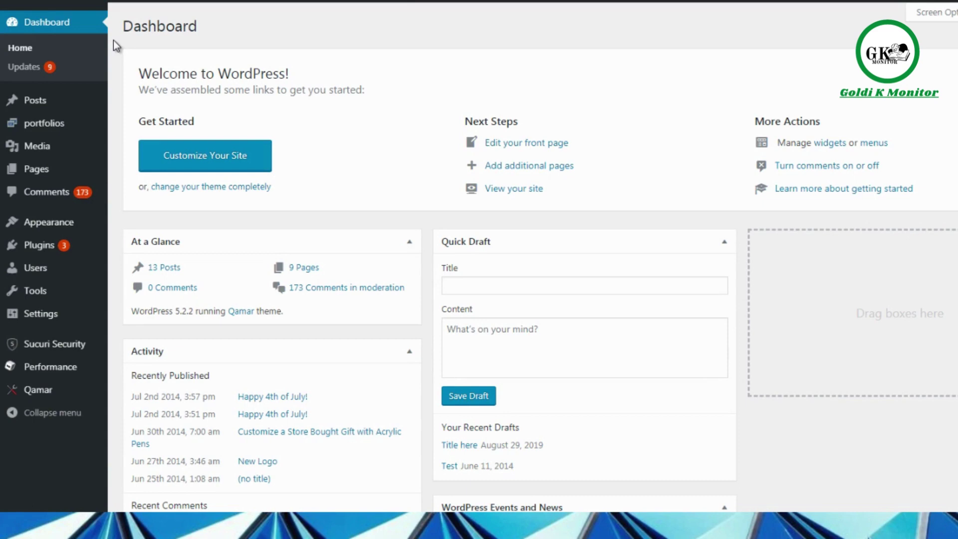
Step: Start a new post and look through the block library's available blocks
mouse_move(56, 100)
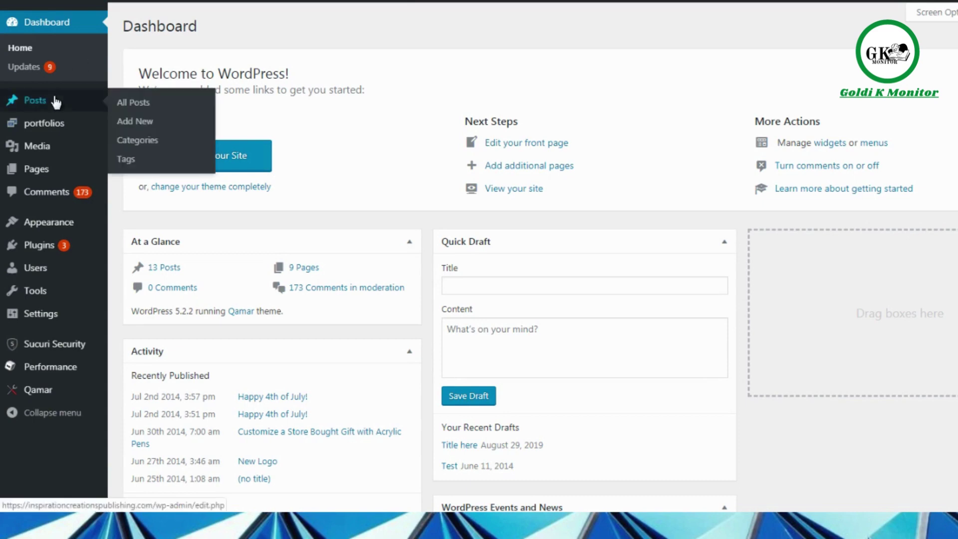
click(142, 127)
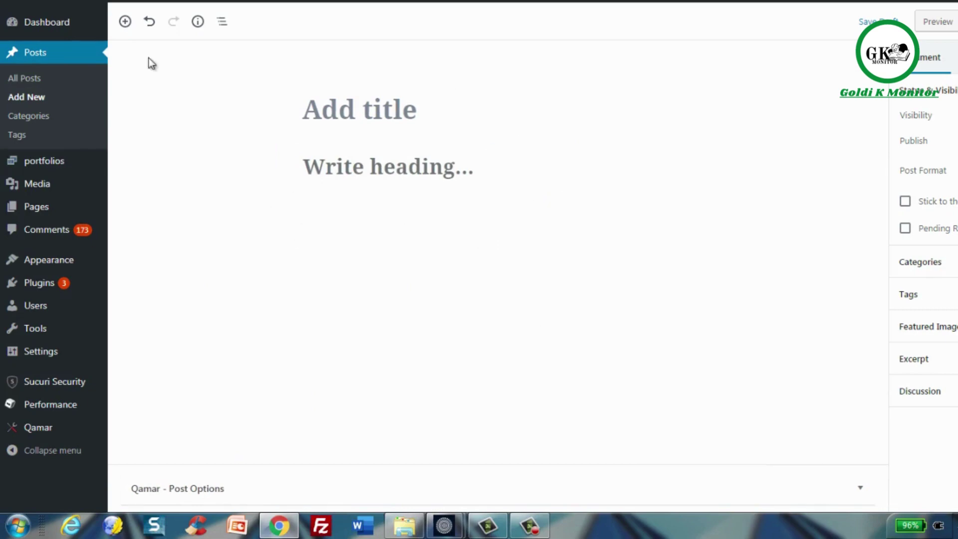
click(125, 23)
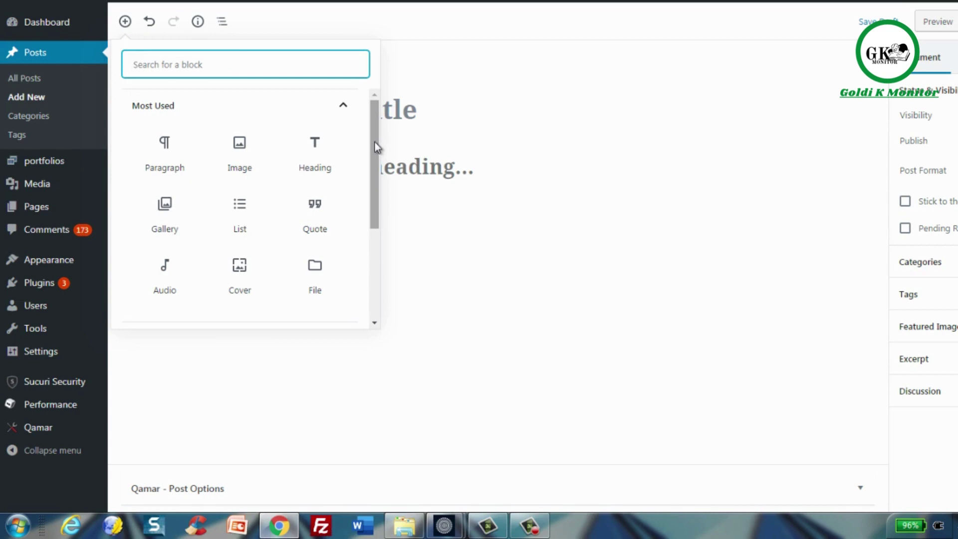
drag(375, 141, 375, 238)
click(172, 351)
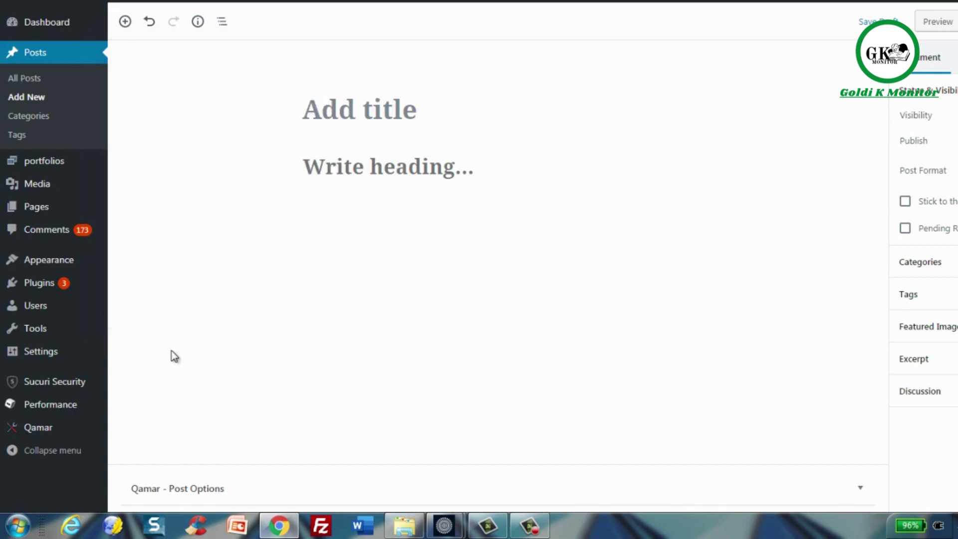
Step: View the post's content structure with its document outline, and list its blocks in Block Navigation
click(198, 25)
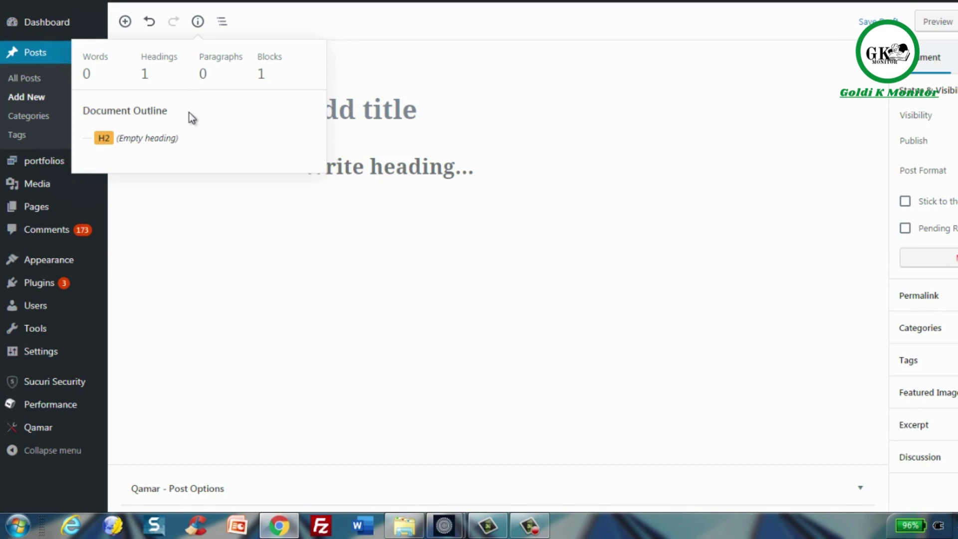
click(197, 220)
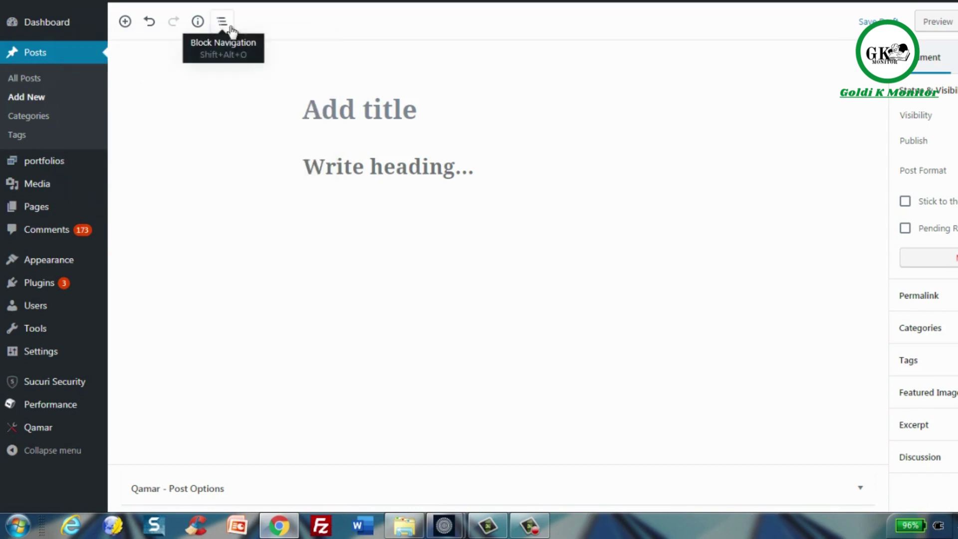
click(231, 29)
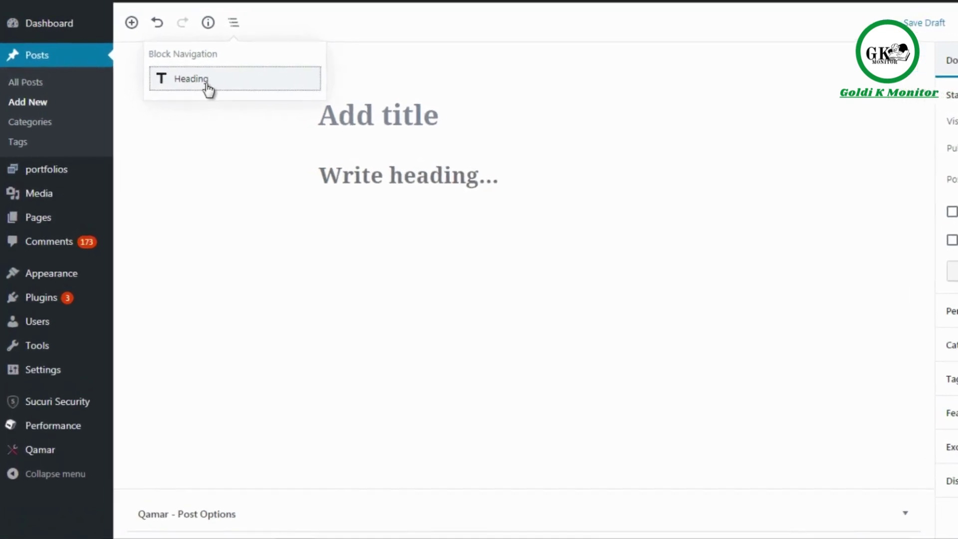
Step: Enter "title here" as the post title and "heading here" in the heading block below it
click(387, 121)
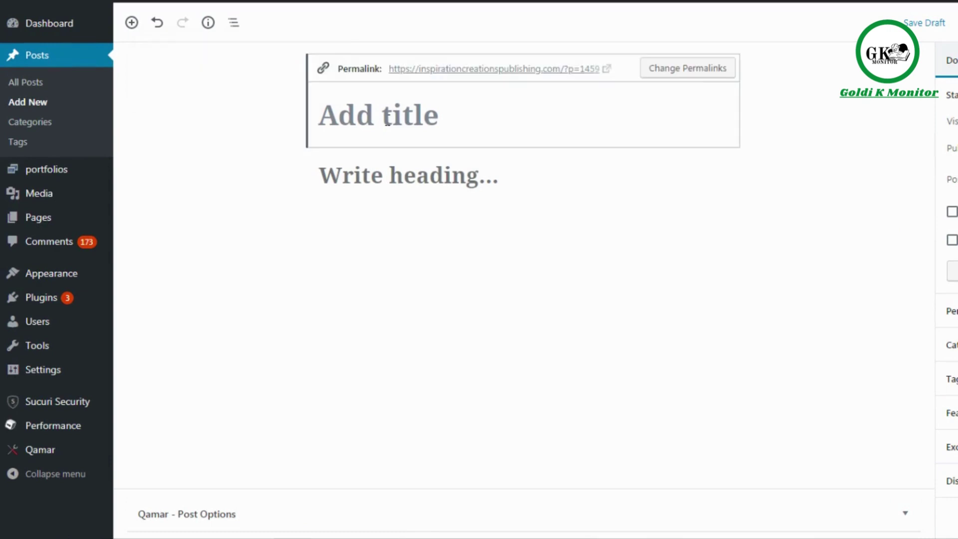
text(title )
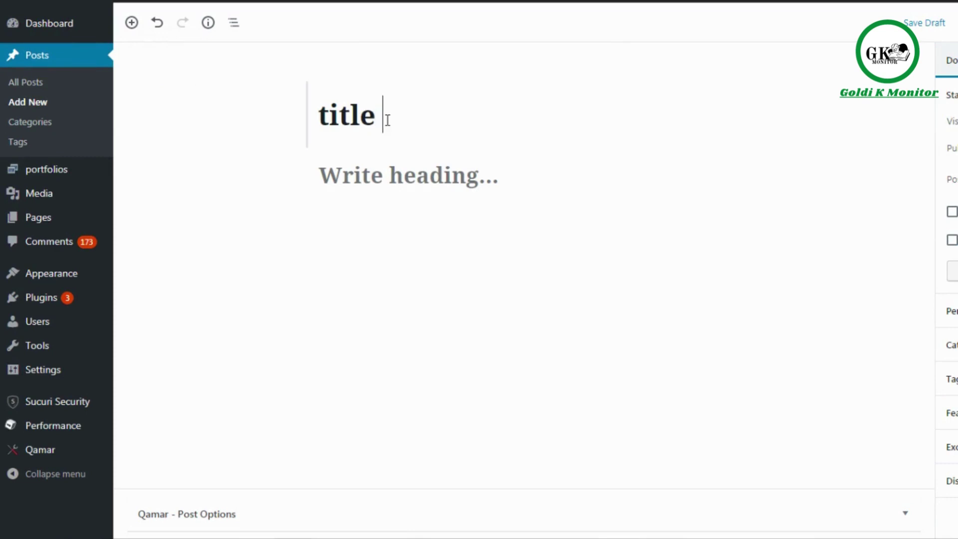
text(here)
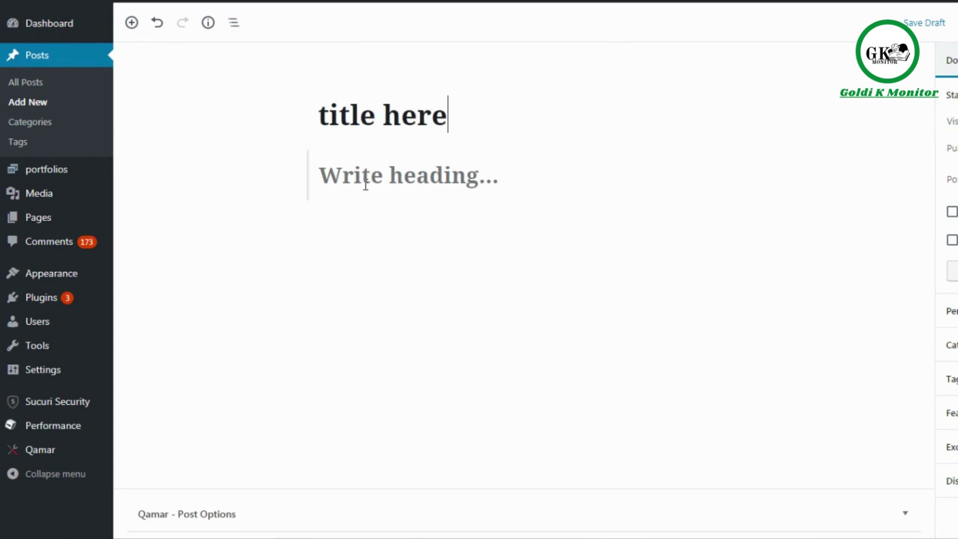
click(364, 176)
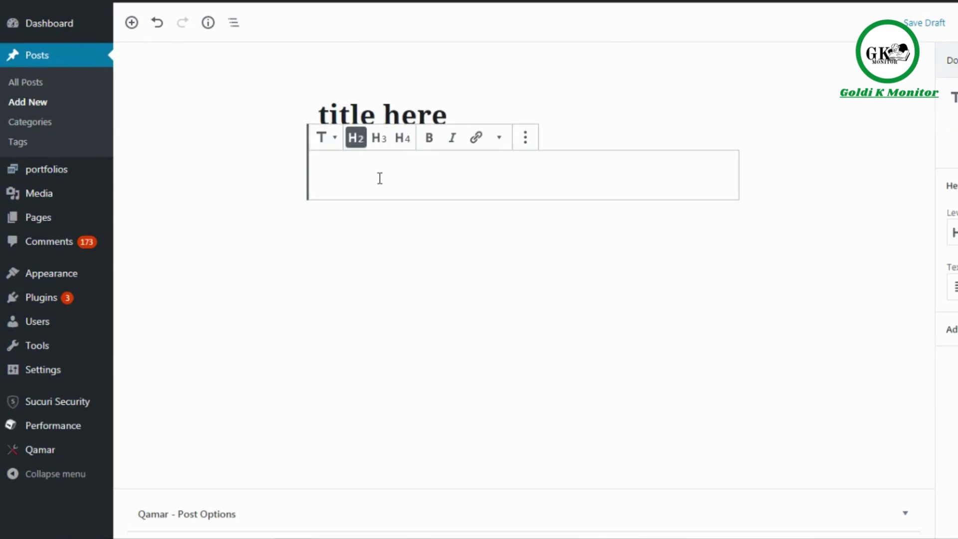
text(heading here)
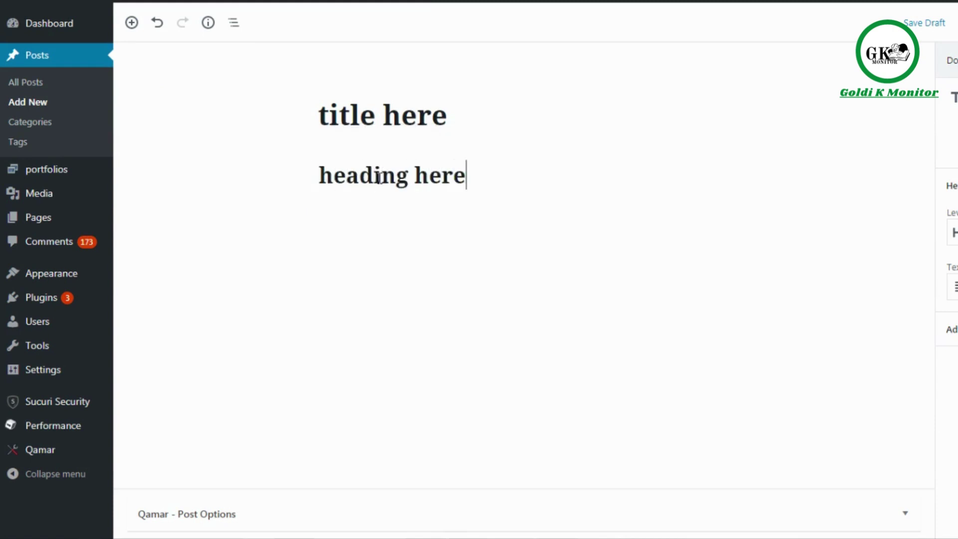
Step: Replace the post title with "this is a great day"
click(334, 121)
drag(483, 121, 319, 114)
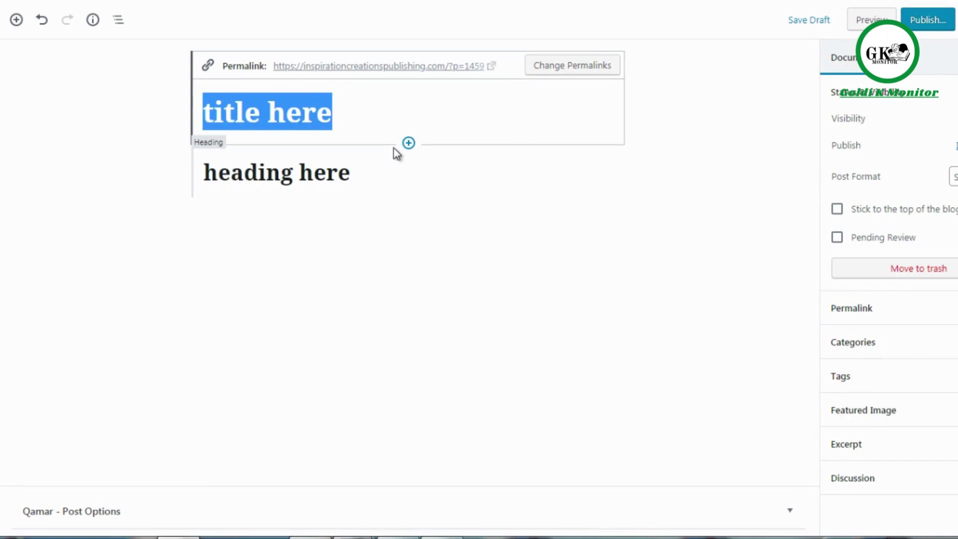
text(t)
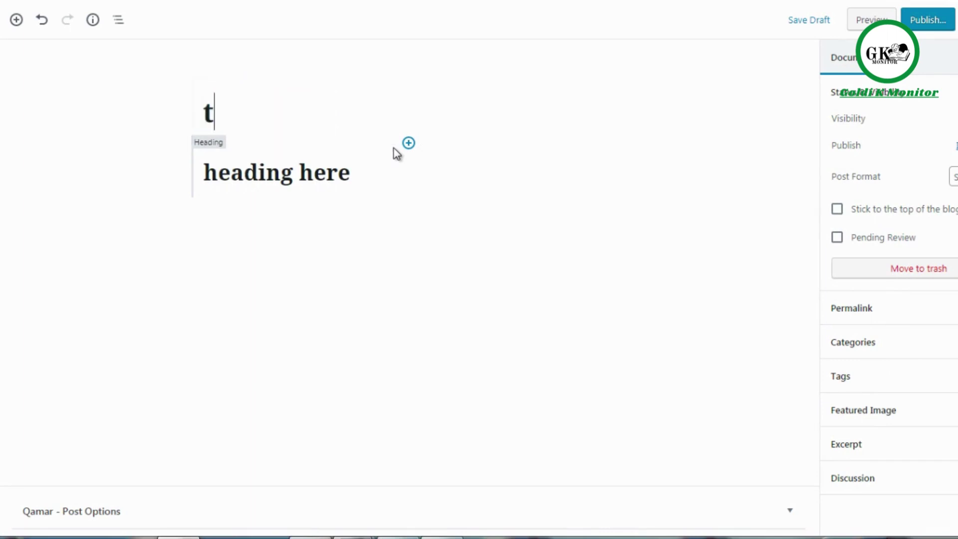
text(his is a great day)
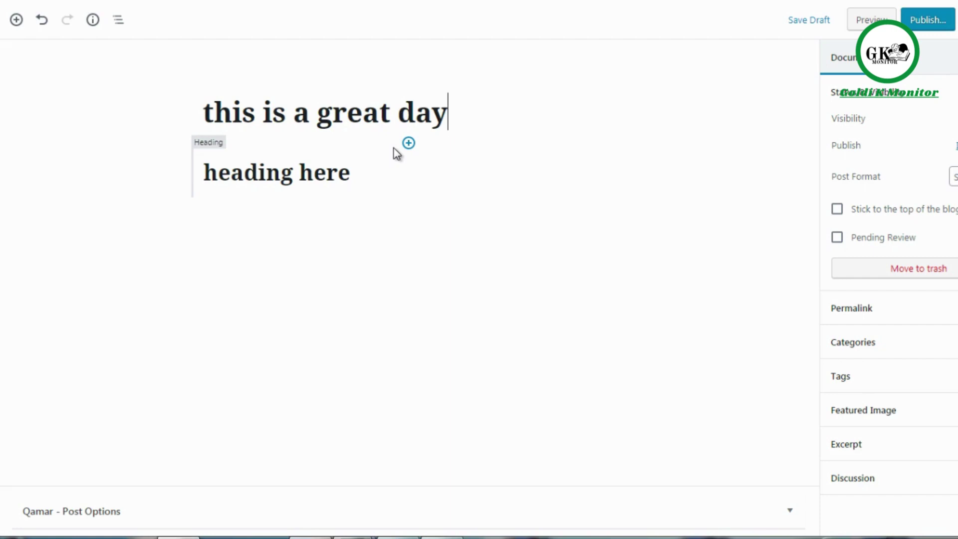
Step: Examine the block settings of the "heading here" heading, including its level and text alignment options
click(300, 182)
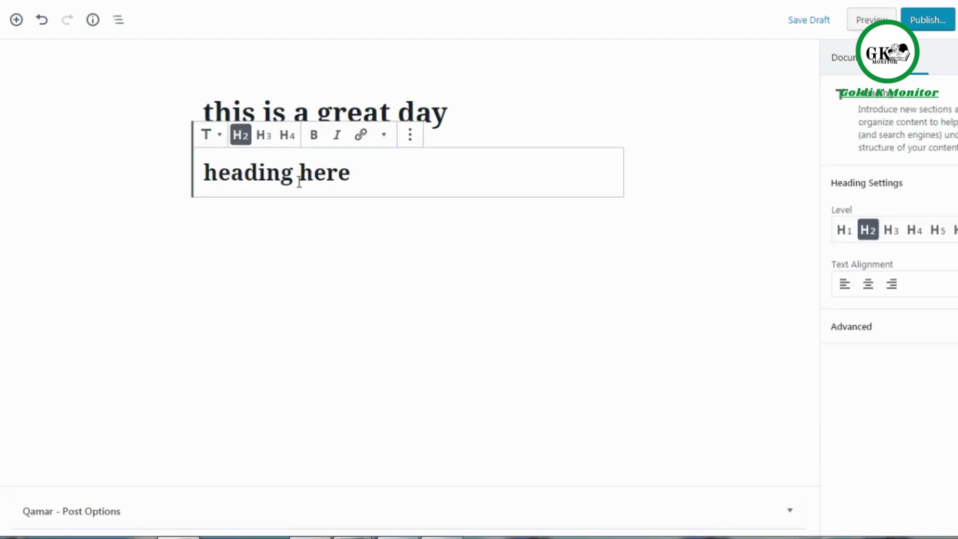
click(121, 247)
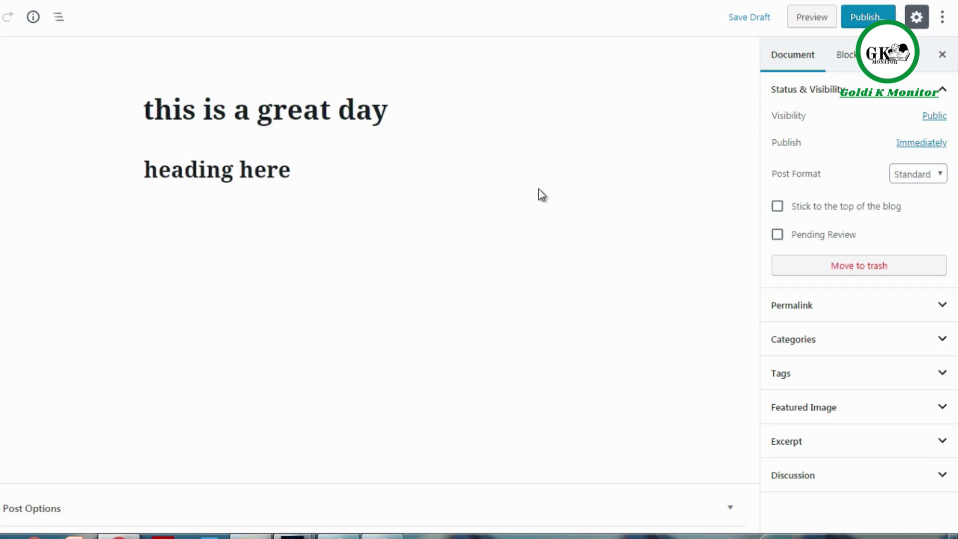
click(845, 62)
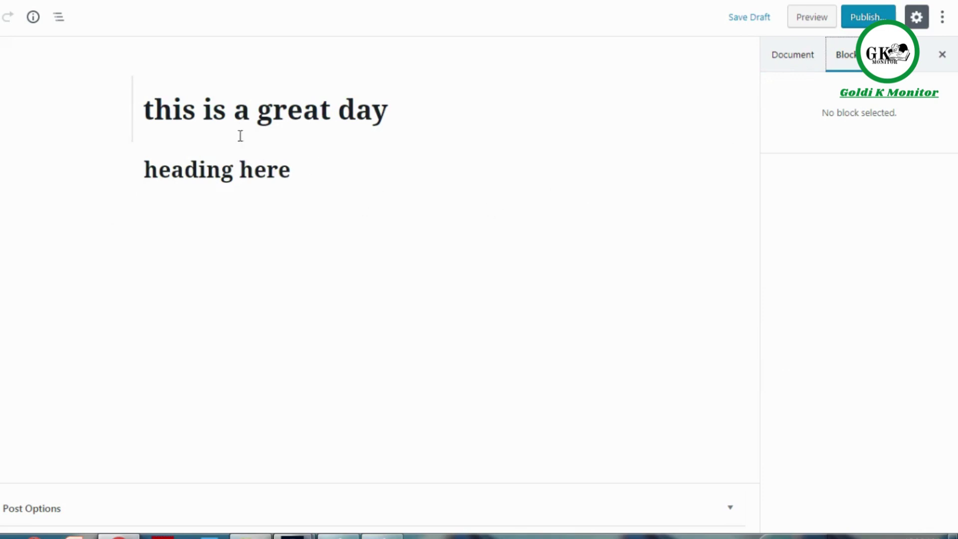
click(224, 169)
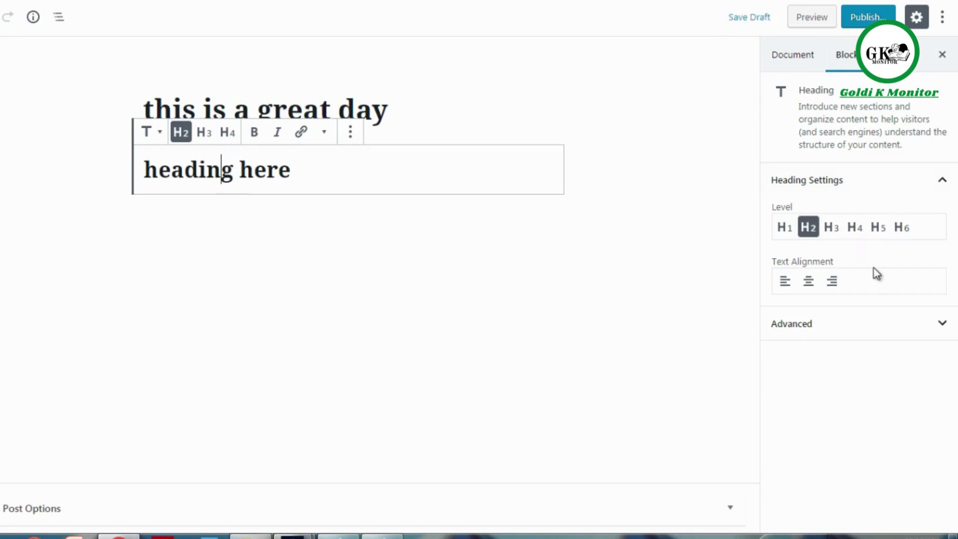
click(621, 244)
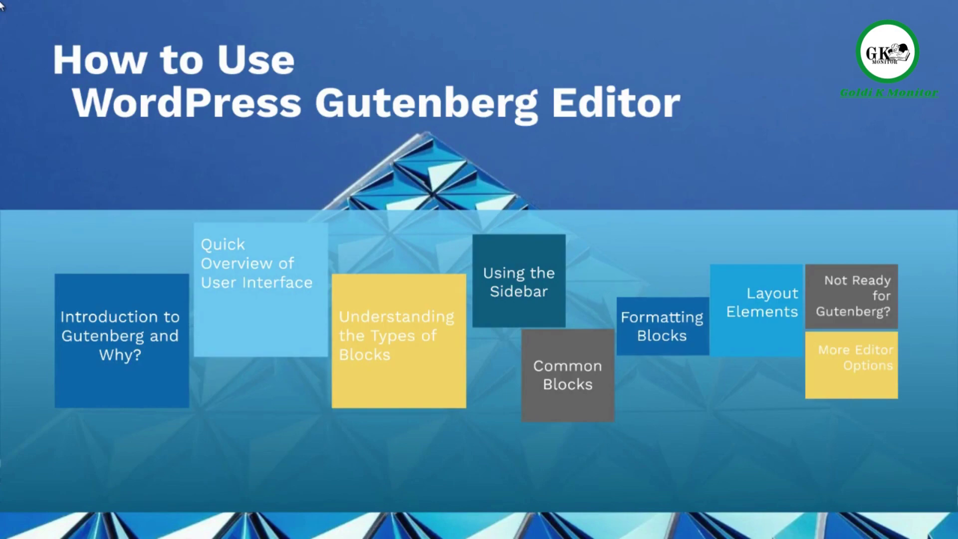
key(Right)
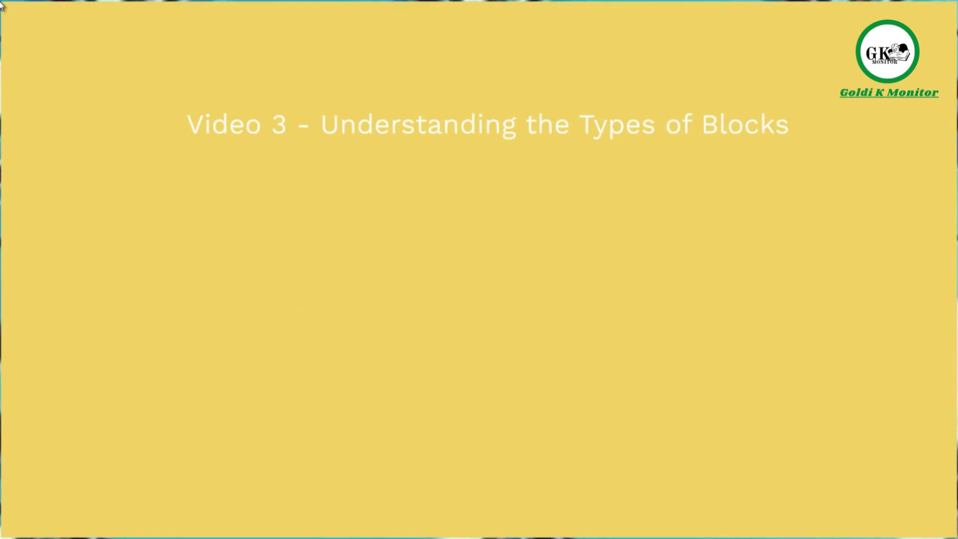
key(Right)
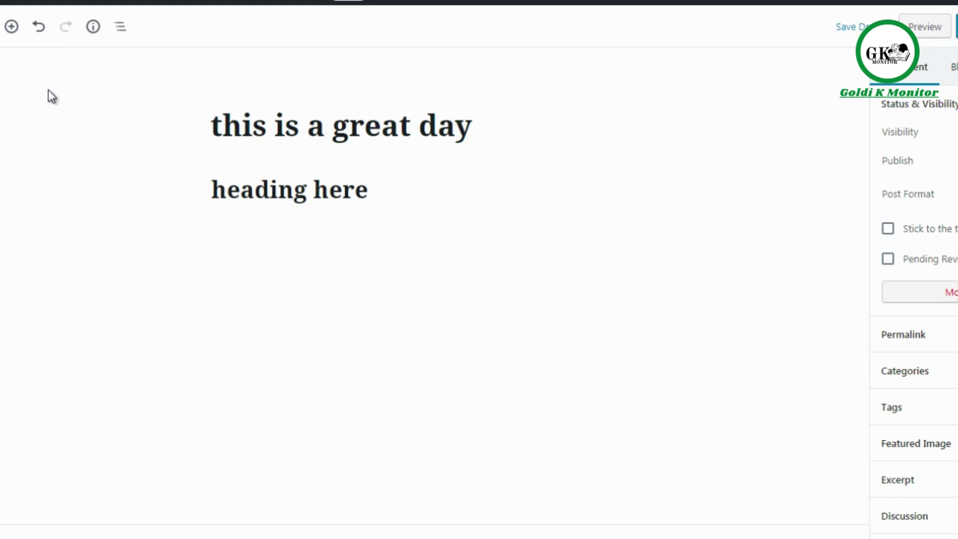
Step: Look through the Most Used blocks in the block library down to the list of block categories
click(11, 32)
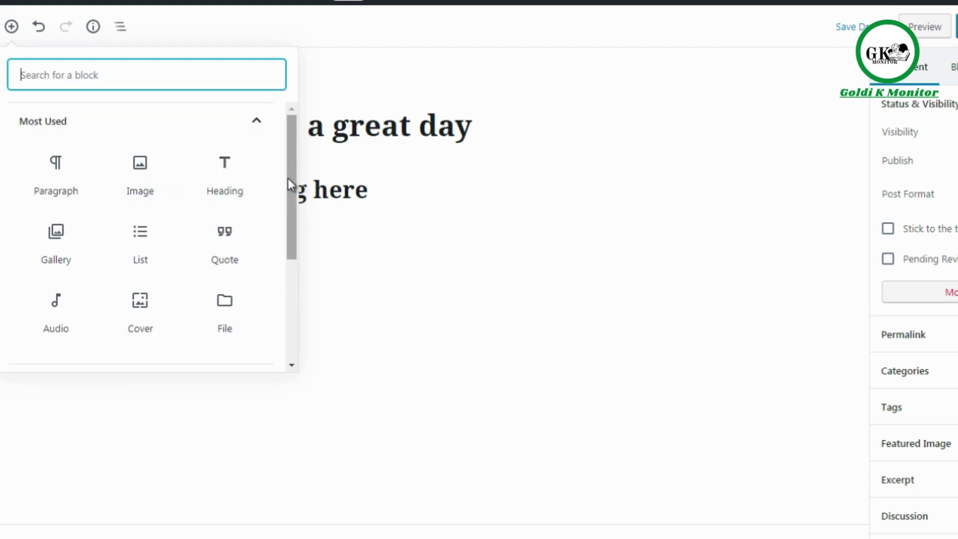
drag(289, 180, 293, 198)
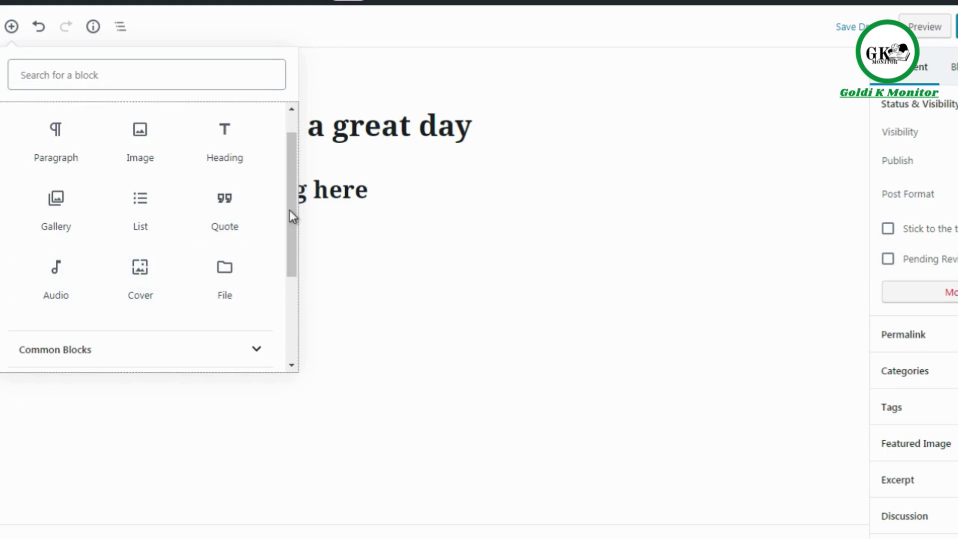
drag(289, 210, 290, 185)
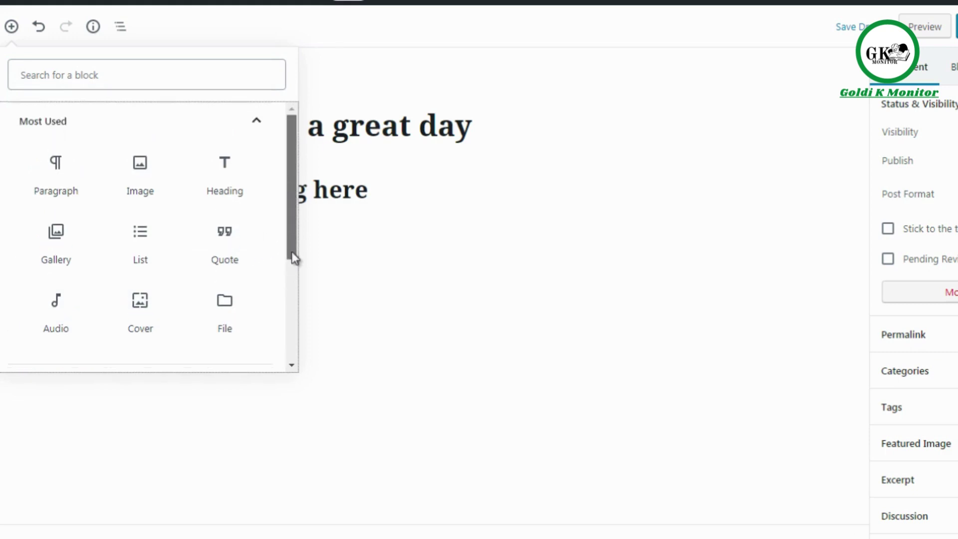
drag(292, 252, 301, 313)
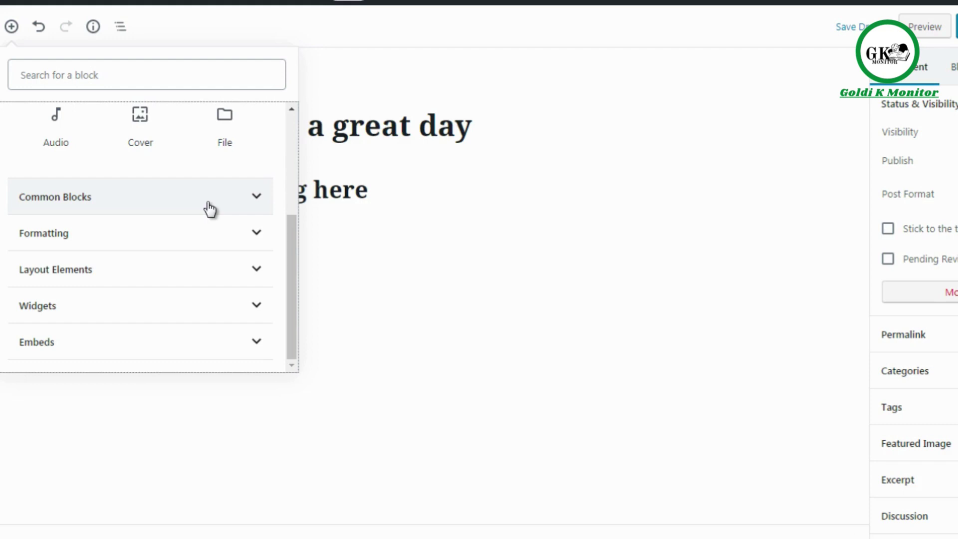
Step: Expand the Common Blocks category and look through the block types it offers
click(209, 208)
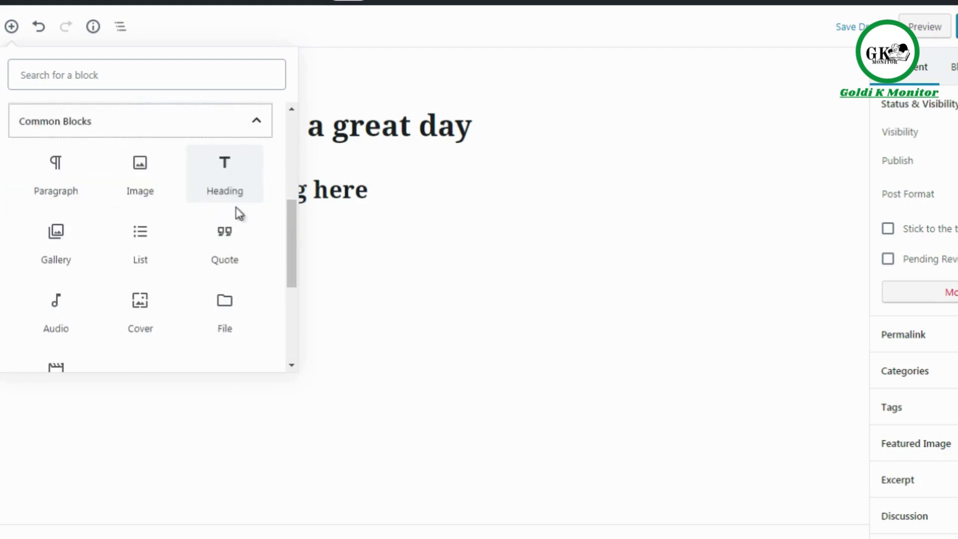
scroll(290, 245, down, 1)
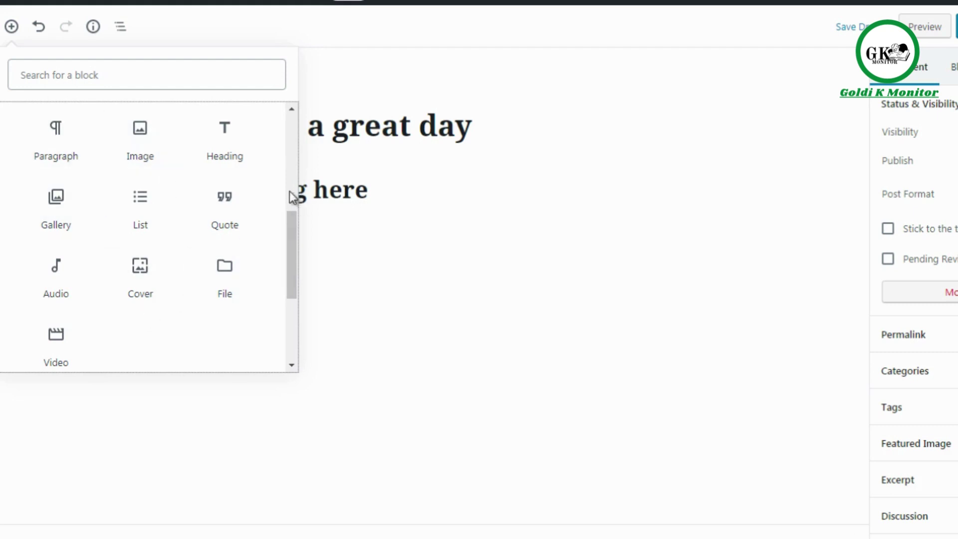
mouse_move(291, 230)
mouse_down()
mouse_move(290, 221)
mouse_move(289, 247)
mouse_up()
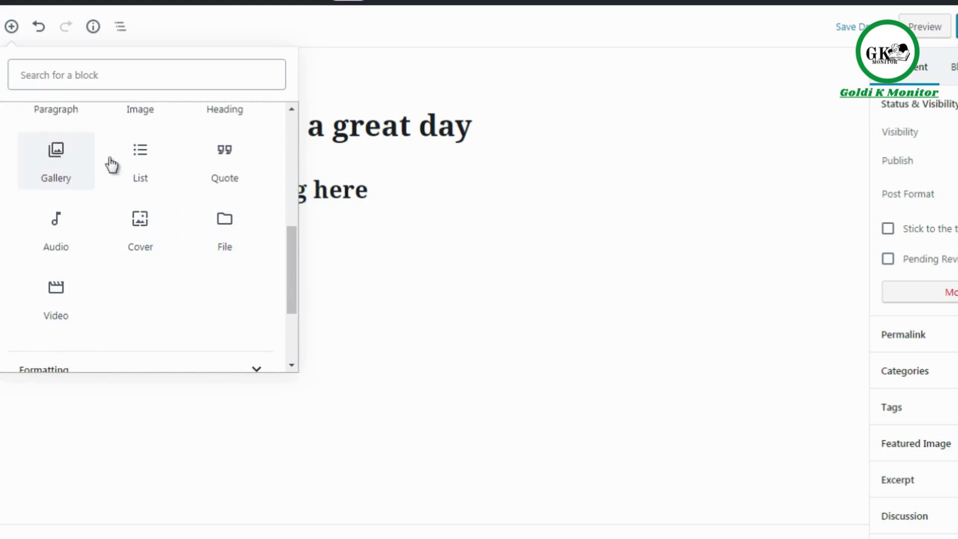
scroll(292, 274, down, 1)
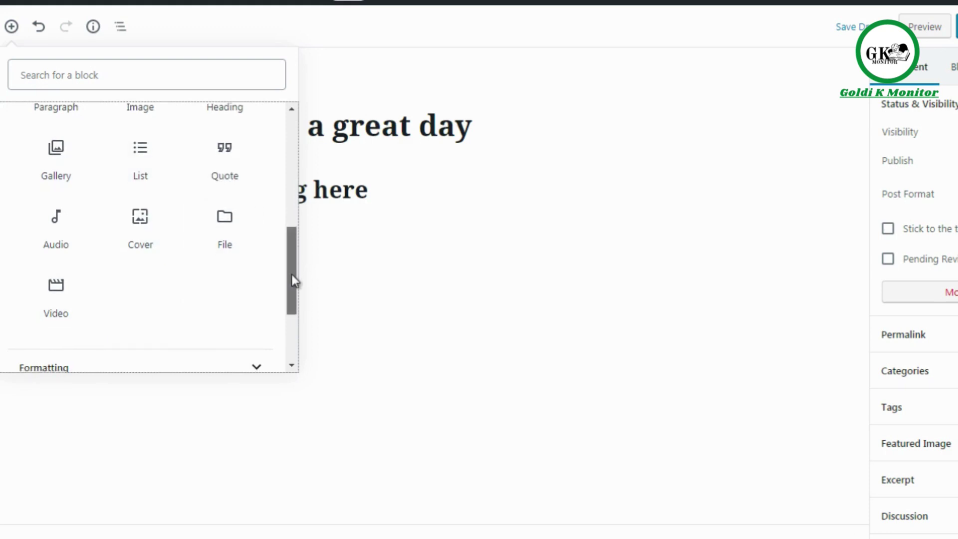
scroll(295, 287, down, 2)
scroll(295, 307, down, 1)
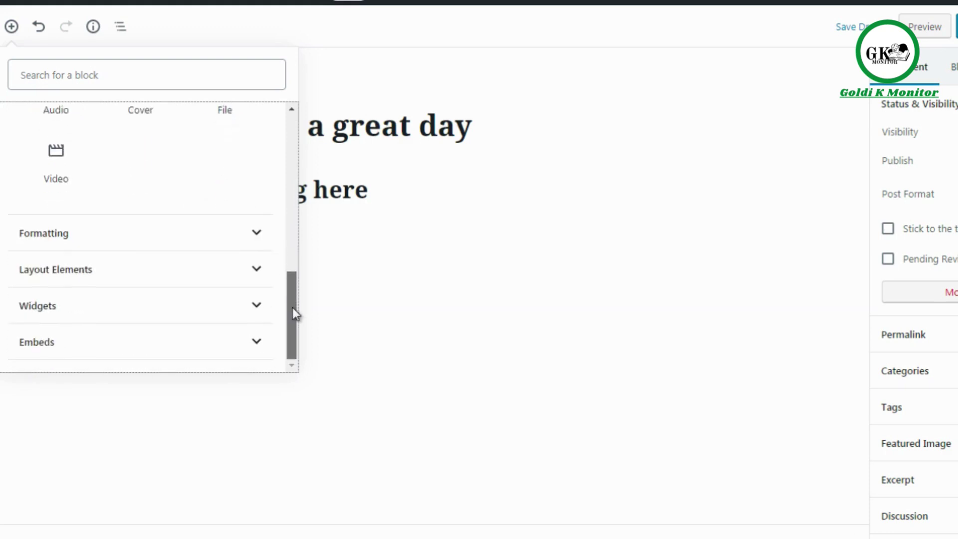
Step: Expand the Formatting and Layout Elements categories and look through their block types
click(235, 244)
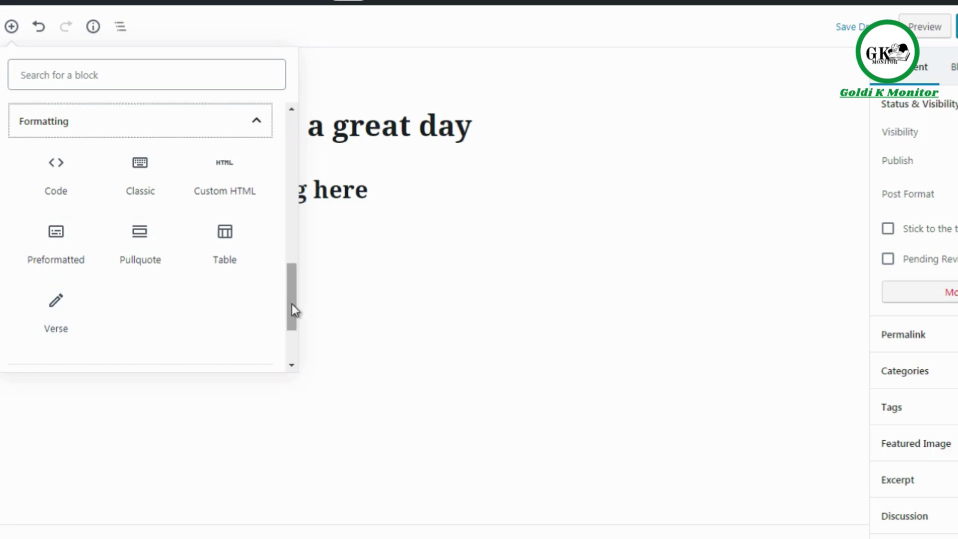
drag(295, 310, 295, 349)
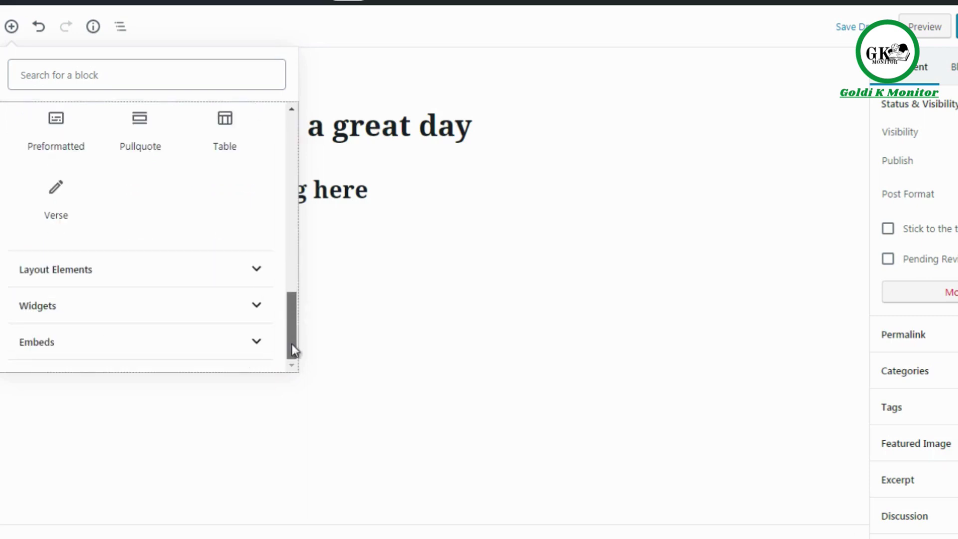
click(154, 275)
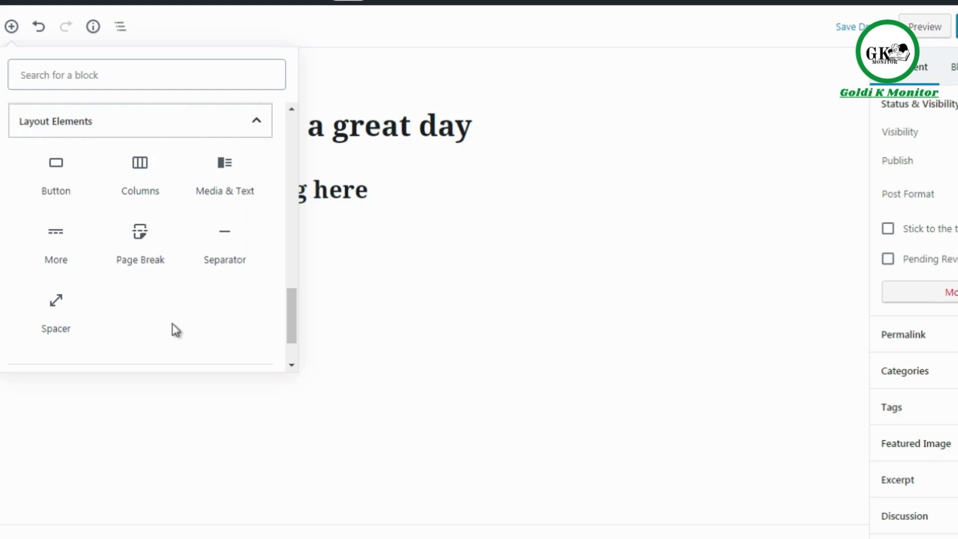
drag(291, 325, 293, 354)
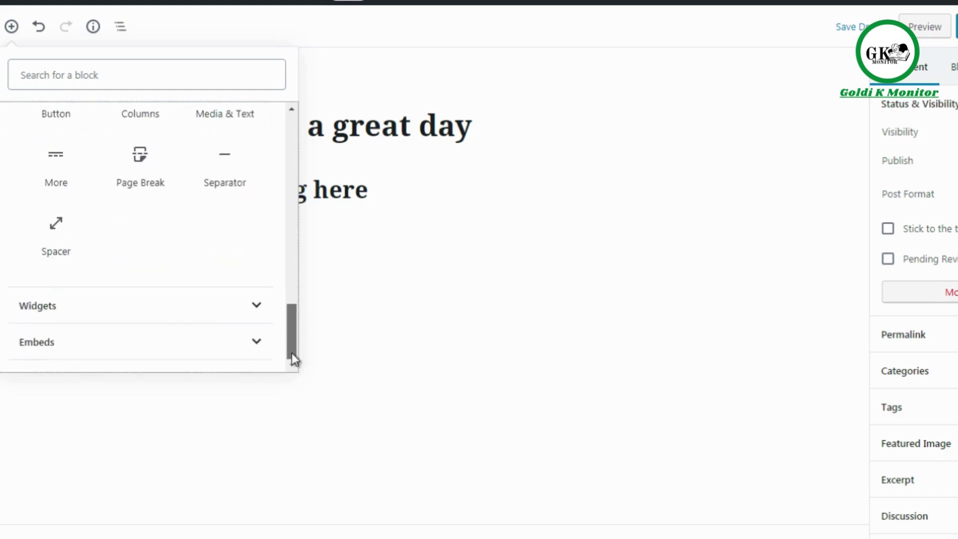
Step: Expand the Widgets and Embeds categories, look through their block types, and close the block library
click(202, 317)
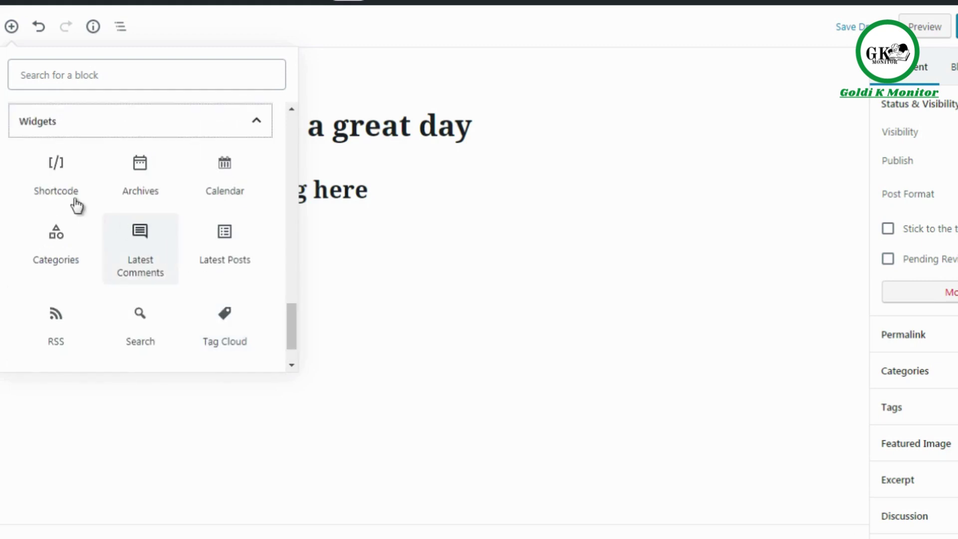
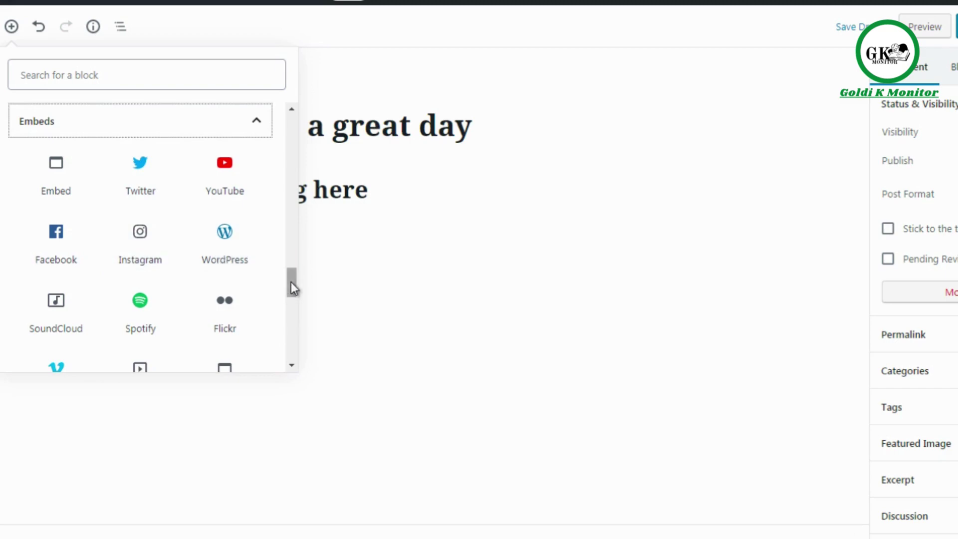
drag(292, 282, 284, 301)
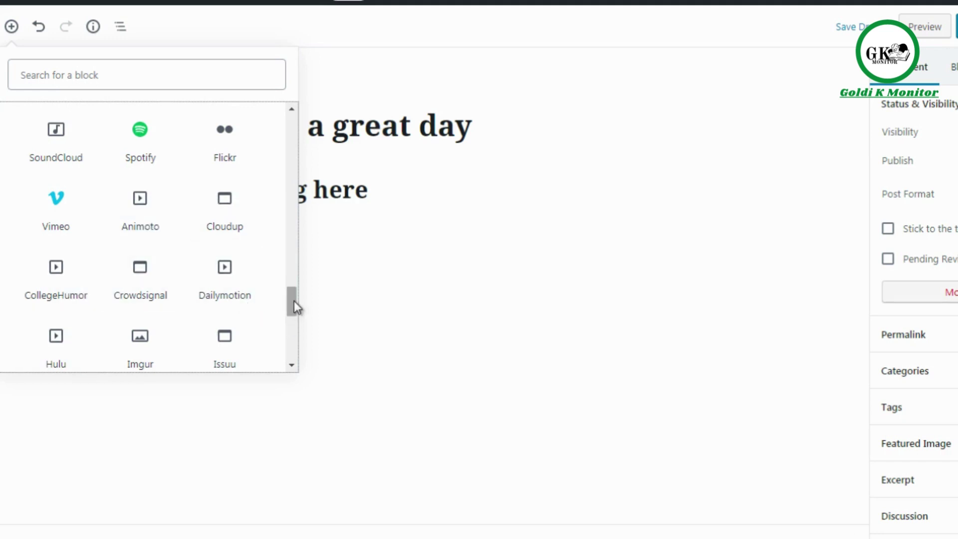
drag(295, 301, 293, 338)
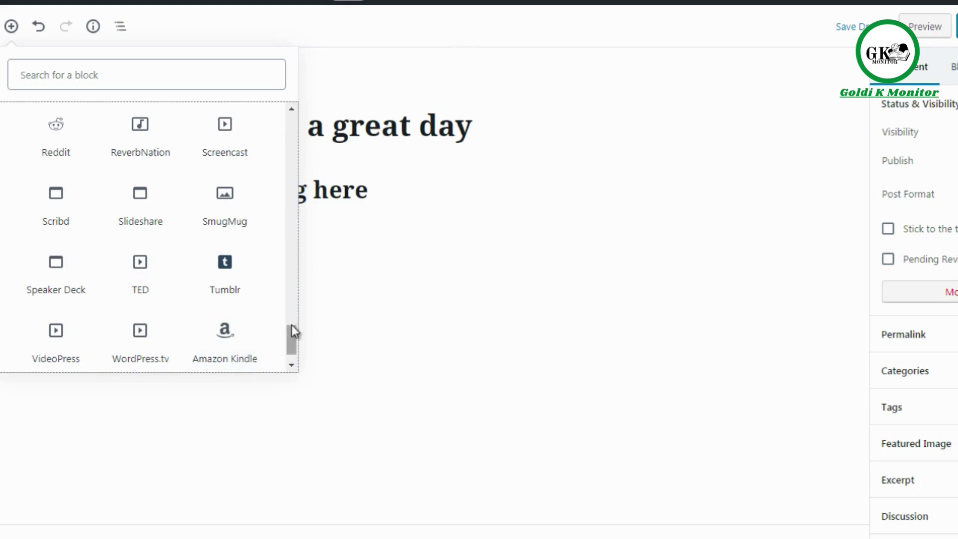
drag(295, 336, 308, 117)
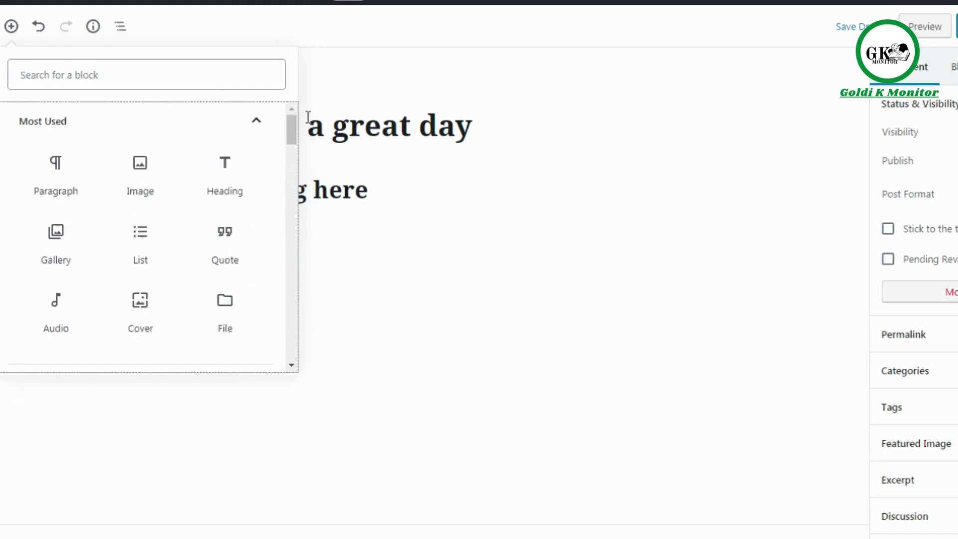
click(367, 76)
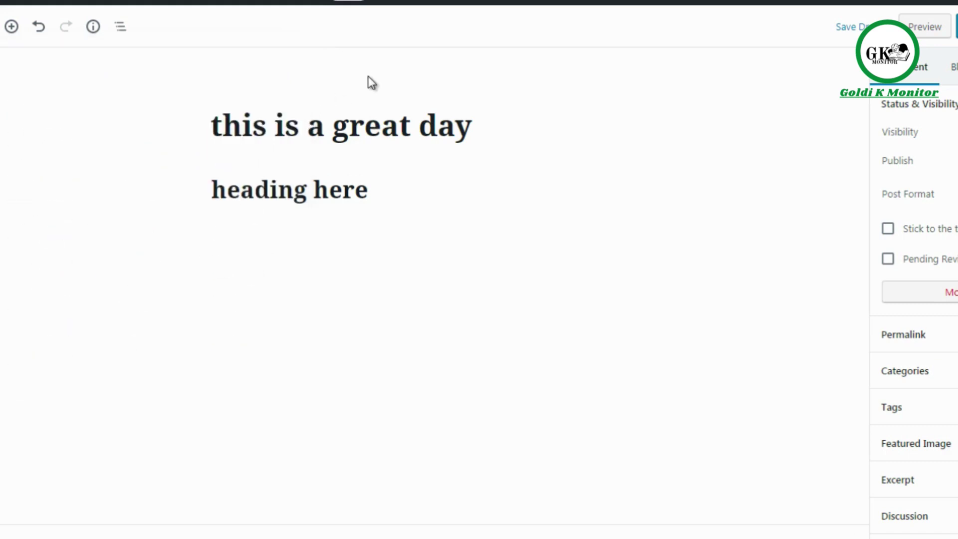
Step: Compare the block settings of the "heading here" heading with those of an empty paragraph below it
click(241, 189)
click(296, 190)
click(391, 301)
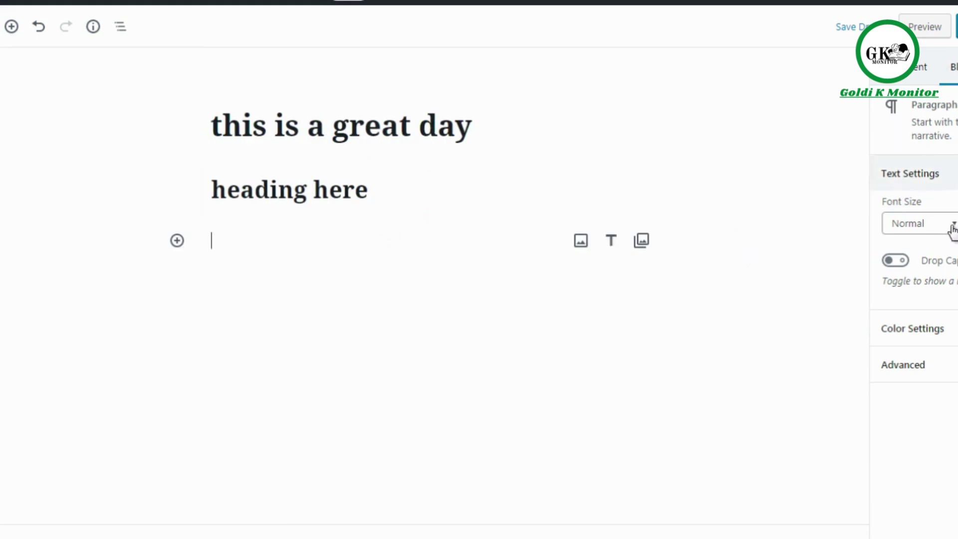
click(352, 199)
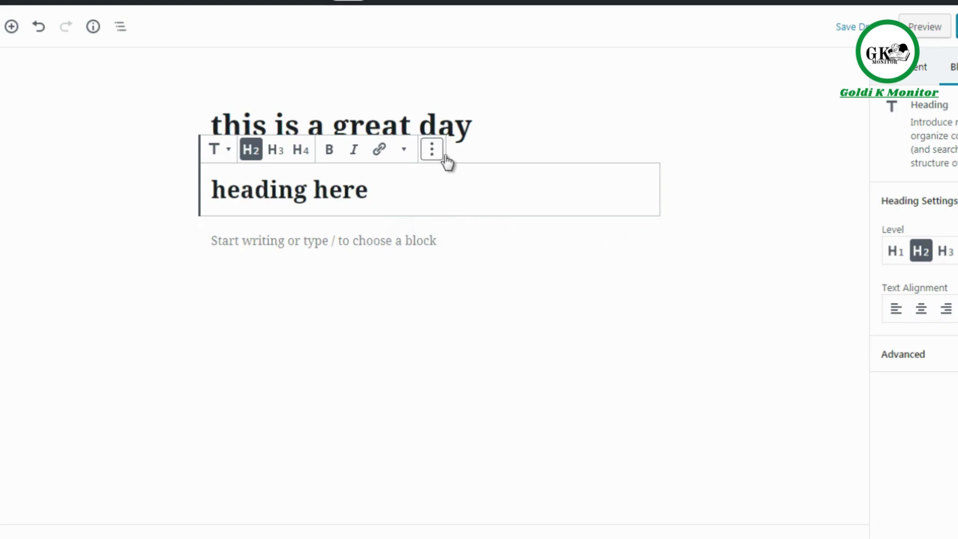
click(158, 199)
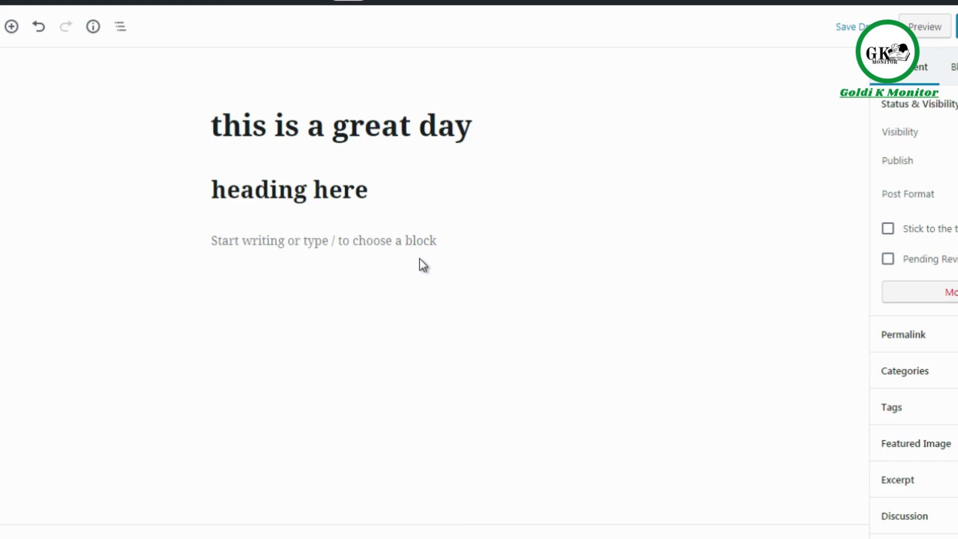
Step: Switch the editor view to Fullscreen Mode
mouse_move(369, 241)
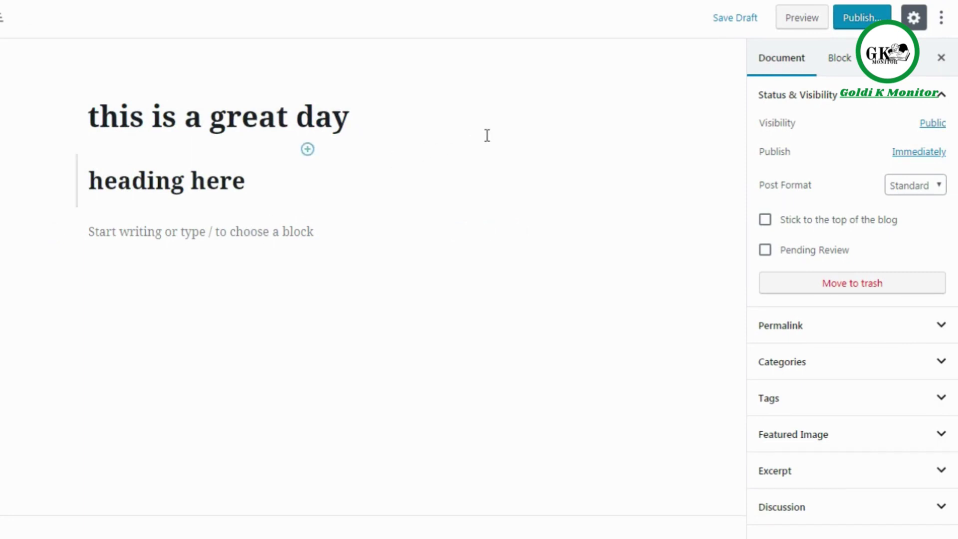
click(939, 25)
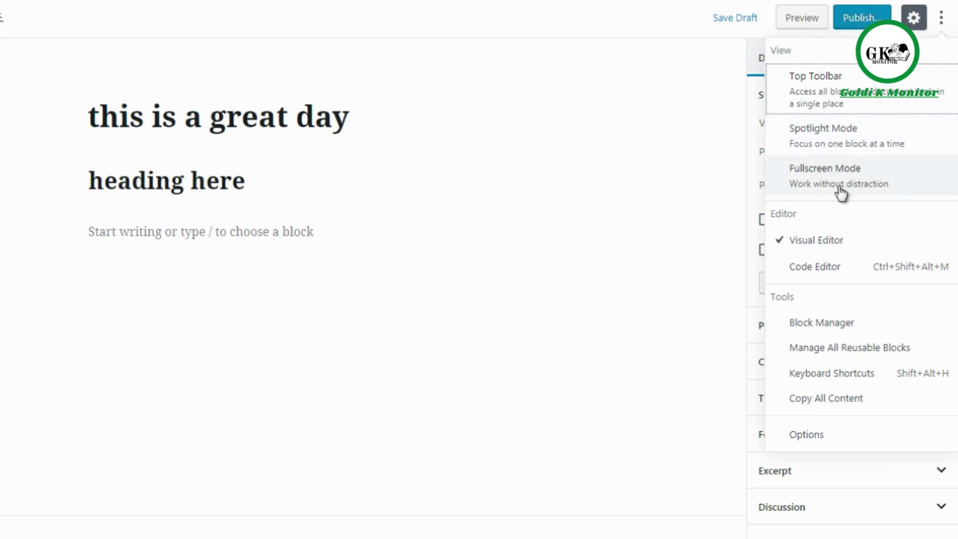
click(809, 184)
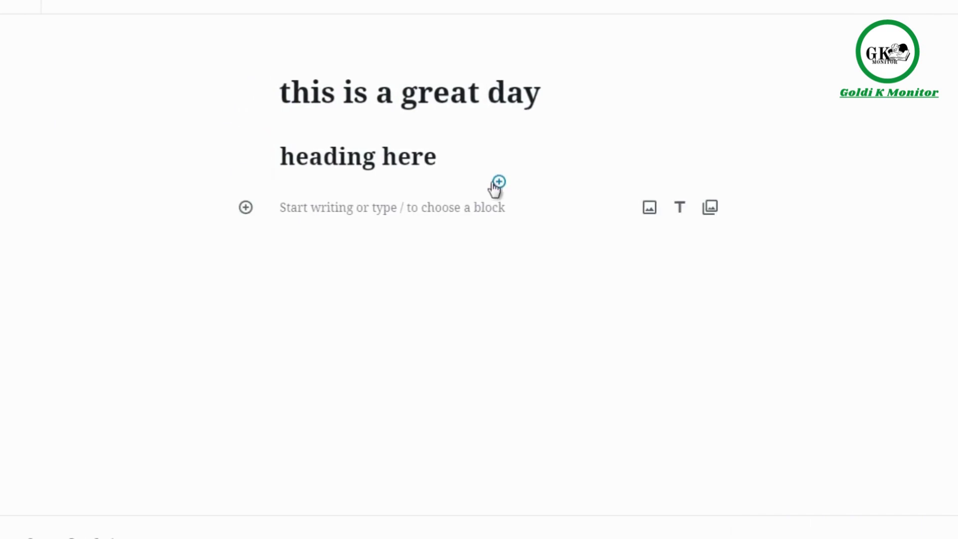
Step: Insert a bulleted List block below the "heading here" heading with the items 1, 2, 3, 4 and 5
click(498, 183)
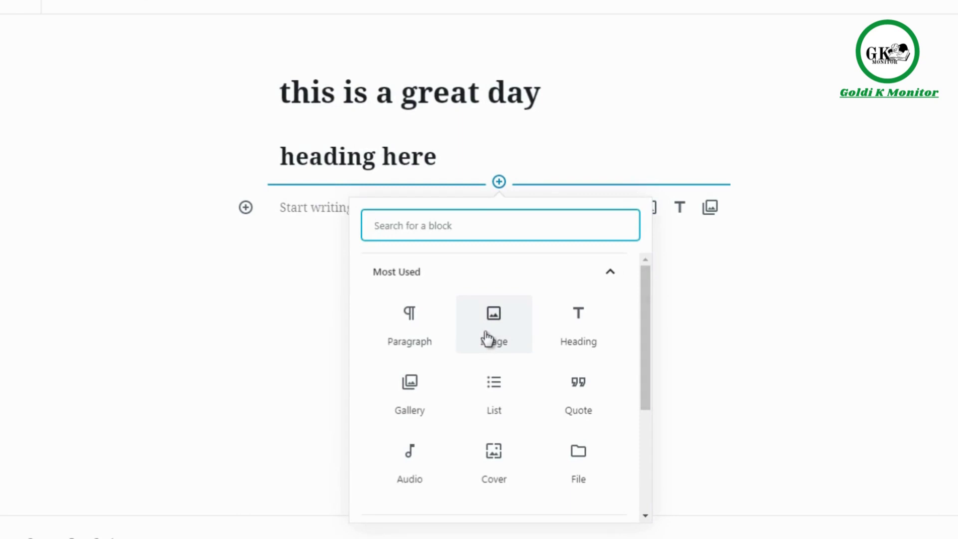
click(487, 406)
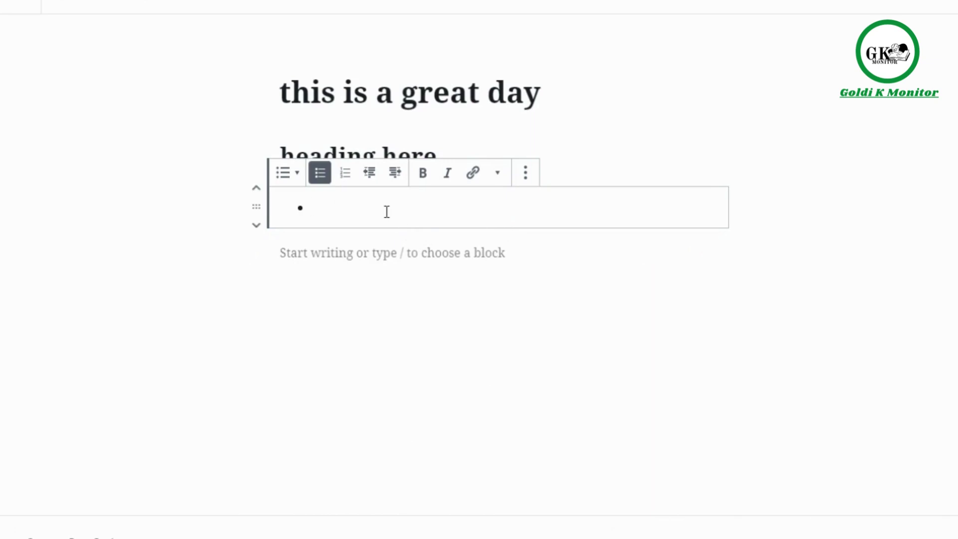
text(1)
key(Return)
text(2)
key(Return)
text(3)
key(Return)
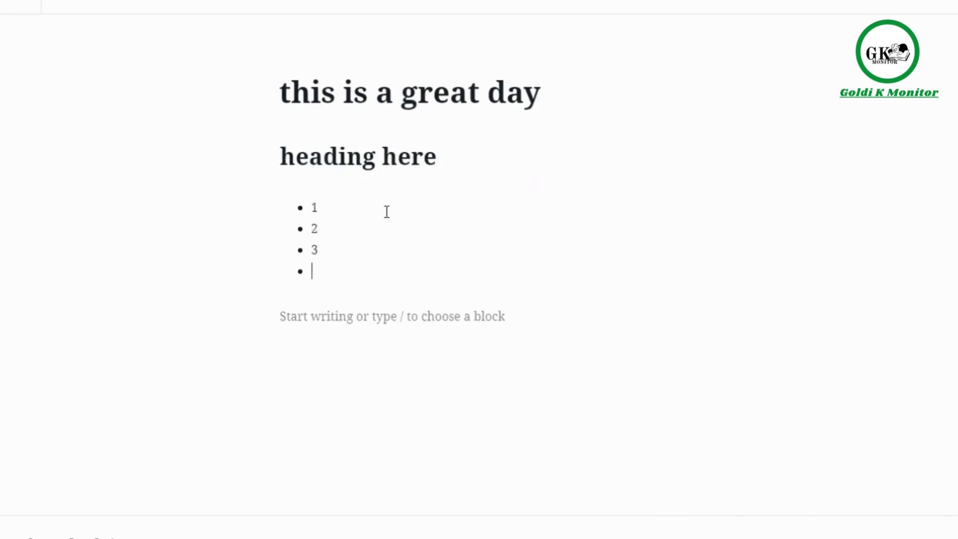
text(4)
key(Return)
text(5)
key(Return)
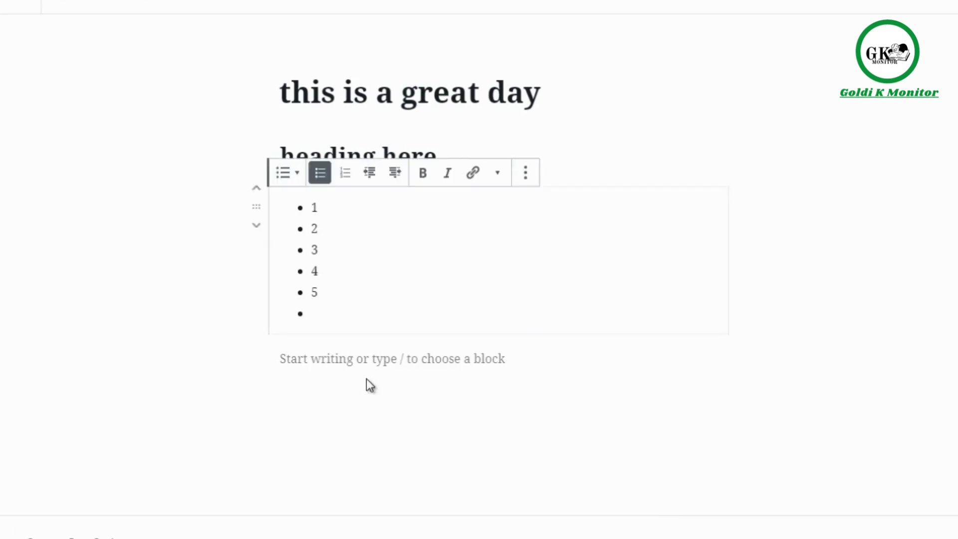
Step: Add a Quote block below the list containing the text "This is a quote"
mouse_move(422, 355)
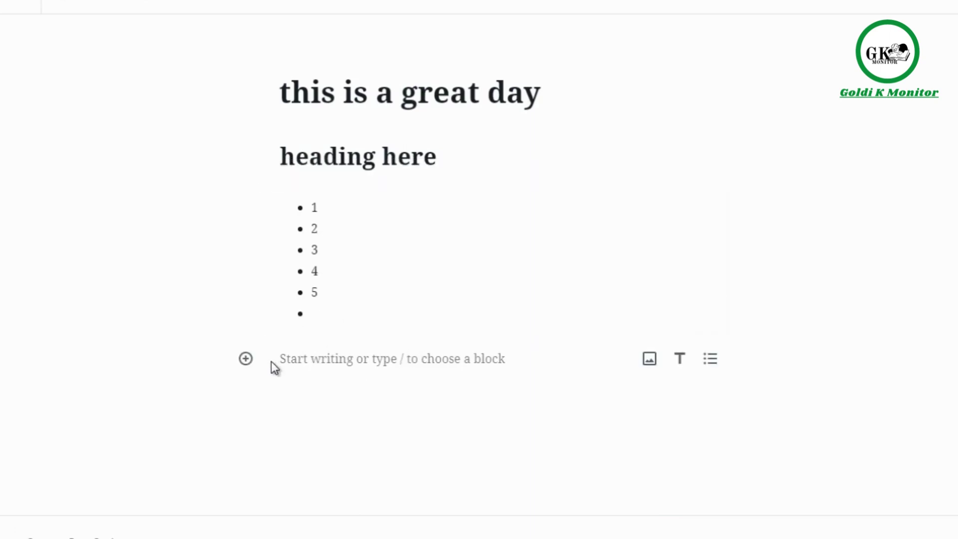
click(246, 359)
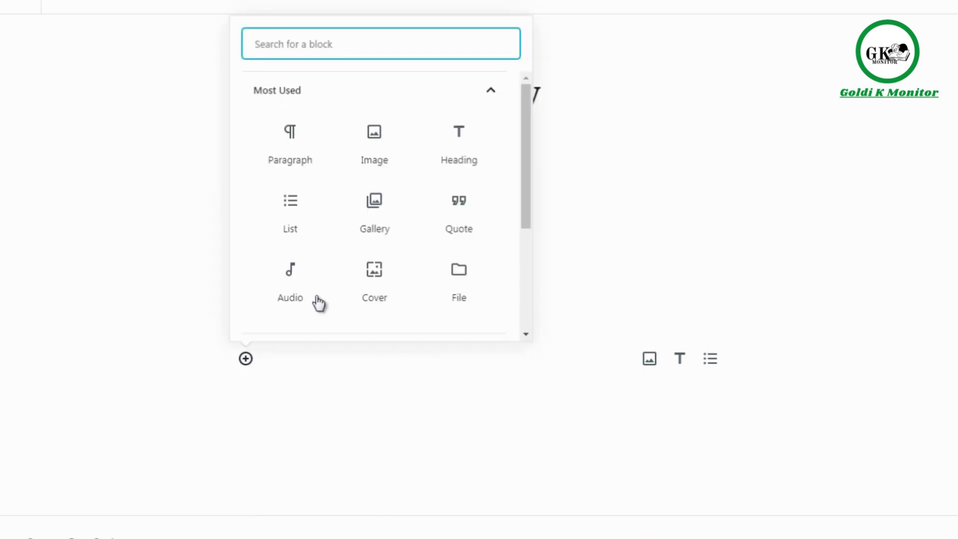
click(462, 210)
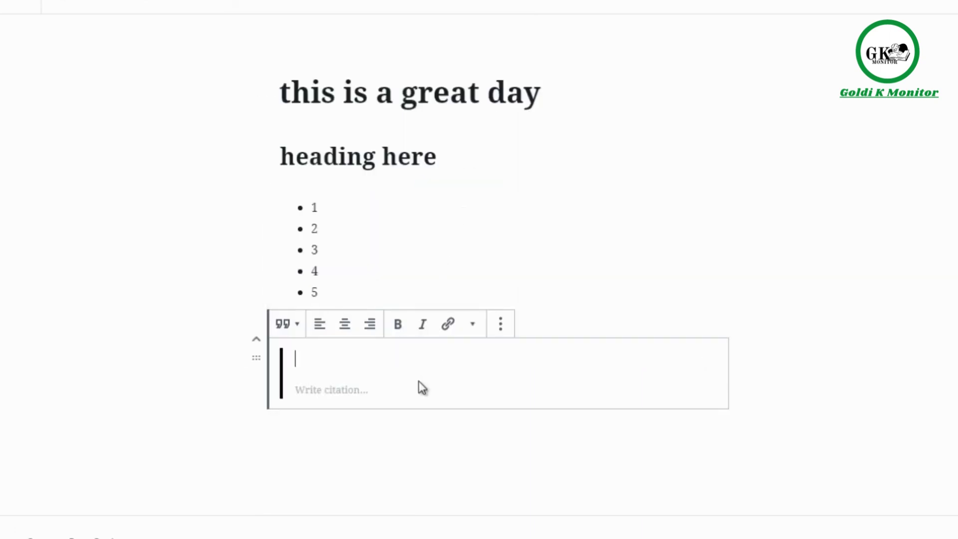
text(This is a quote)
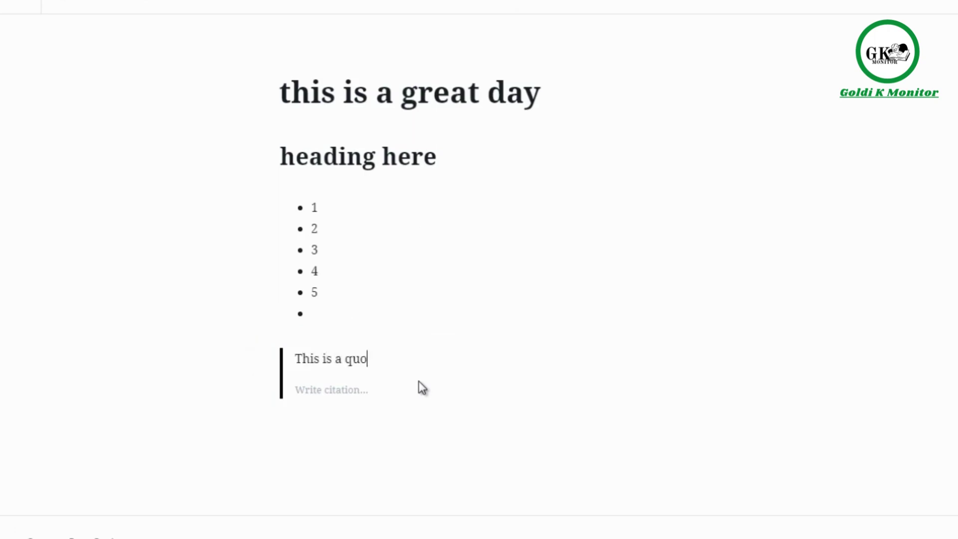
click(357, 458)
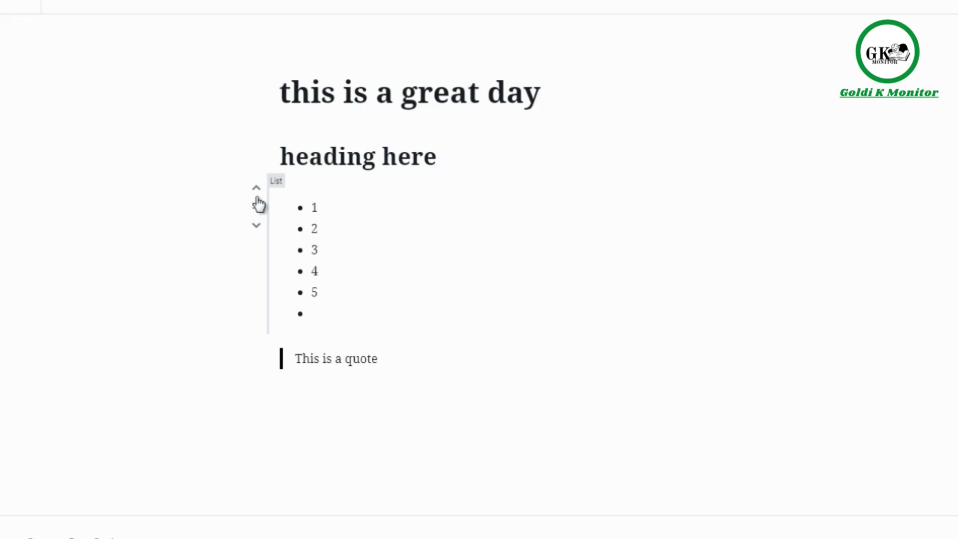
Step: Move the list block down one position below the quote, and move the quote back under the list
click(256, 228)
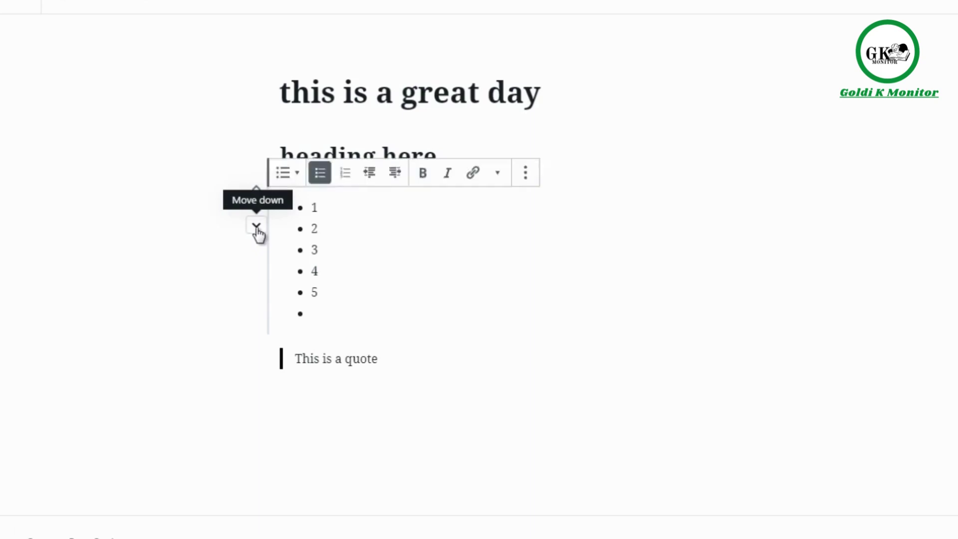
click(227, 272)
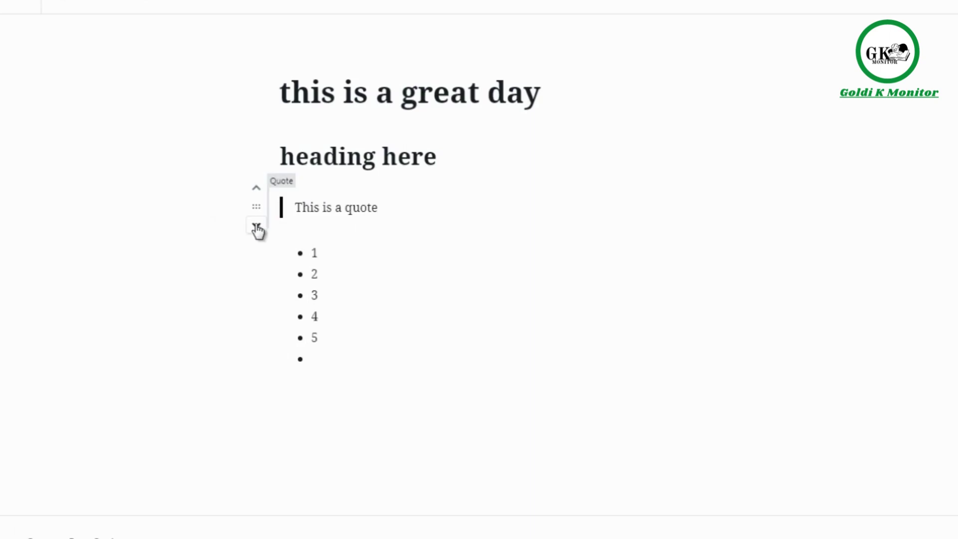
click(257, 228)
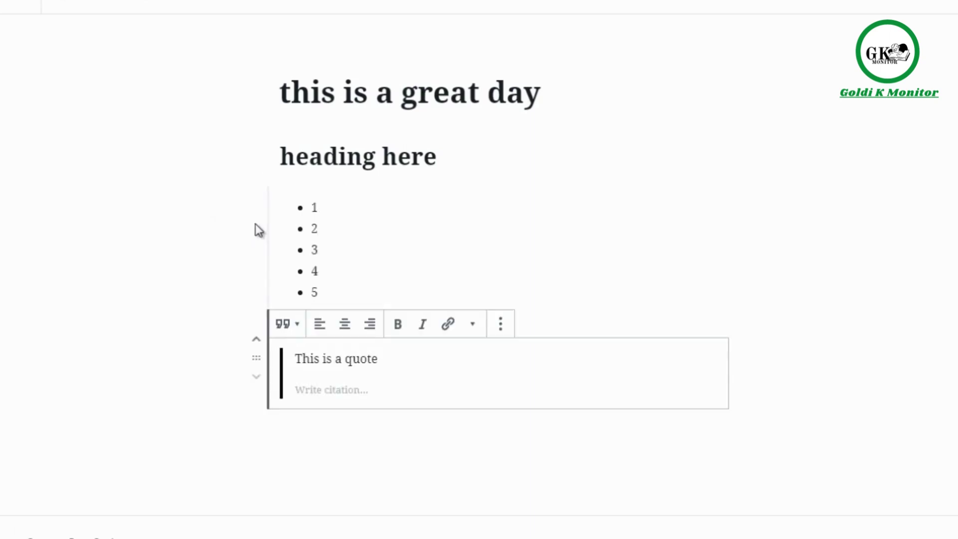
click(231, 260)
Step: Reorder the blocks by relocating the list from under the heading to below the quote
mouse_move(259, 212)
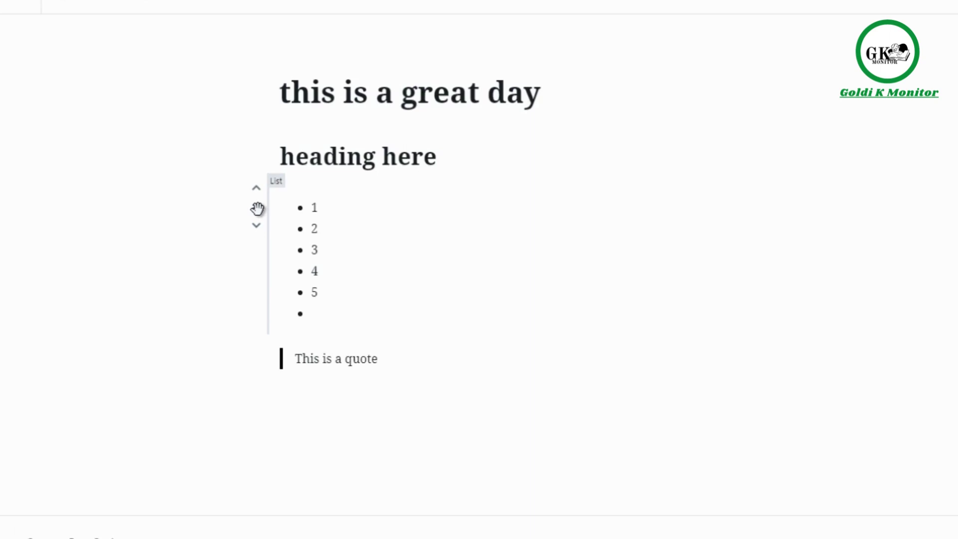
drag(258, 209, 276, 395)
click(219, 276)
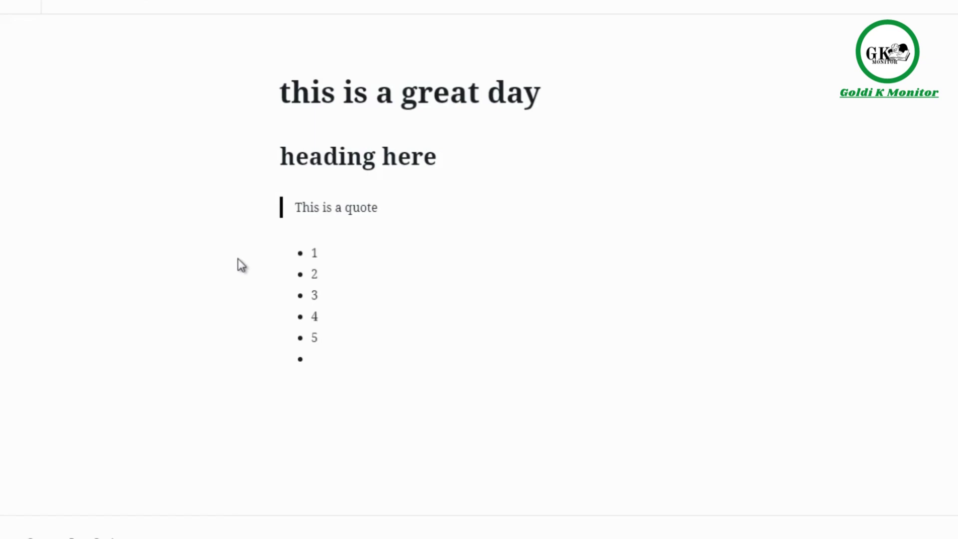
mouse_move(406, 230)
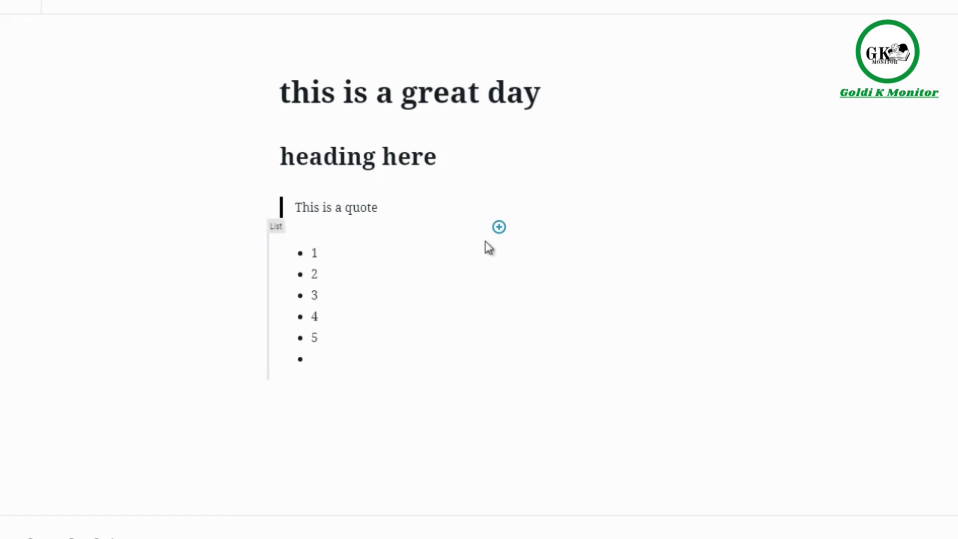
click(500, 230)
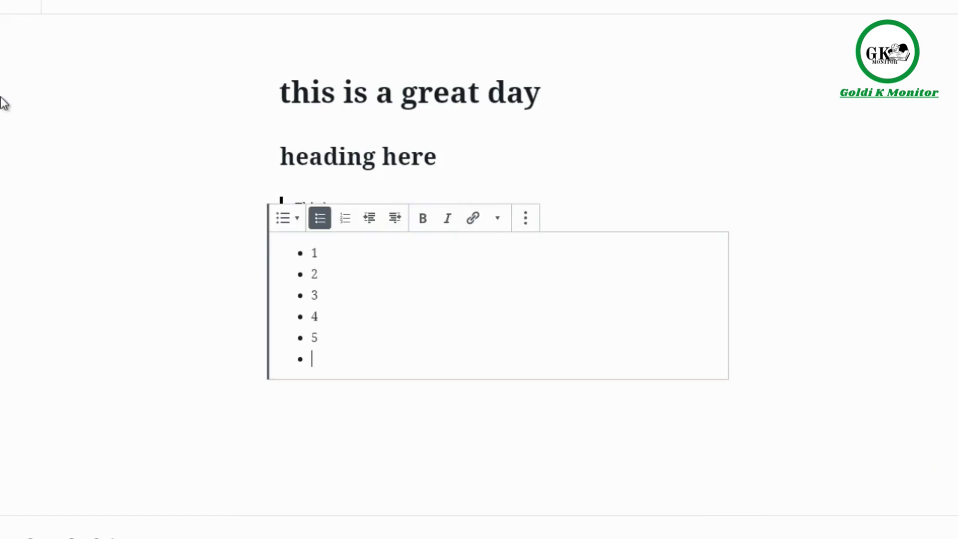
click(179, 265)
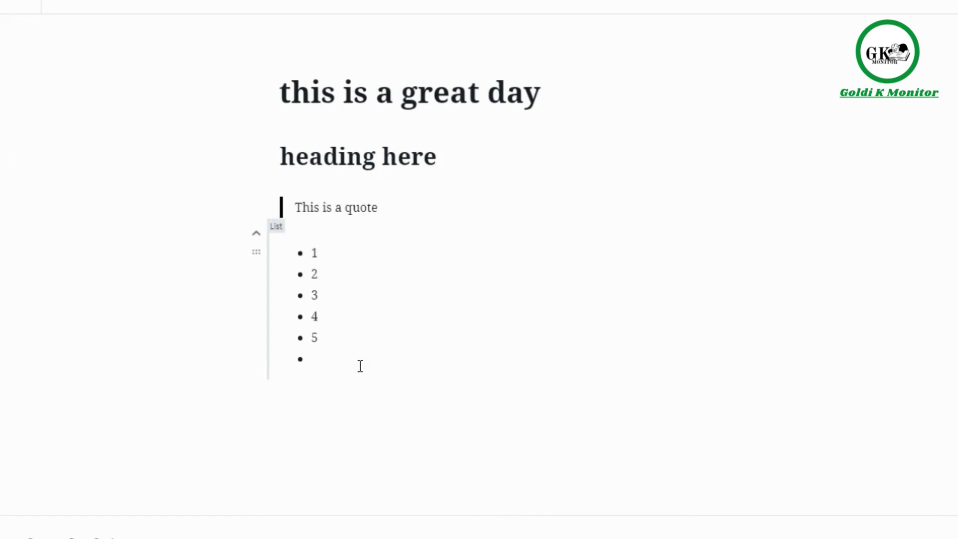
Step: Insert an empty Gallery block from the Common Blocks category below the list
click(456, 394)
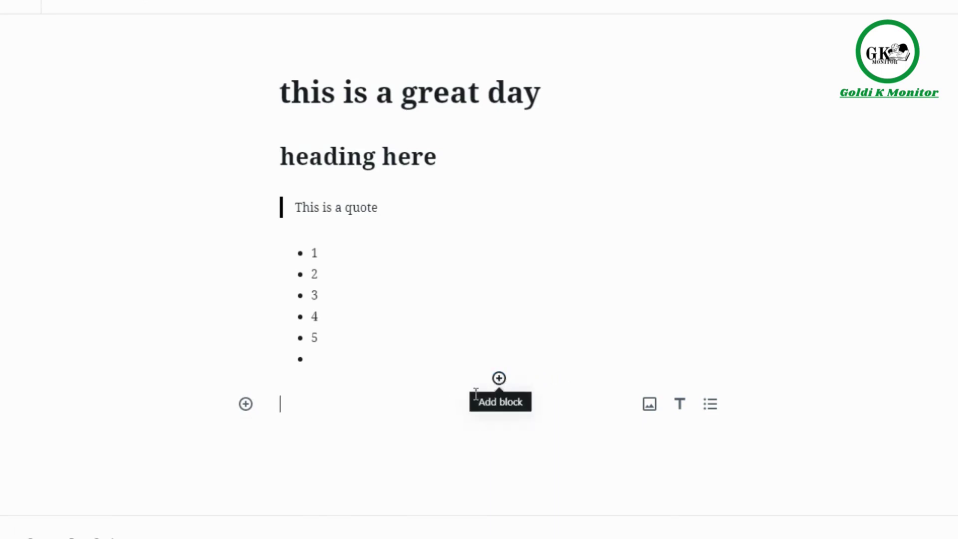
click(245, 404)
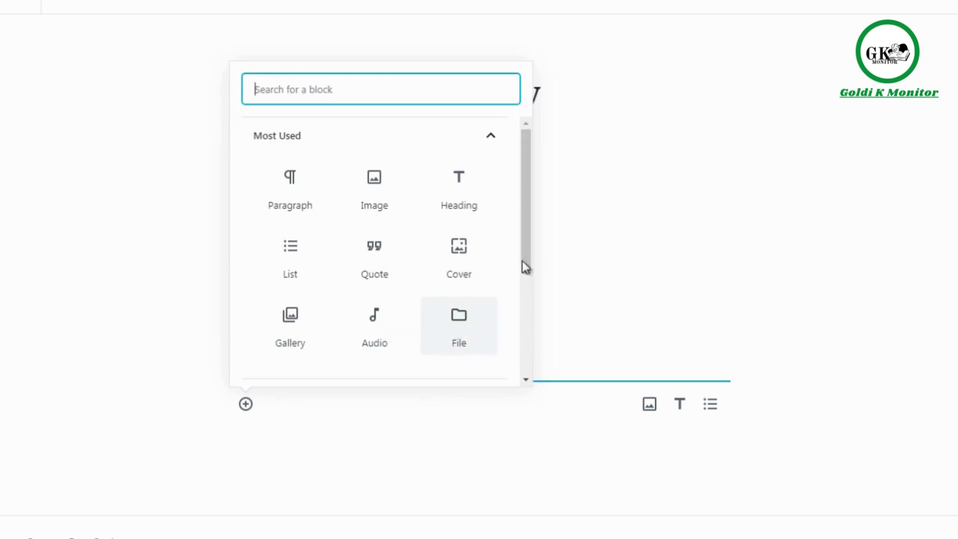
drag(527, 259, 519, 335)
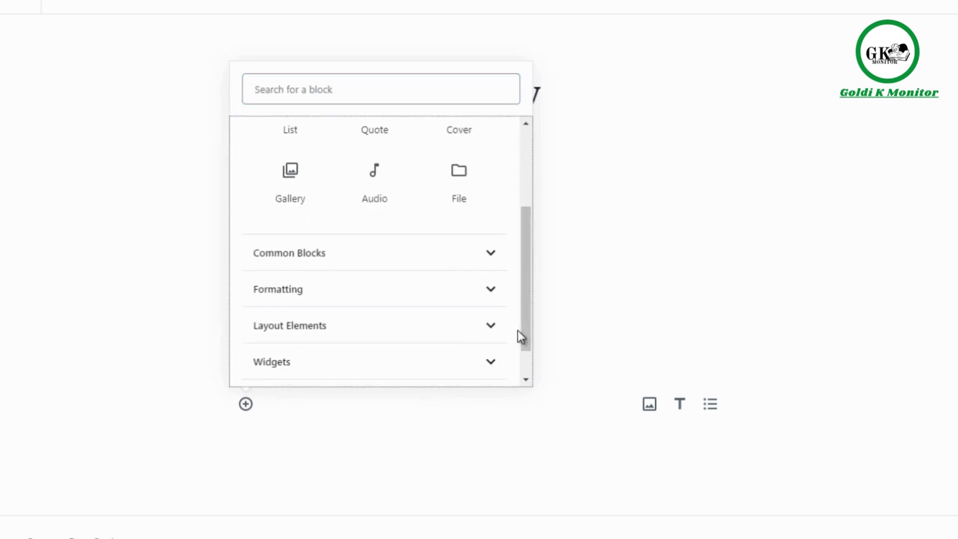
click(472, 263)
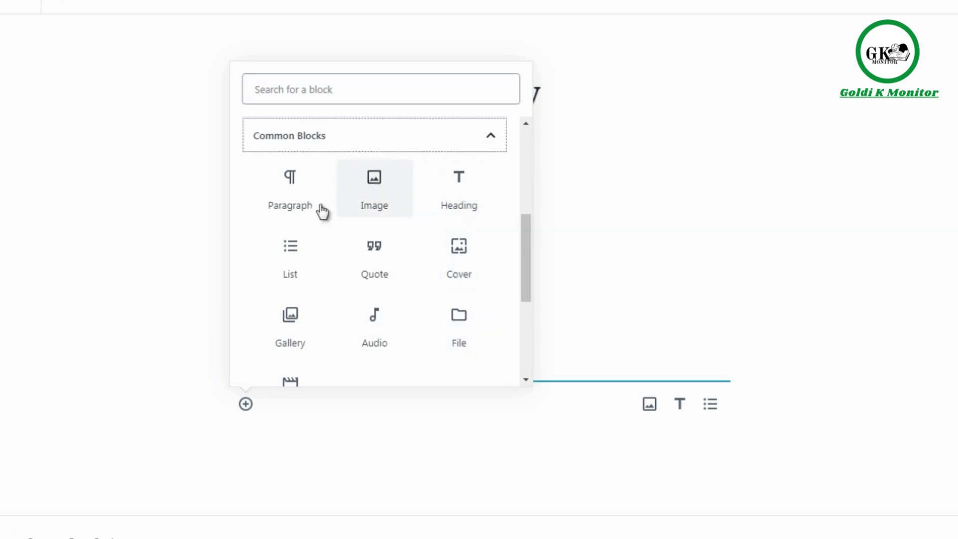
click(303, 337)
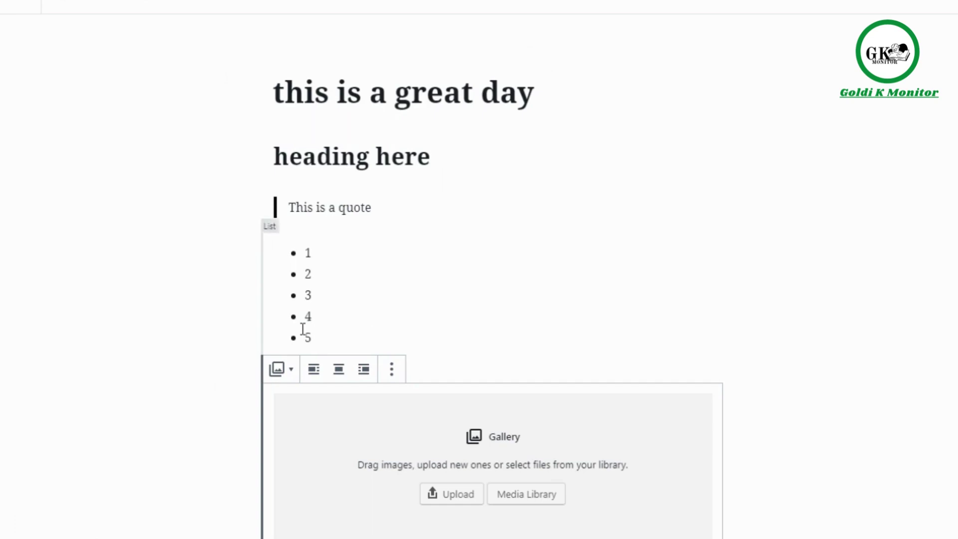
scroll(304, 329, down, 2)
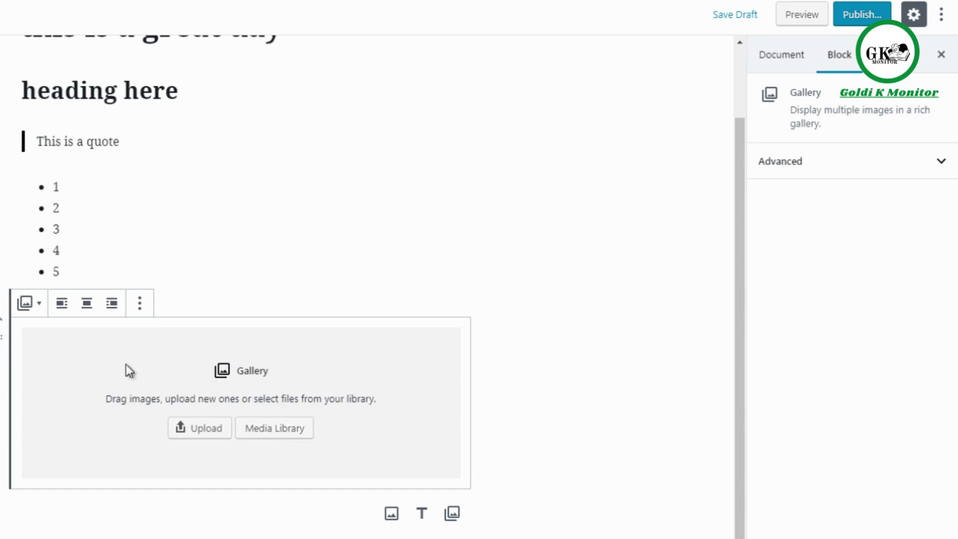
Step: Examine which block types the empty Gallery block can be transformed into, keeping it as a gallery
click(28, 304)
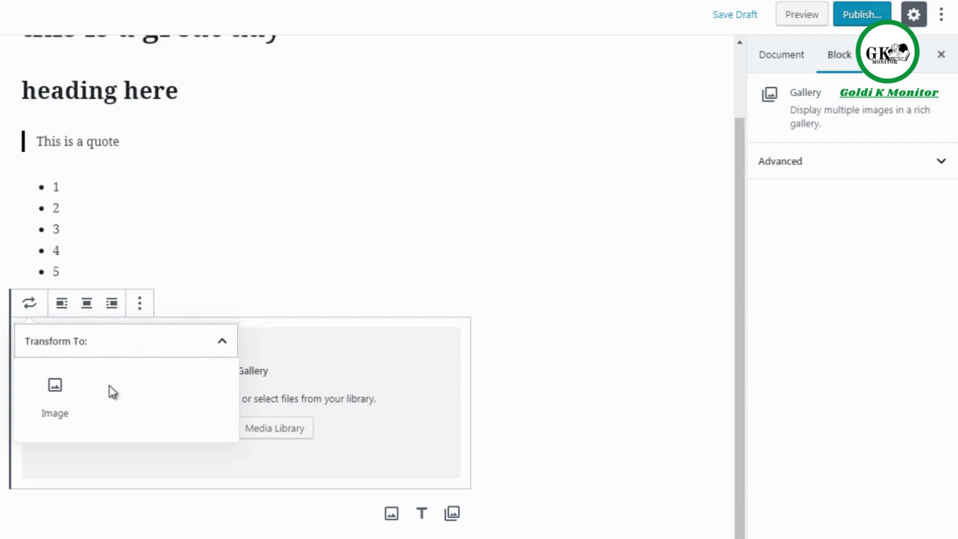
key(Escape)
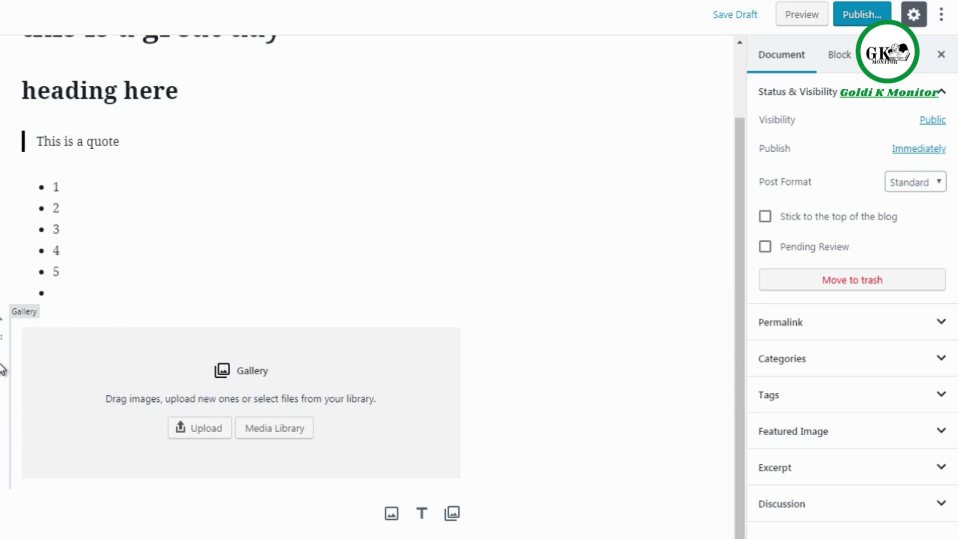
click(56, 363)
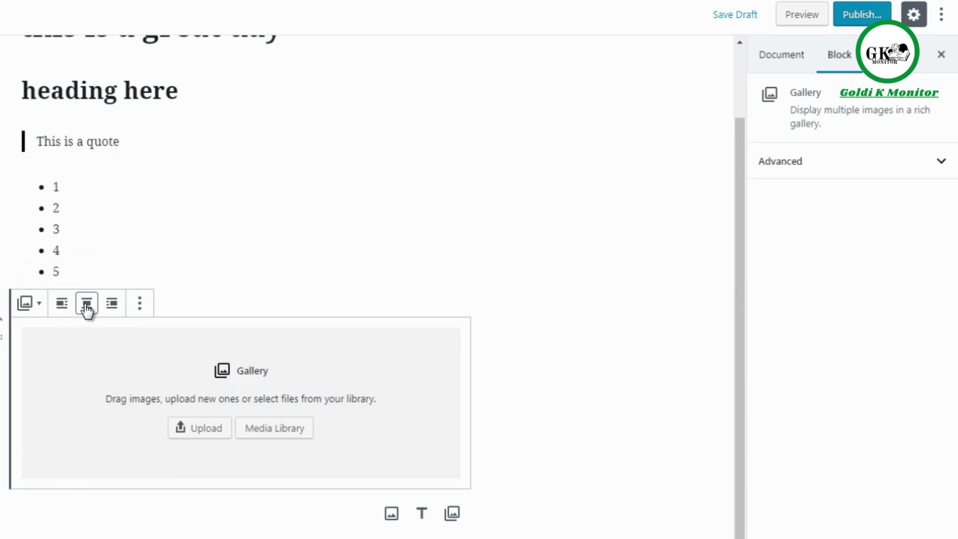
Step: Hide the block settings sidebar using the Gallery block's options, and show it again
click(140, 306)
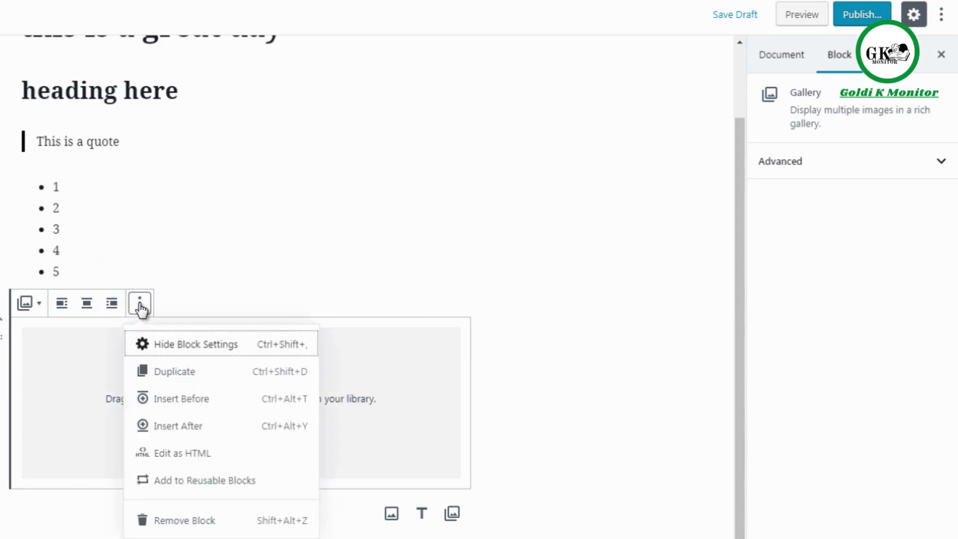
click(193, 357)
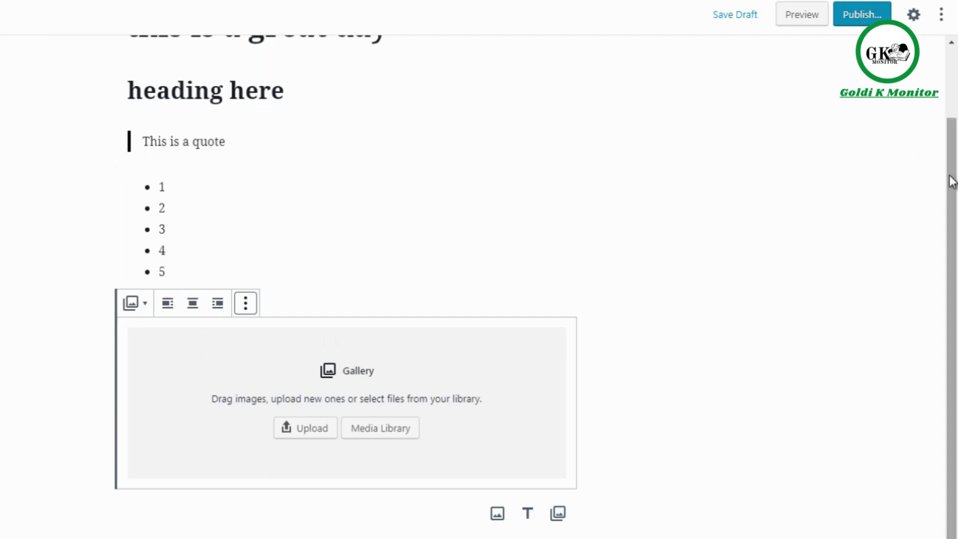
drag(951, 179, 955, 128)
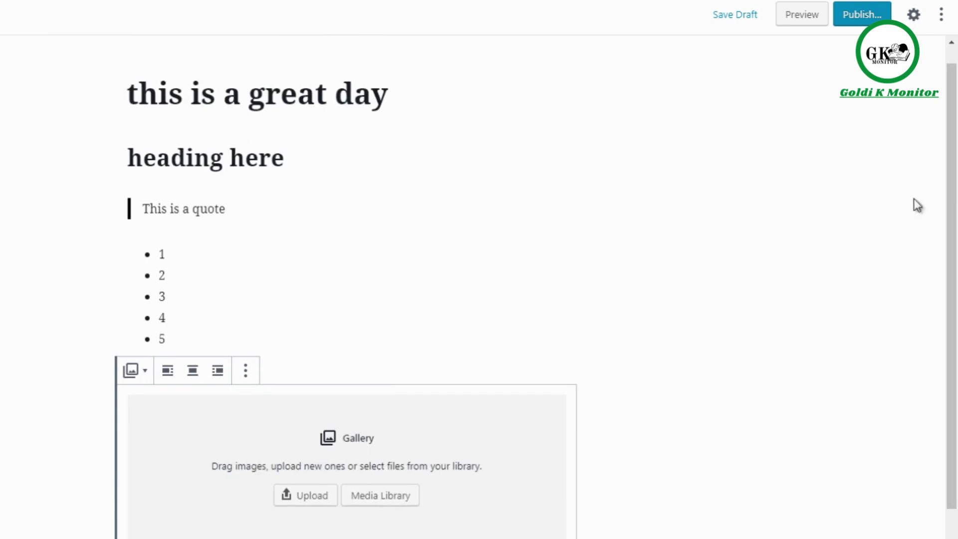
scroll(955, 203, up, 1)
scroll(956, 202, down, 1)
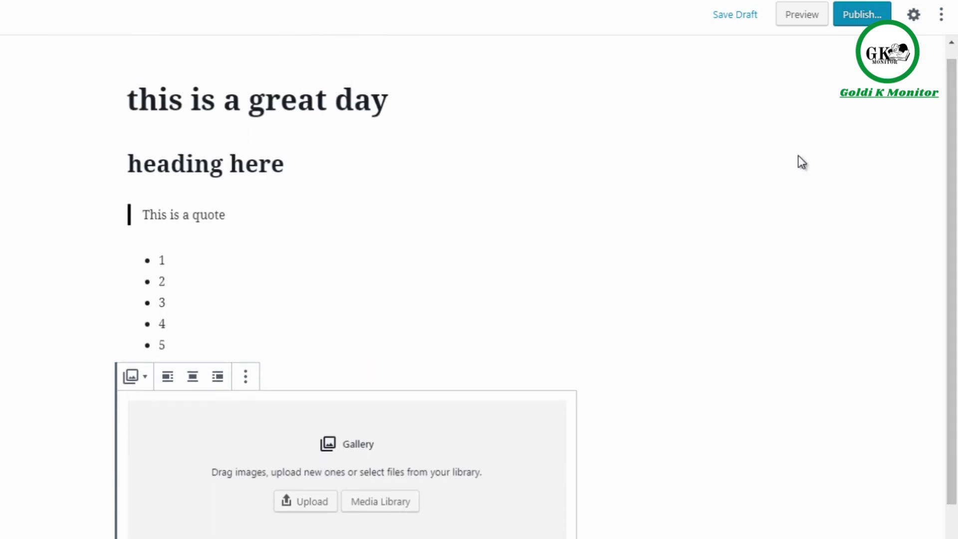
click(245, 378)
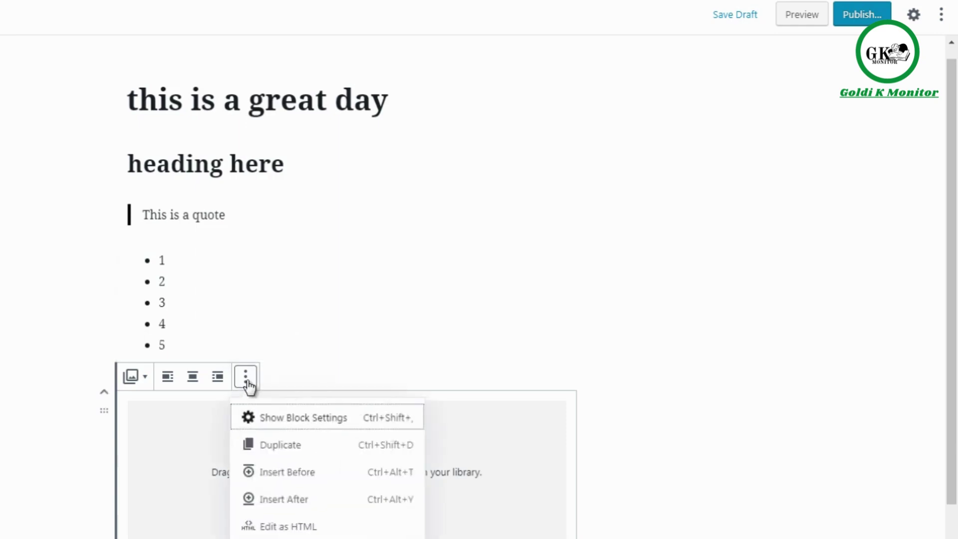
click(295, 424)
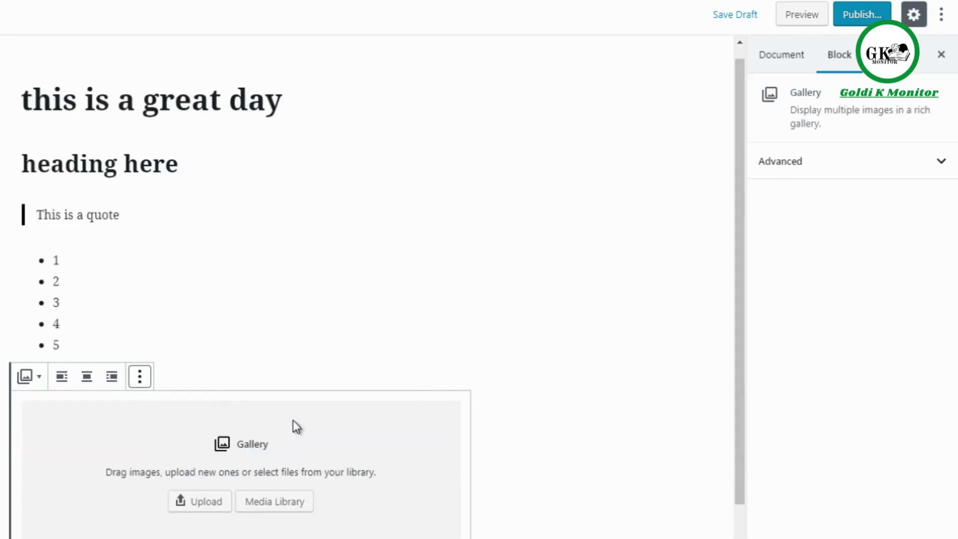
Step: Duplicate the Gallery block, and remove the duplicate from the post
click(141, 385)
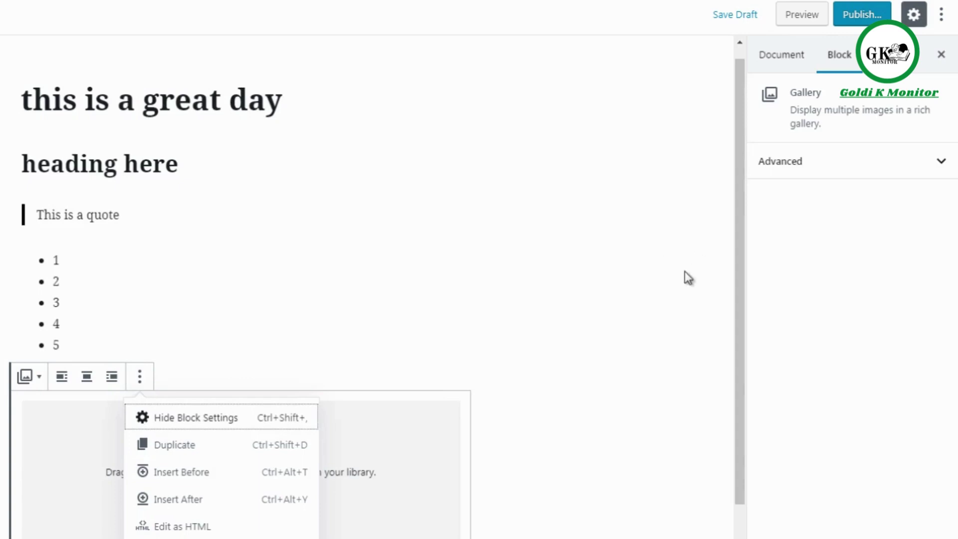
drag(744, 267, 744, 312)
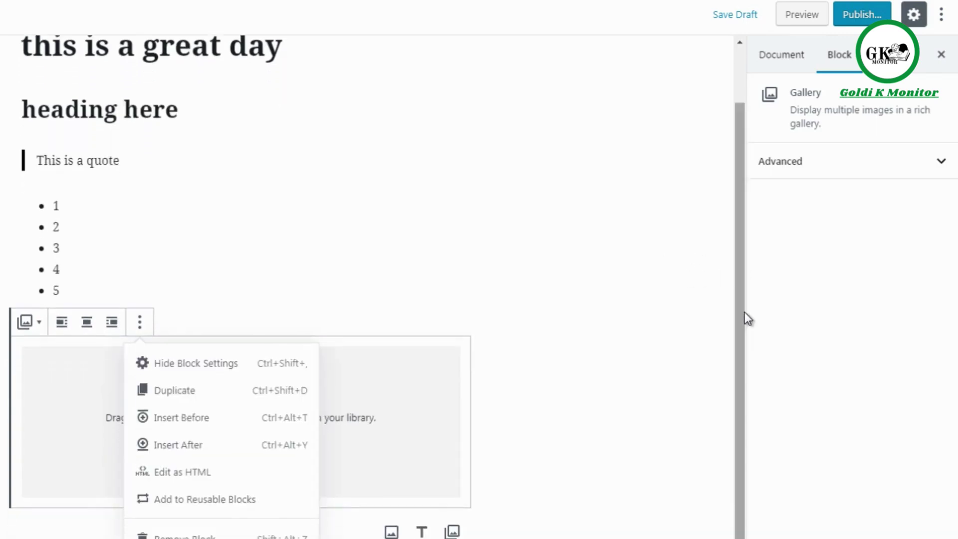
click(526, 324)
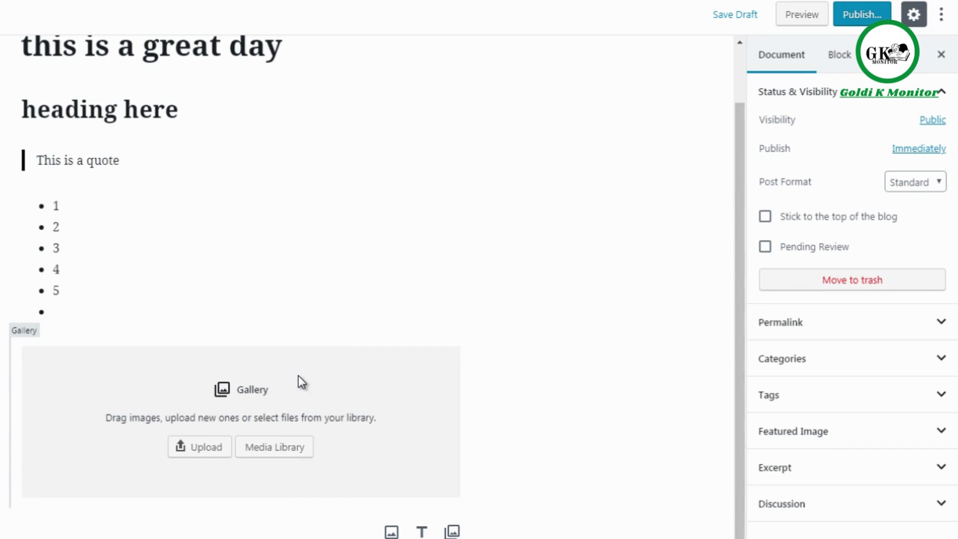
click(125, 370)
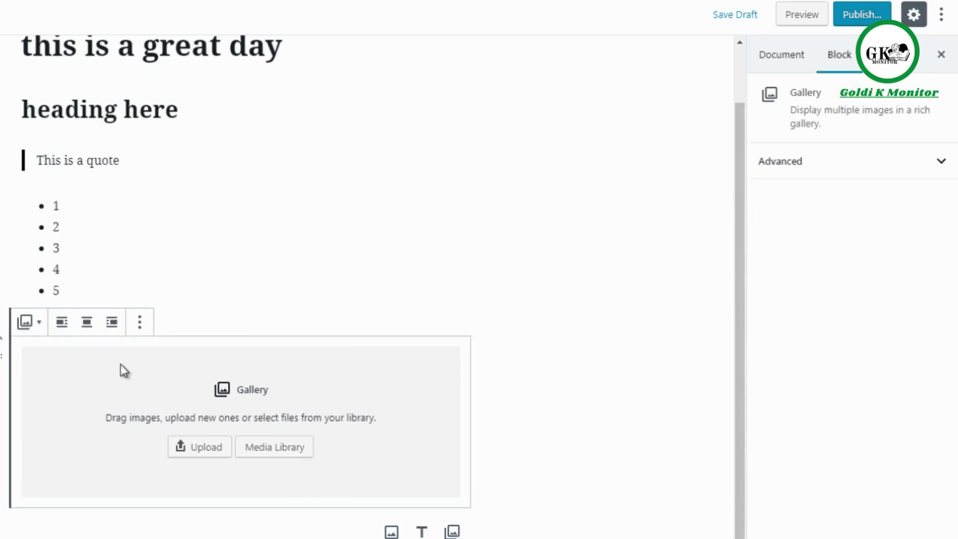
click(140, 325)
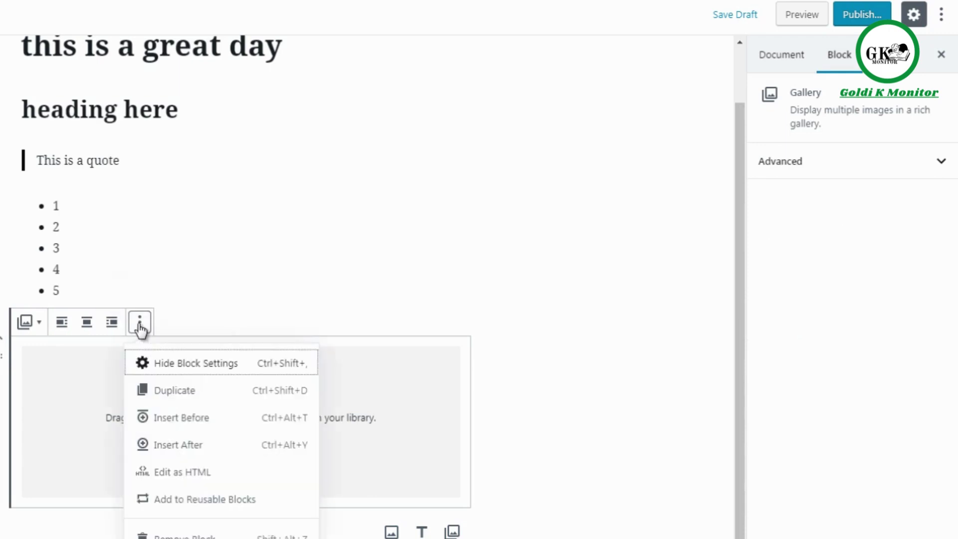
click(195, 398)
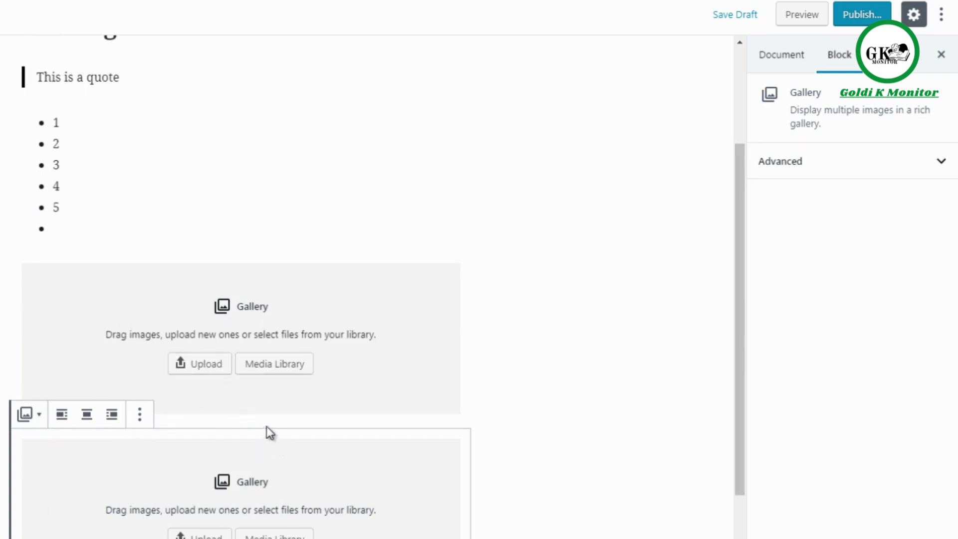
click(140, 414)
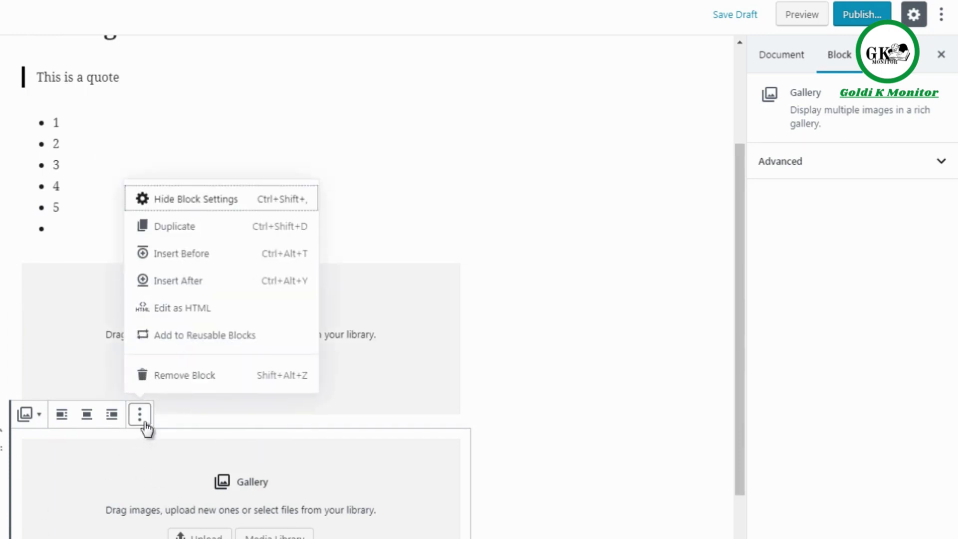
click(184, 379)
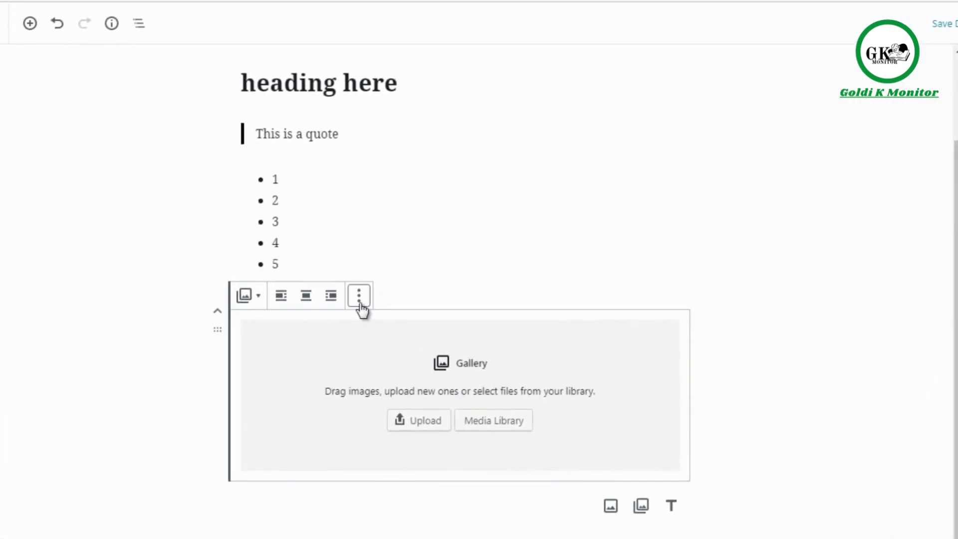
Step: Insert an empty block before the Gallery block, and look through the gallery's remaining block options
click(151, 288)
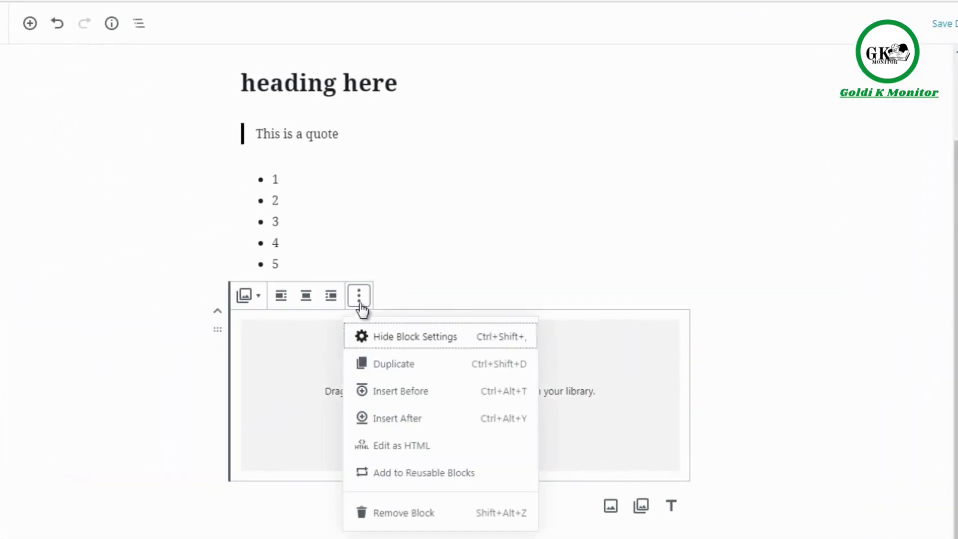
click(381, 394)
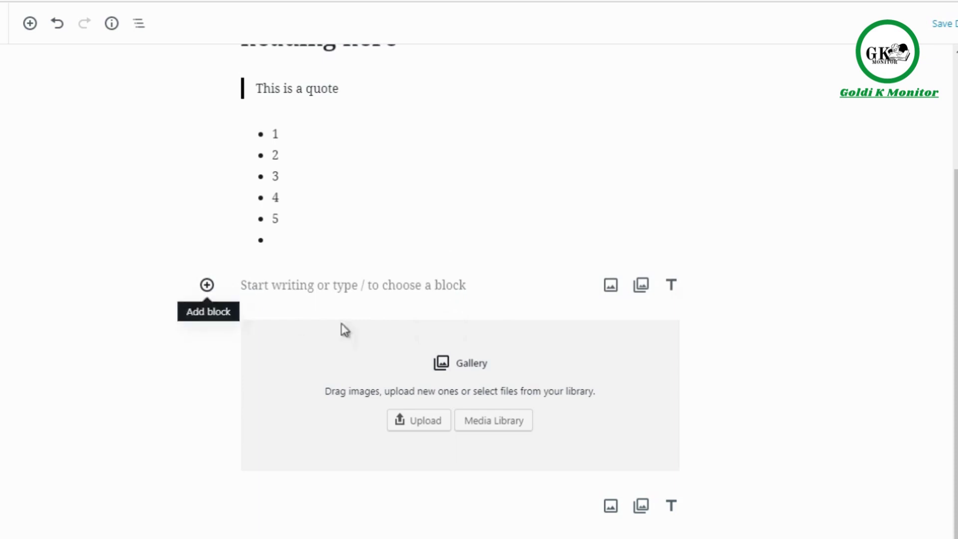
click(349, 339)
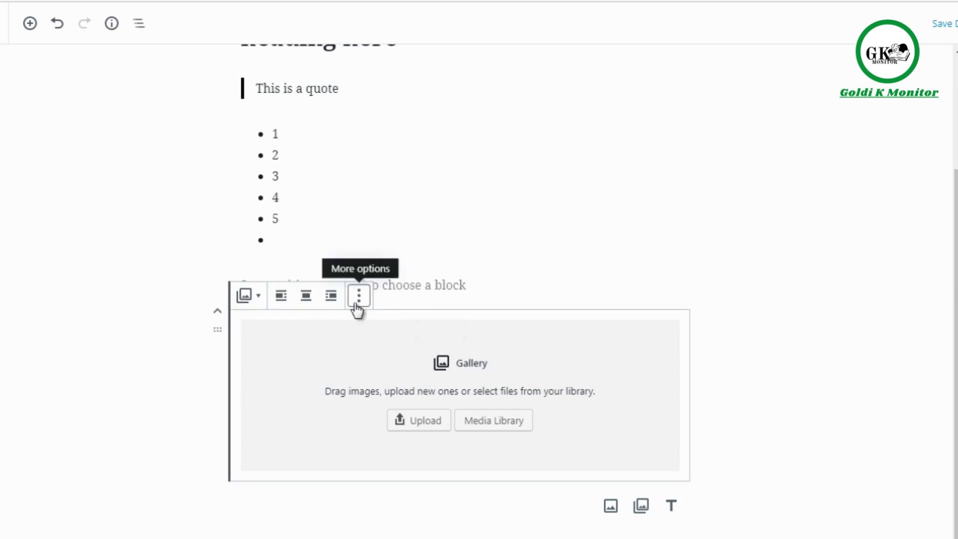
click(358, 298)
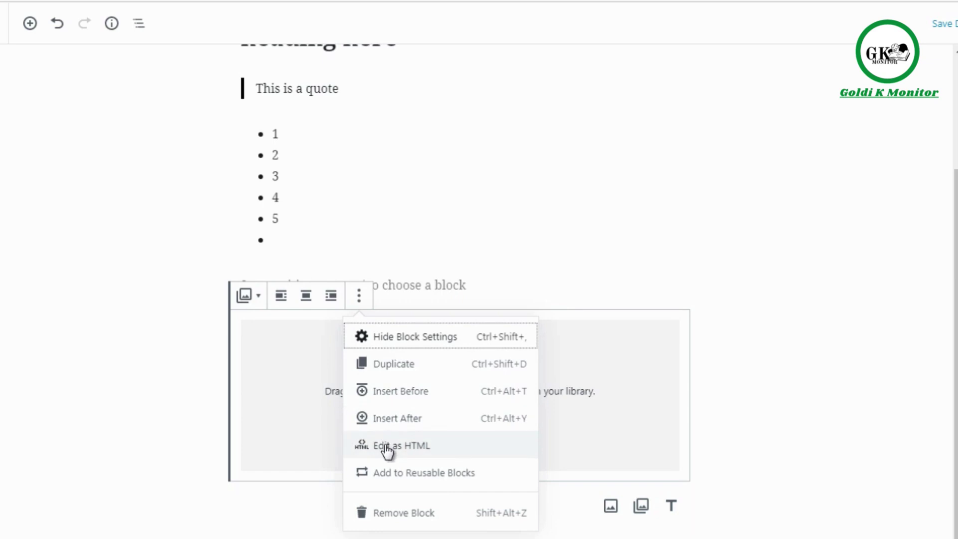
click(160, 300)
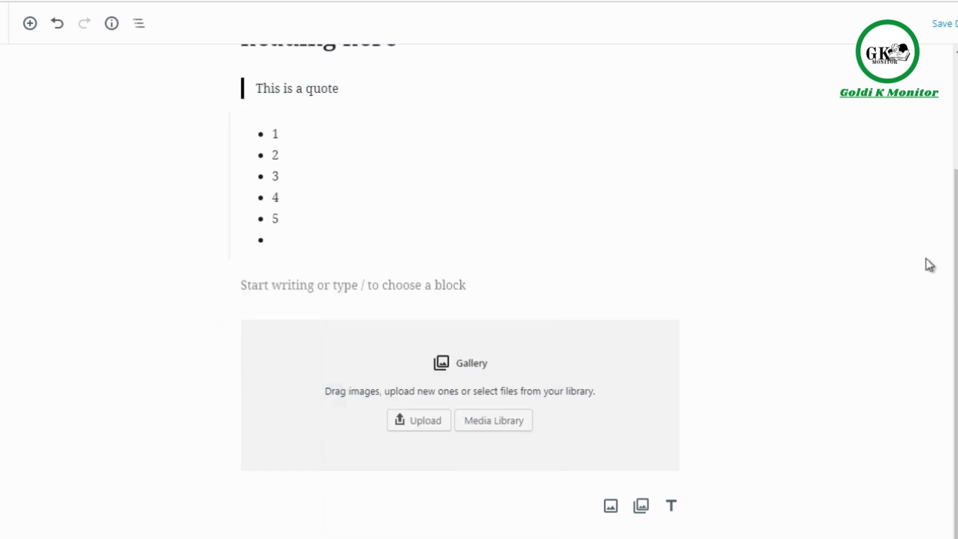
drag(955, 264, 955, 226)
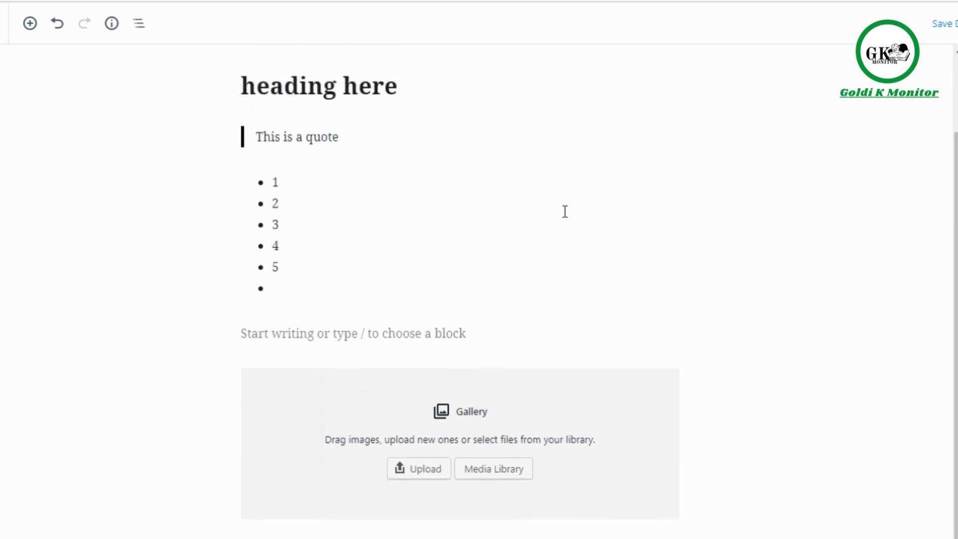
click(314, 243)
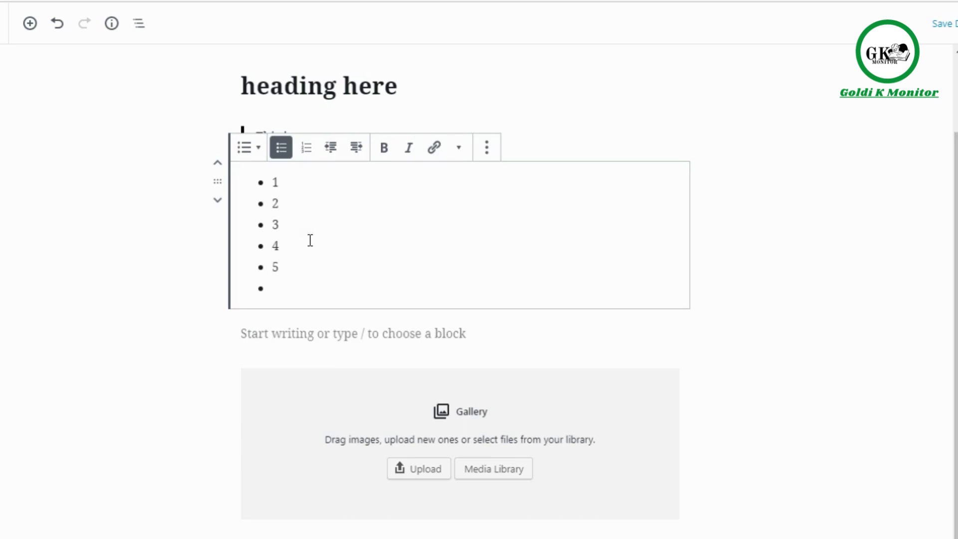
click(192, 303)
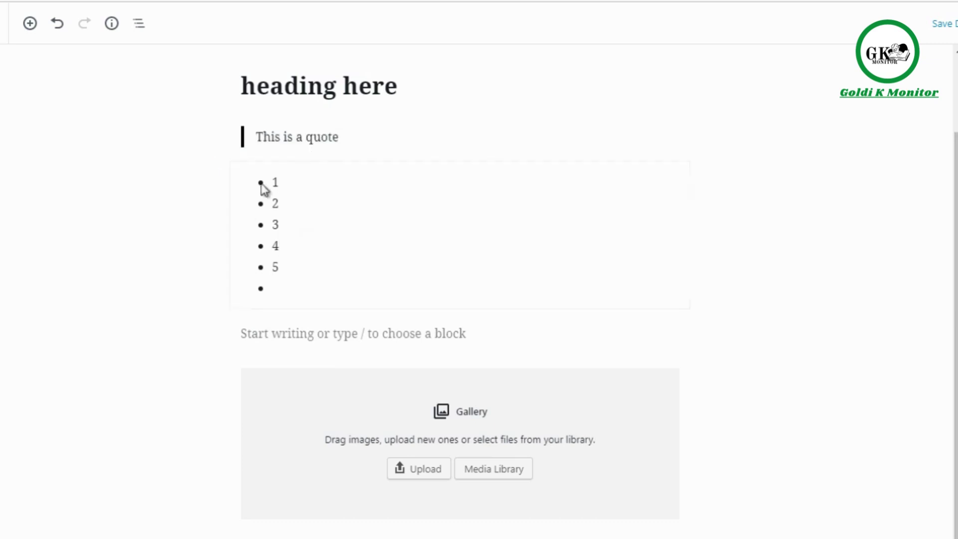
click(309, 140)
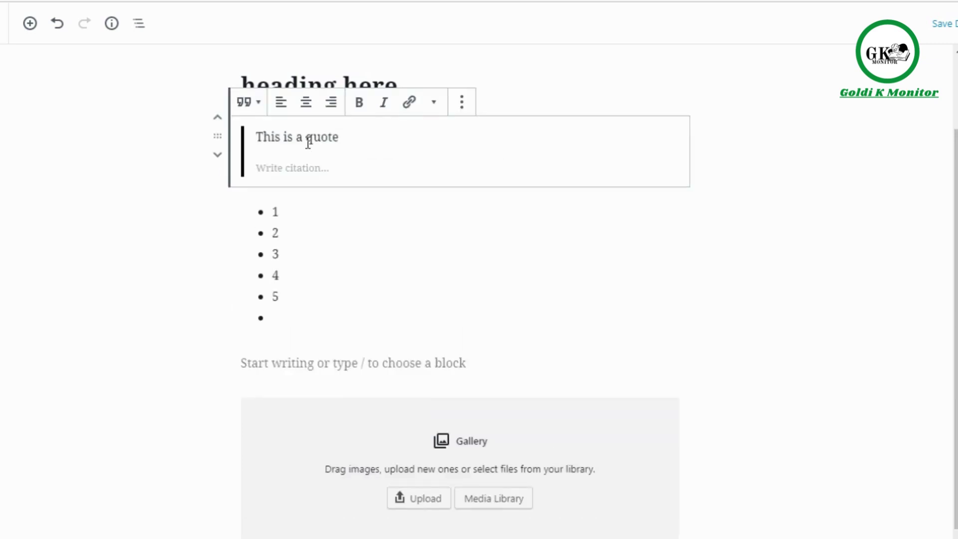
click(176, 253)
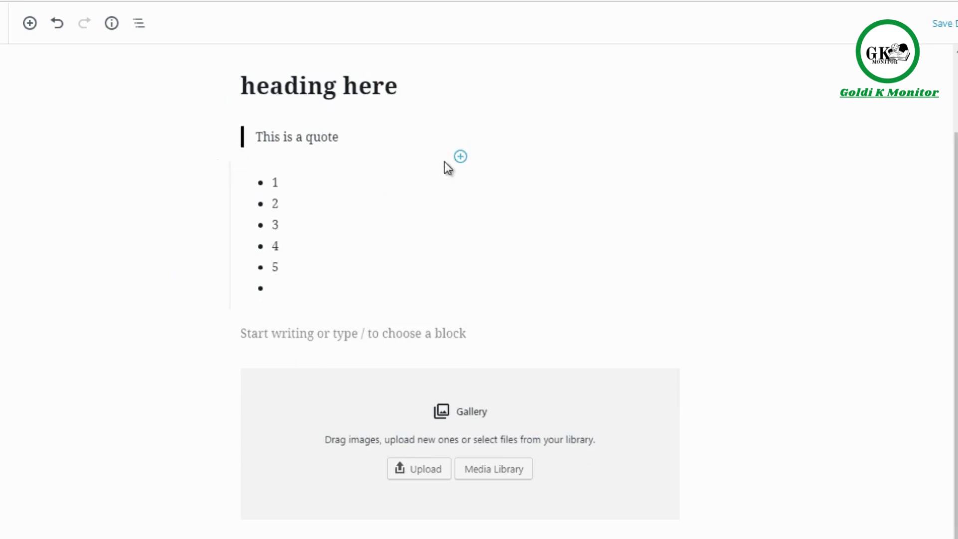
Step: Insert a Paragraph block between the quote and the list with the text "this is a paragraph"
click(460, 157)
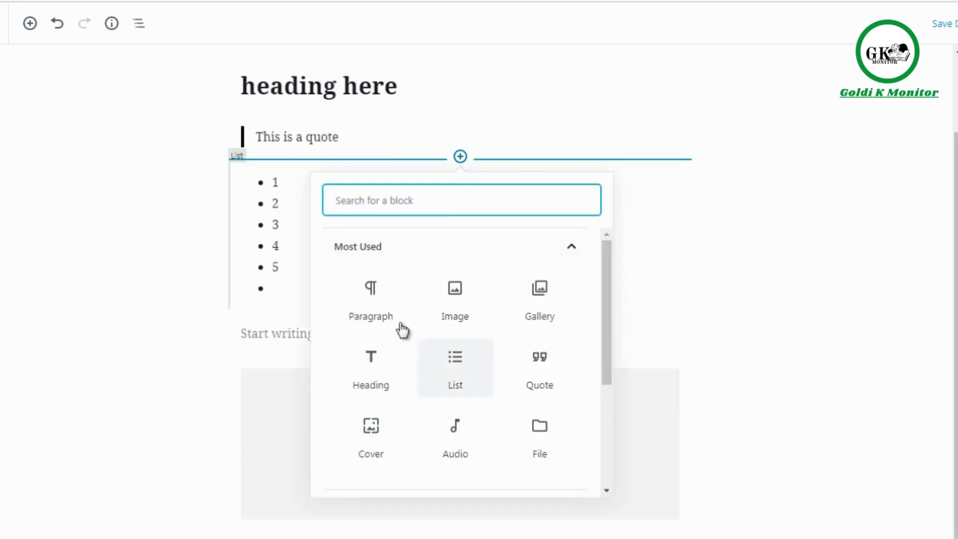
click(371, 299)
click(370, 297)
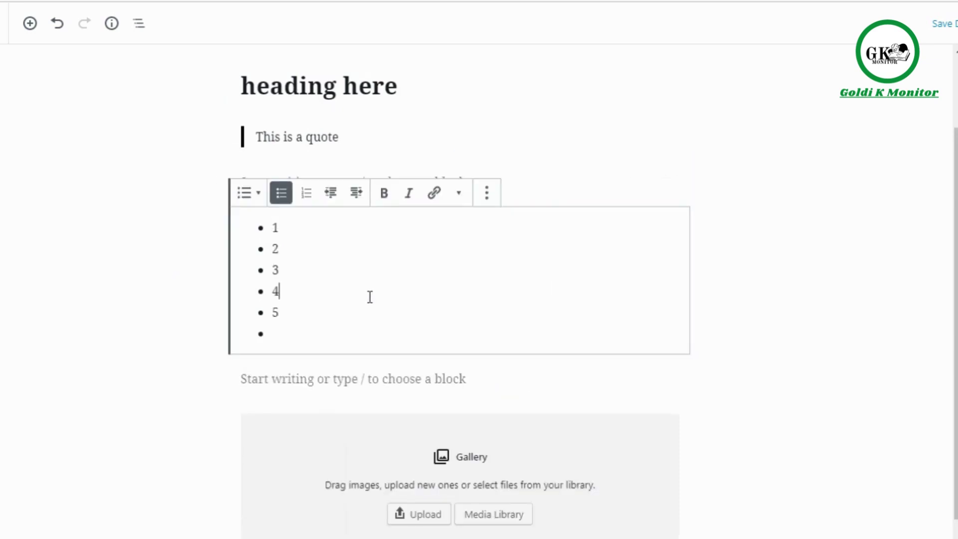
click(208, 225)
click(288, 182)
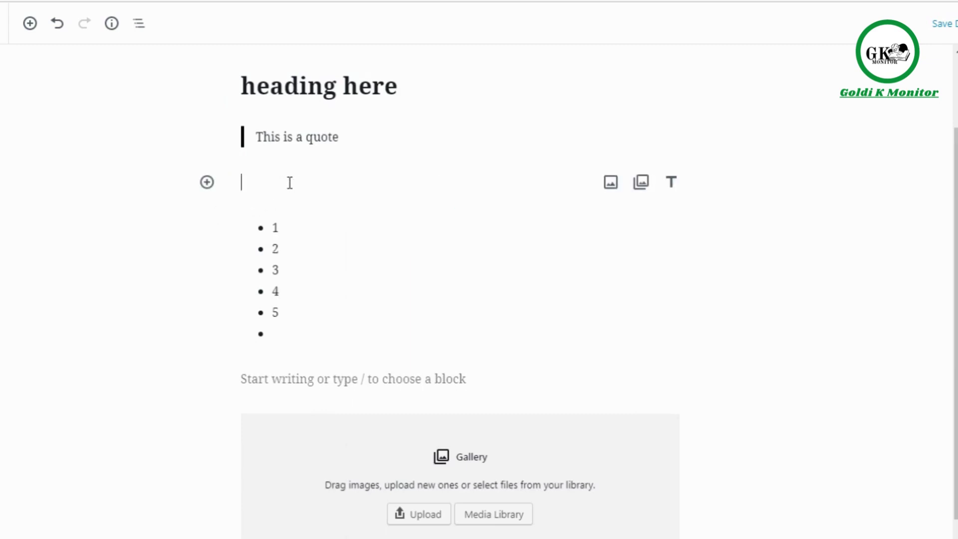
text(this is a )
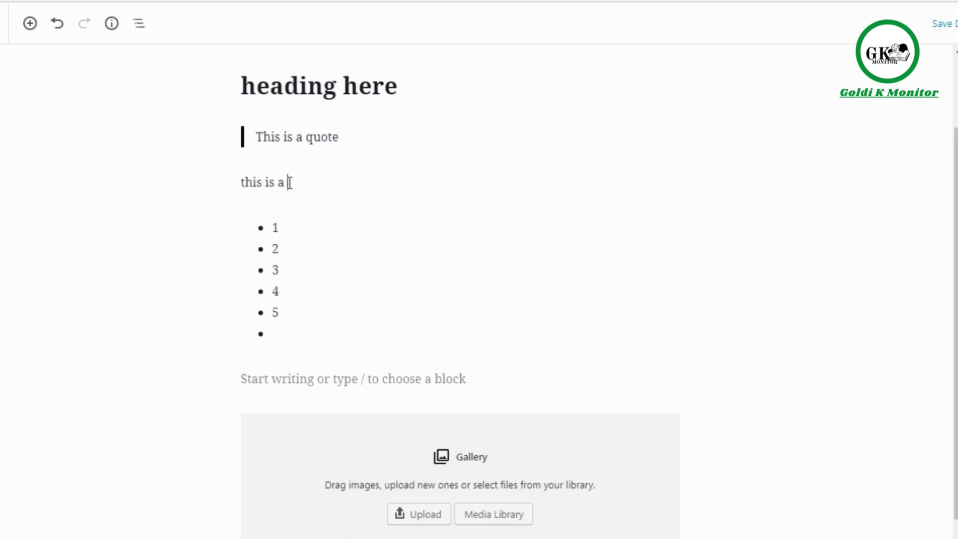
text(paragraph)
click(196, 221)
Step: Switch the "this is a paragraph" block to HTML editing to view its code
click(267, 187)
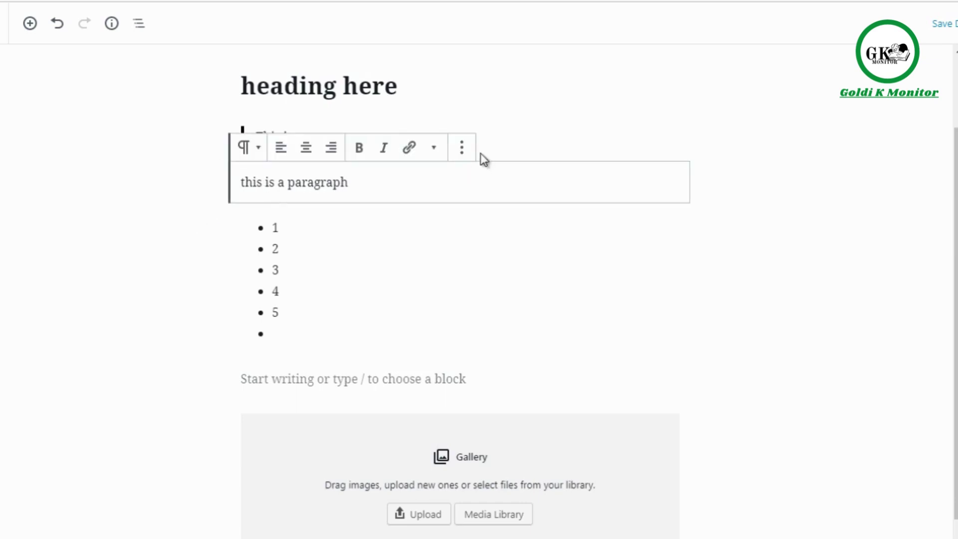
click(463, 153)
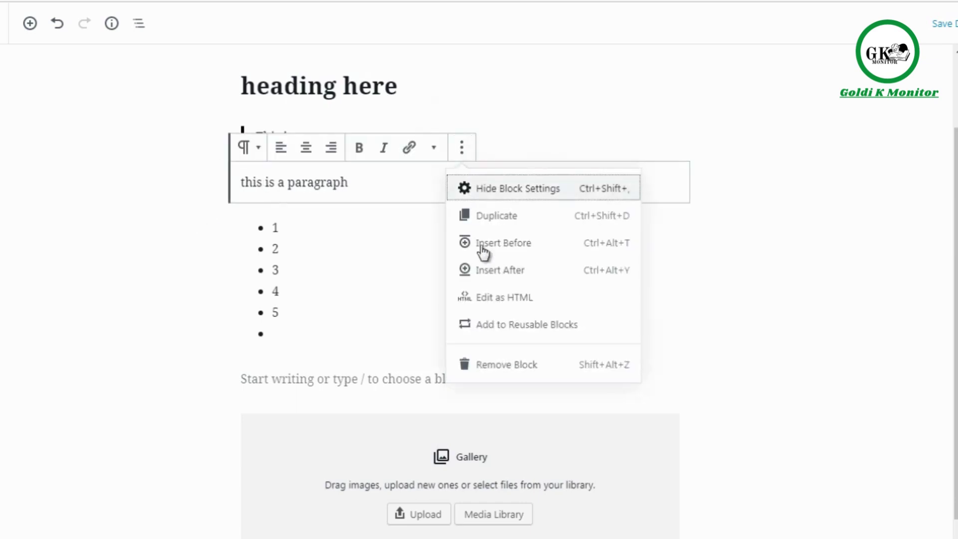
click(494, 300)
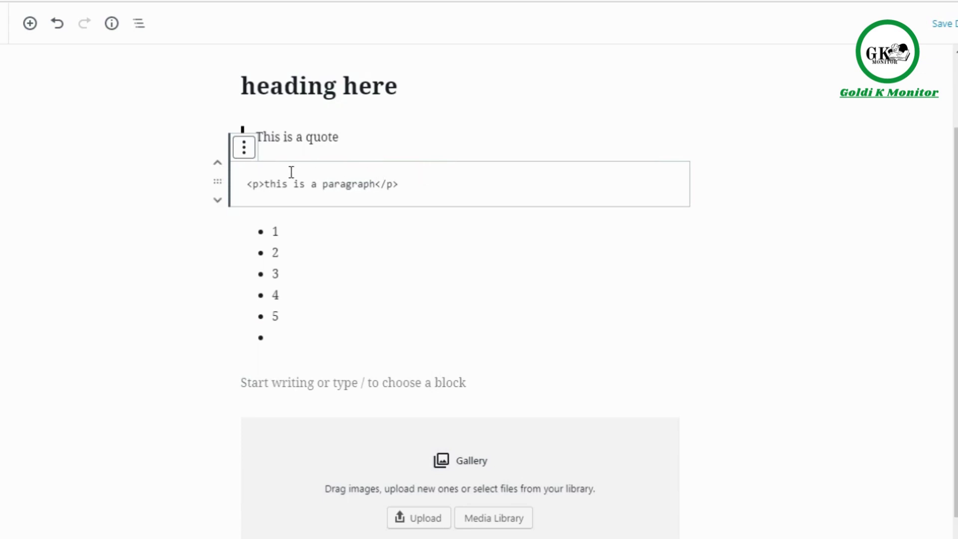
Step: Add the paragraph block to the reusable blocks and save it under the name "Template1"
click(248, 154)
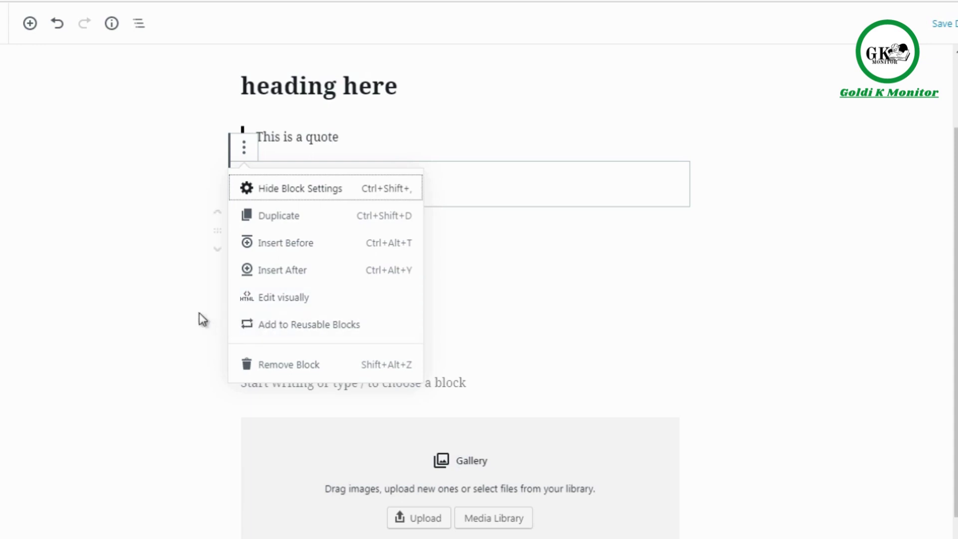
click(259, 330)
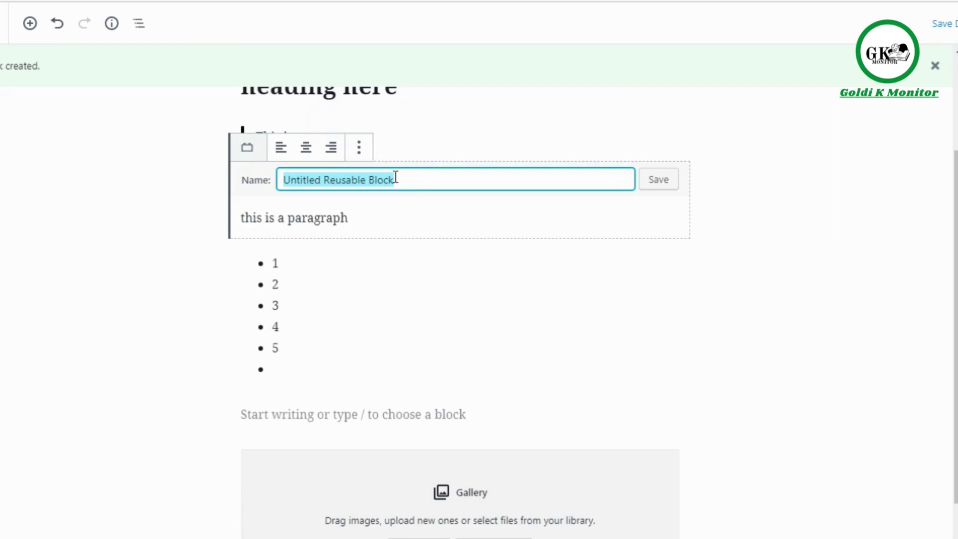
text(Template1)
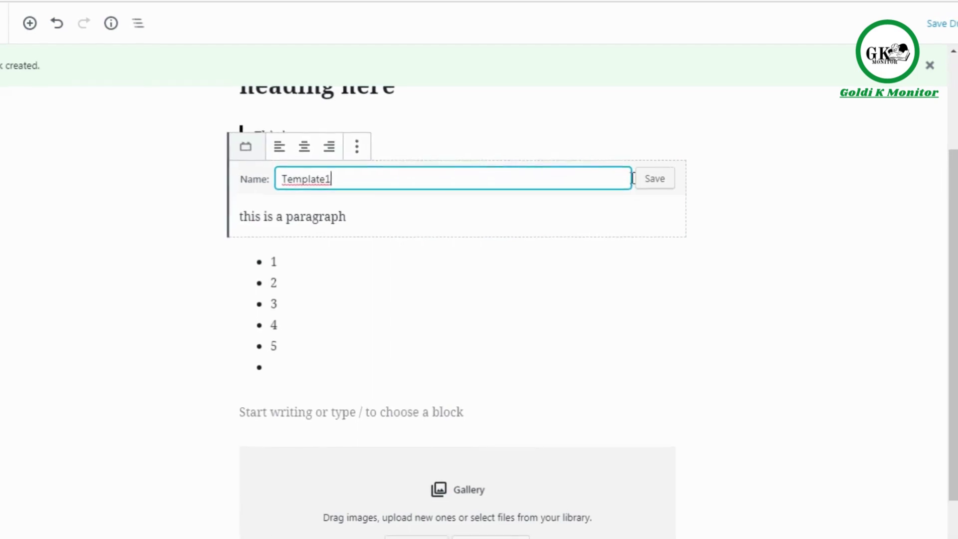
click(657, 180)
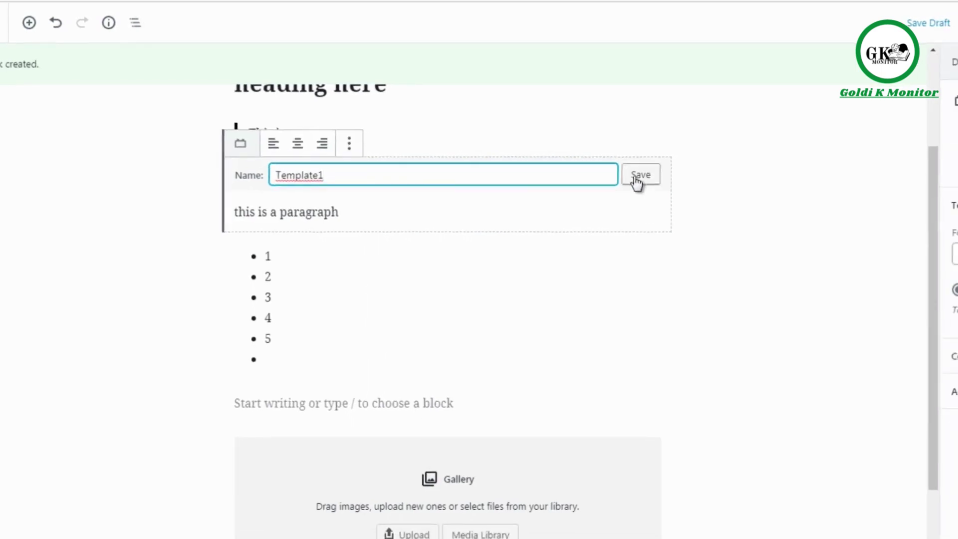
click(142, 197)
Step: Insert the reusable block Template1 between the paragraph and the list
mouse_move(396, 204)
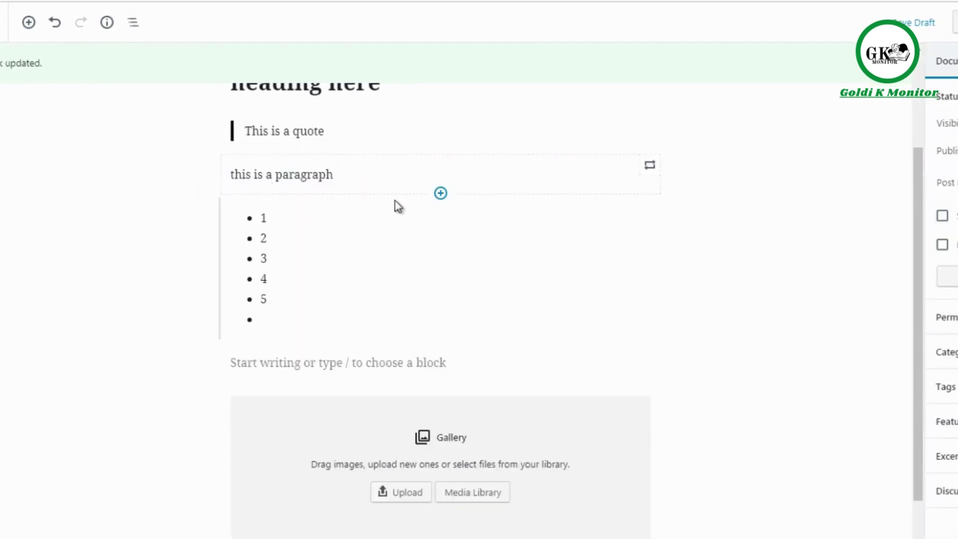
click(440, 194)
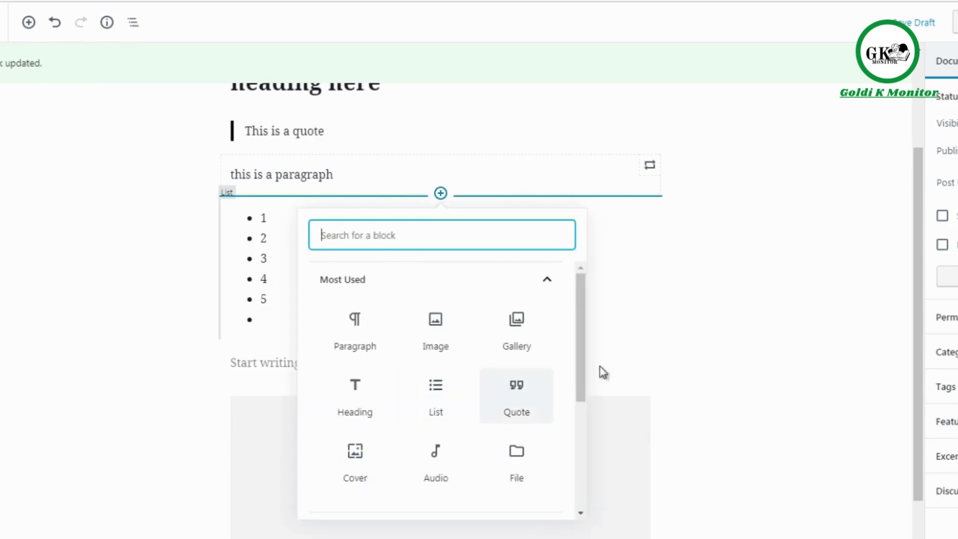
drag(579, 359, 578, 484)
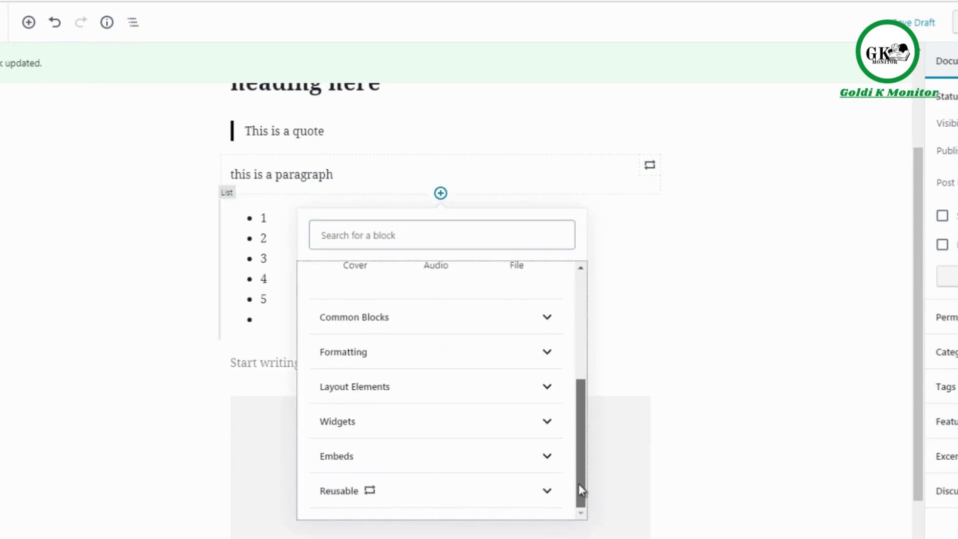
click(529, 495)
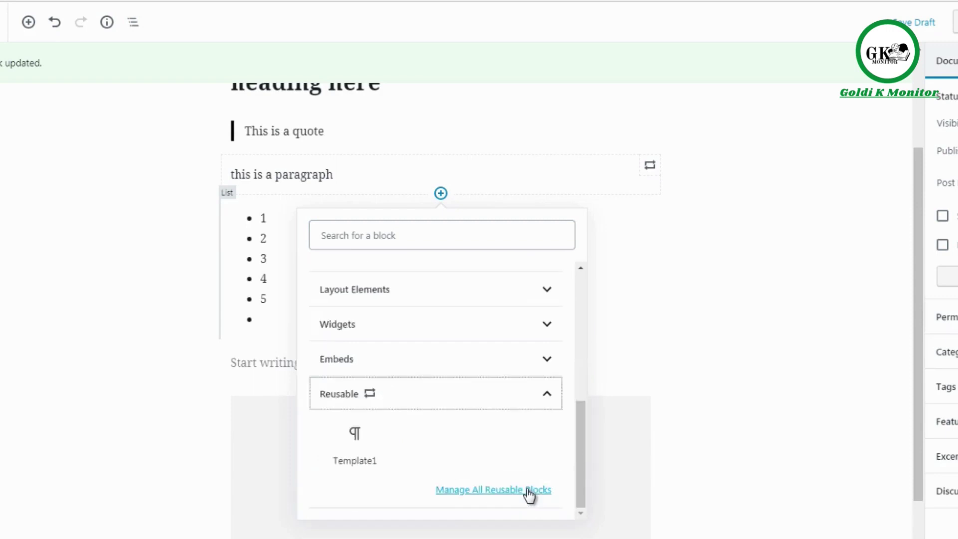
mouse_move(356, 446)
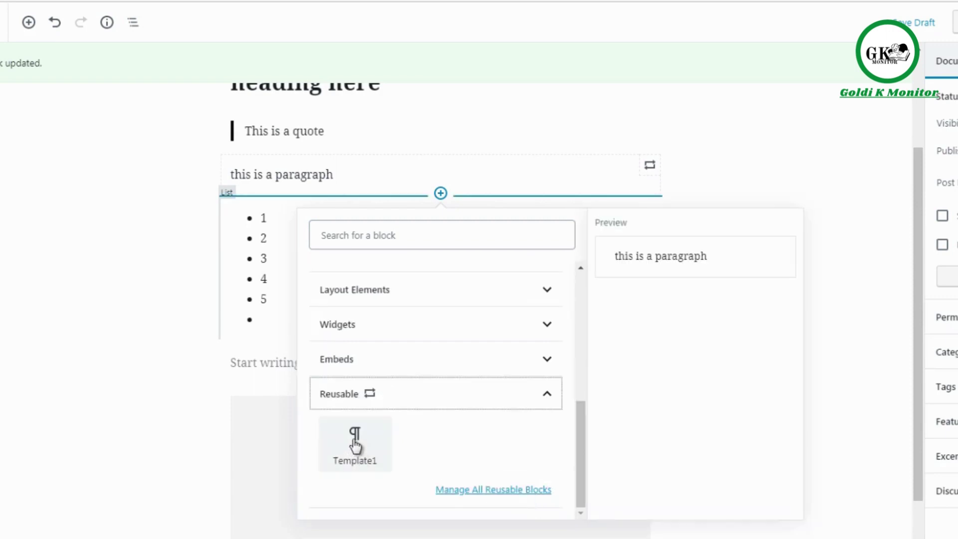
click(355, 445)
click(151, 294)
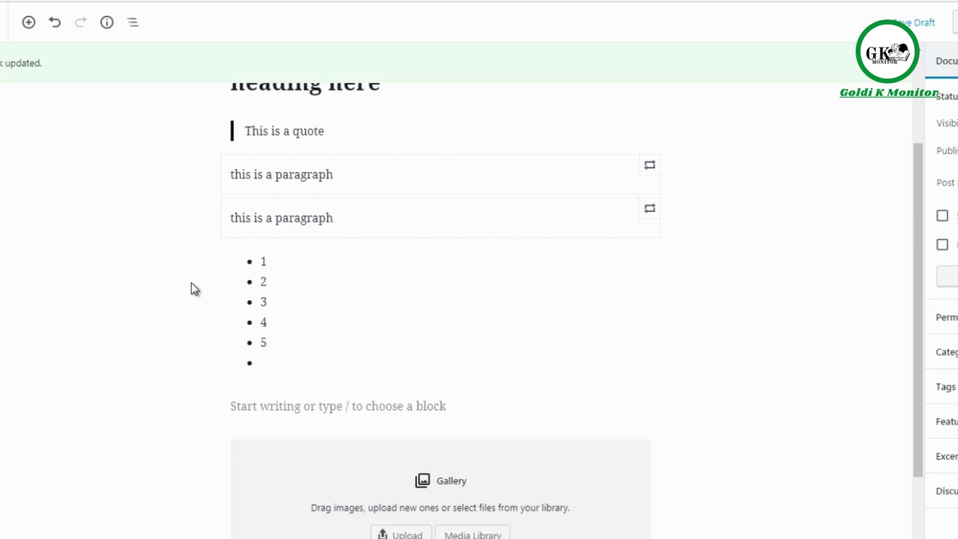
Step: Add an empty Image block after the Gallery block at the end of the post
drag(917, 315, 916, 325)
scroll(914, 324, down, 1)
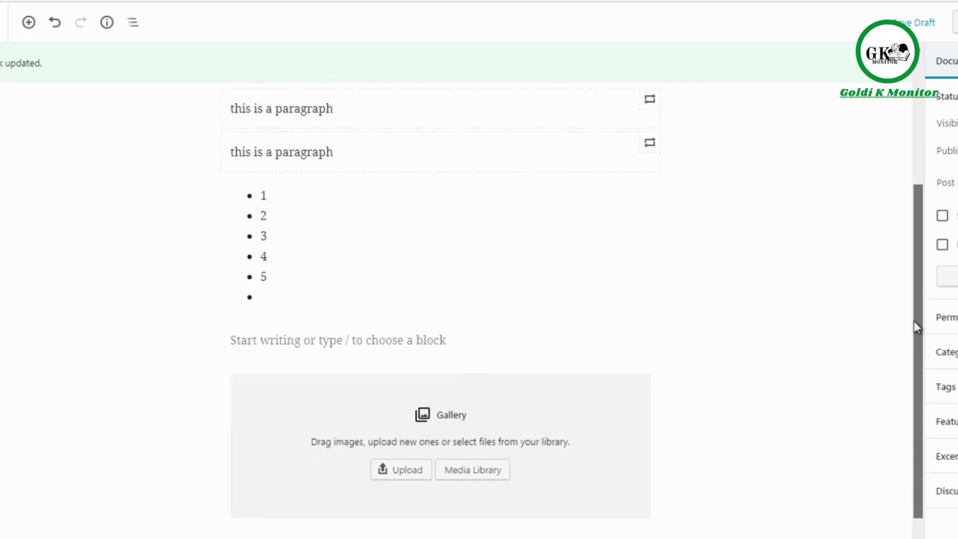
scroll(914, 325, down, 1)
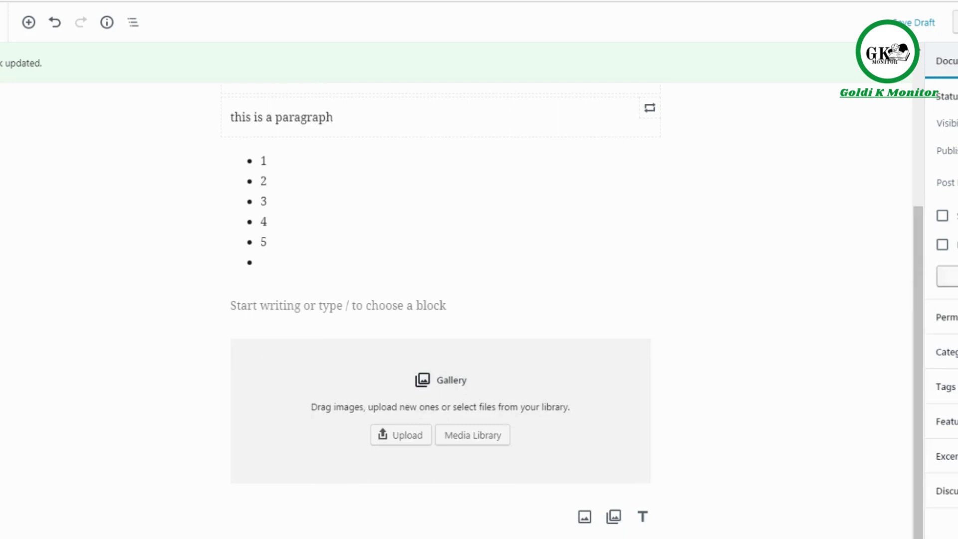
scroll(917, 349, down, 1)
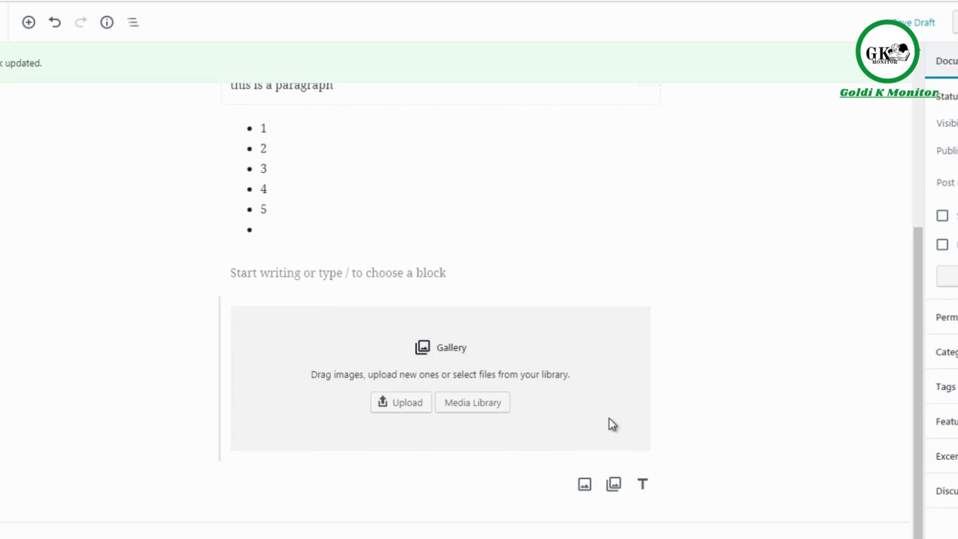
click(521, 401)
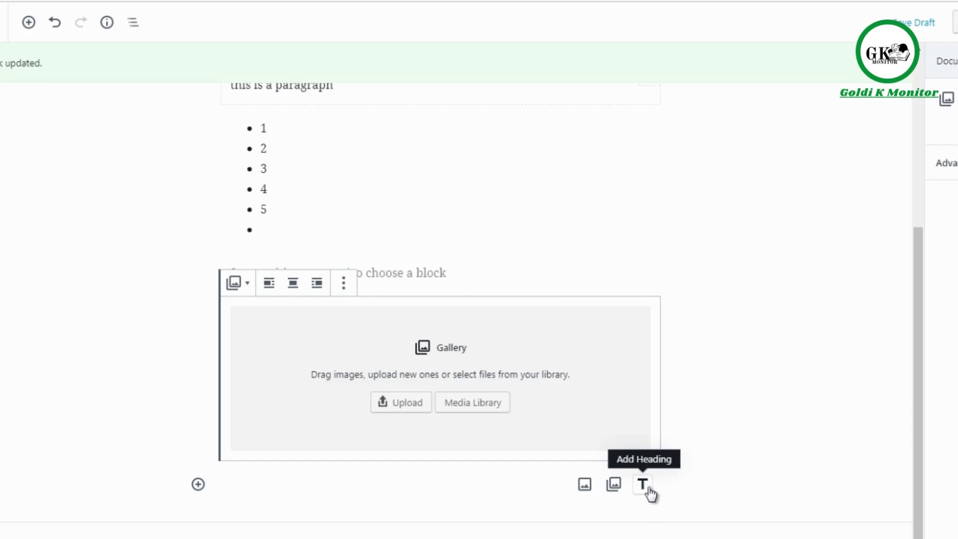
click(584, 485)
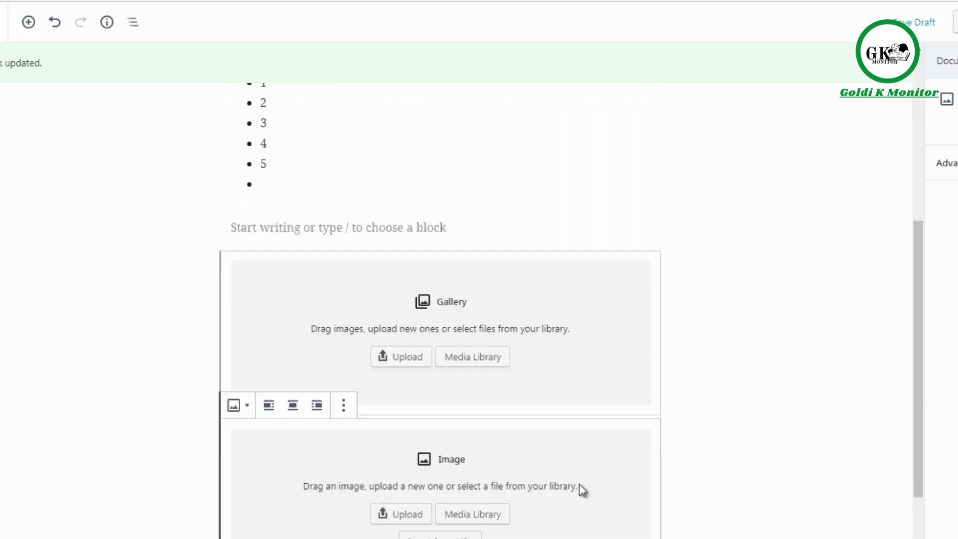
drag(921, 356, 913, 417)
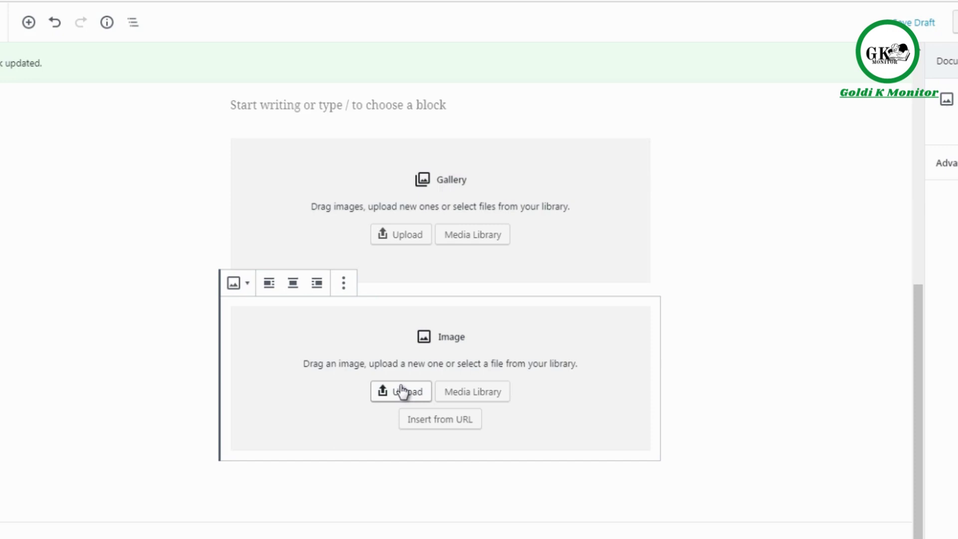
click(197, 343)
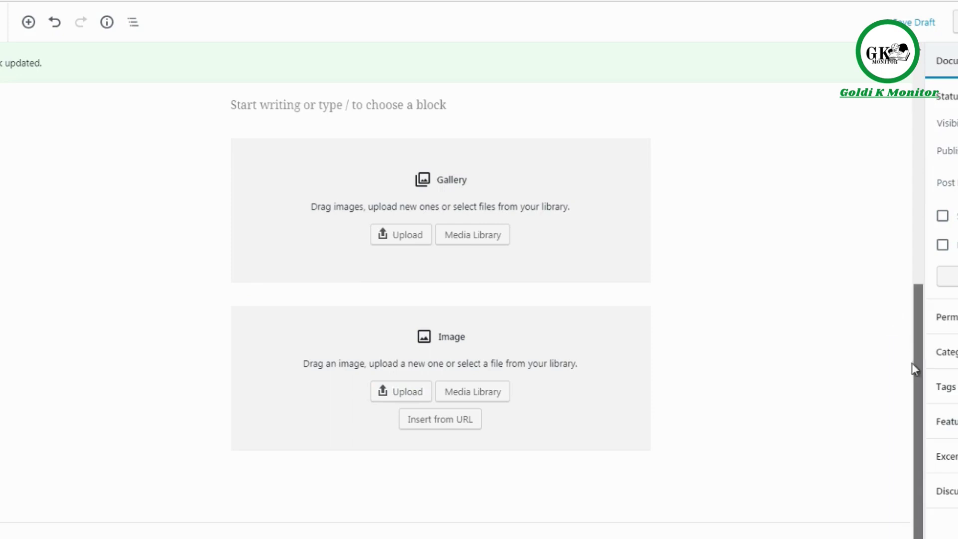
Step: Browse the block categories and insert a Shortcode block from the Widgets category after the Image block
click(439, 444)
mouse_move(251, 483)
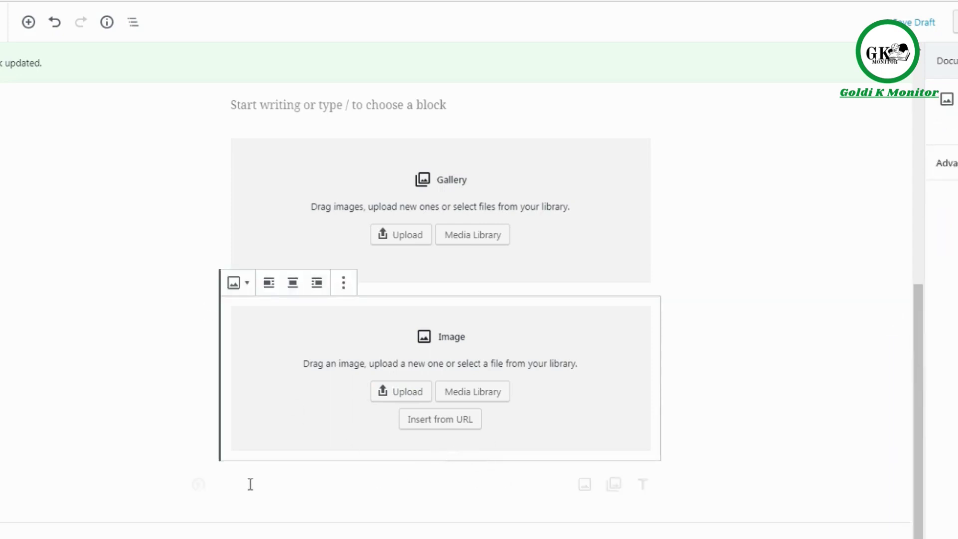
click(198, 485)
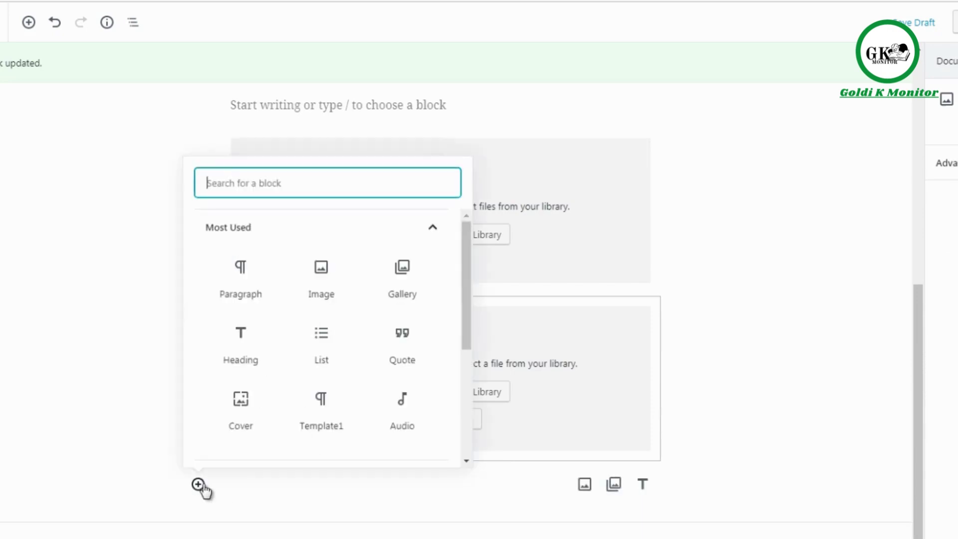
drag(468, 335, 308, 244)
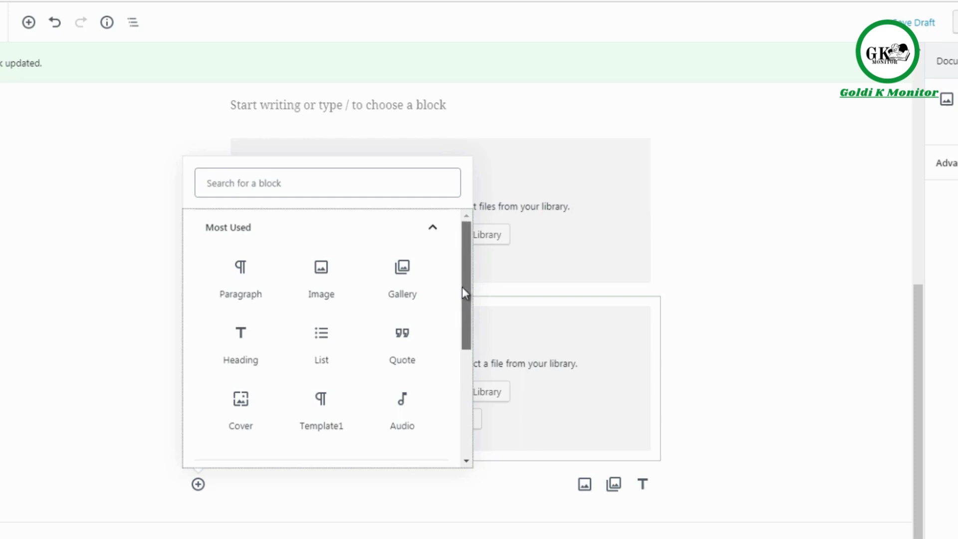
scroll(462, 287, down, 4)
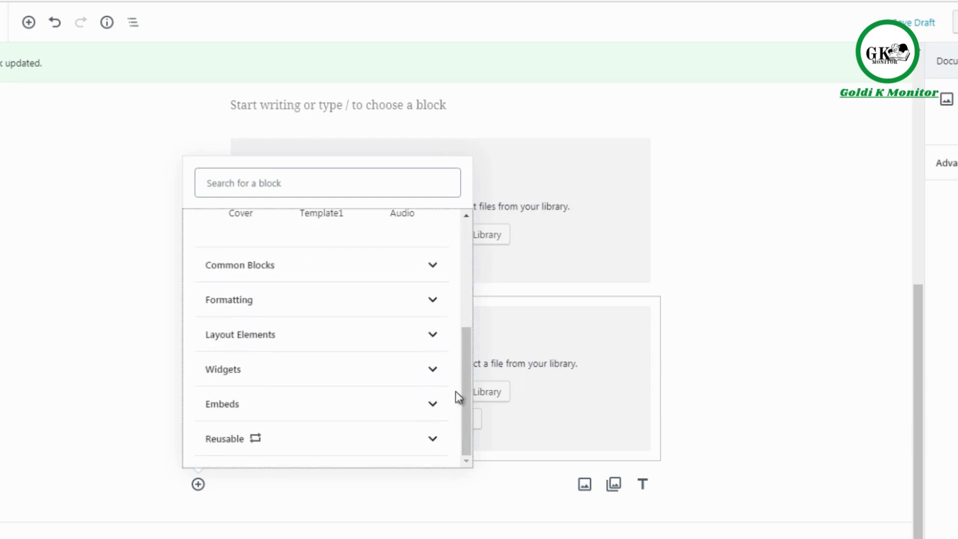
click(367, 273)
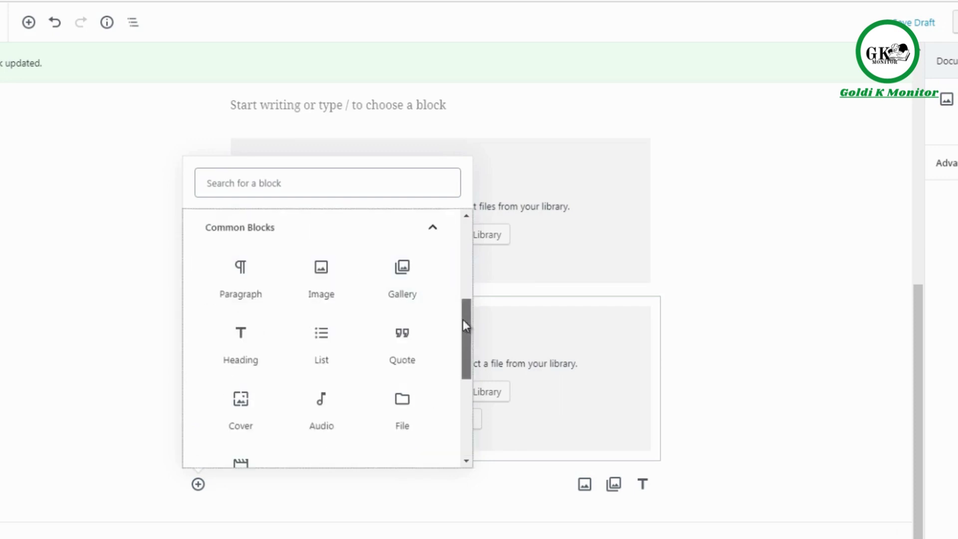
drag(464, 322, 446, 422)
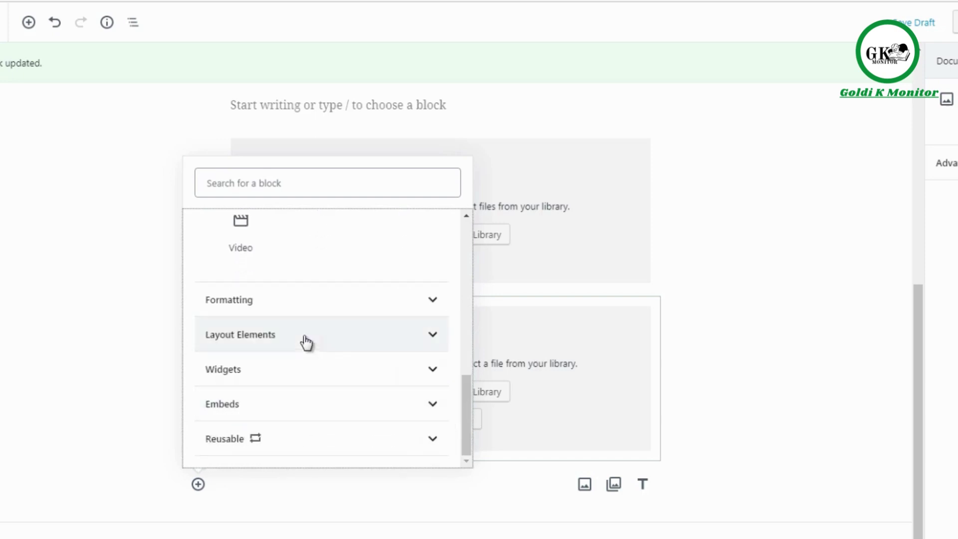
click(306, 375)
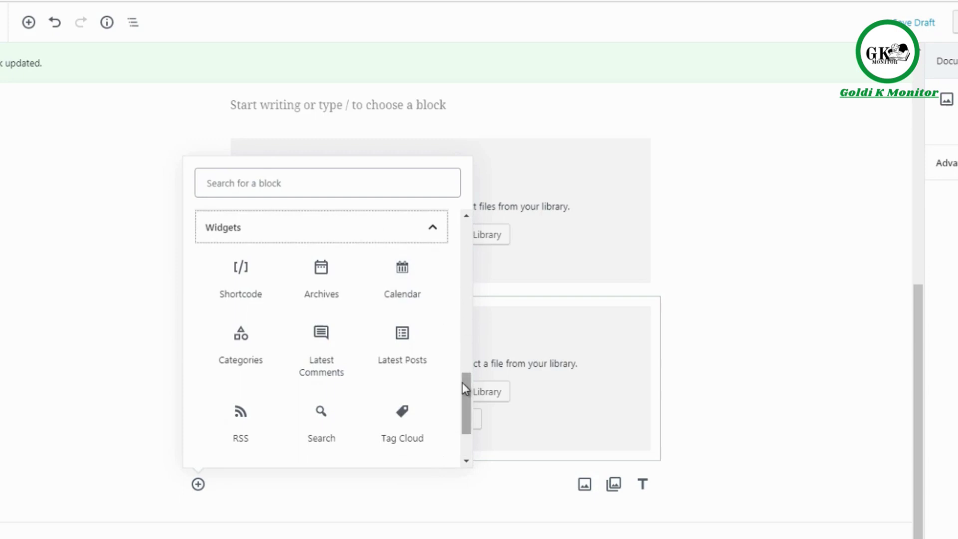
drag(462, 382, 462, 388)
scroll(456, 389, up, 1)
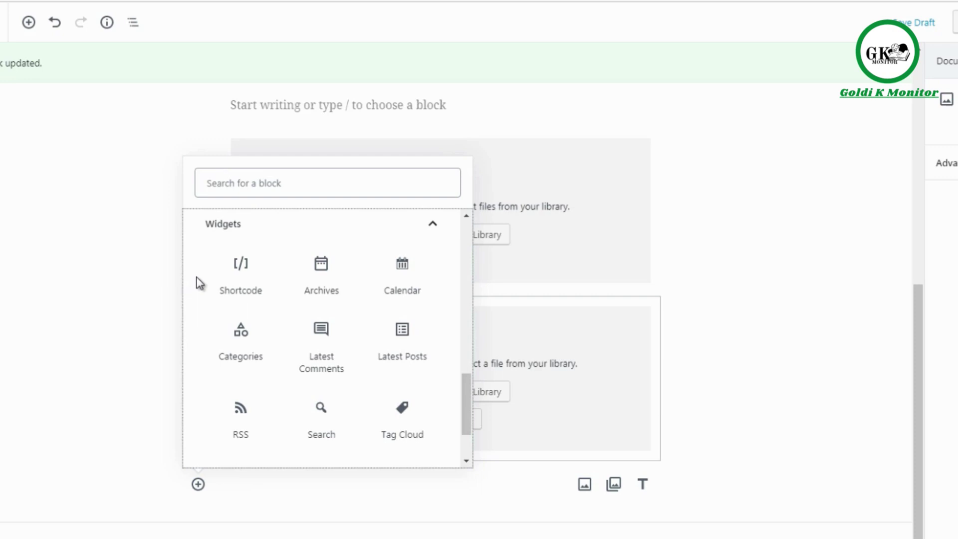
click(232, 275)
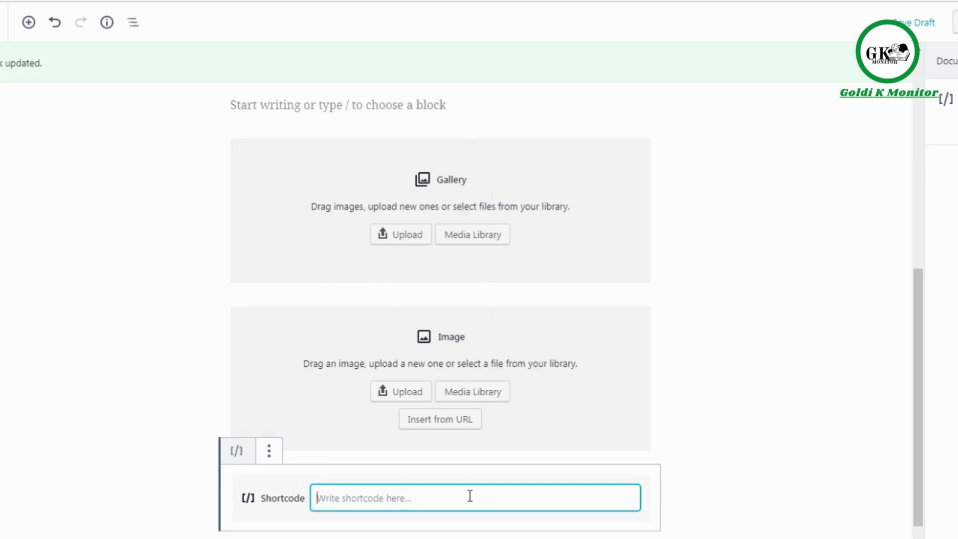
drag(915, 350, 921, 406)
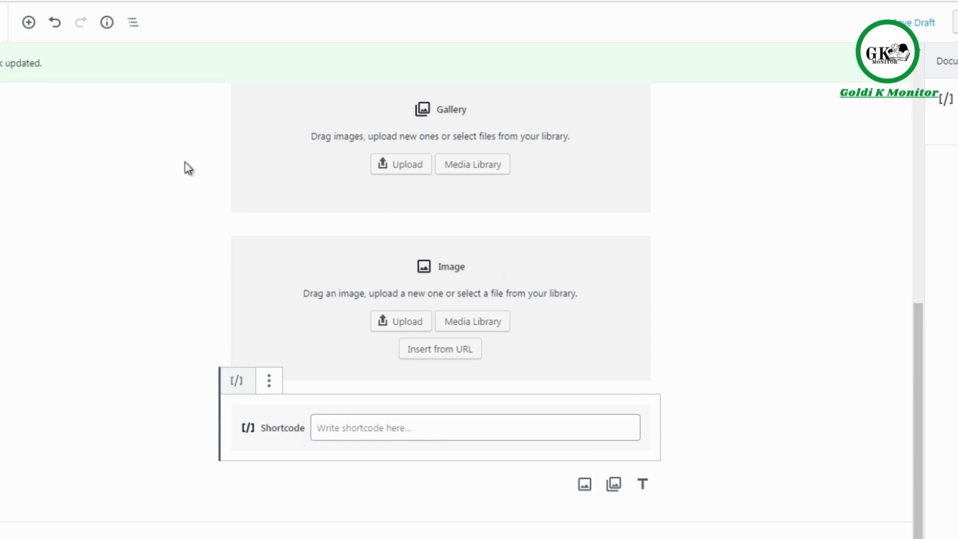
Step: Jump to the List block using the block navigation, and deselect the block
click(133, 24)
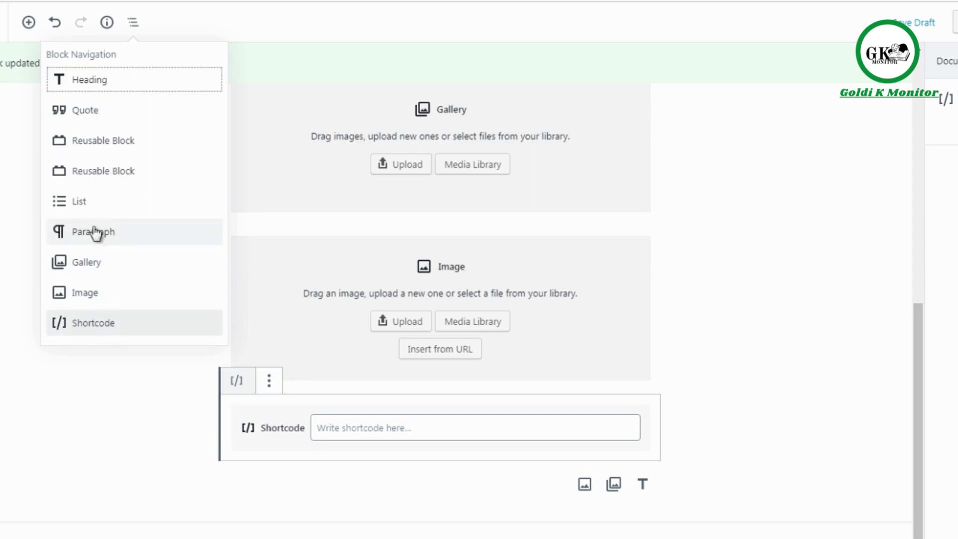
click(78, 205)
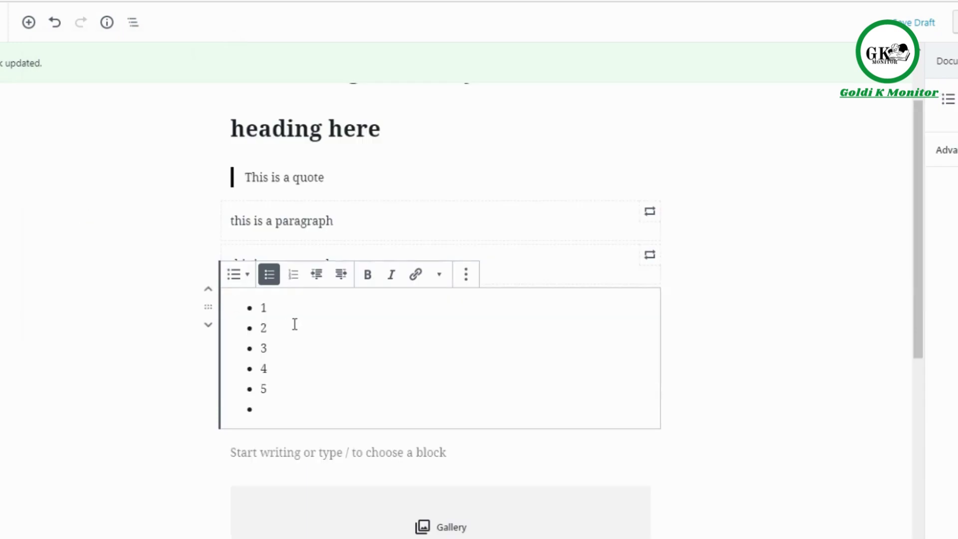
click(190, 243)
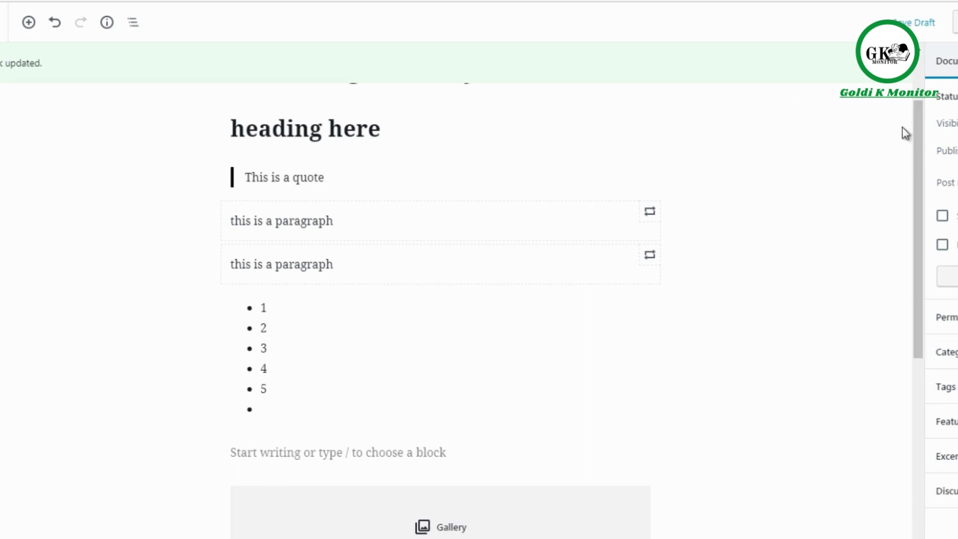
Step: Jump to the Image block using the block navigation, and deselect the block
mouse_move(916, 135)
mouse_down()
mouse_move(928, 214)
mouse_move(922, 140)
mouse_up()
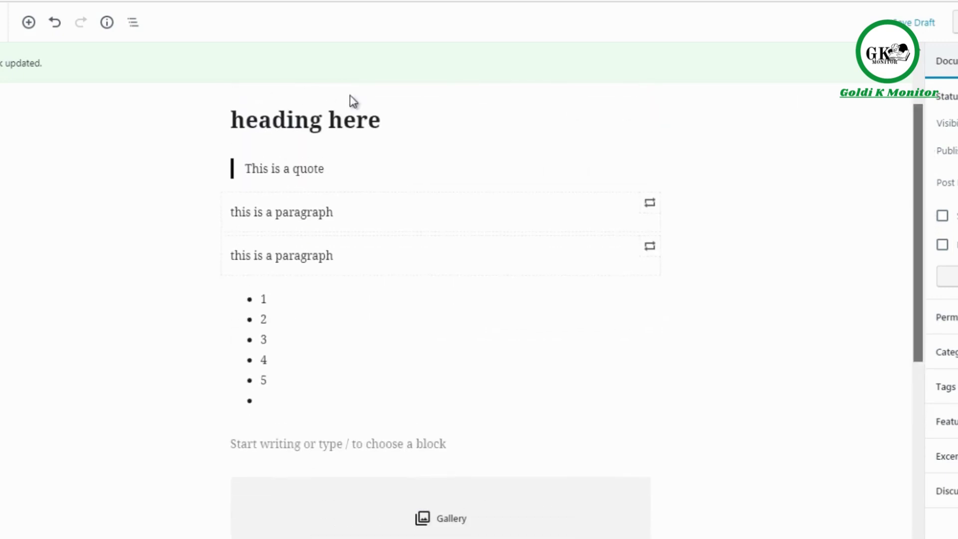
click(132, 28)
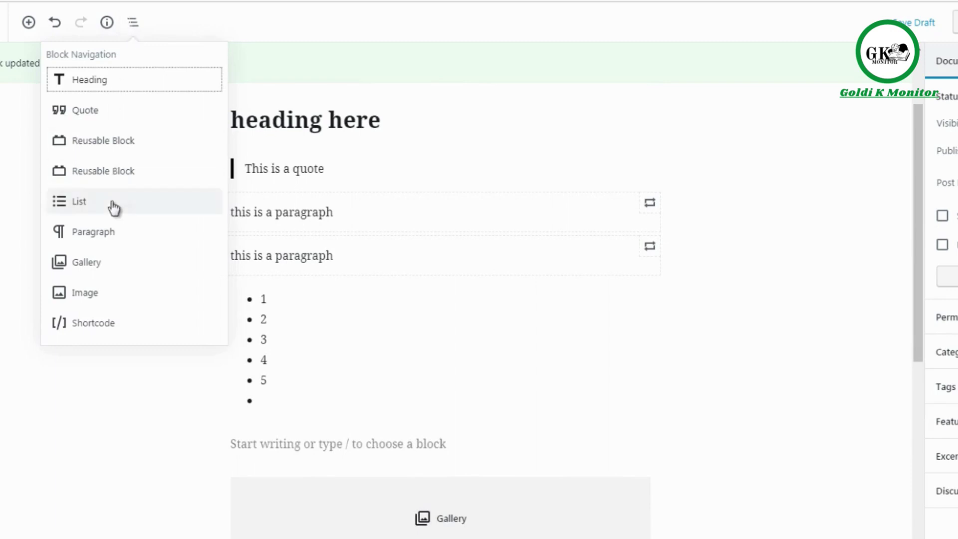
click(95, 296)
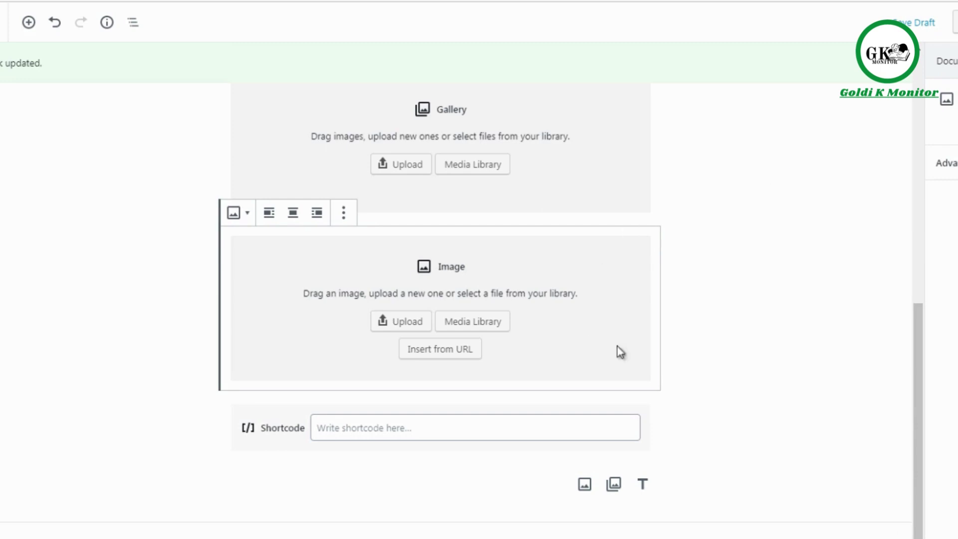
click(775, 202)
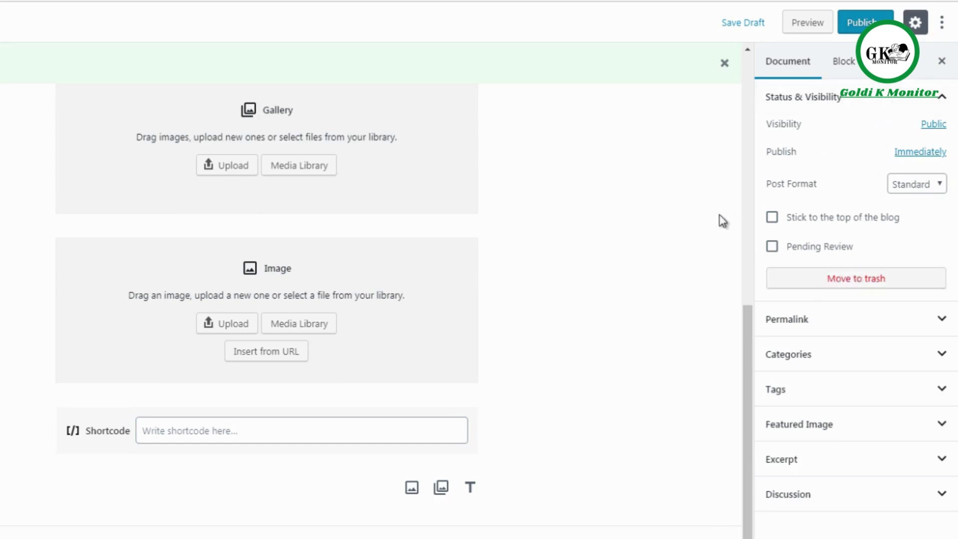
Step: Dismiss the block update notice and view the settings of the Gallery and Image blocks
click(725, 64)
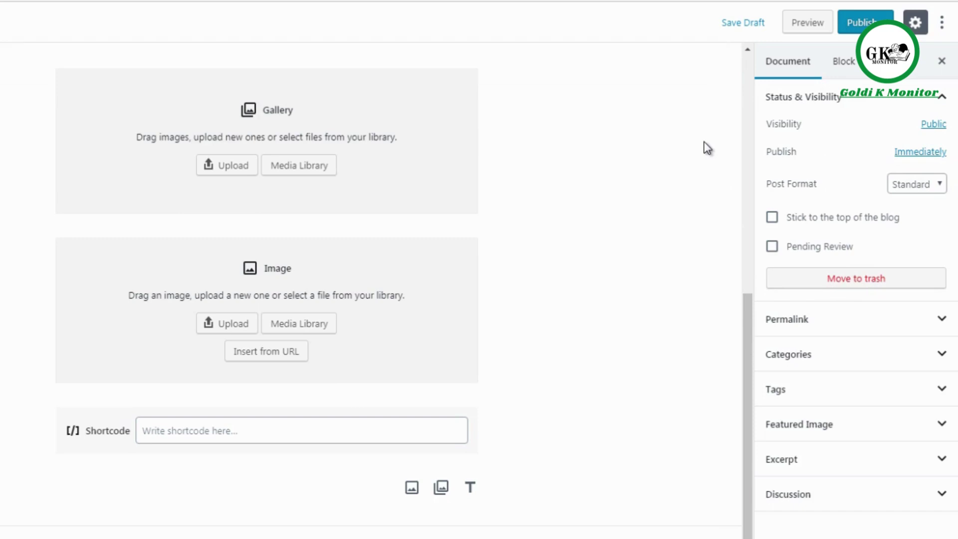
click(420, 173)
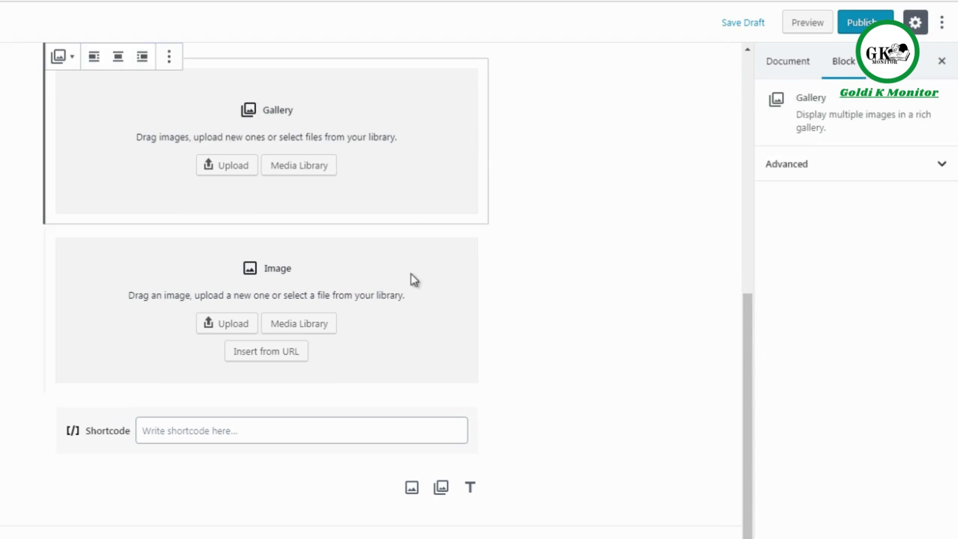
click(413, 279)
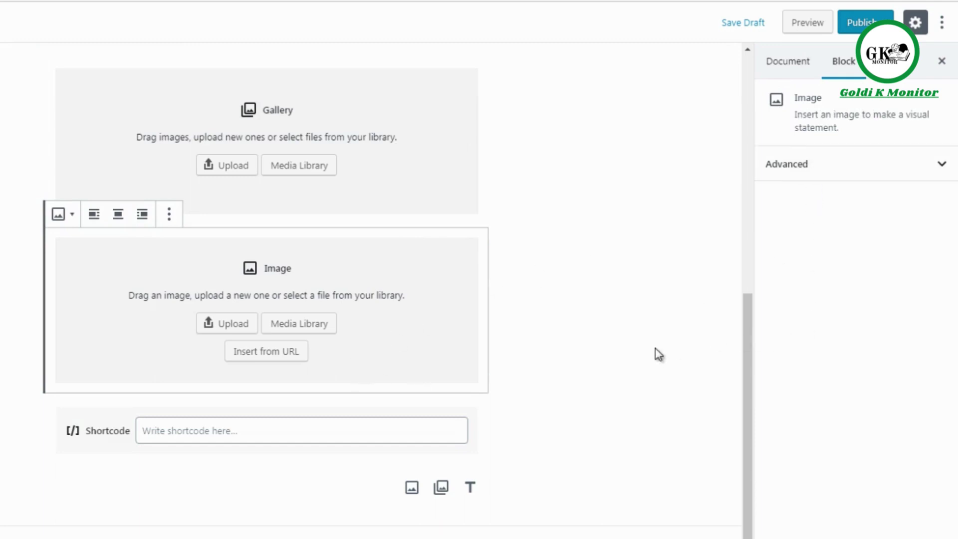
Step: Select the "heading here" text to view its formatting and block options, and deselect the block
drag(753, 340, 754, 132)
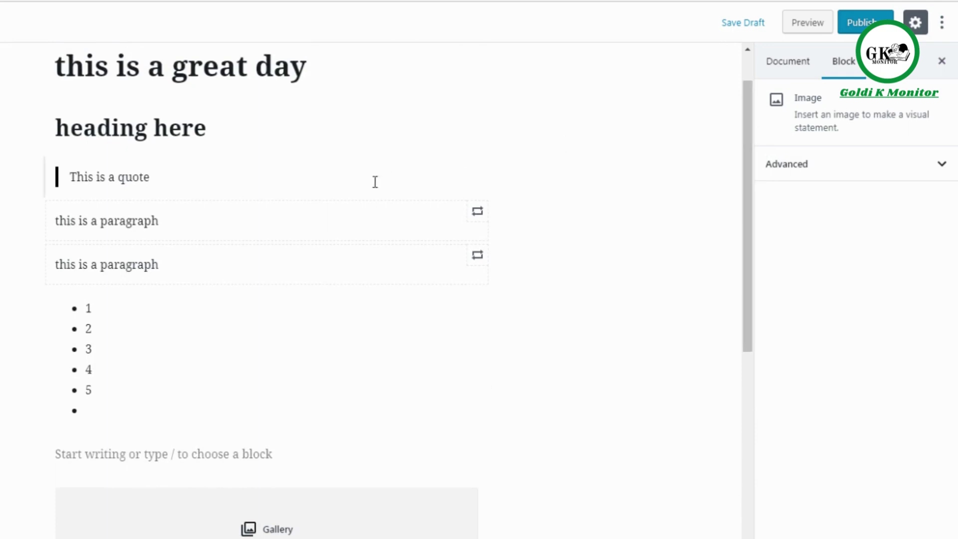
click(202, 128)
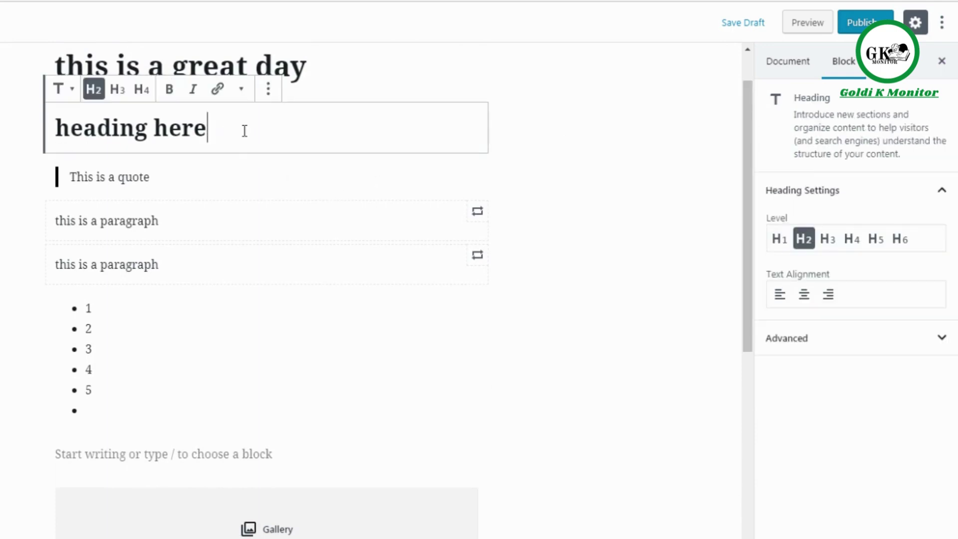
drag(245, 131, 59, 127)
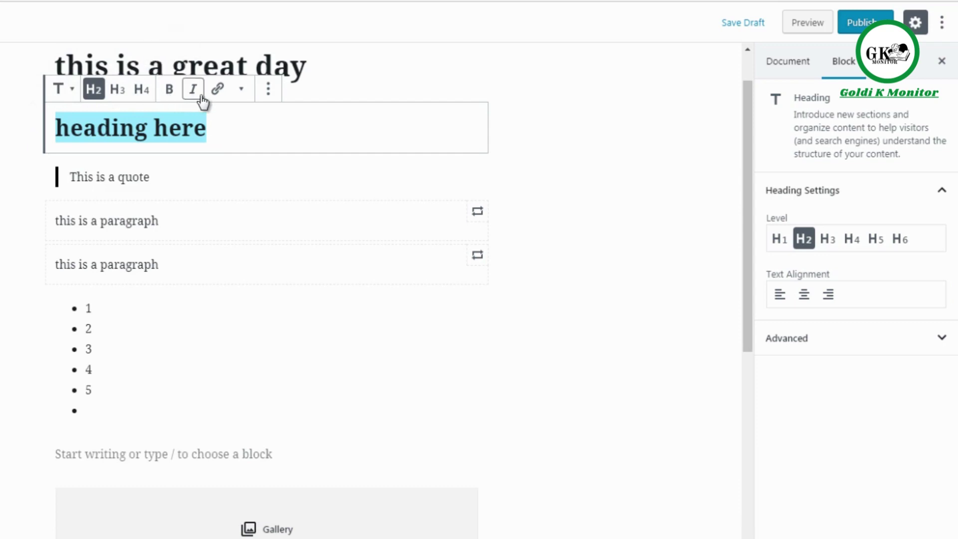
click(268, 90)
click(552, 175)
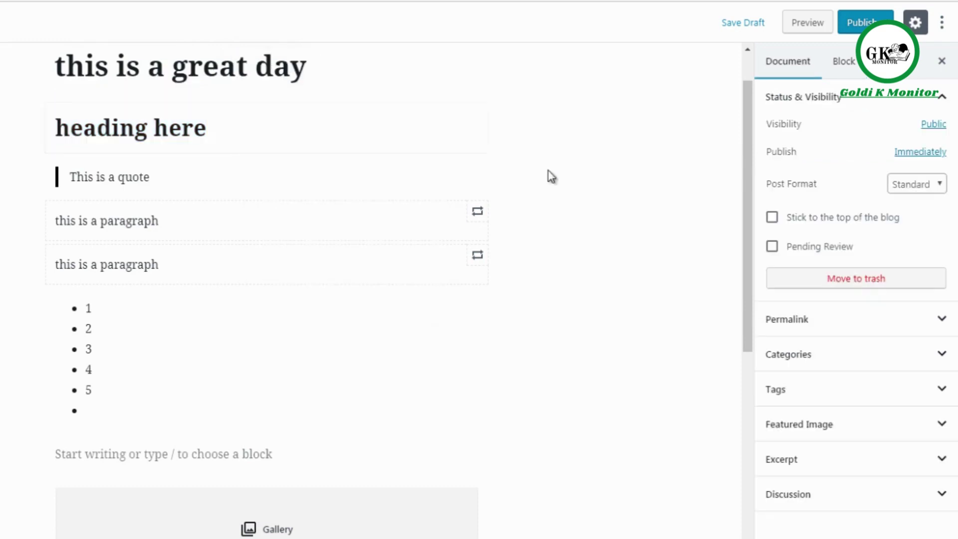
Step: Select the whole "heading here" text and examine the heading's level, alignment and advanced settings
click(231, 131)
drag(231, 131, 48, 131)
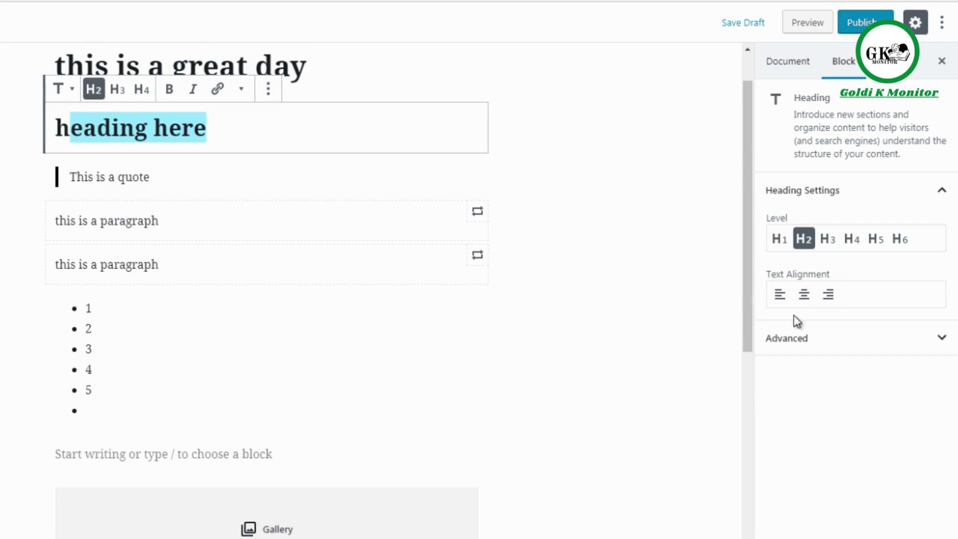
click(241, 124)
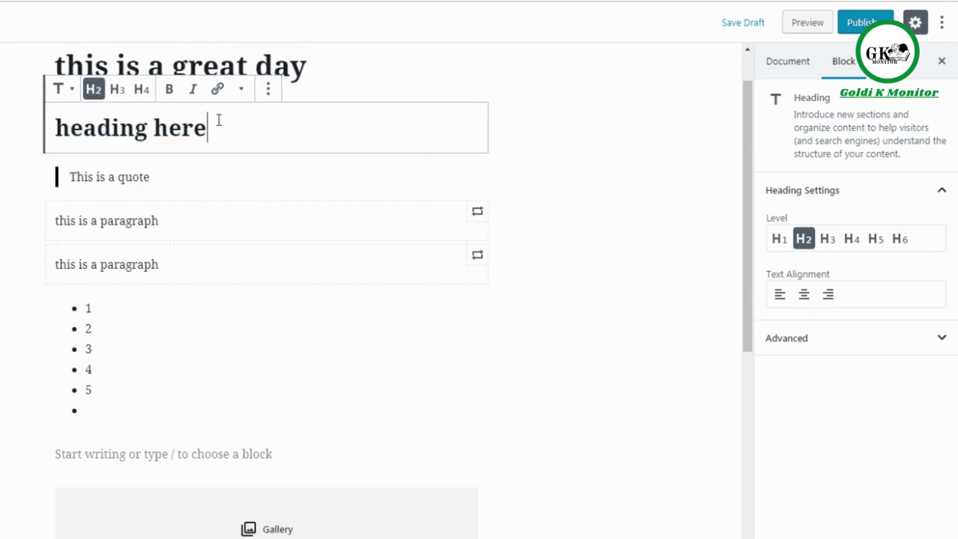
drag(216, 121, 268, 150)
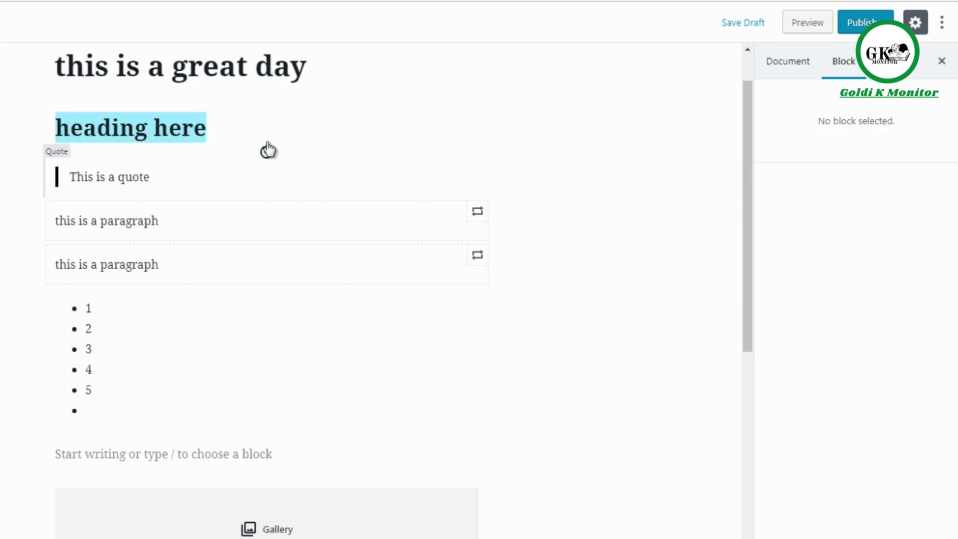
click(225, 131)
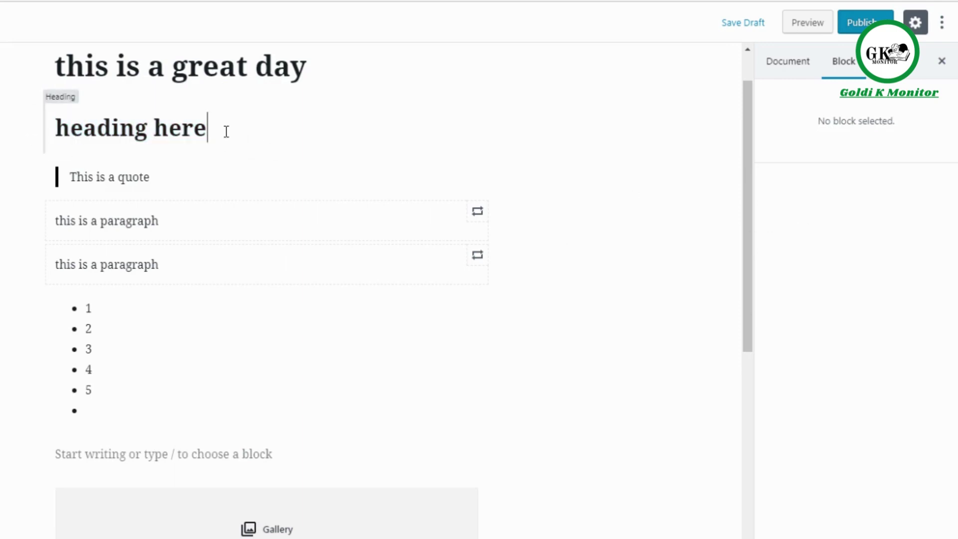
click(201, 178)
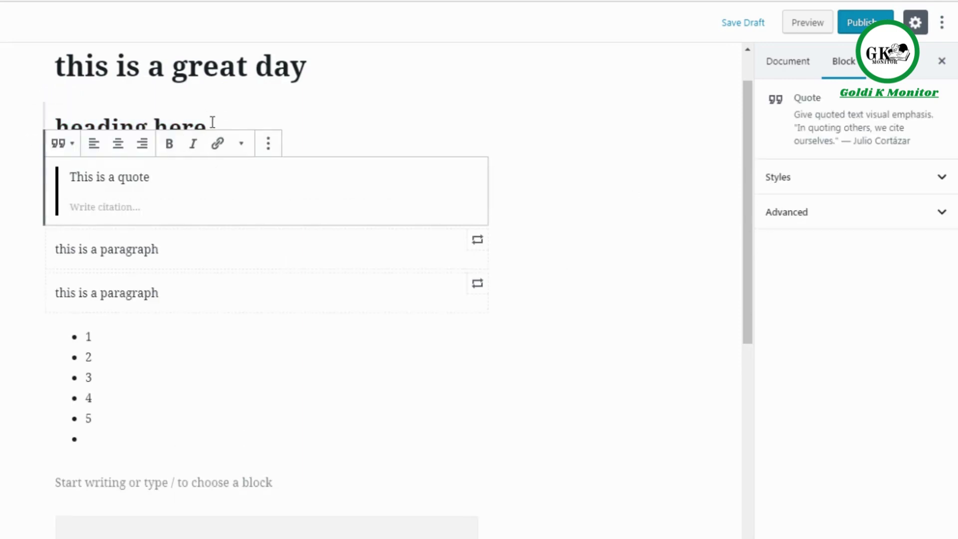
click(212, 122)
drag(212, 123, 58, 122)
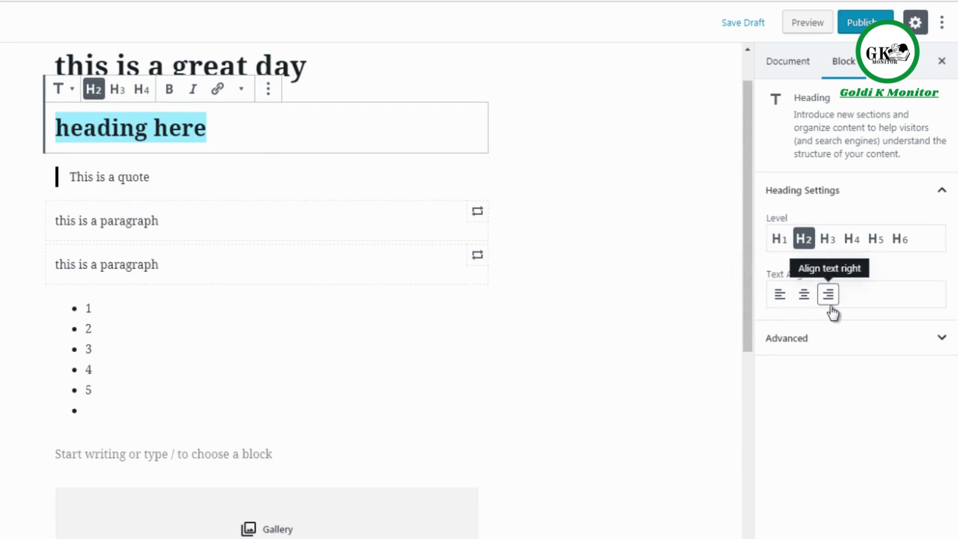
click(813, 339)
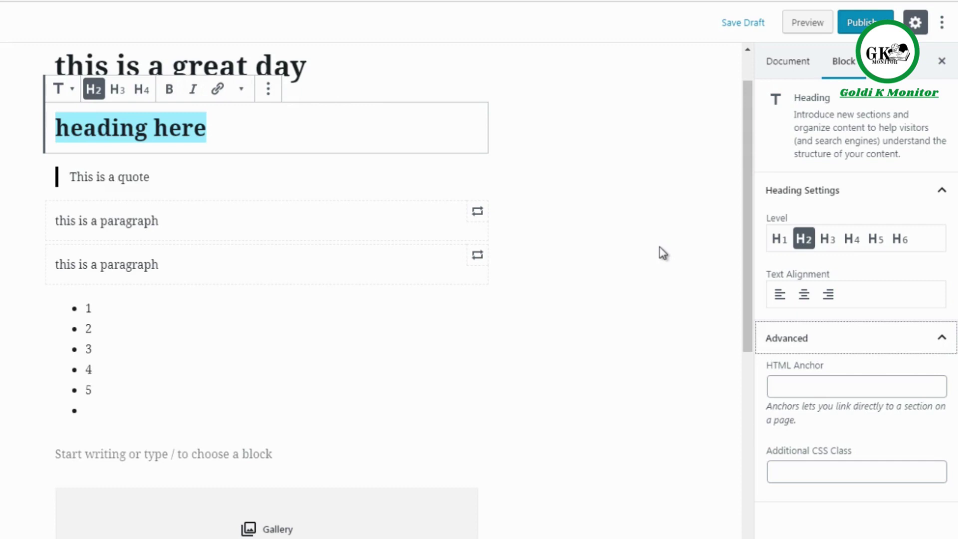
Step: Convert the whole list to a numbered list and back to a bulleted list
click(117, 338)
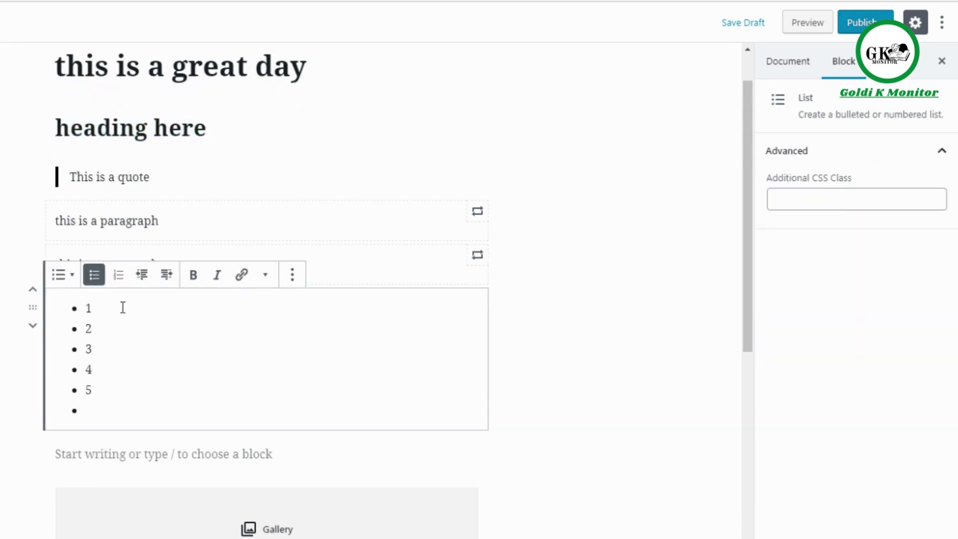
drag(100, 404, 85, 308)
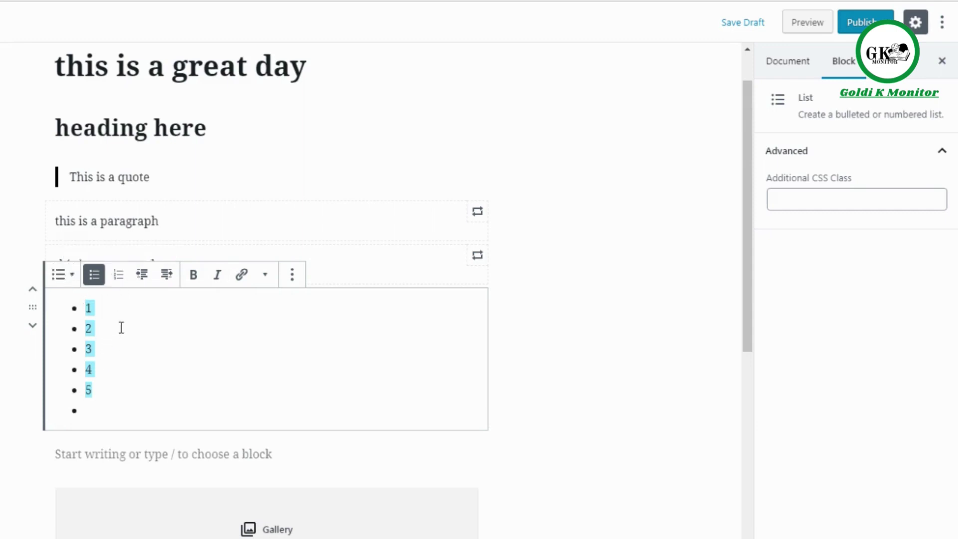
click(119, 275)
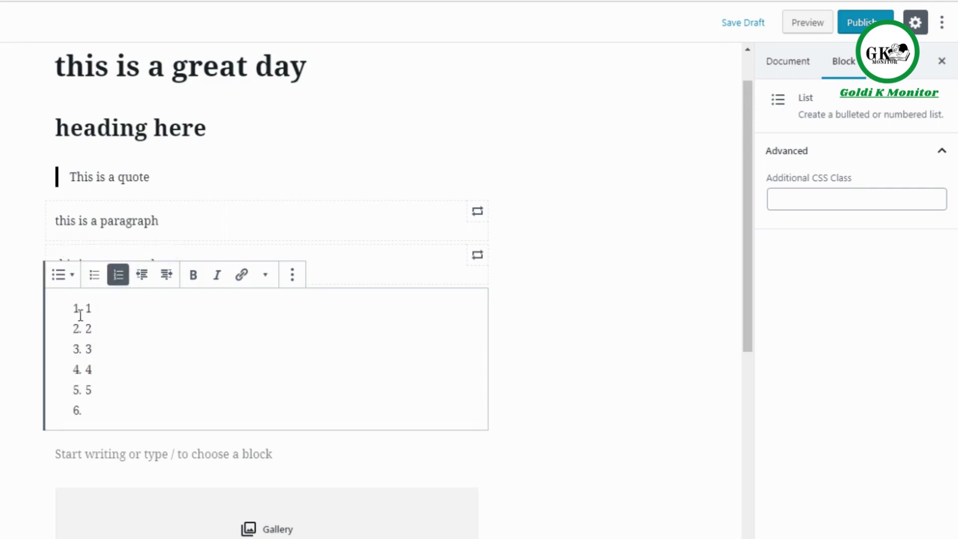
click(95, 277)
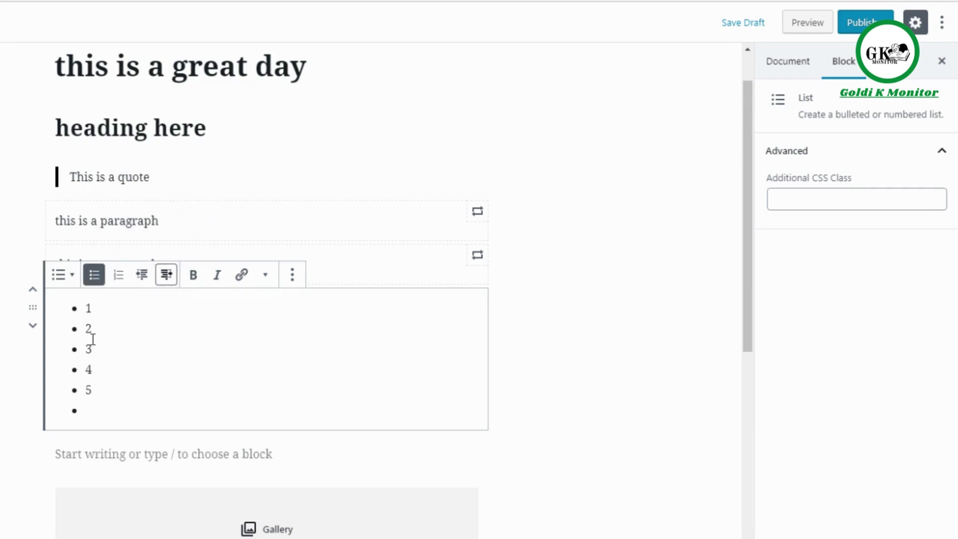
Step: Make the first list item, 1, bold and italic
click(95, 311)
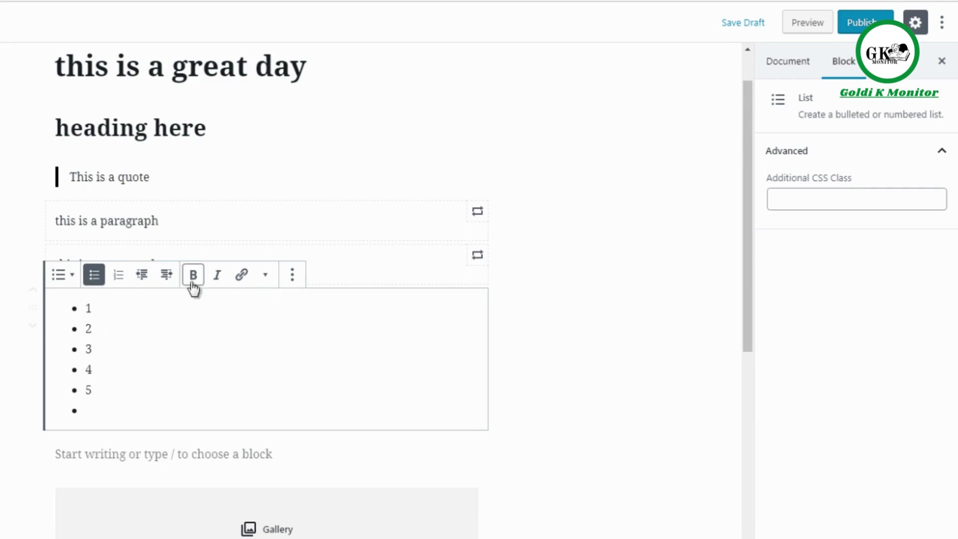
drag(100, 308, 80, 308)
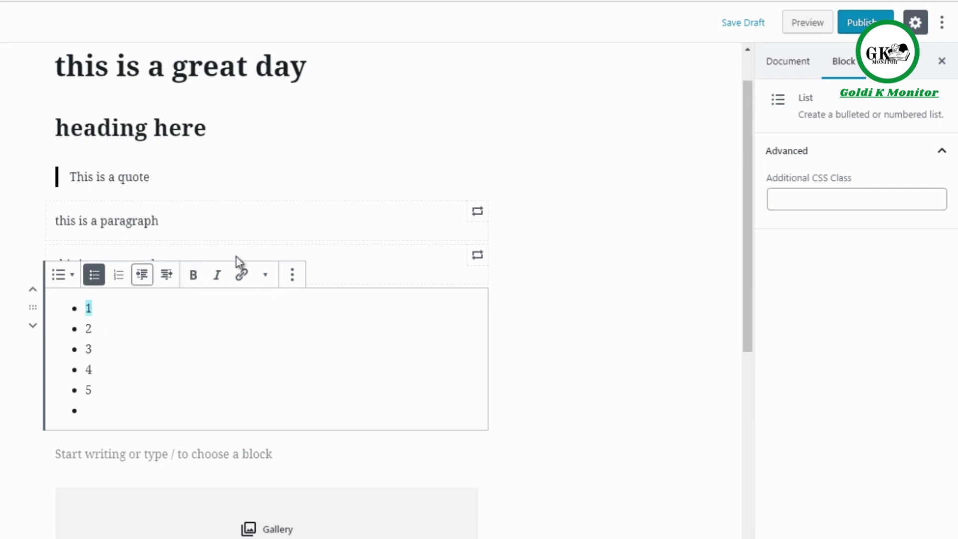
click(192, 279)
click(217, 282)
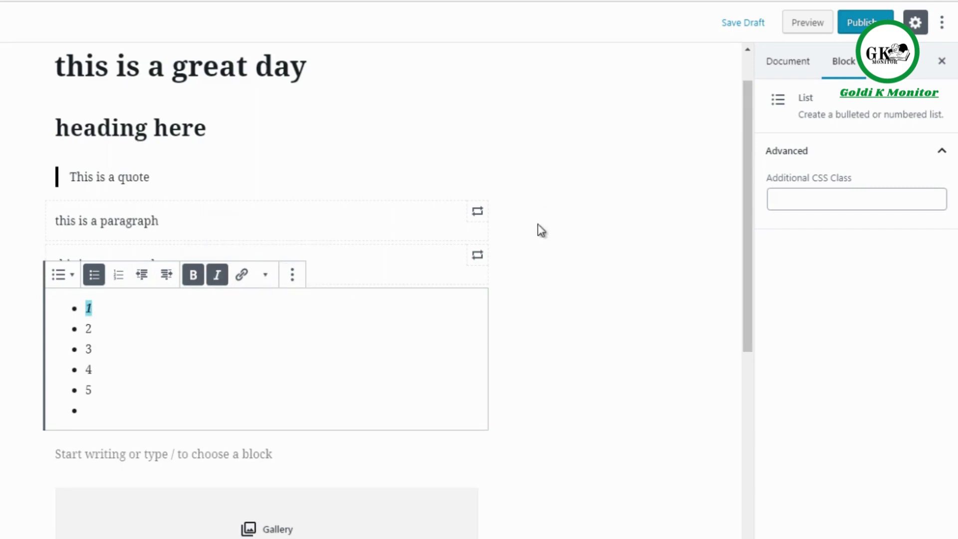
Step: Deselect the list block and view the available post formats in the document settings, leaving the choice as is
scroll(735, 246, down, 8)
click(549, 355)
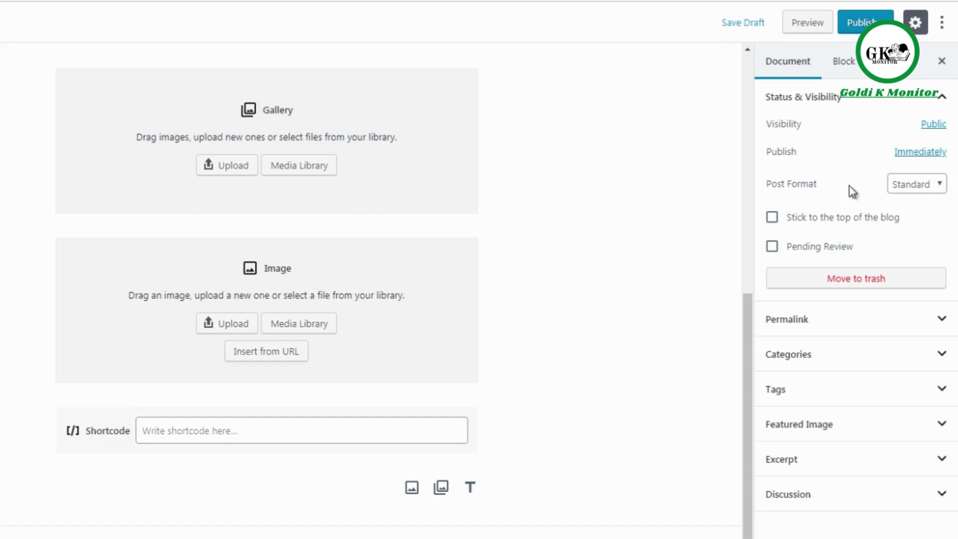
click(911, 185)
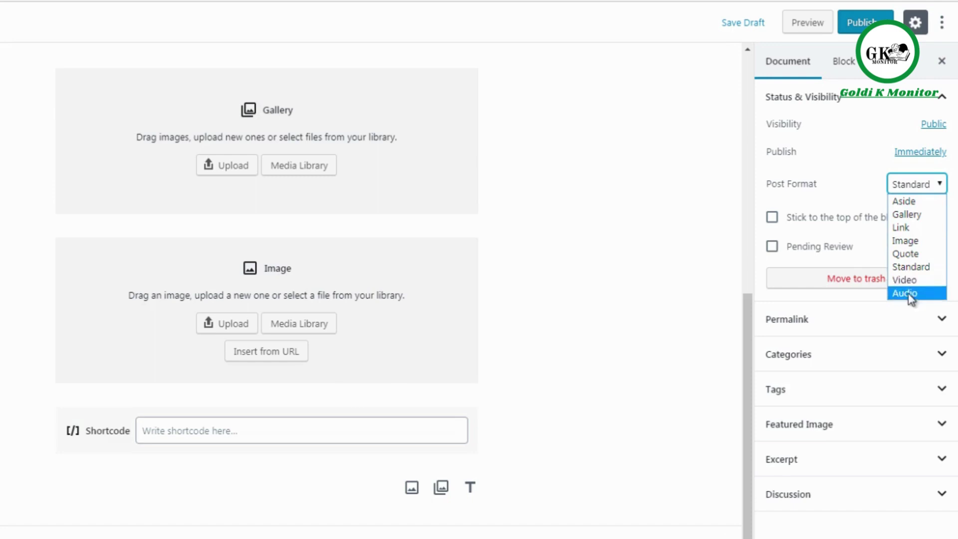
click(760, 188)
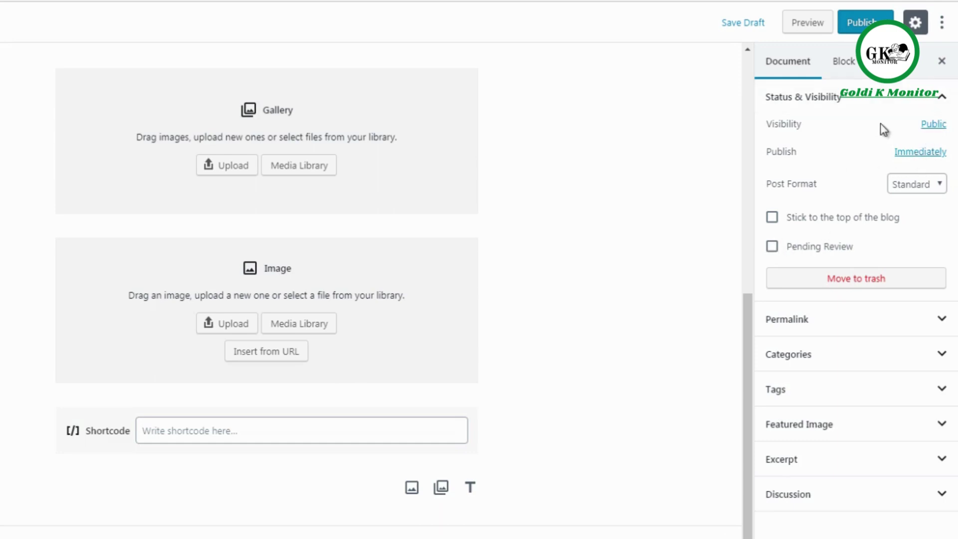
Step: View the permalink section and look through the post's available categories
click(790, 324)
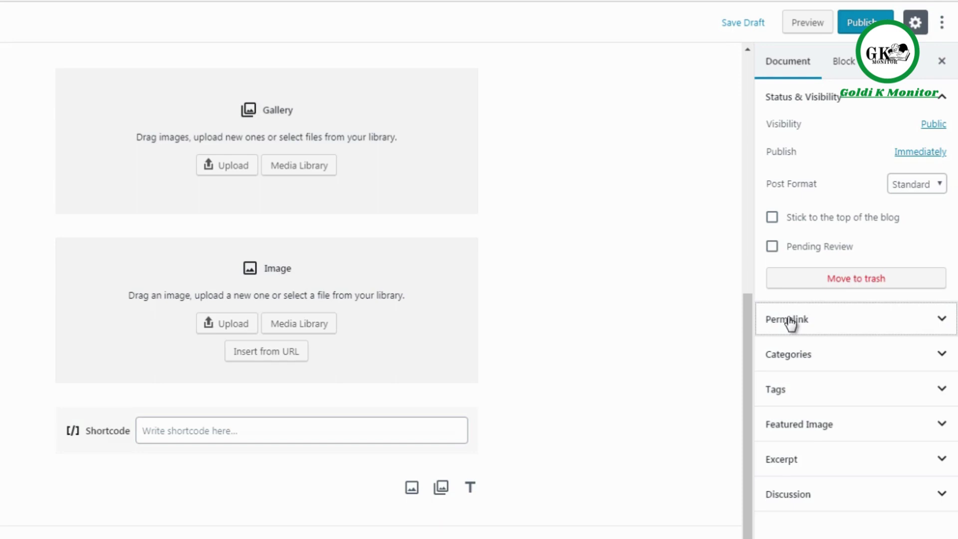
click(801, 359)
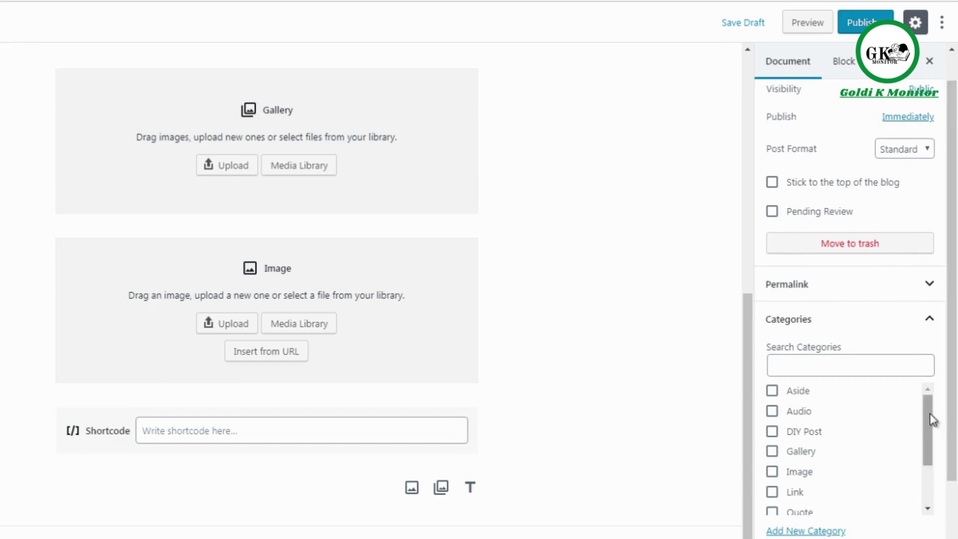
scroll(930, 419, down, 2)
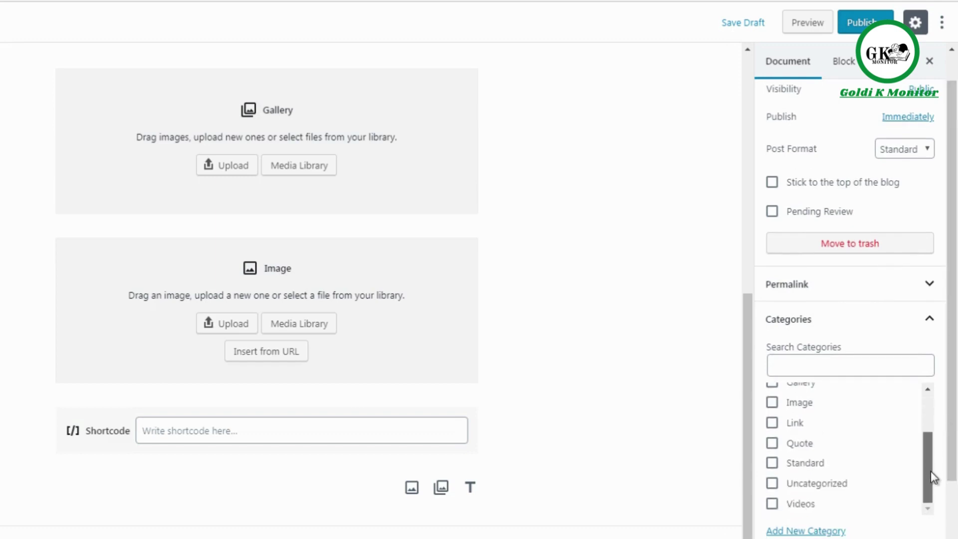
Step: Open the form for adding a new category, view its parent category choices, and collapse the Categories section without adding one
click(829, 529)
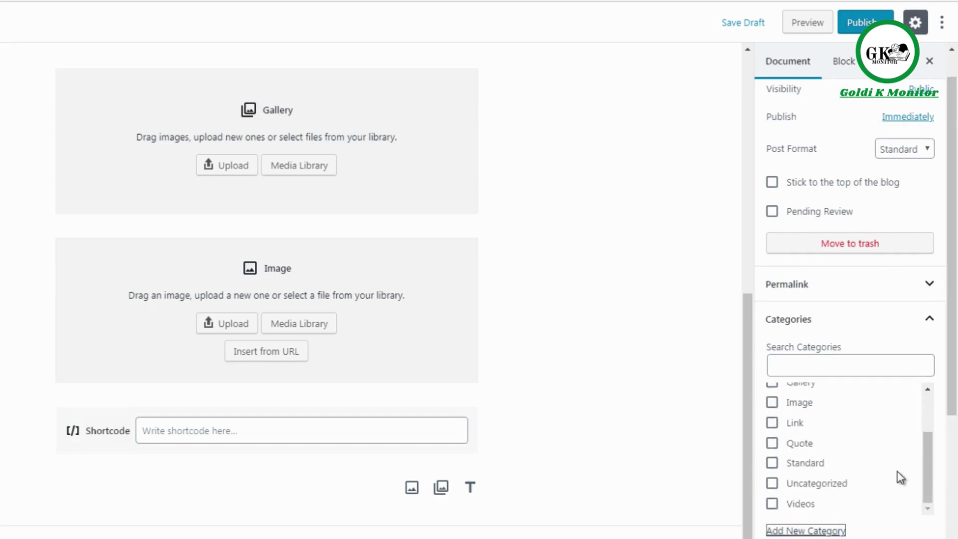
scroll(957, 399, down, 2)
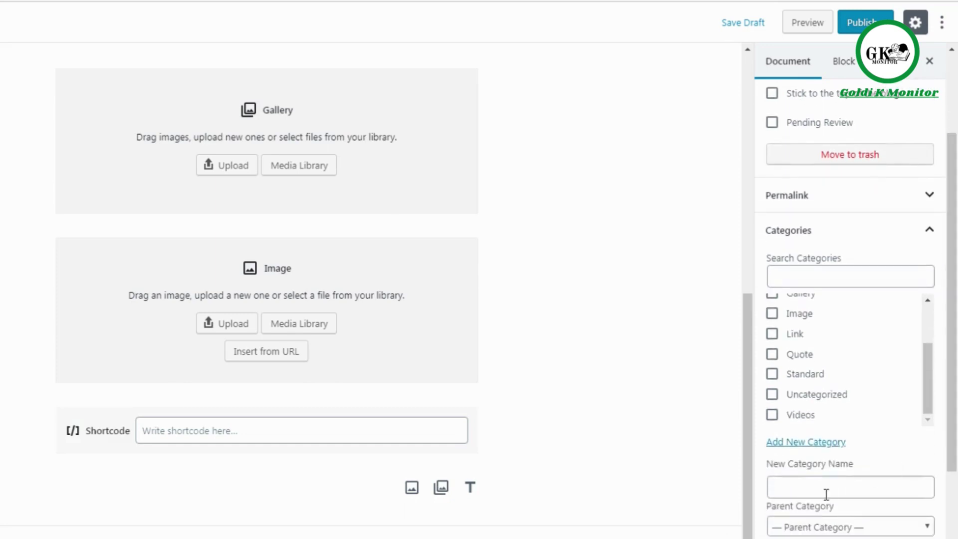
scroll(839, 491, down, 1)
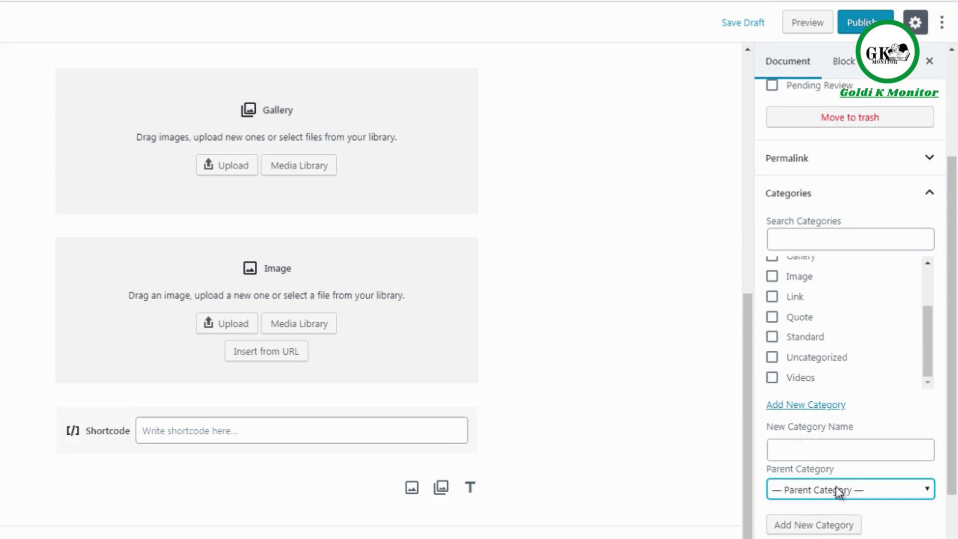
click(838, 491)
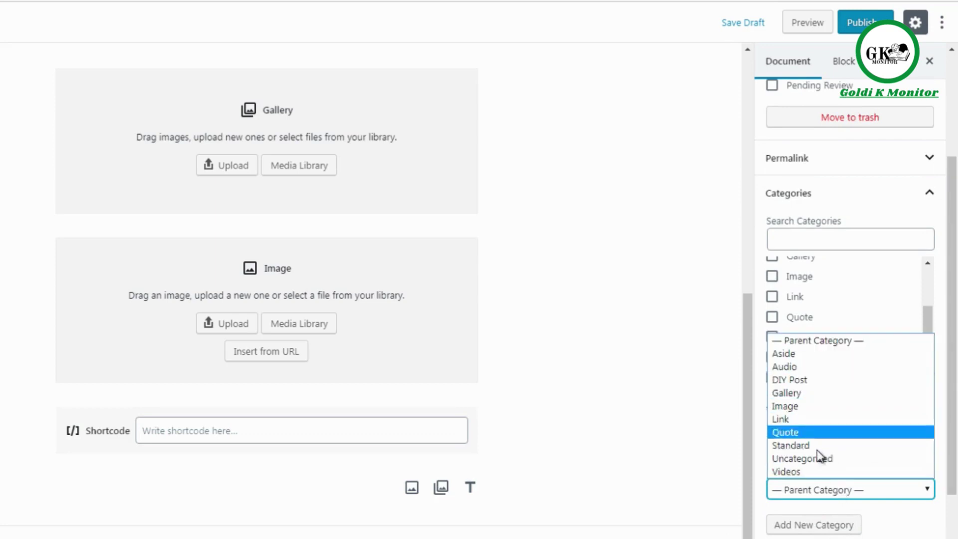
click(817, 484)
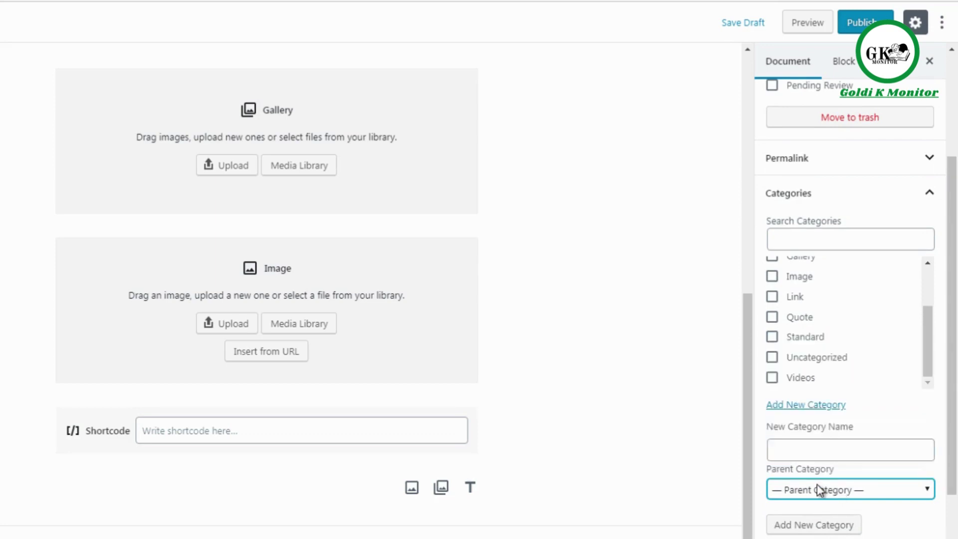
click(817, 448)
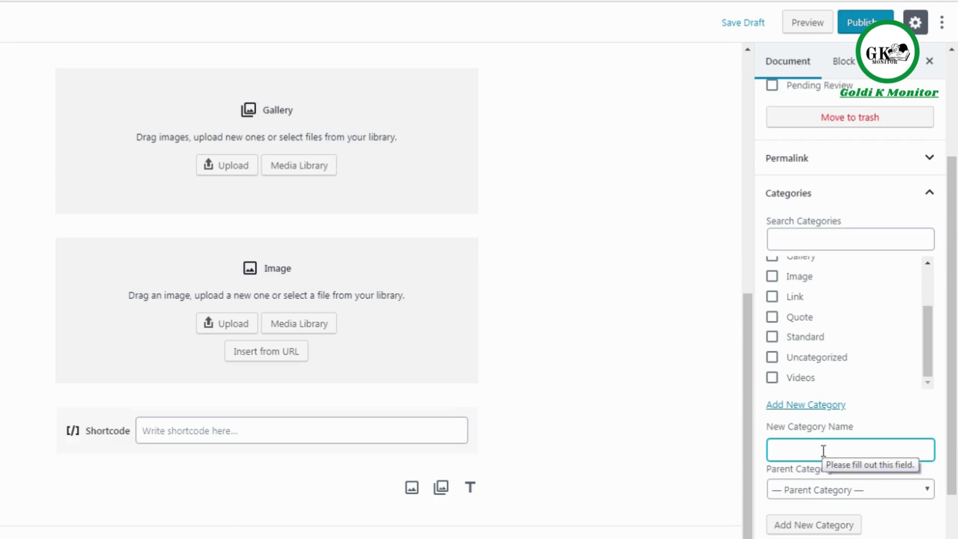
drag(953, 358, 952, 377)
click(818, 177)
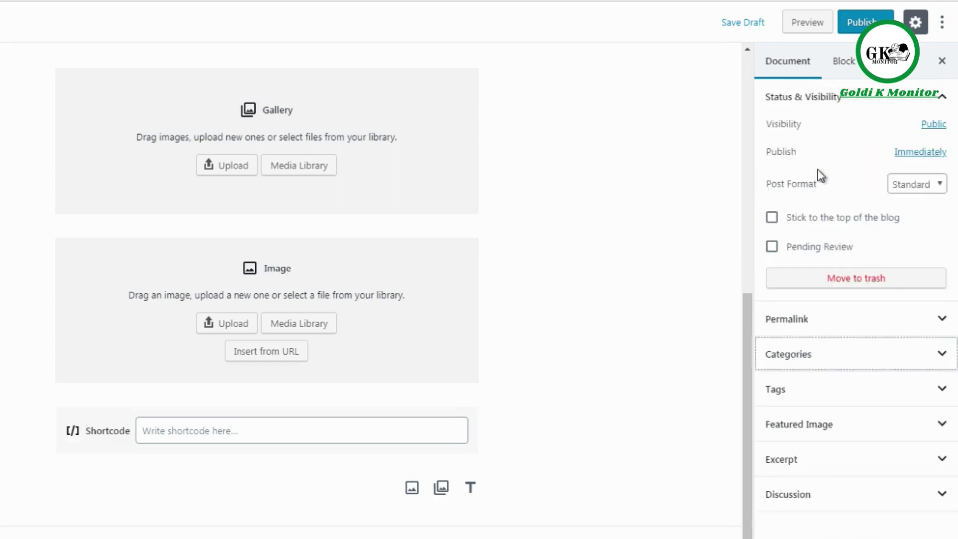
Step: View the Tags, Featured Image and Excerpt sections of the document settings
click(800, 394)
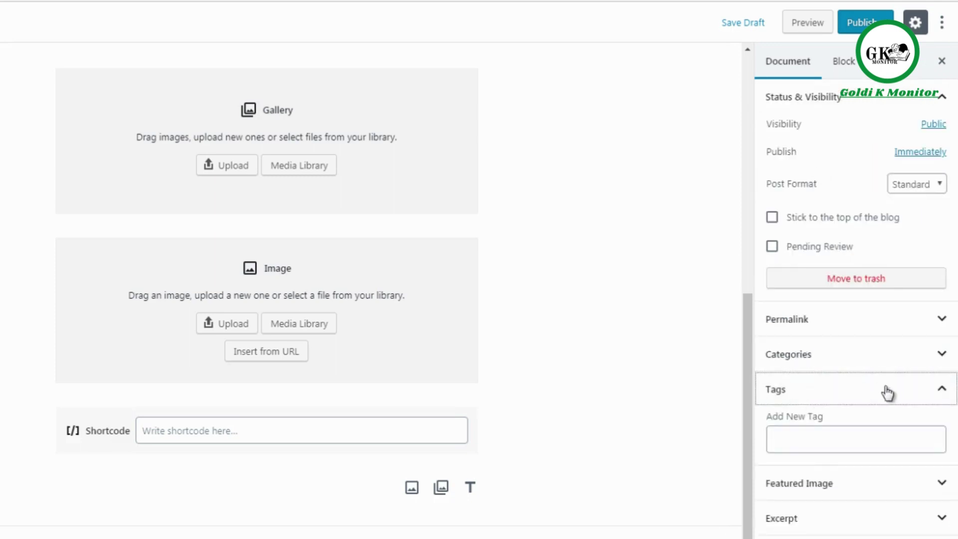
click(826, 436)
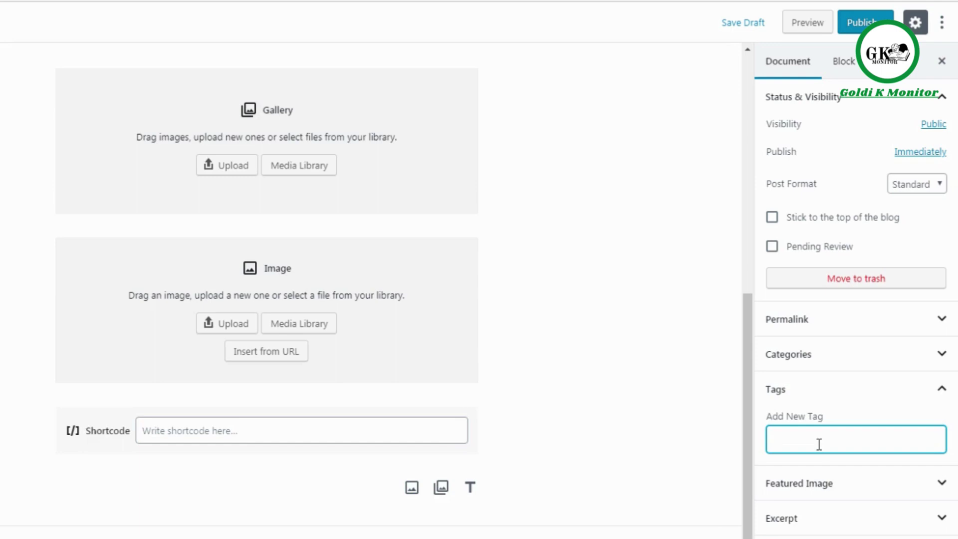
click(816, 393)
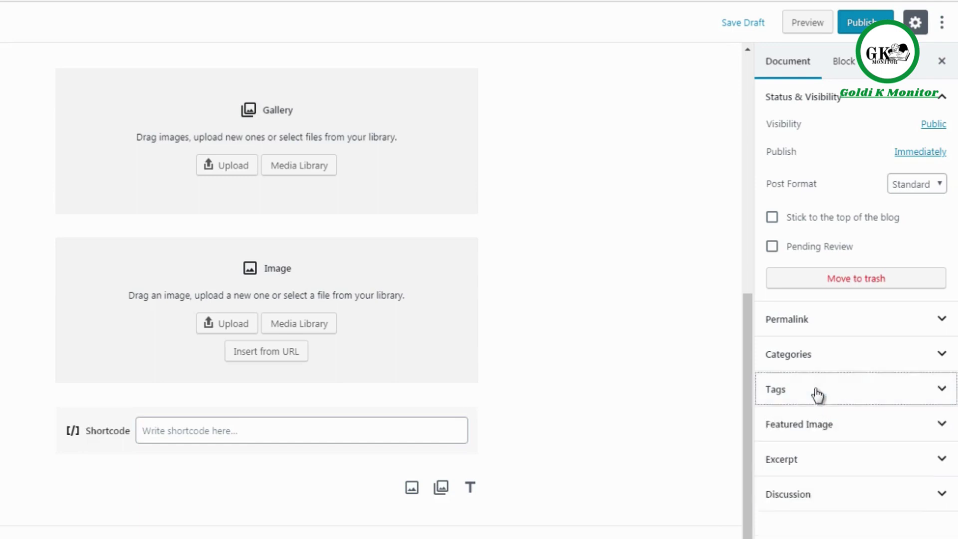
click(815, 426)
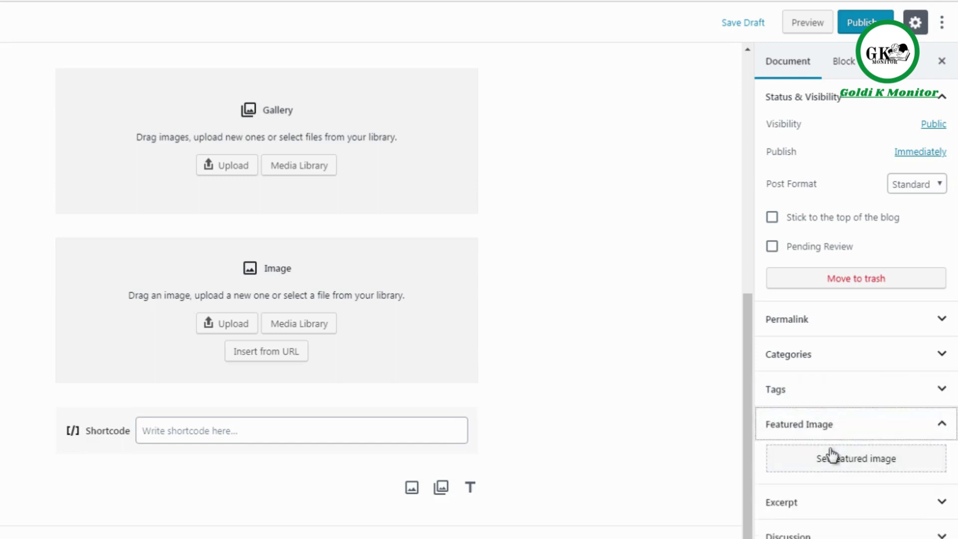
click(831, 450)
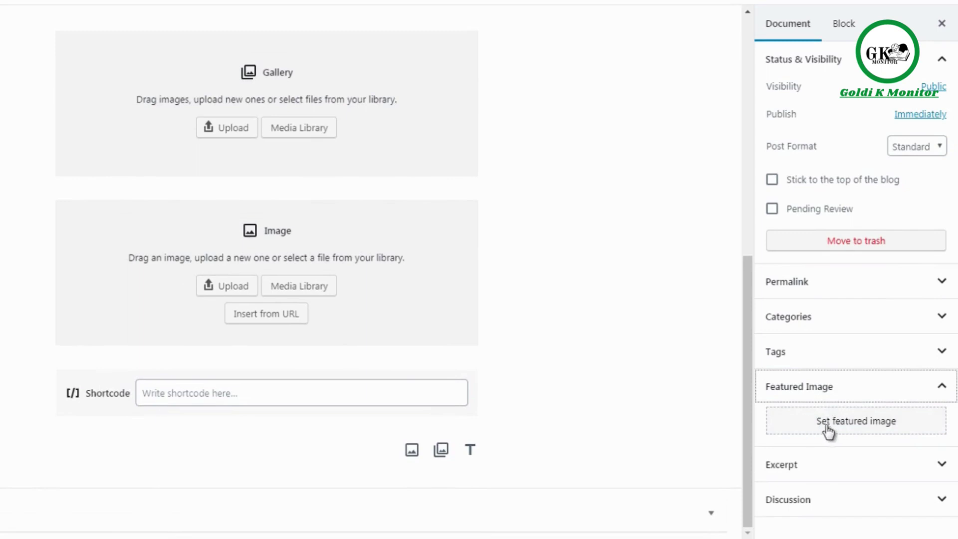
click(808, 468)
click(808, 467)
Step: Expand the Discussion settings and switch Allow Comments off and back on
click(801, 505)
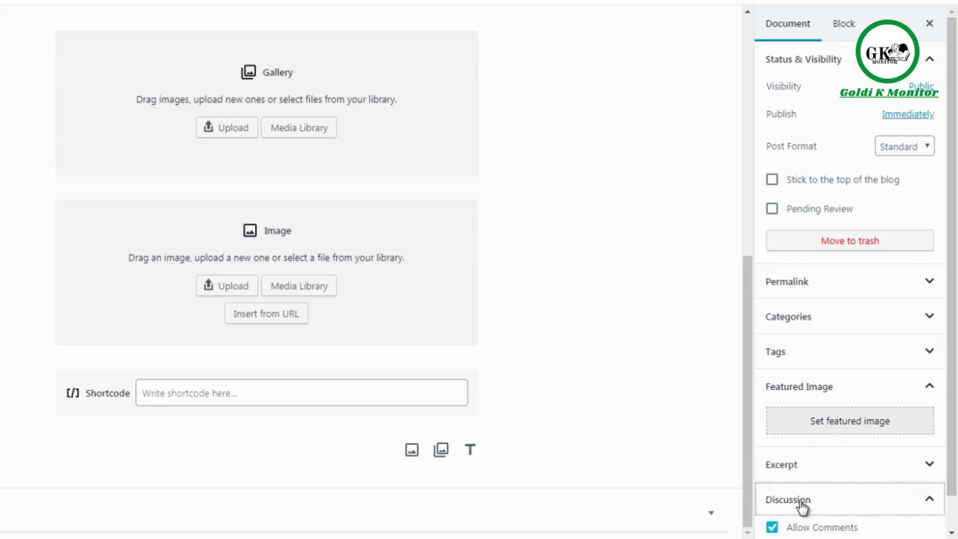
scroll(818, 499, down, 1)
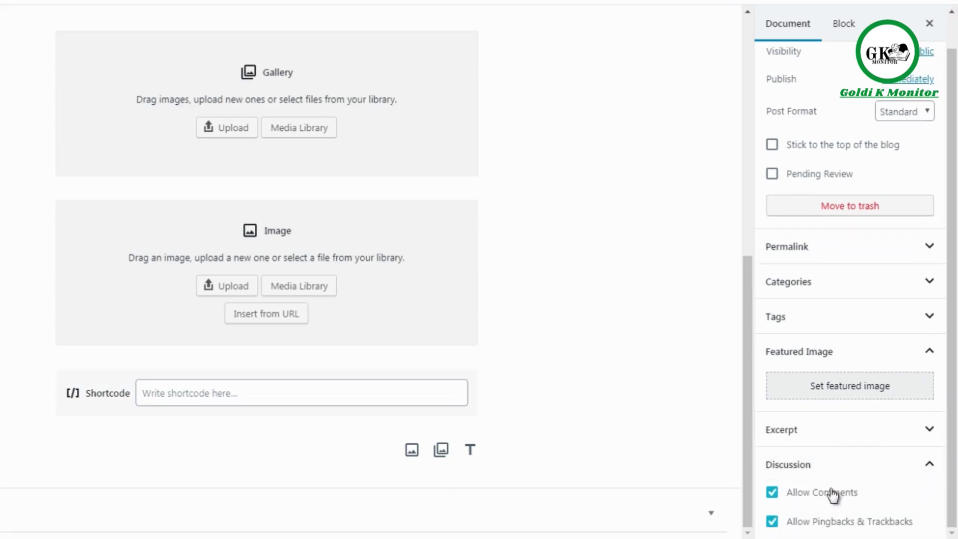
click(771, 492)
click(772, 493)
scroll(946, 280, up, 2)
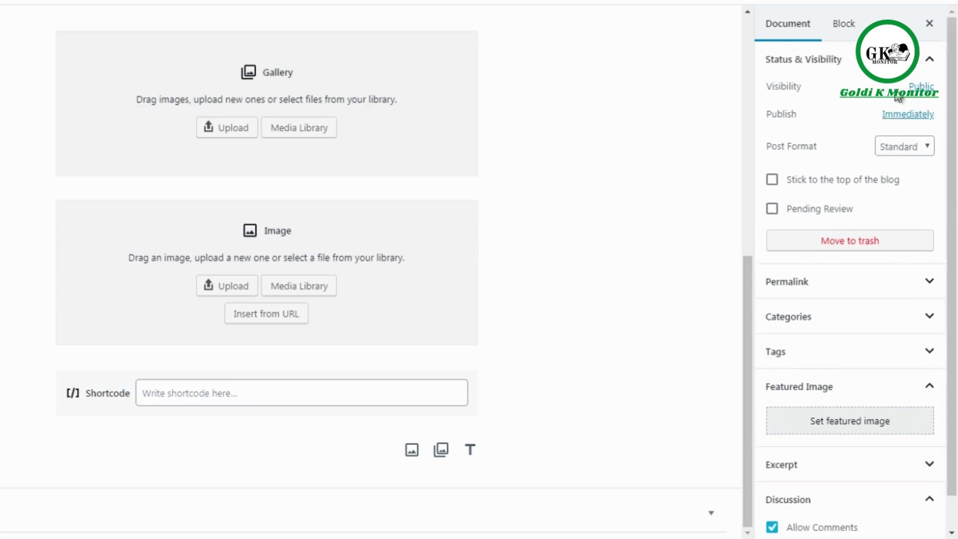
Step: View the block settings of the Gallery block and of the Image block below it
click(844, 28)
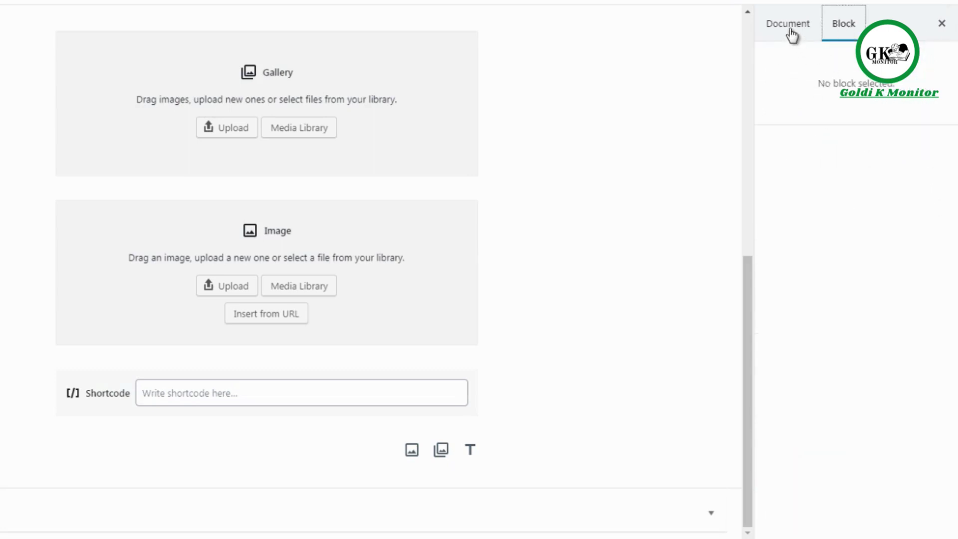
click(406, 140)
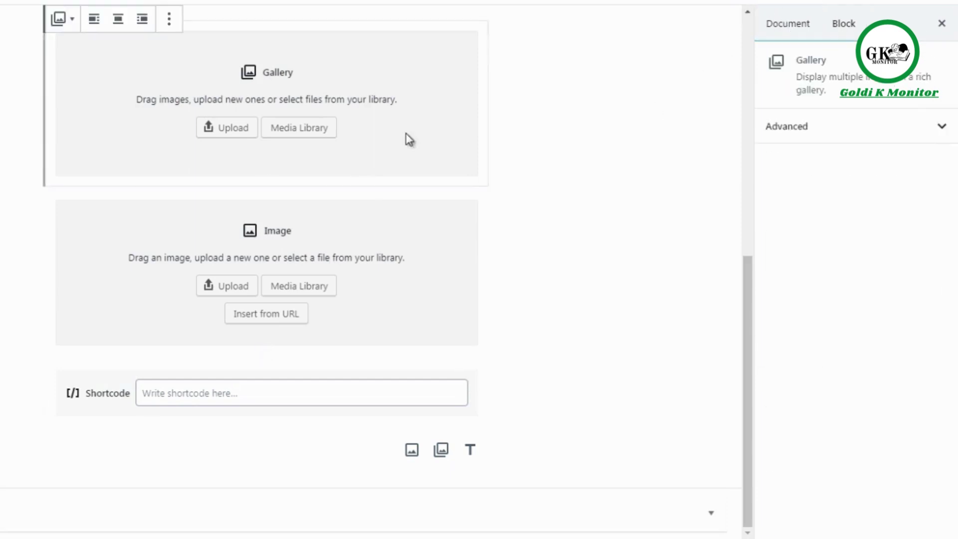
click(406, 322)
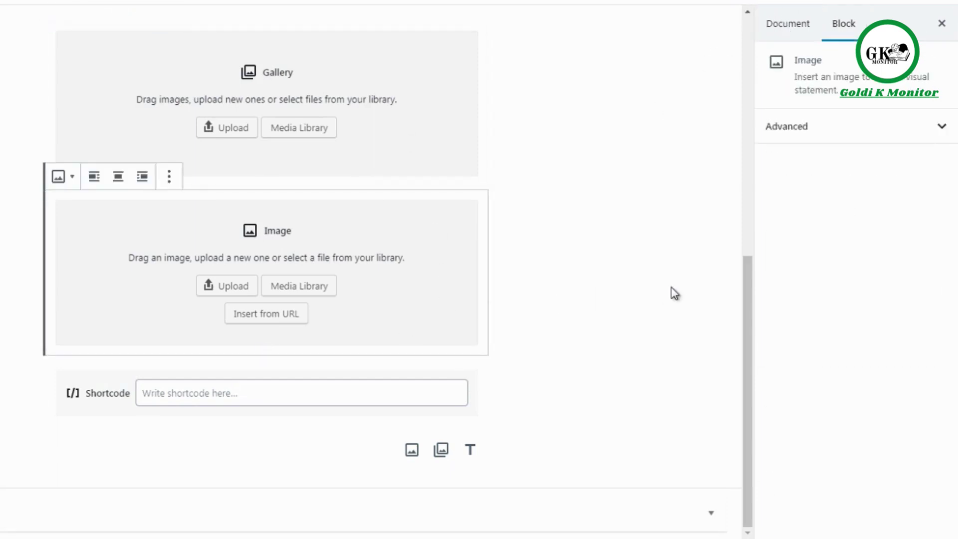
scroll(752, 300, up, 3)
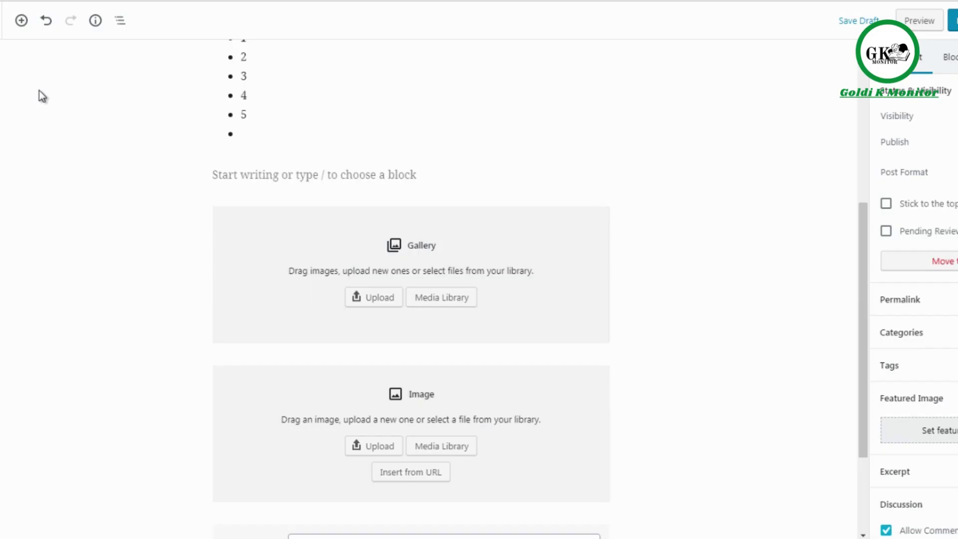
Step: Browse the block types offered under Common Blocks in the block inserter
click(20, 22)
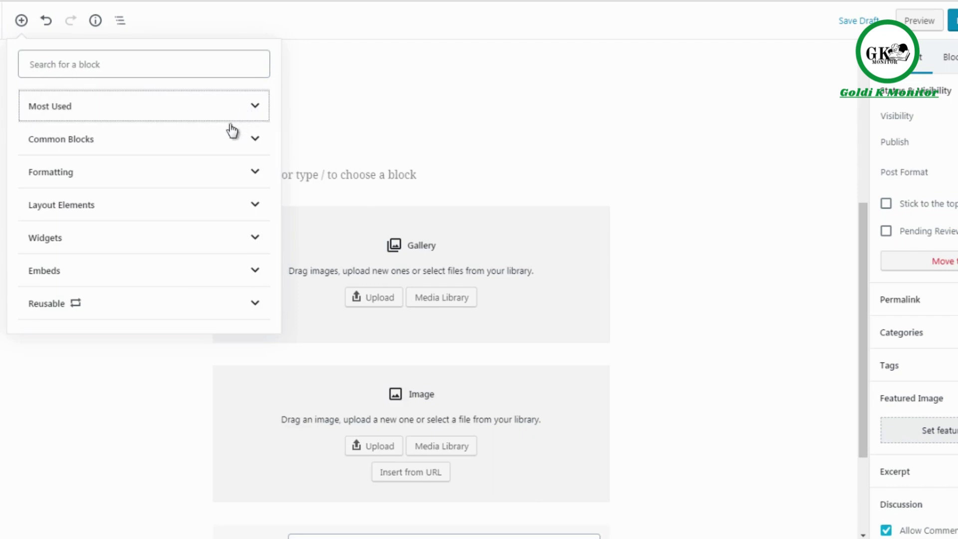
click(252, 142)
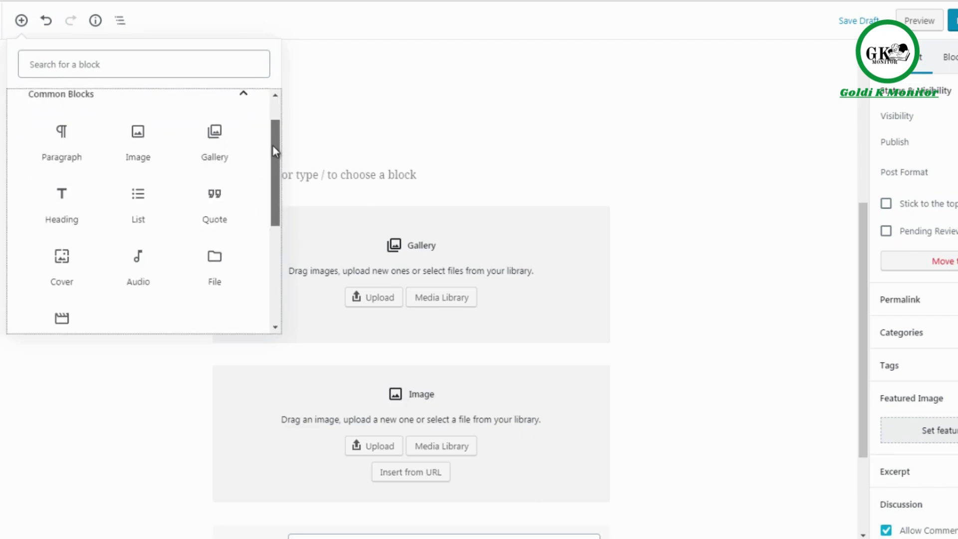
scroll(272, 146, up, 1)
scroll(271, 145, up, 1)
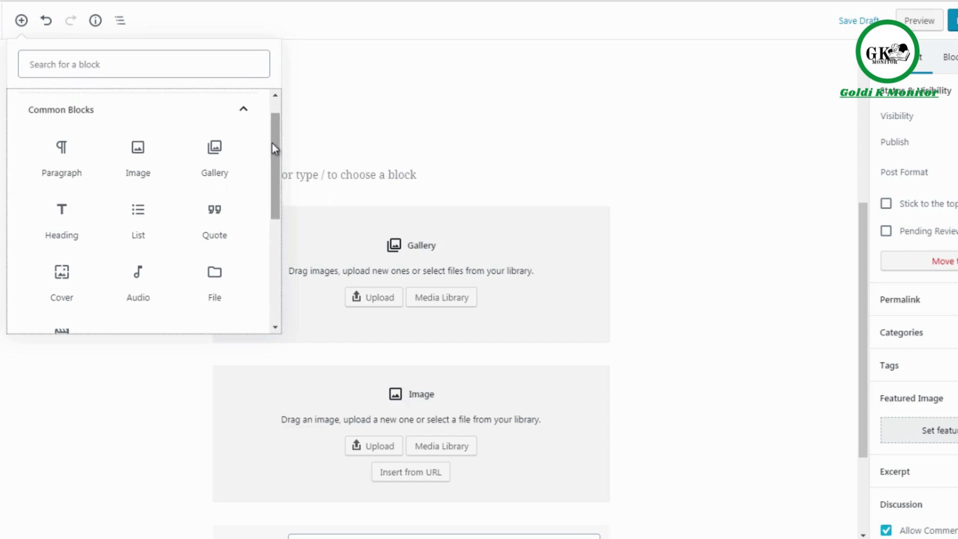
drag(271, 142, 273, 144)
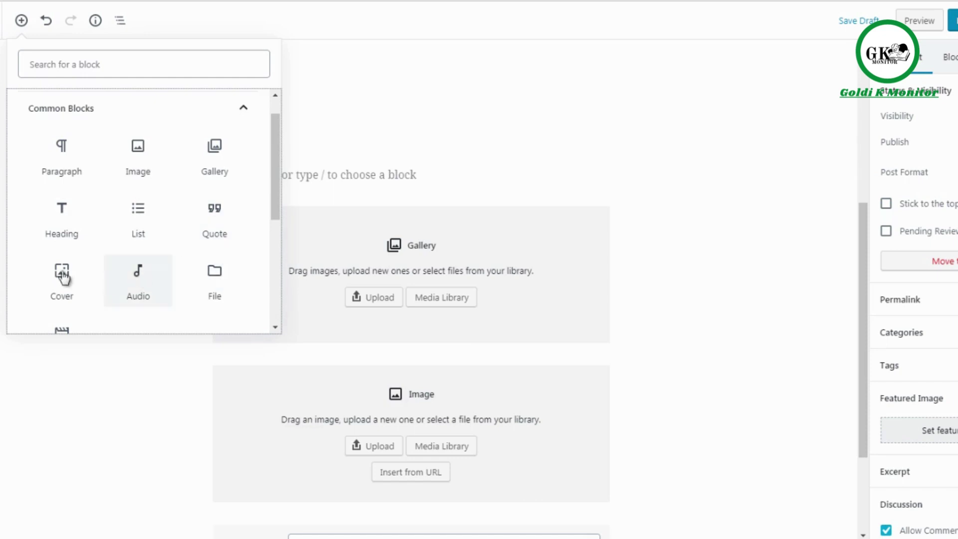
mouse_move(274, 208)
mouse_down()
mouse_move(277, 225)
mouse_move(273, 199)
mouse_up()
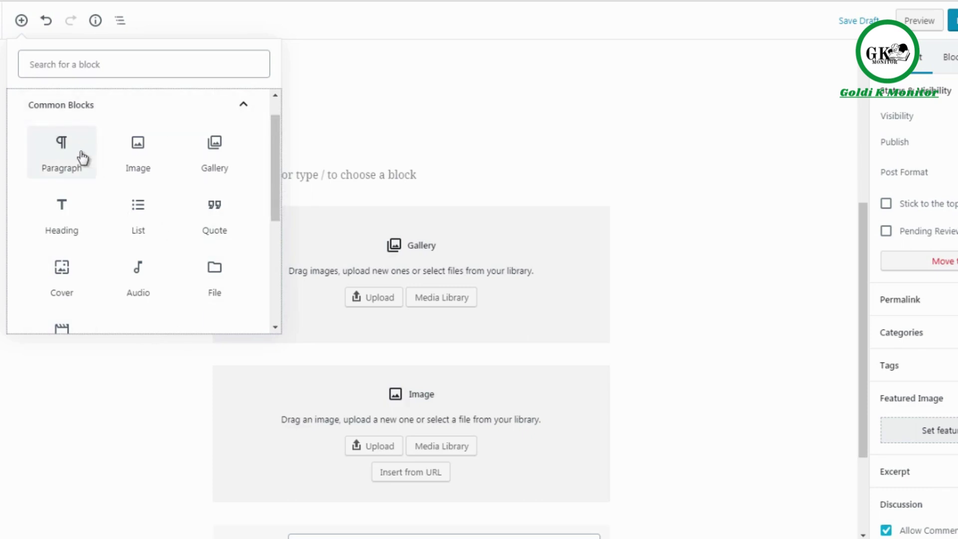
Step: Fill the empty paragraph above the Gallery block with the text "this is a test", repeated over several lines
click(348, 184)
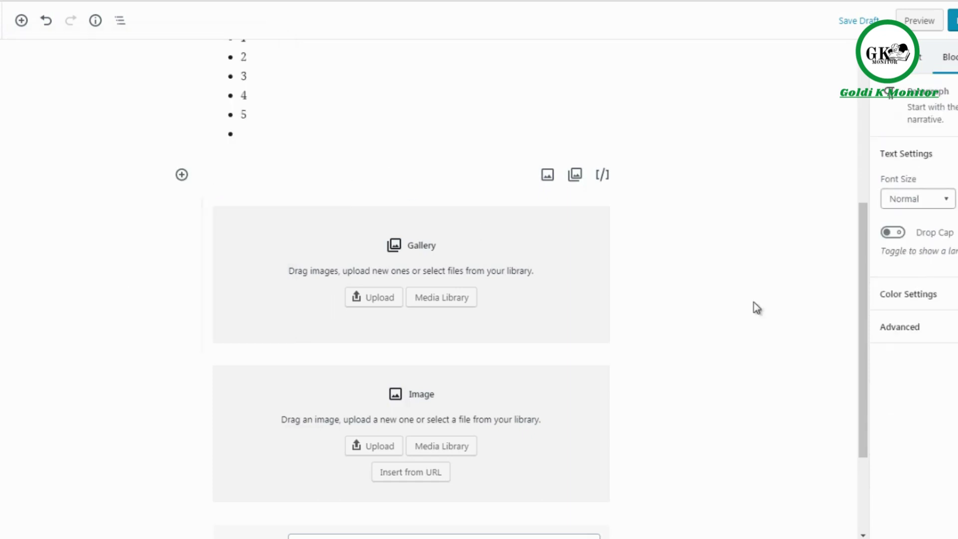
drag(860, 324, 860, 392)
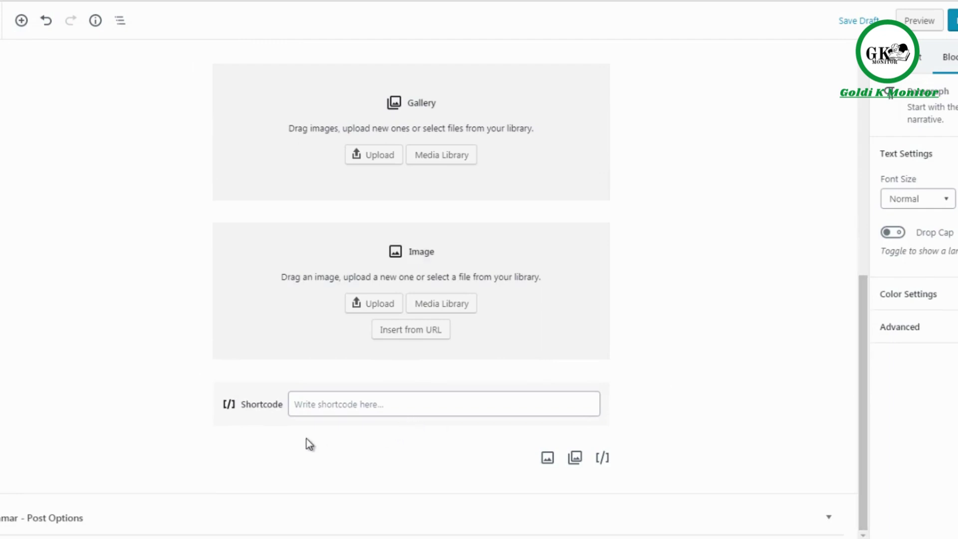
drag(864, 317, 859, 284)
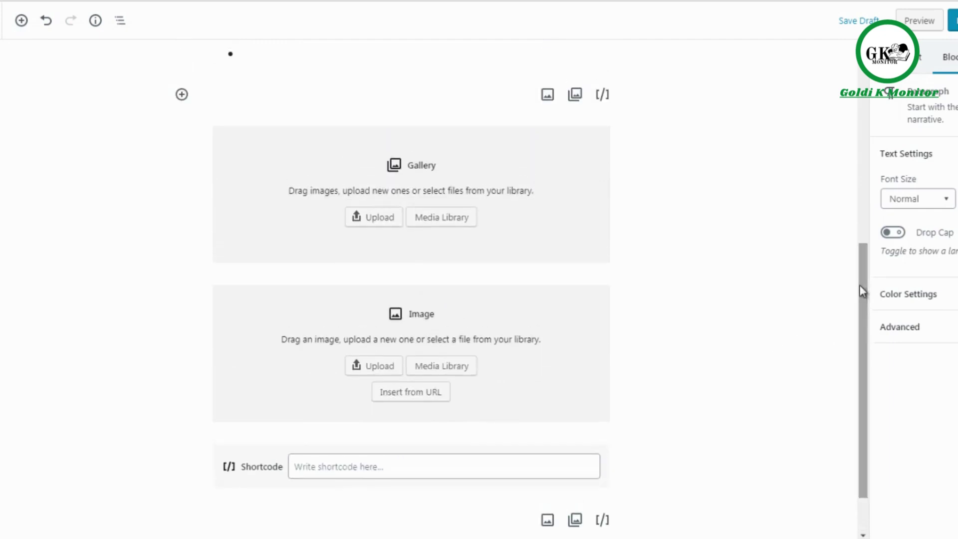
click(181, 95)
click(222, 234)
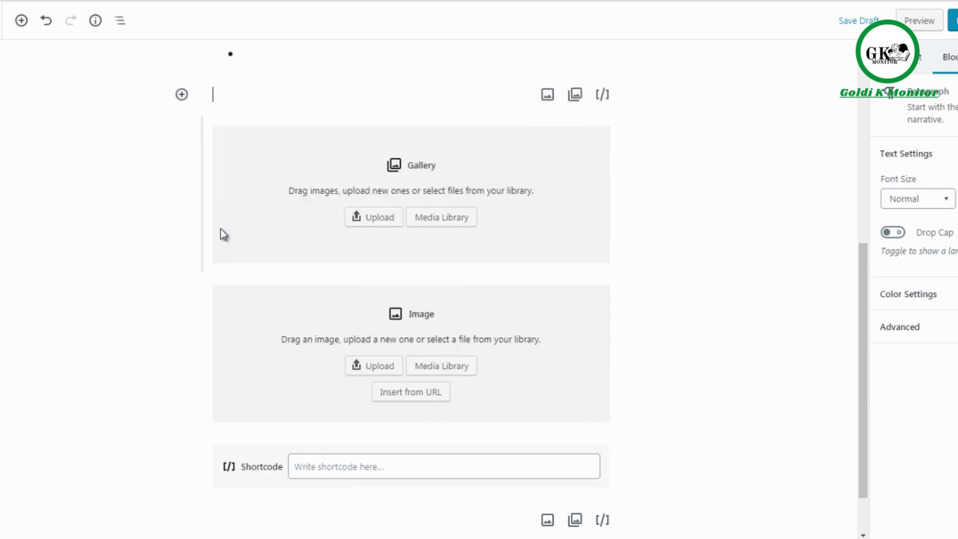
text(this is)
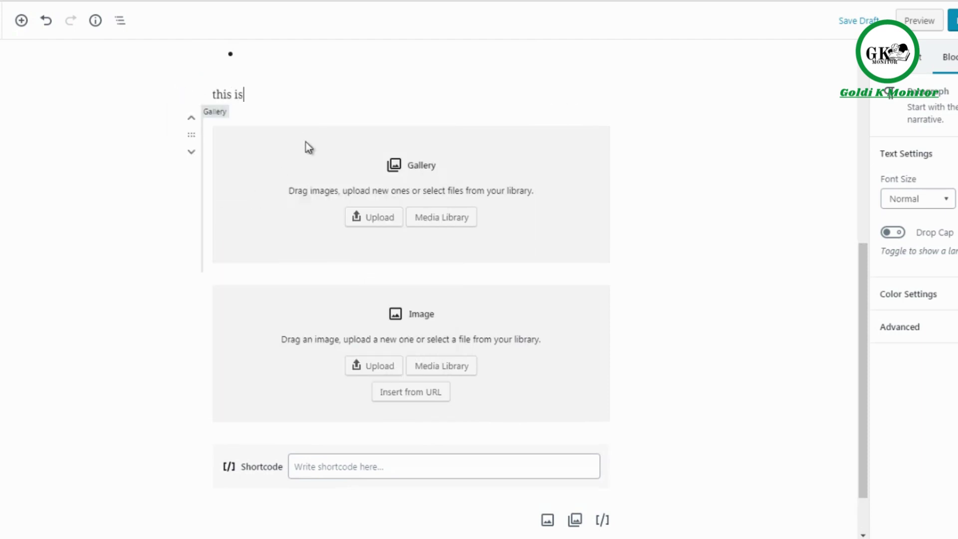
text( a test)
key(ctrl+a)
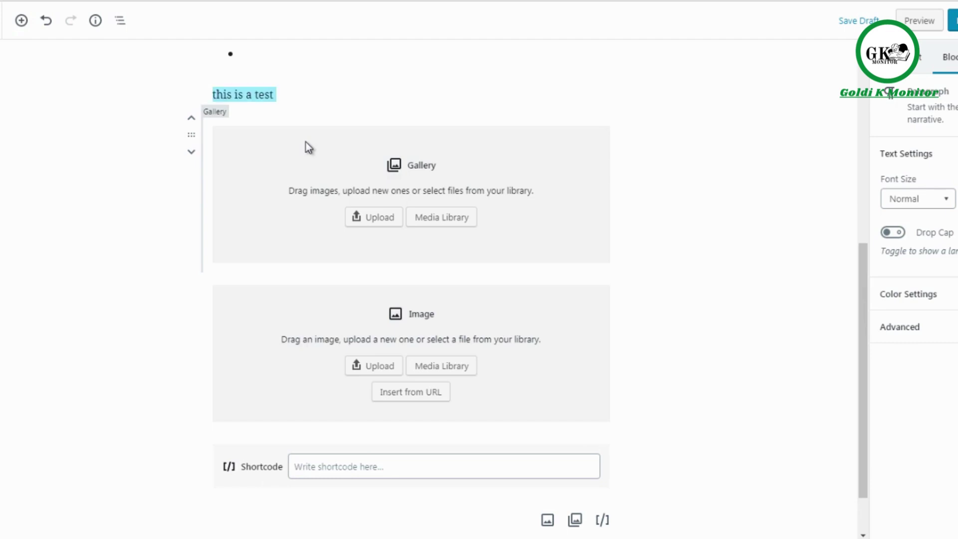
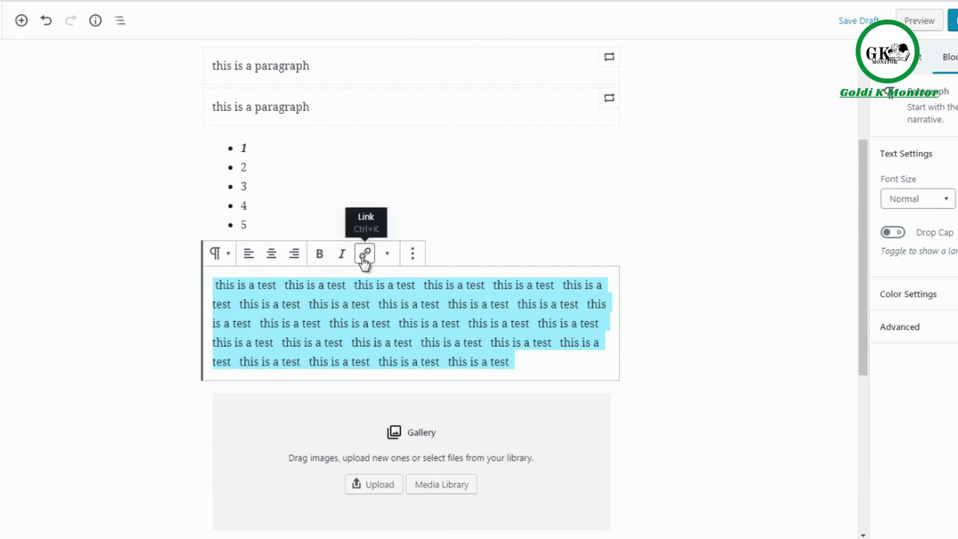
Step: View the additional options available for the test paragraph block
click(413, 255)
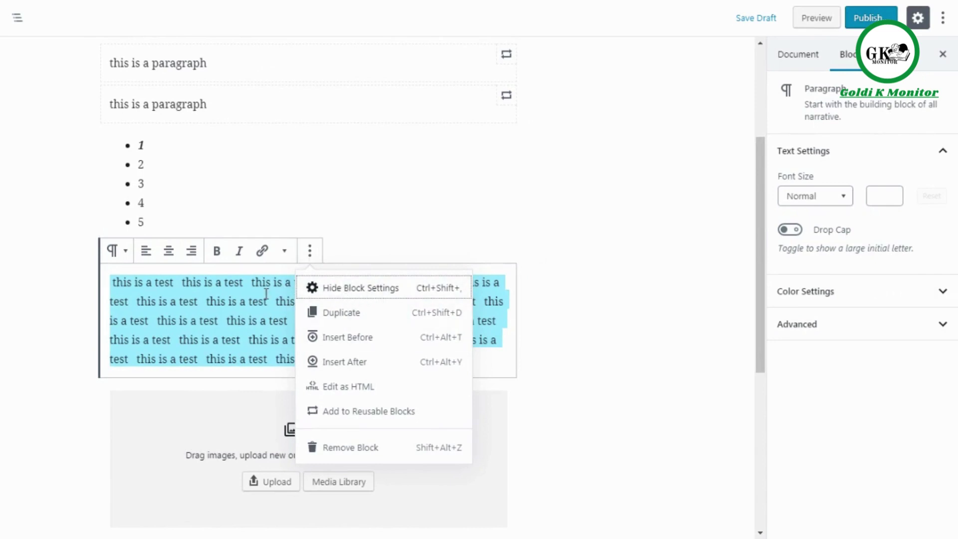
click(800, 363)
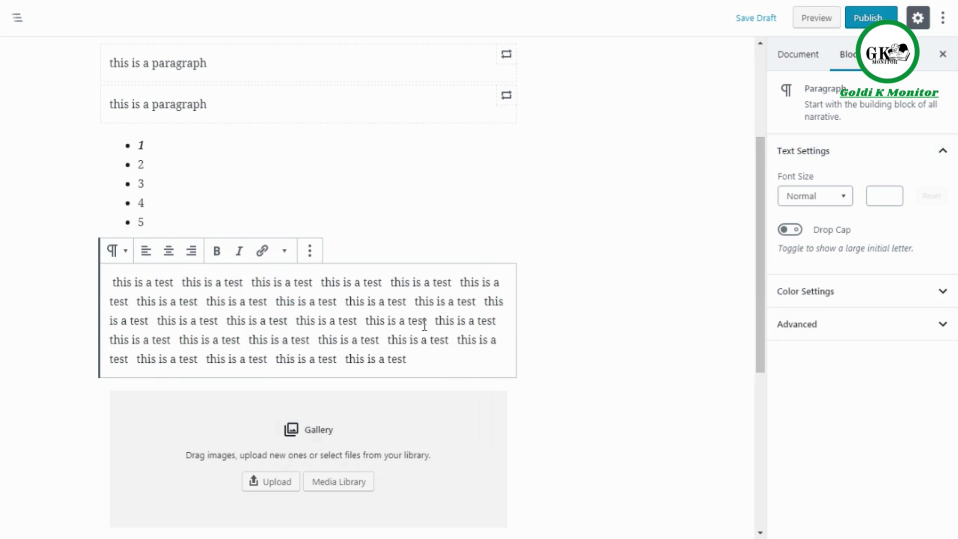
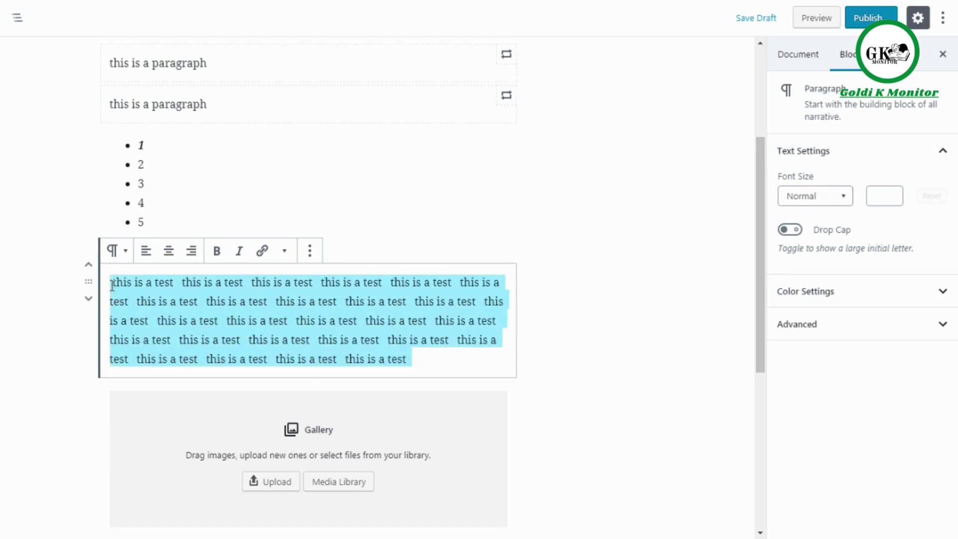
Step: Try the Medium, Huge, Small and Normal font size presets on the test paragraph and return to Medium
click(821, 197)
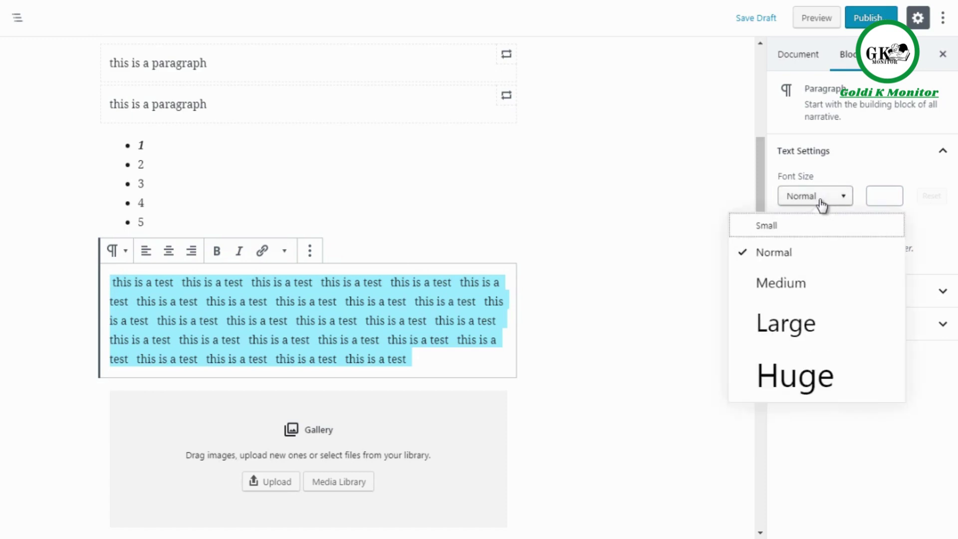
click(789, 285)
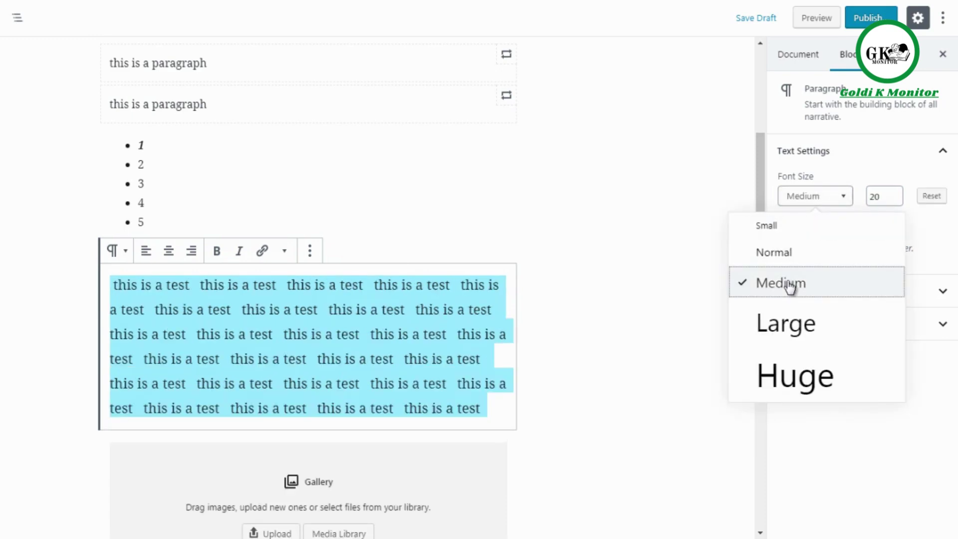
click(786, 376)
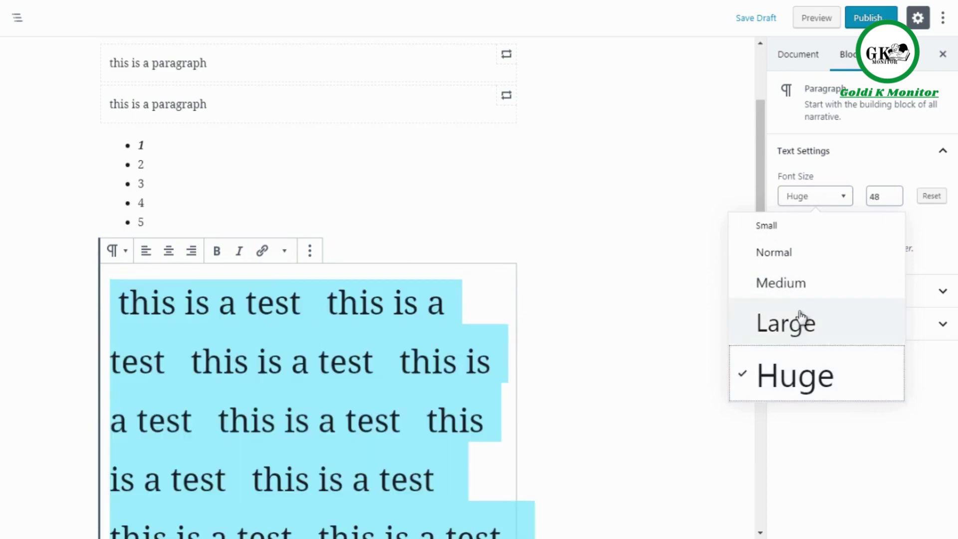
click(778, 231)
click(770, 255)
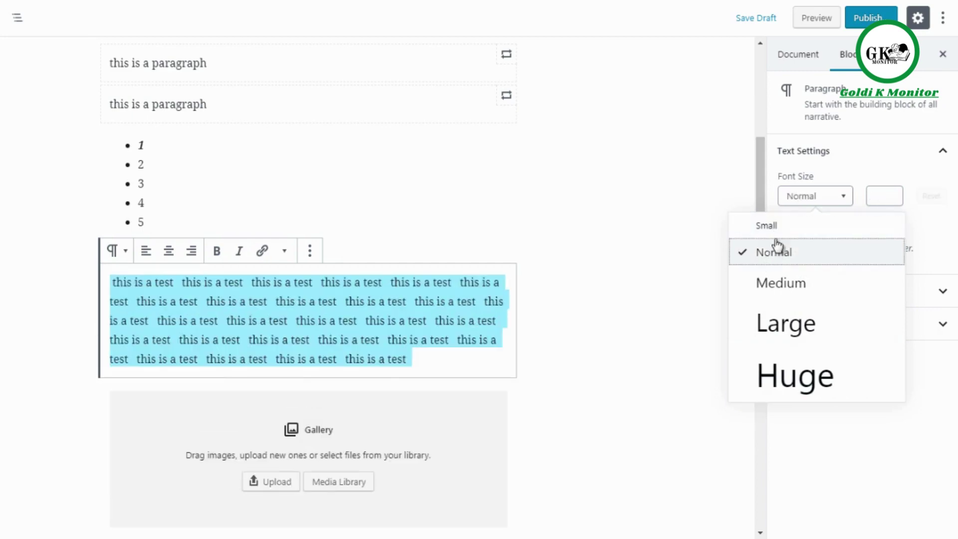
click(780, 284)
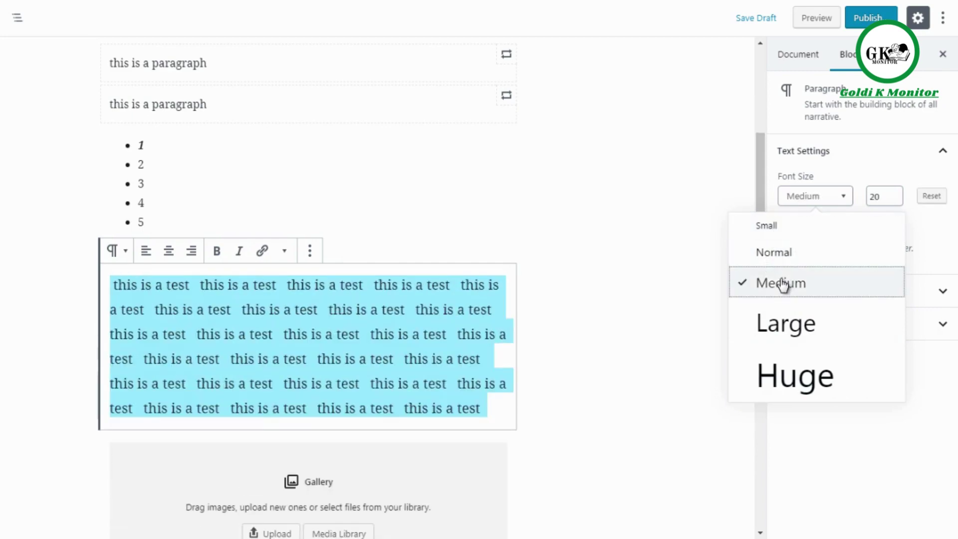
Step: Try smaller custom font sizes such as 19 and 17 on the test paragraph, ending on size 23
click(895, 194)
click(895, 200)
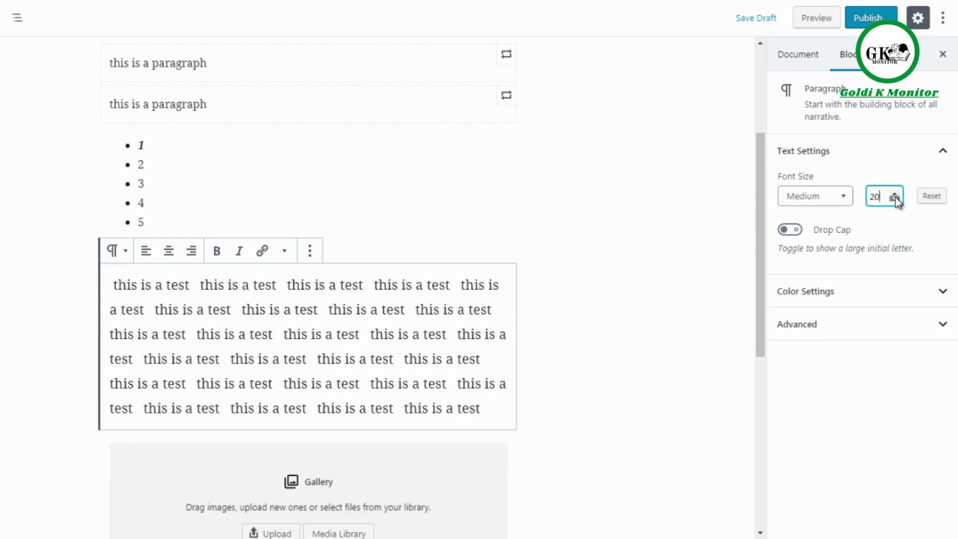
click(894, 199)
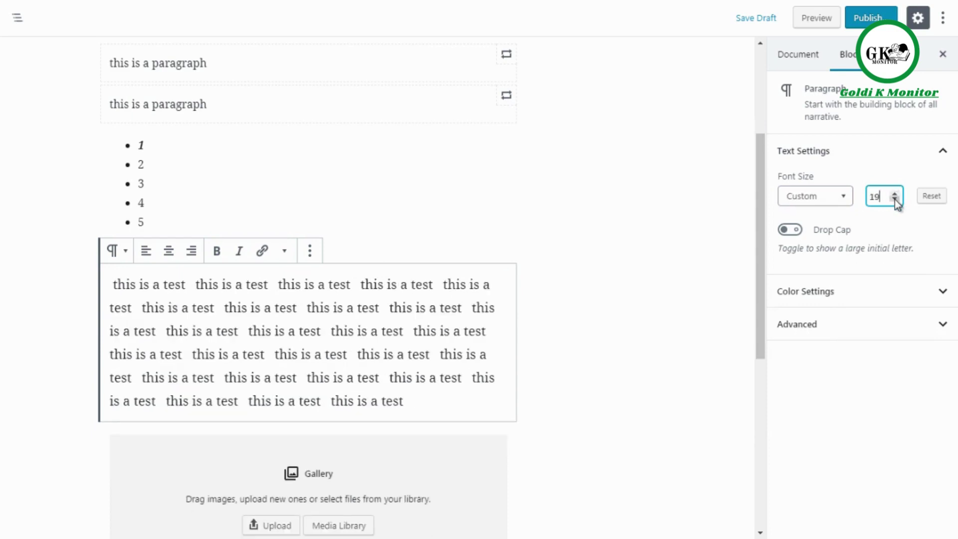
click(894, 199)
click(894, 199)
click(894, 199)
click(895, 193)
click(895, 194)
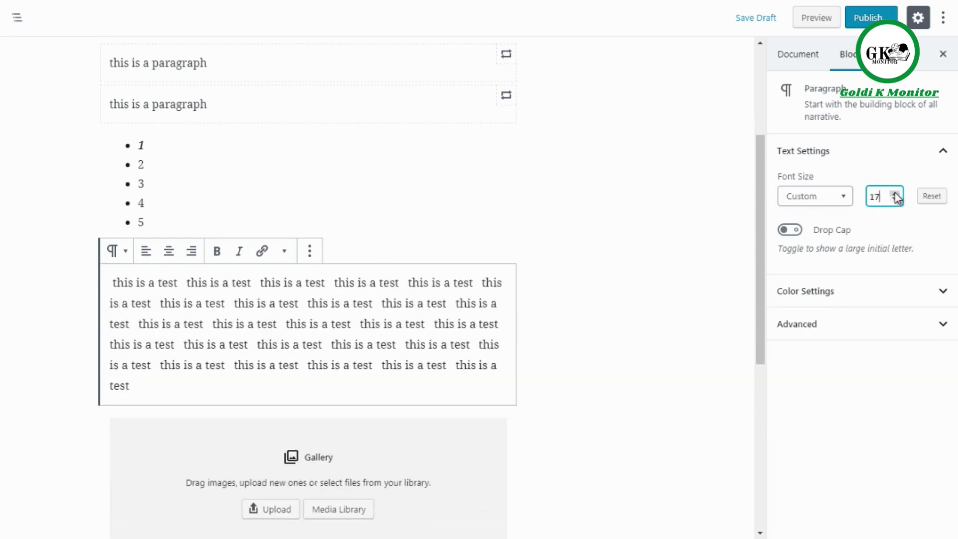
click(895, 194)
click(895, 193)
click(895, 193)
click(895, 193)
click(895, 193)
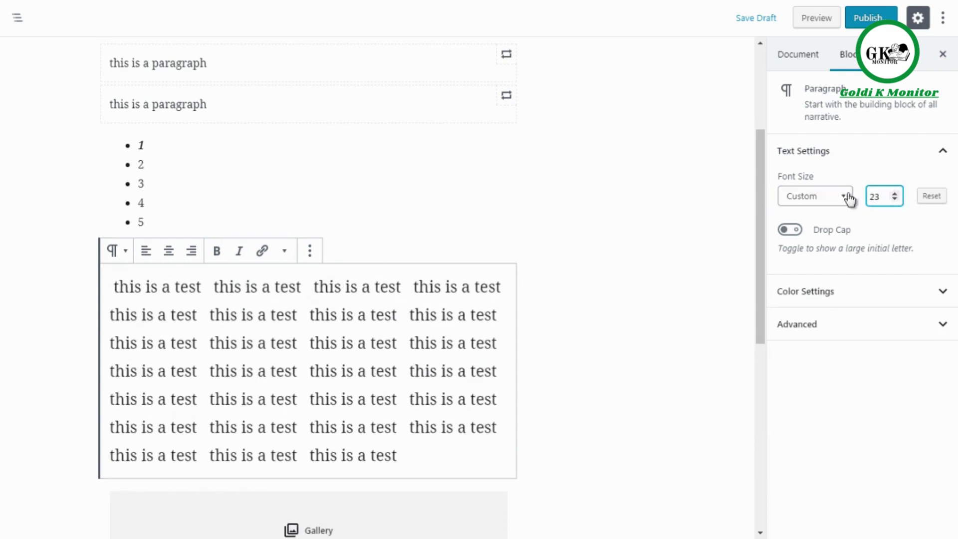
Step: Check the font size presets and raise the test paragraph's custom font size to 26
click(831, 196)
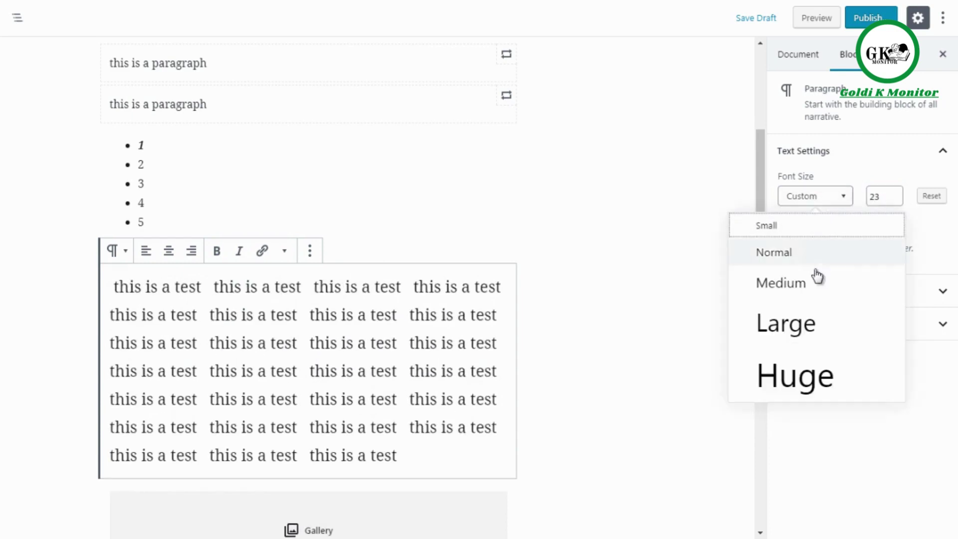
click(894, 195)
click(895, 195)
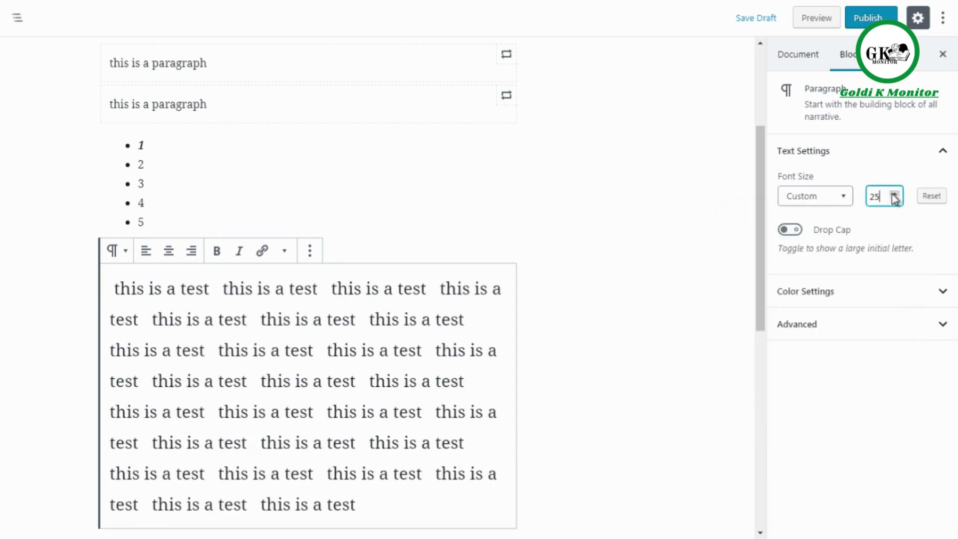
click(895, 196)
Step: Try the Huge and Large font size presets on the test paragraph
click(824, 197)
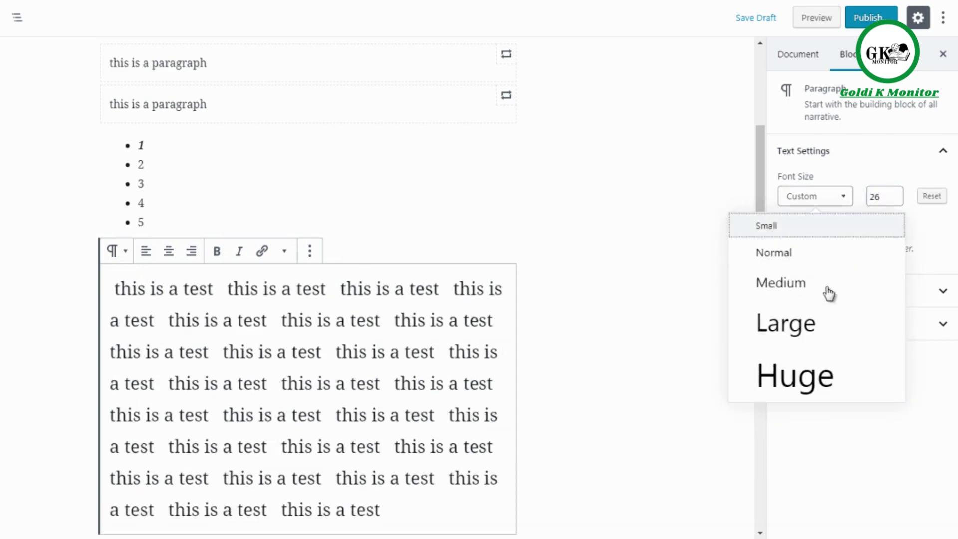
click(821, 370)
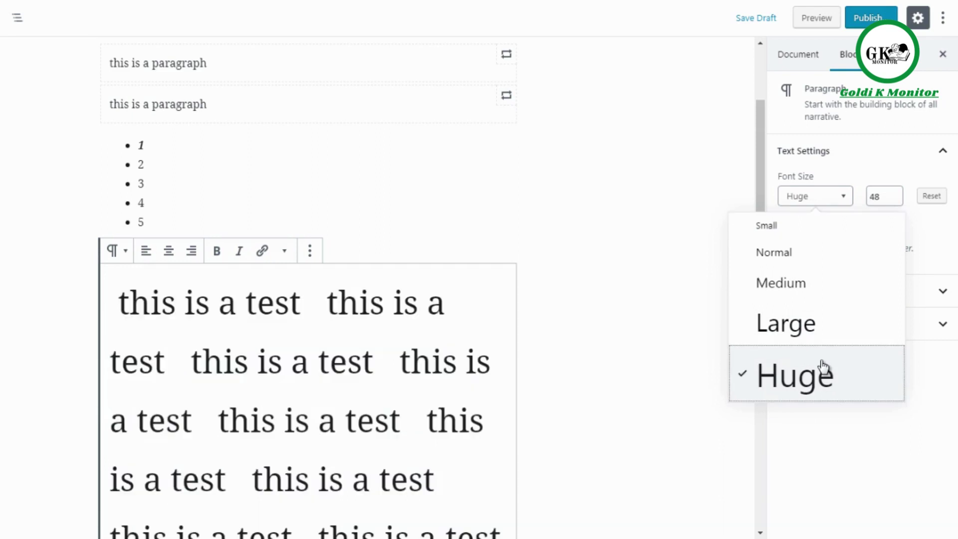
click(805, 338)
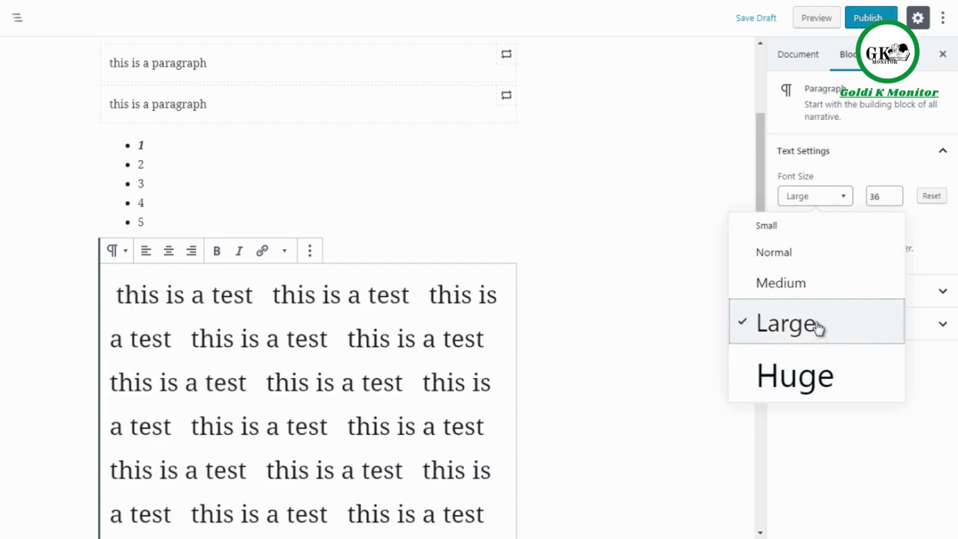
Step: Apply the Huge font size preset to the test paragraph and reduce its custom size to 39
click(808, 394)
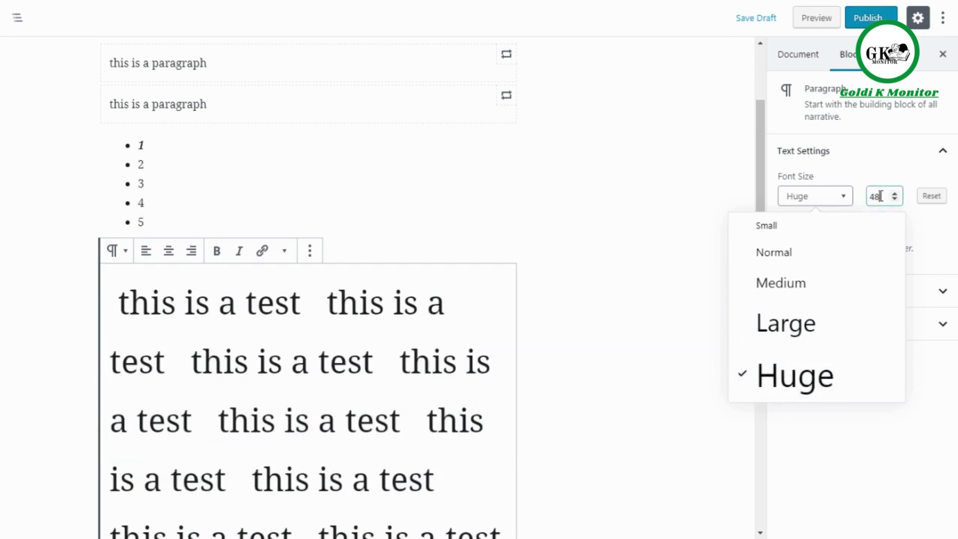
click(880, 196)
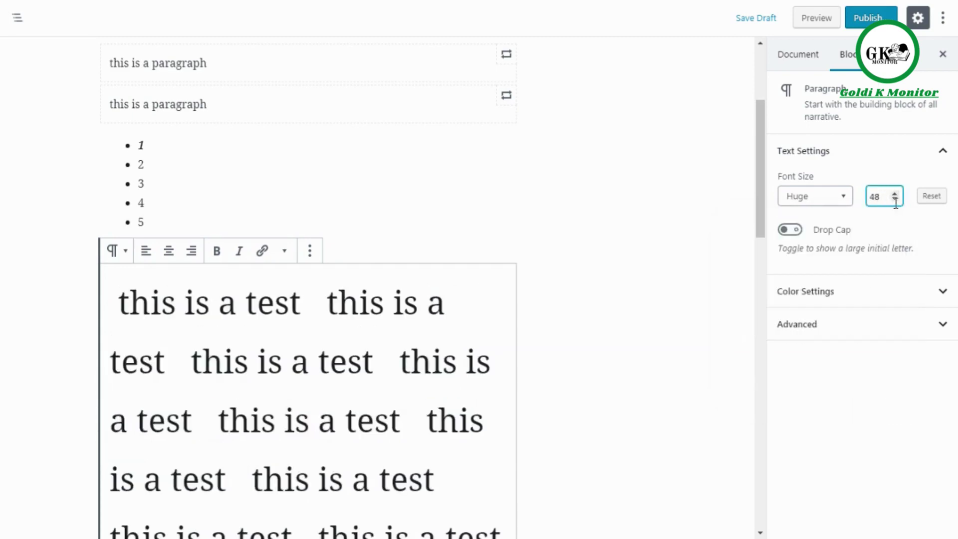
click(894, 199)
click(894, 199)
click(894, 199)
click(895, 199)
click(894, 199)
click(894, 199)
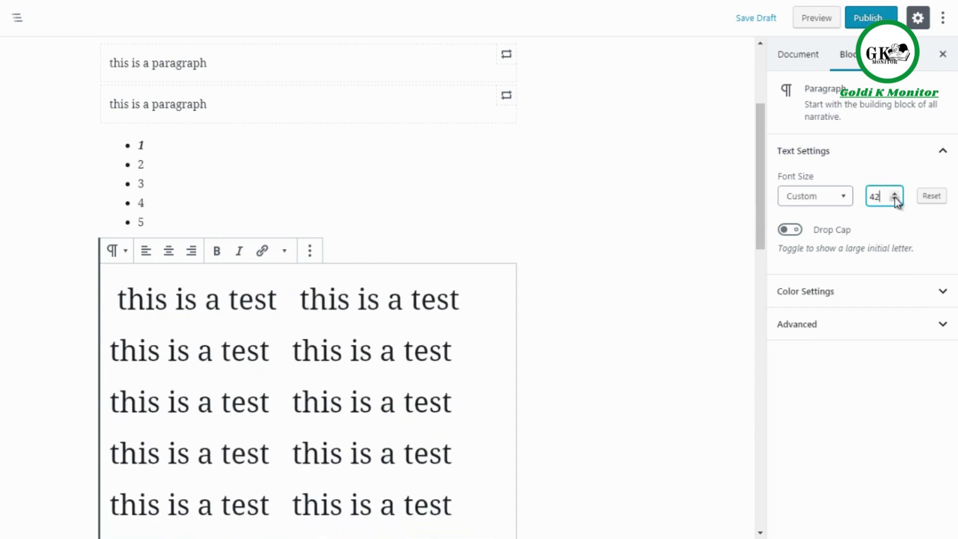
click(894, 199)
click(894, 199)
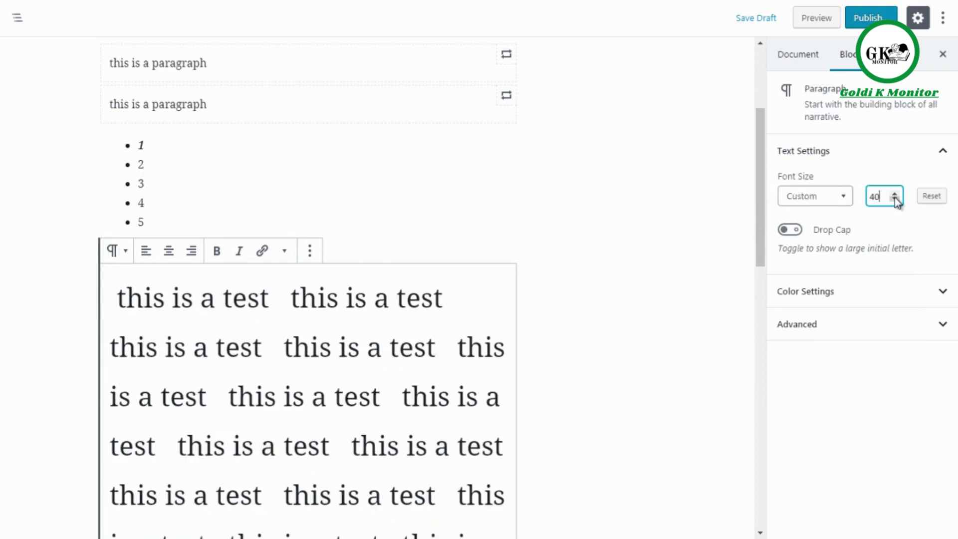
click(894, 199)
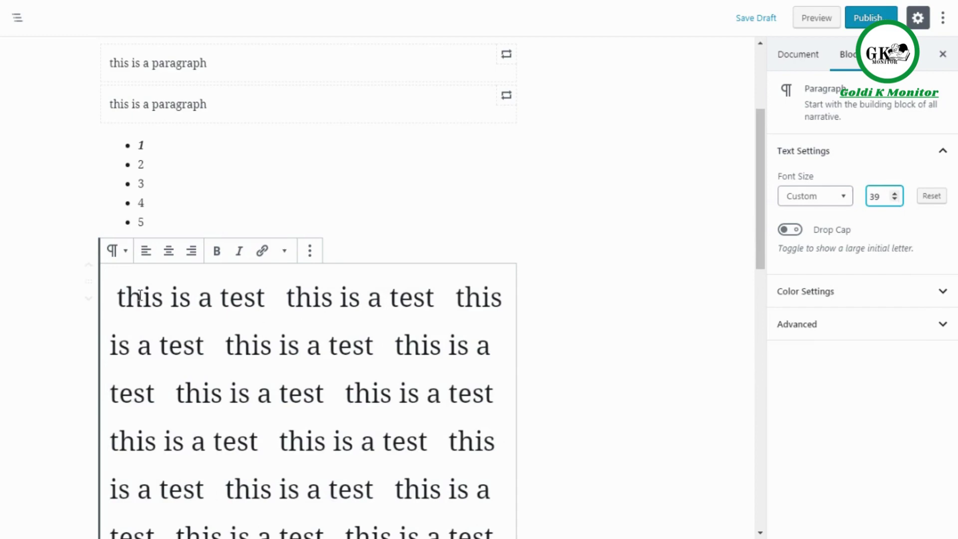
Step: Turn on Drop Cap for the test paragraph and check its first letter in the text
drag(125, 301, 118, 302)
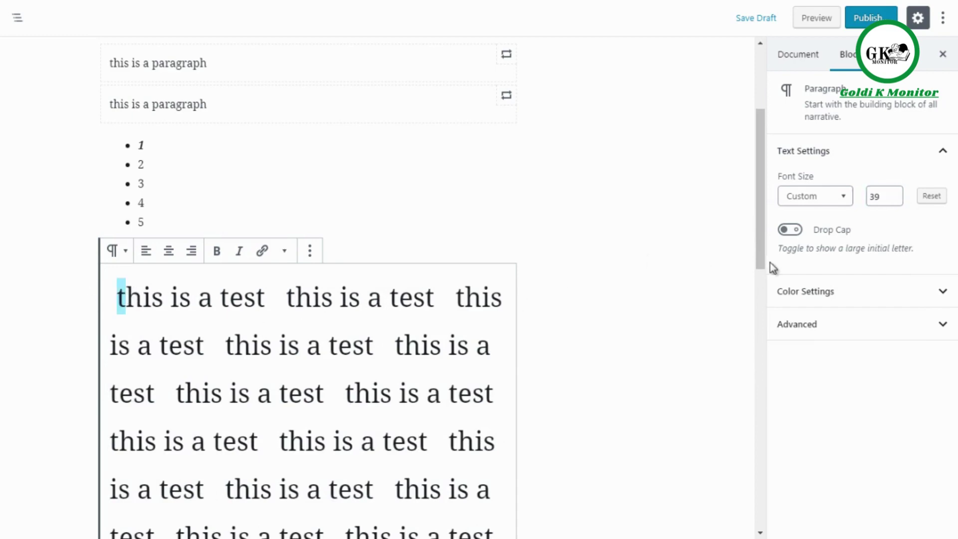
click(790, 231)
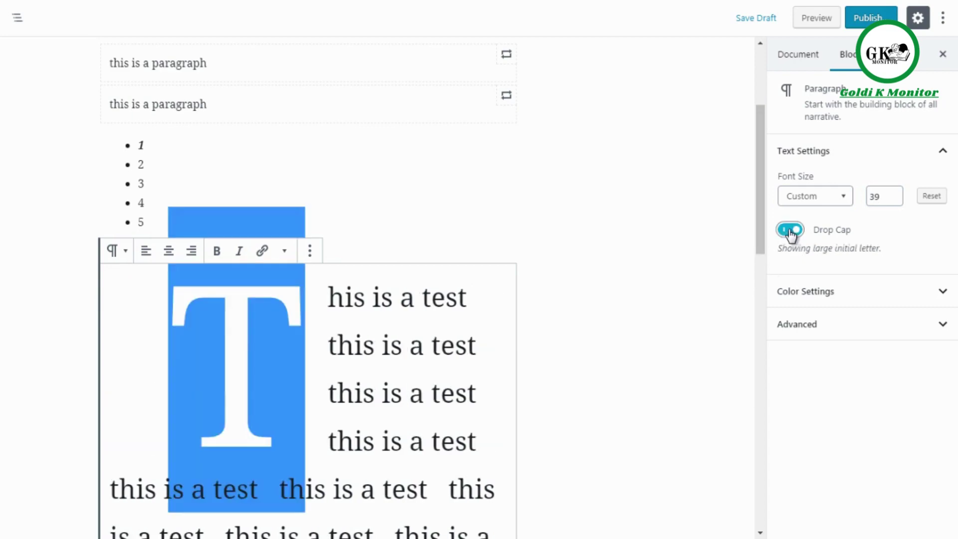
click(322, 349)
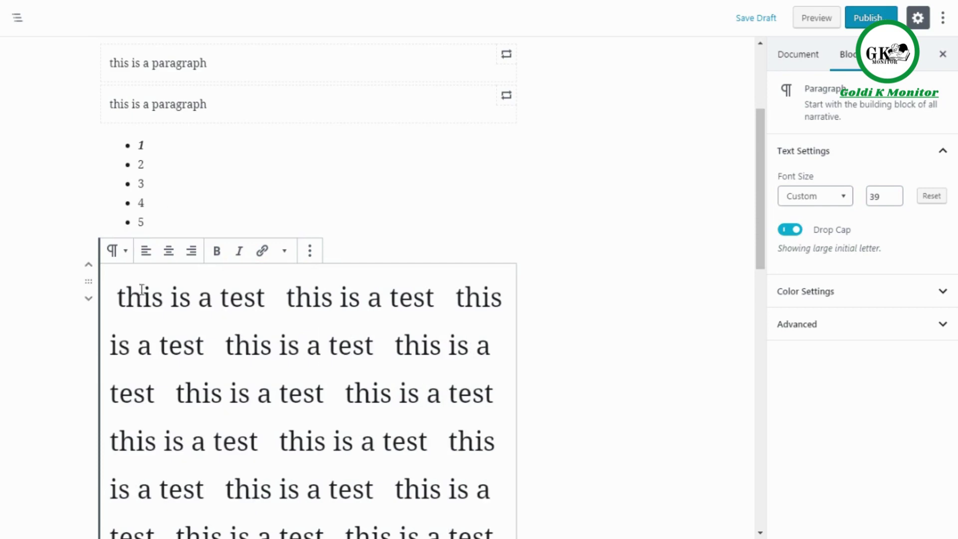
drag(123, 298, 114, 298)
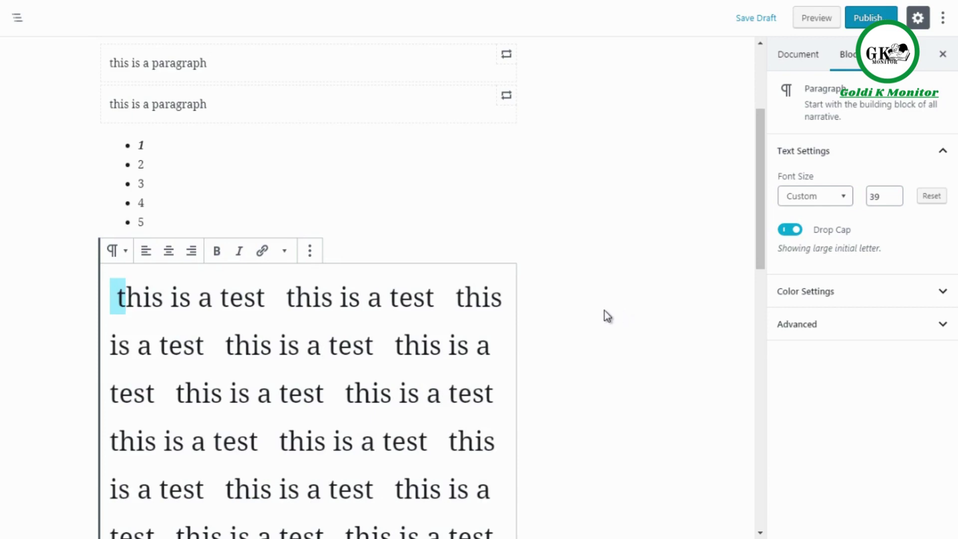
click(354, 330)
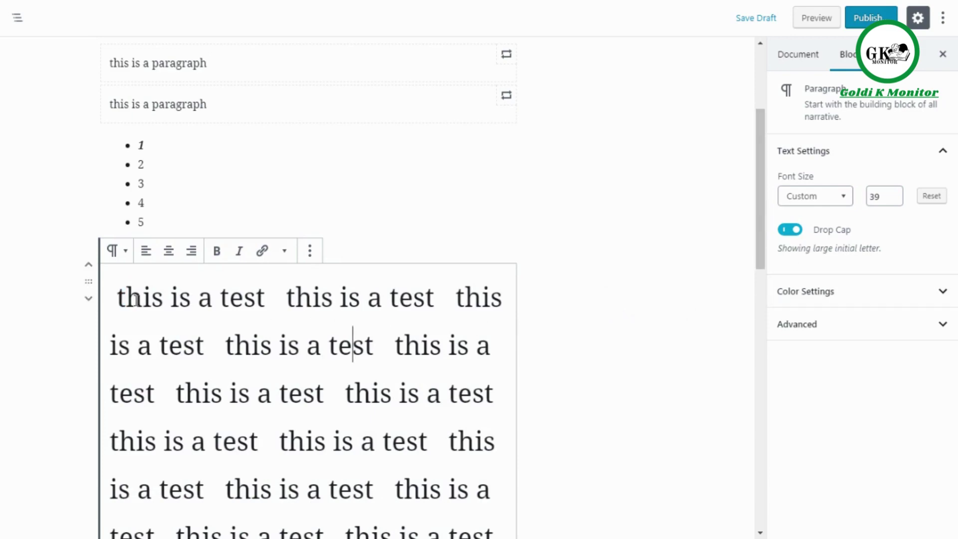
drag(127, 298, 118, 298)
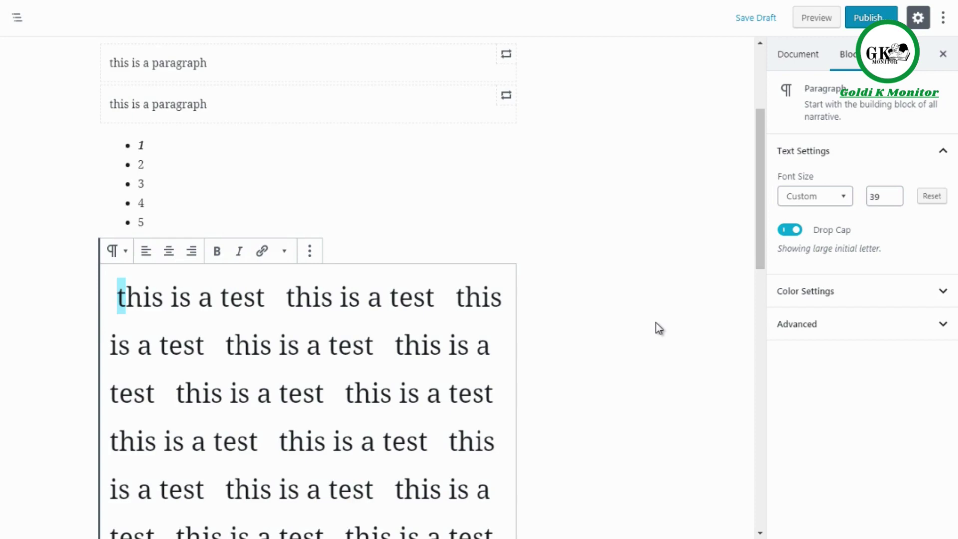
Step: Expand the Color Settings and give the test paragraph a pink background
click(800, 292)
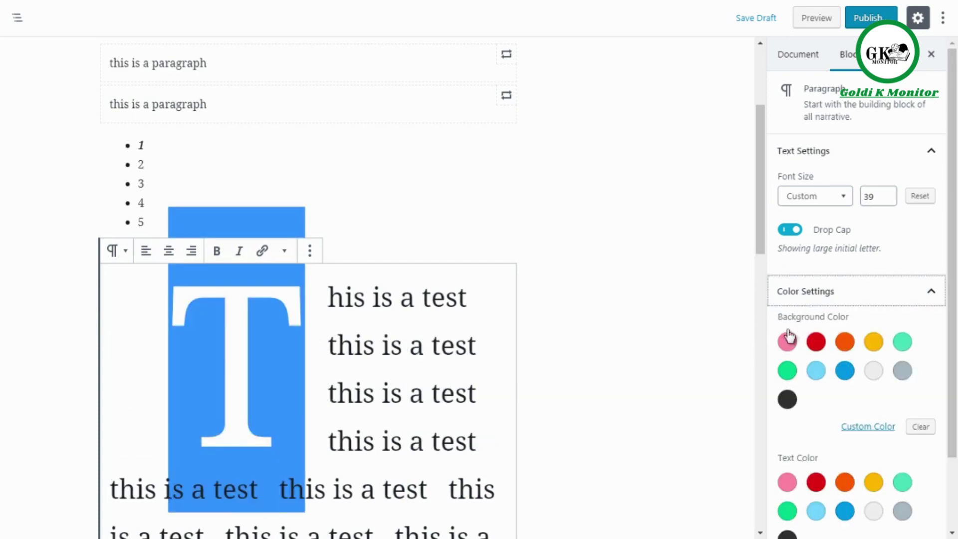
click(787, 343)
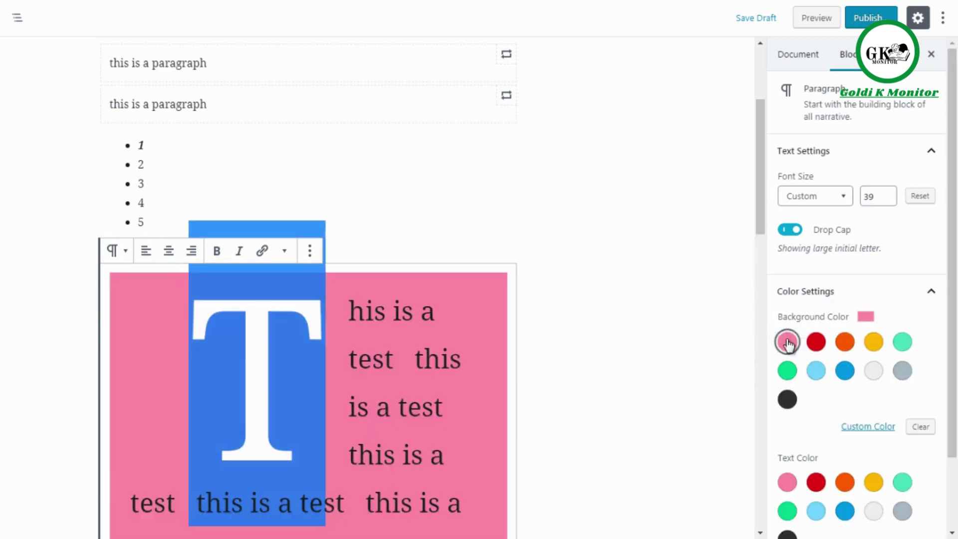
drag(755, 216, 760, 270)
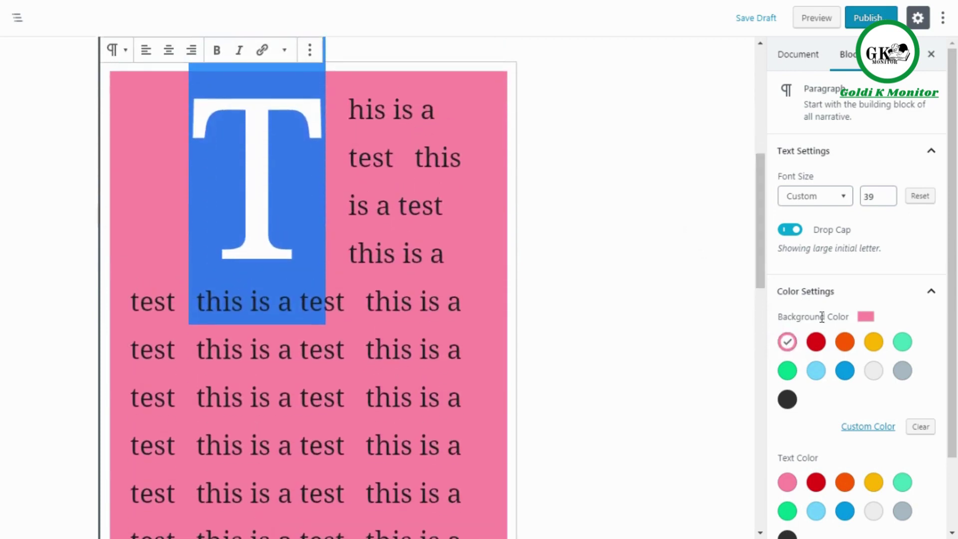
Step: Try orange, light gray and red background colors on the test paragraph and return to pink
click(846, 345)
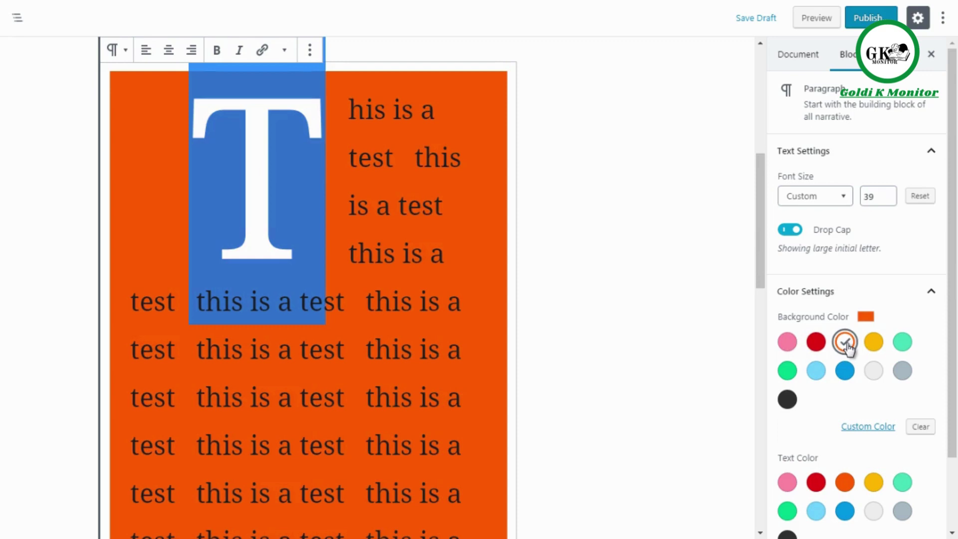
click(874, 372)
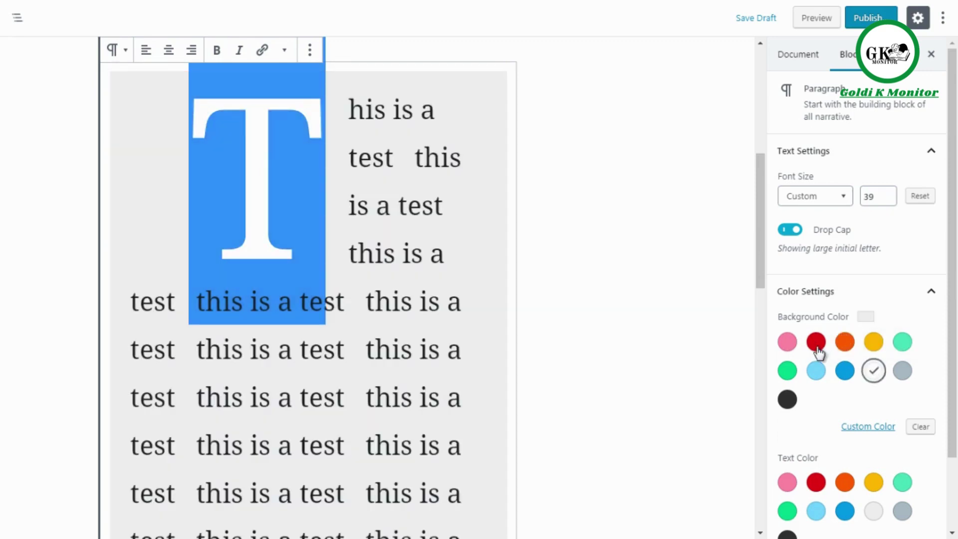
click(787, 343)
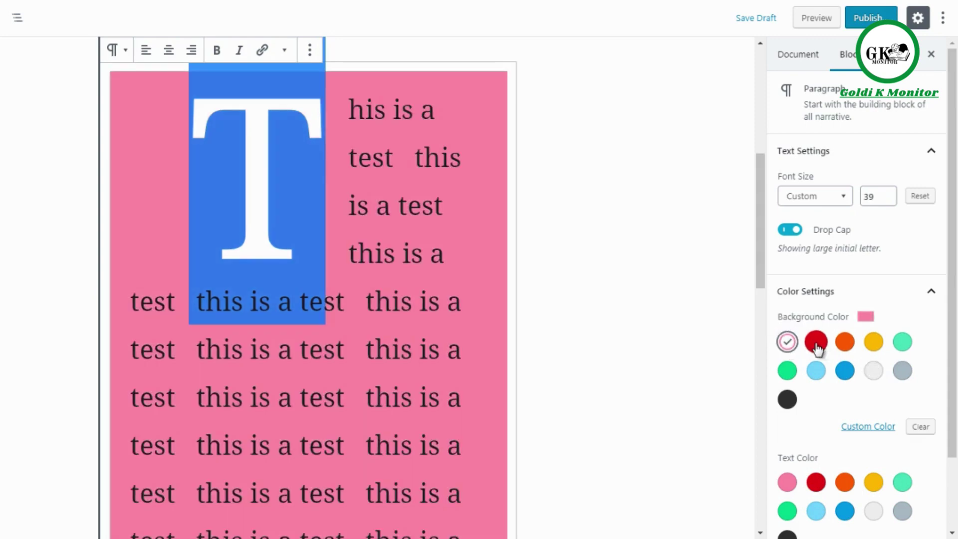
click(817, 343)
click(788, 344)
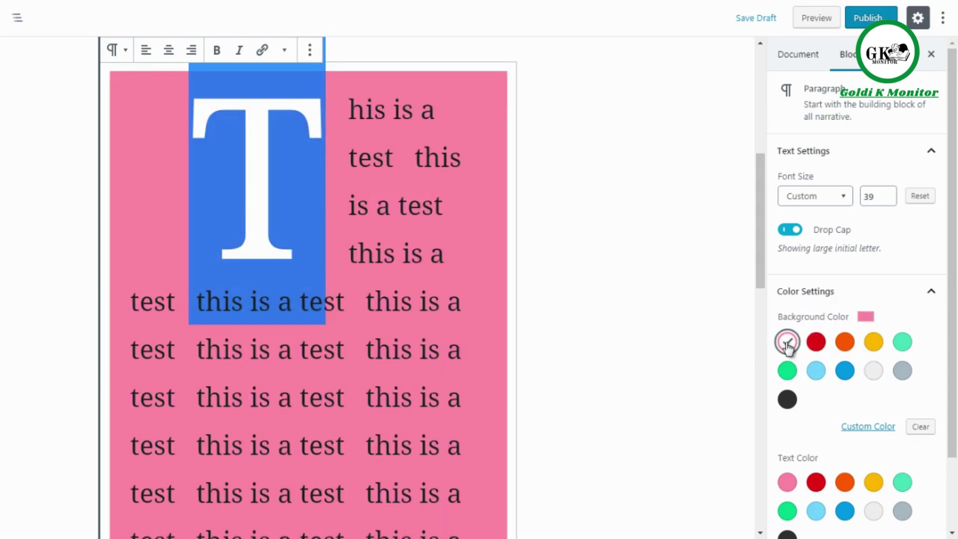
Step: Give the test paragraph a light gray background, then try red text and change the text color to blue
click(874, 371)
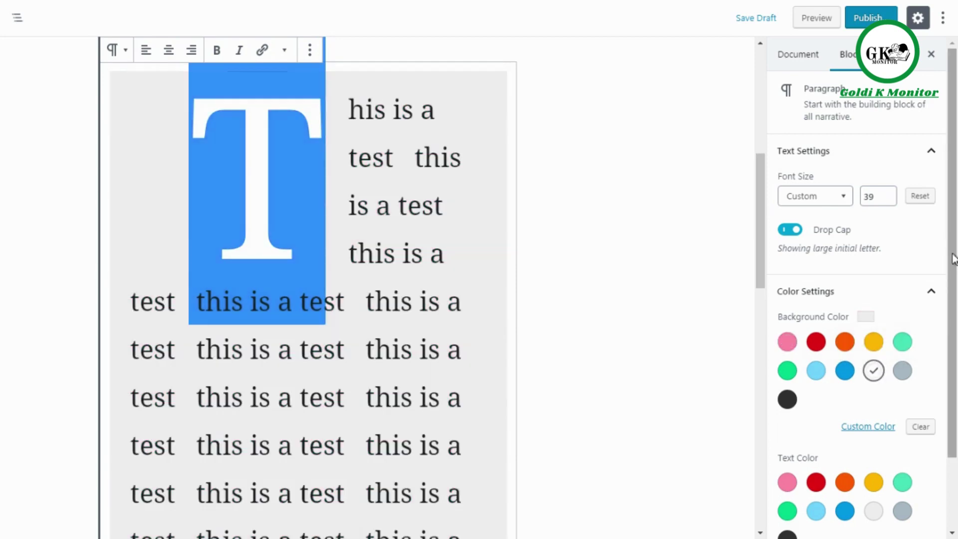
scroll(952, 304, down, 1)
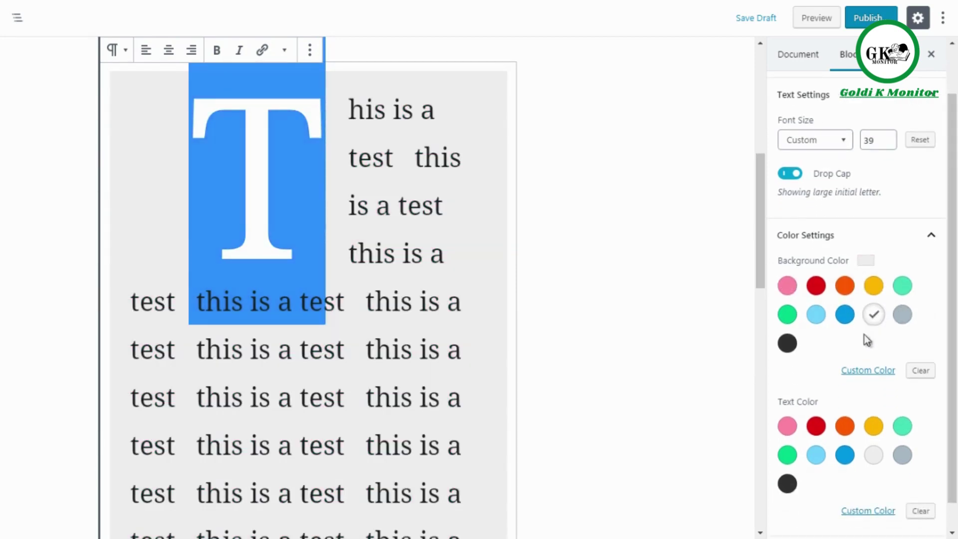
click(810, 431)
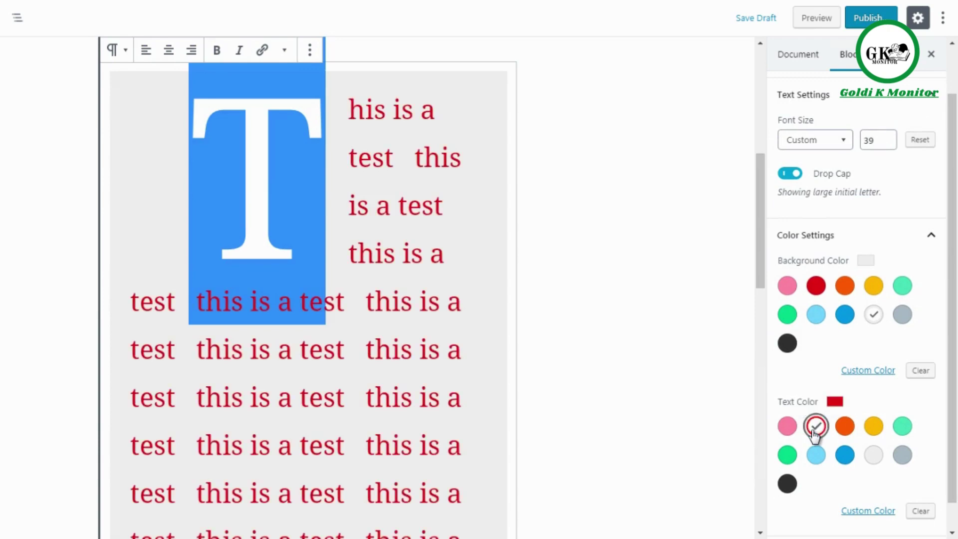
click(845, 454)
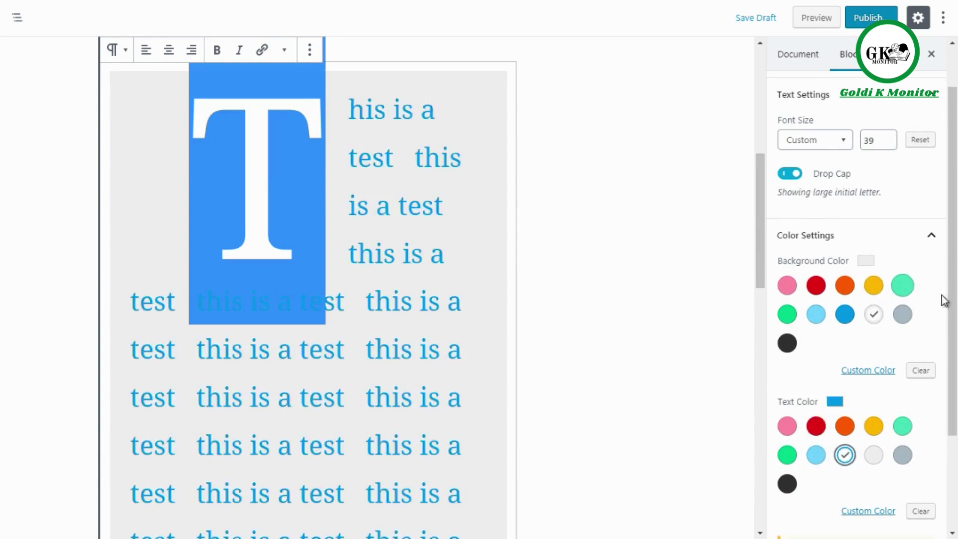
Step: Clear the test paragraph's background color and pick a custom black background, #000000
scroll(954, 299, down, 3)
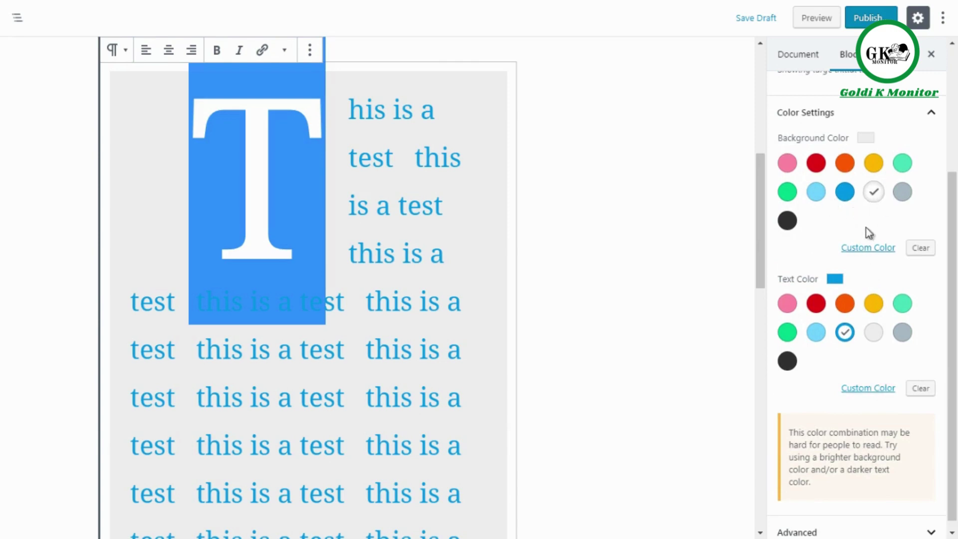
click(921, 249)
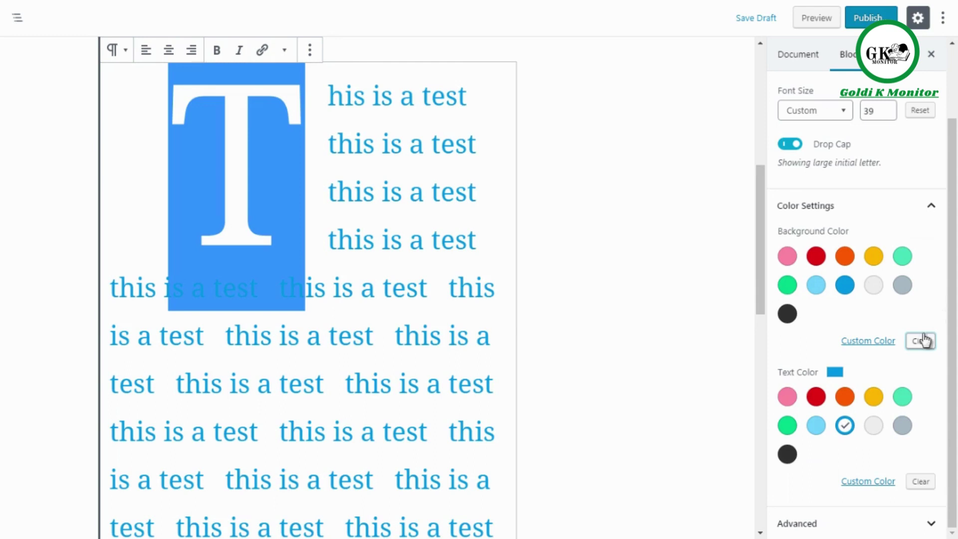
click(866, 343)
drag(854, 373, 920, 366)
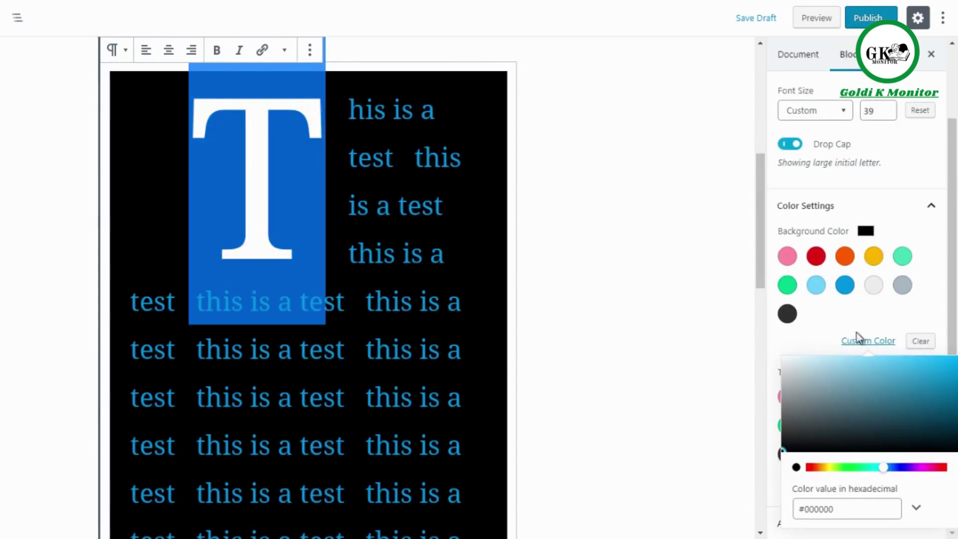
Step: Set the drop-cap paragraph's background to a very pale, near-white blue custom color
drag(824, 372, 787, 352)
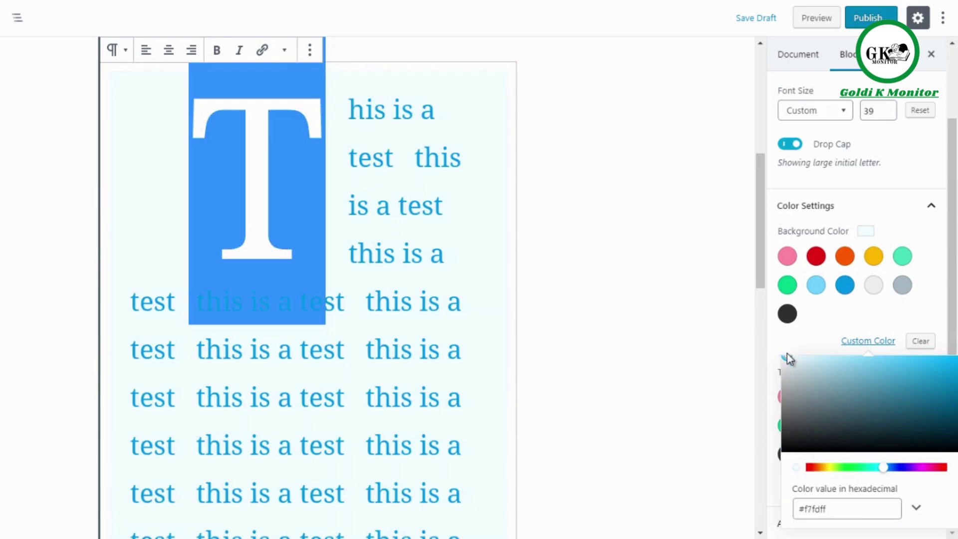
click(787, 354)
click(830, 335)
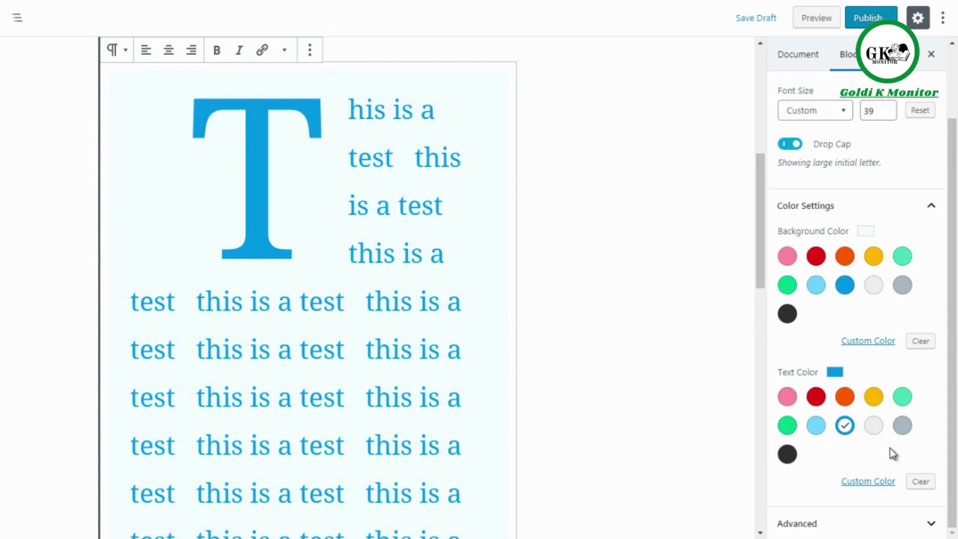
Step: Set the drop-cap paragraph's text to a near-black navy custom color
click(866, 481)
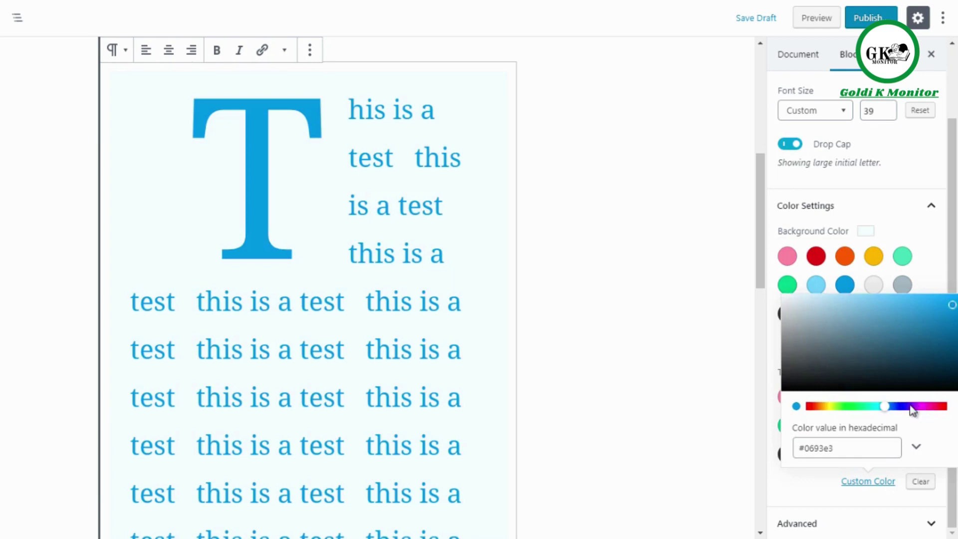
click(876, 327)
click(936, 382)
click(931, 277)
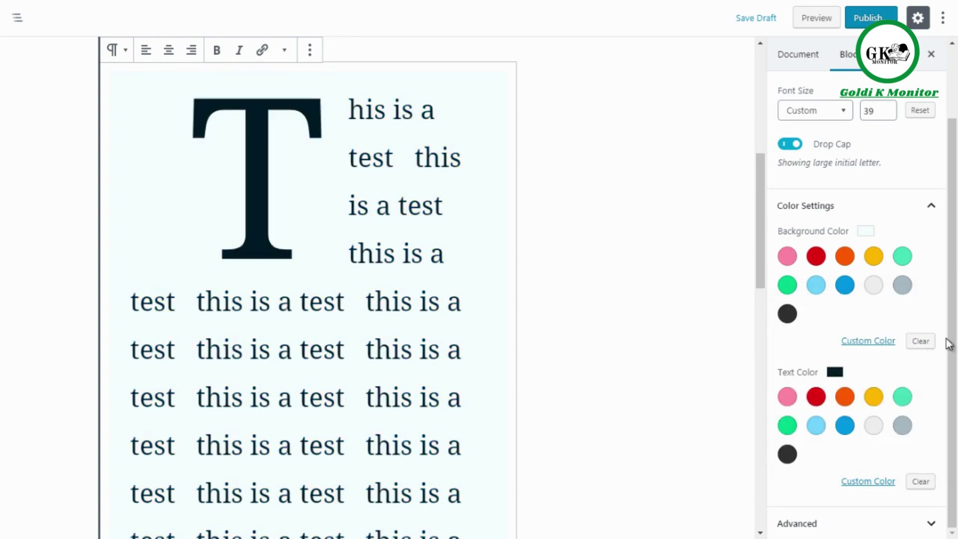
Step: Examine the paragraph's advanced settings, including the Additional CSS Class field
drag(948, 344, 892, 434)
click(796, 523)
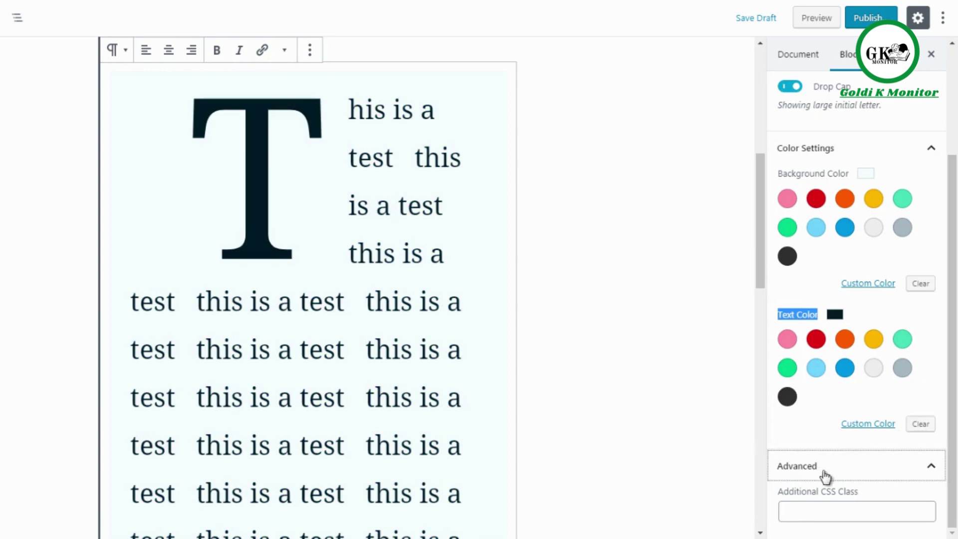
click(830, 505)
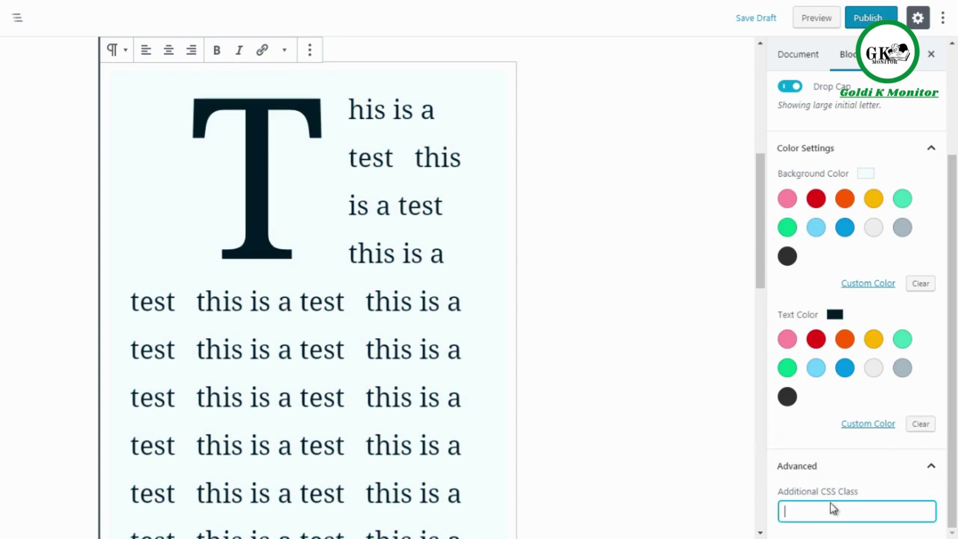
click(841, 477)
Step: Look through the common blocks that can be inserted between the paragraph and the gallery
drag(758, 238, 742, 400)
click(531, 292)
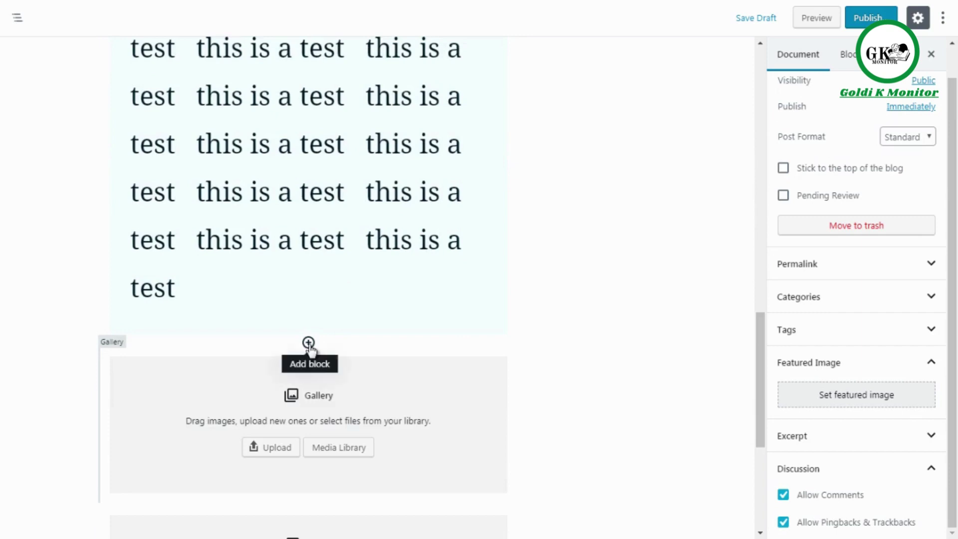
click(309, 344)
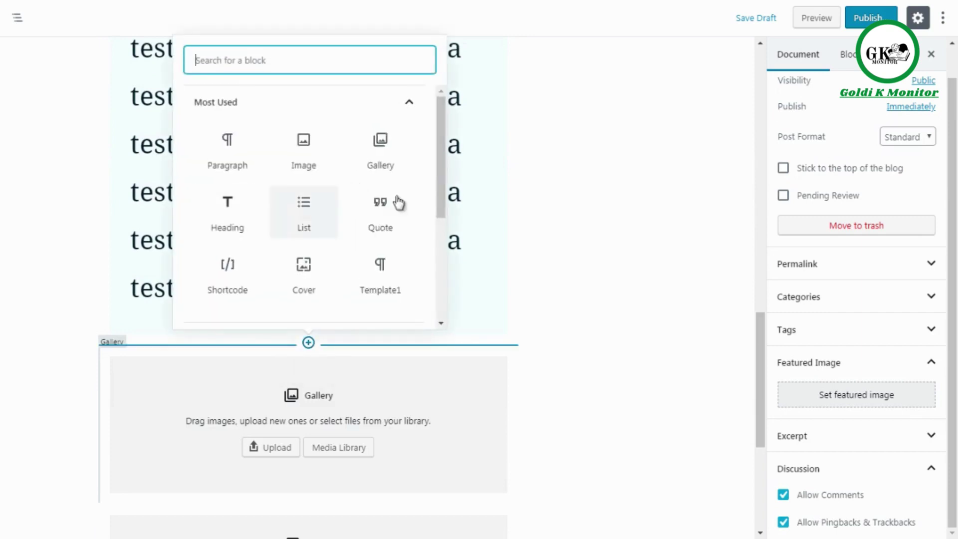
click(403, 104)
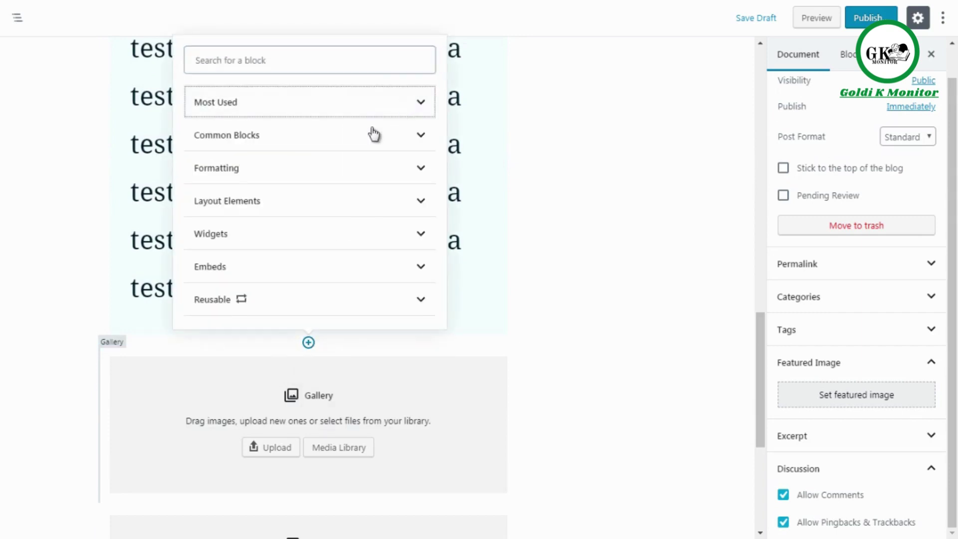
click(379, 146)
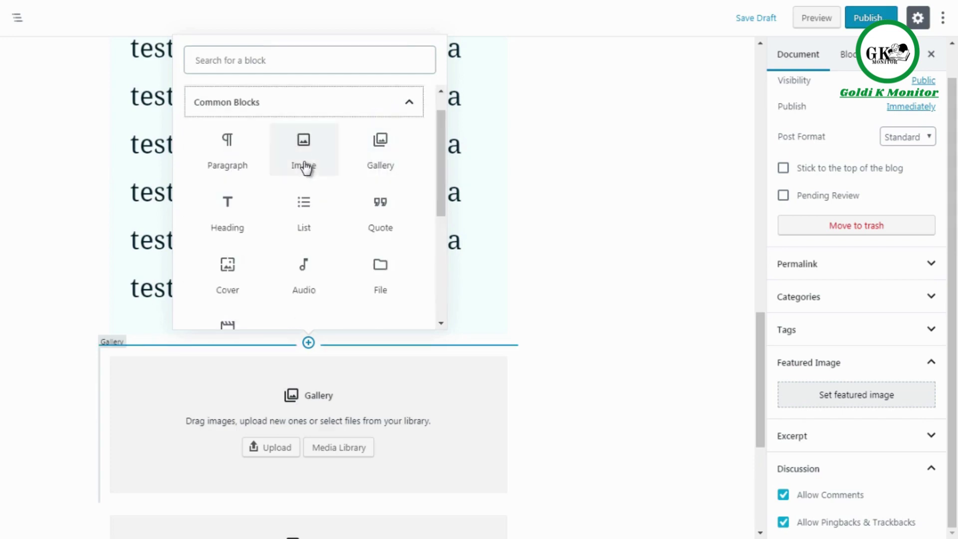
click(552, 239)
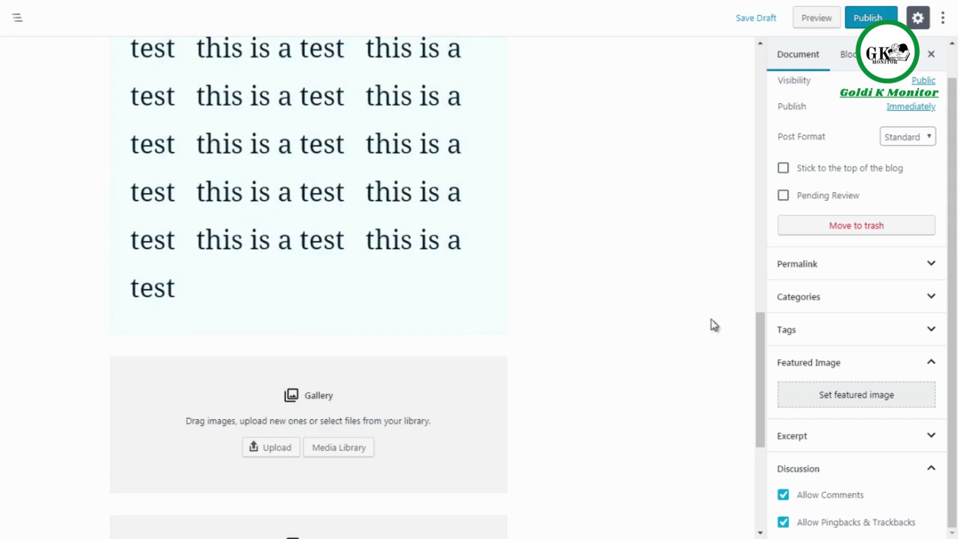
Step: Compare the upload and source options of the empty Image block and the empty Gallery block
drag(755, 370, 761, 418)
click(457, 406)
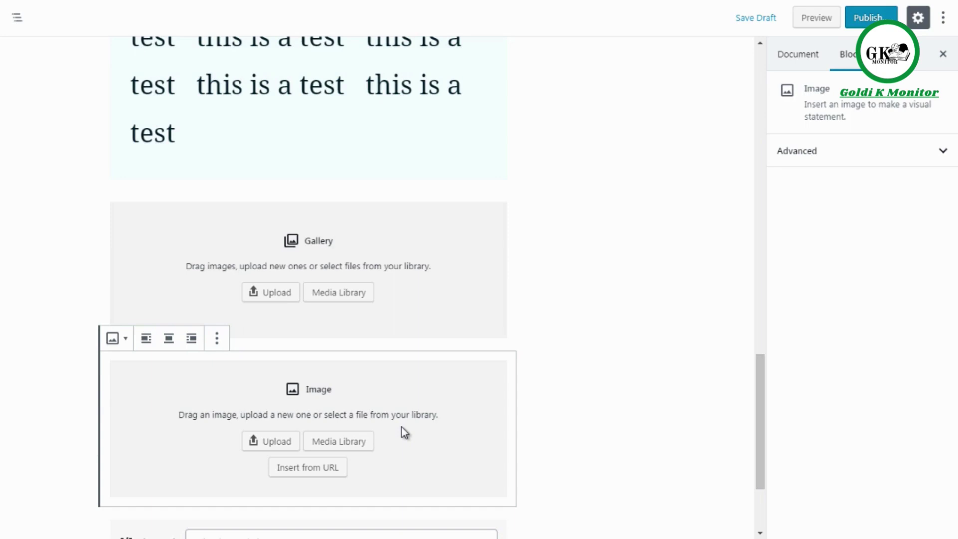
click(442, 300)
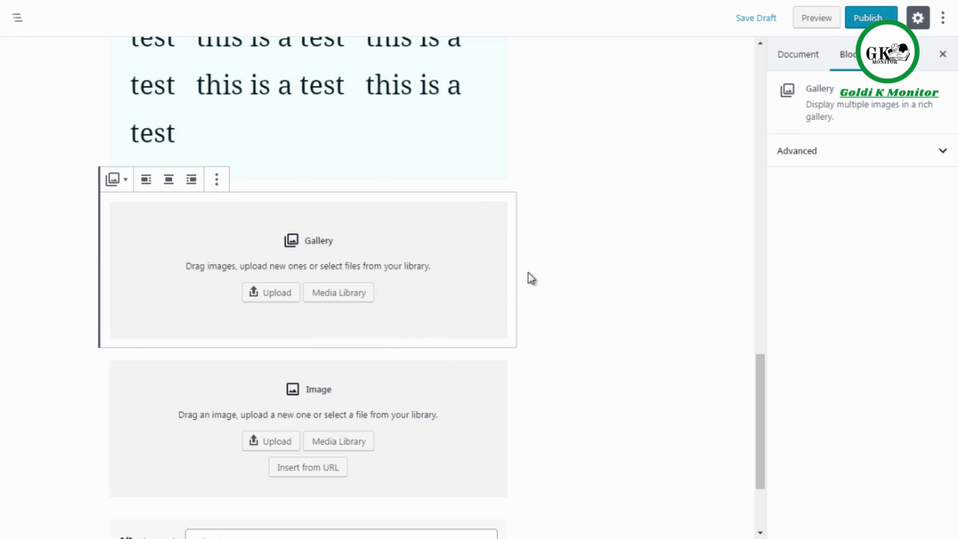
drag(759, 373, 758, 370)
click(77, 273)
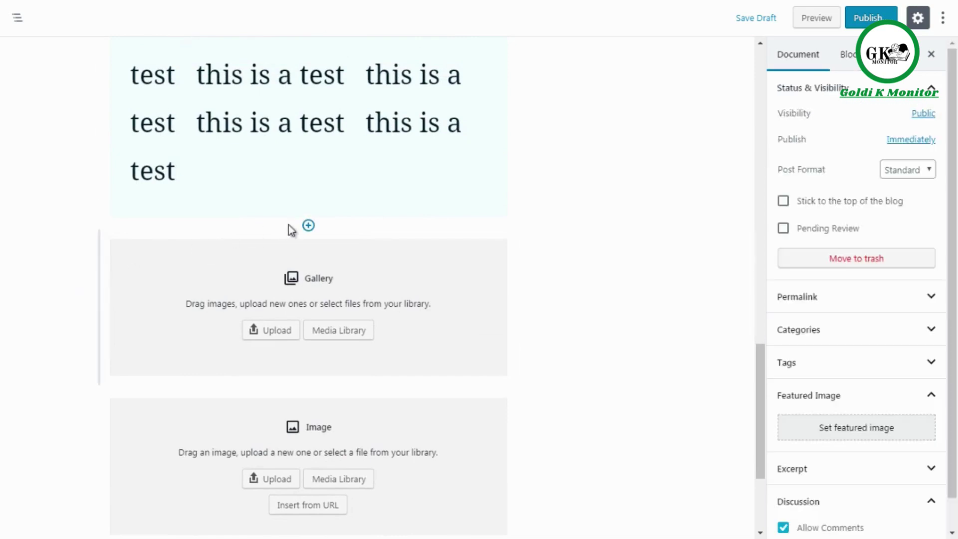
Step: Insert an empty List block from the common blocks between the drop-cap paragraph and the gallery
click(309, 225)
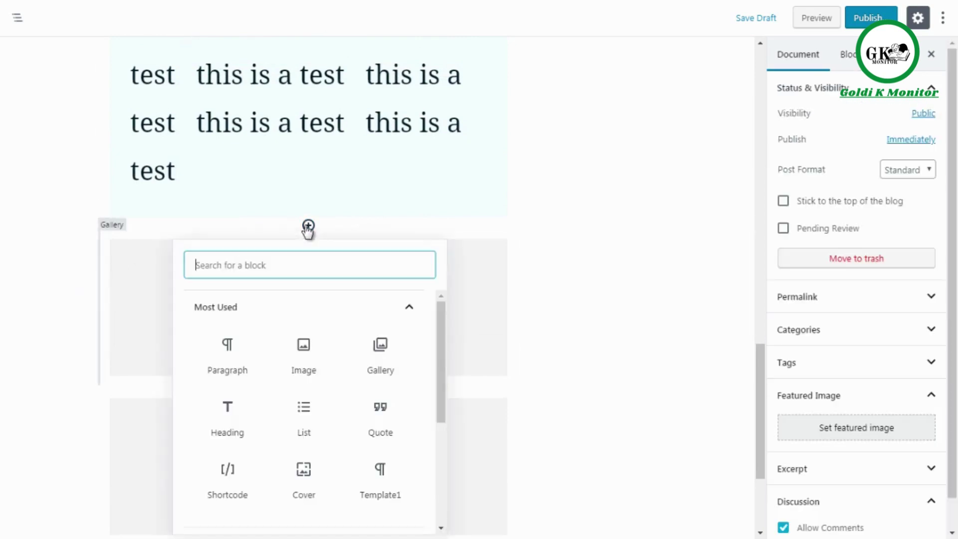
click(410, 310)
click(421, 341)
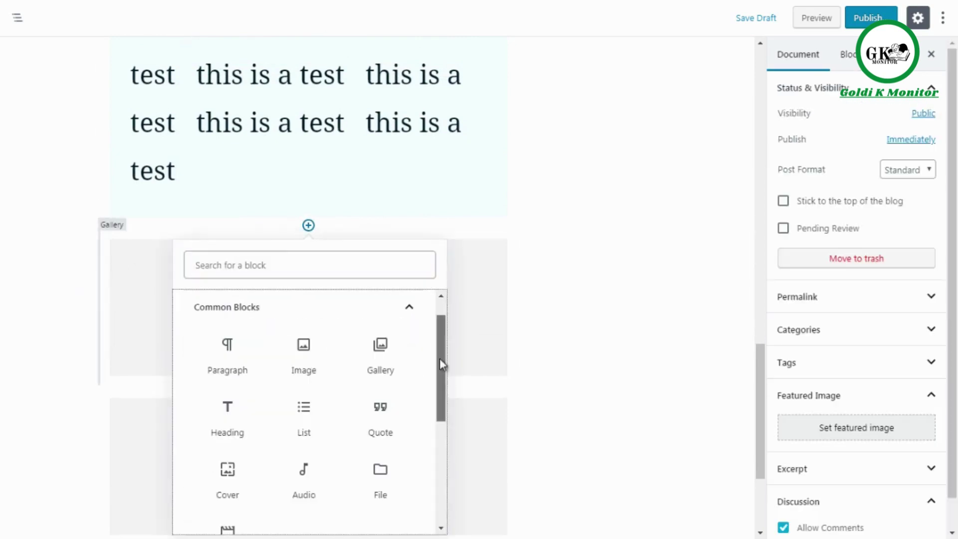
scroll(439, 358, down, 1)
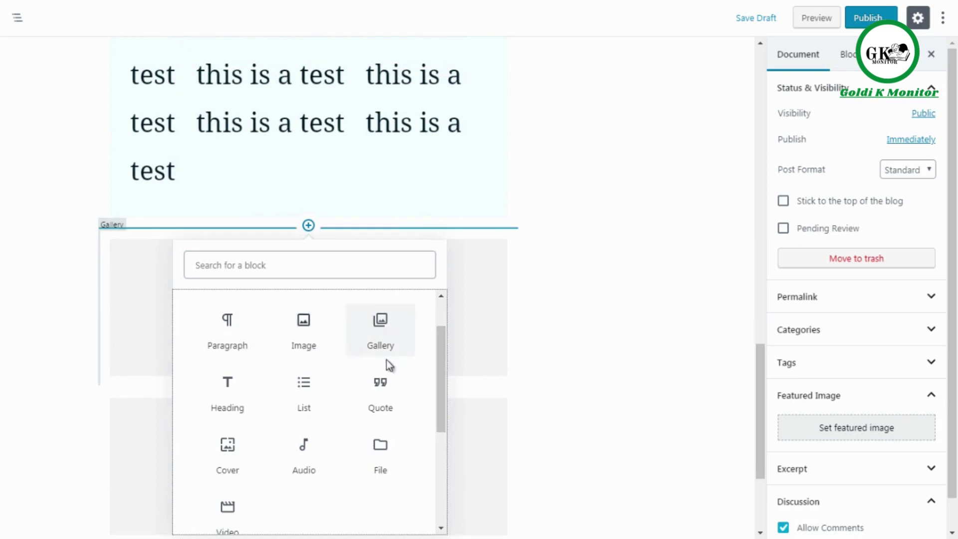
drag(441, 384, 445, 408)
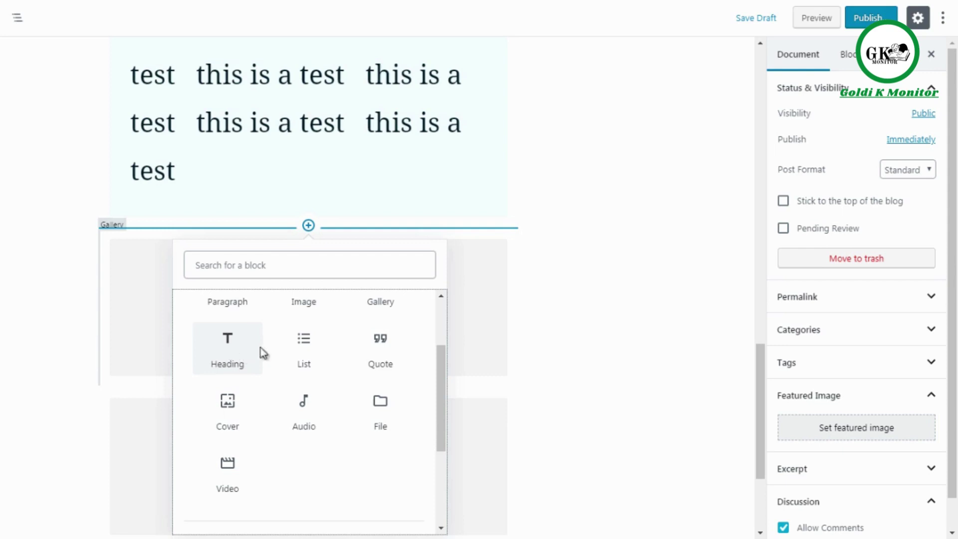
click(310, 362)
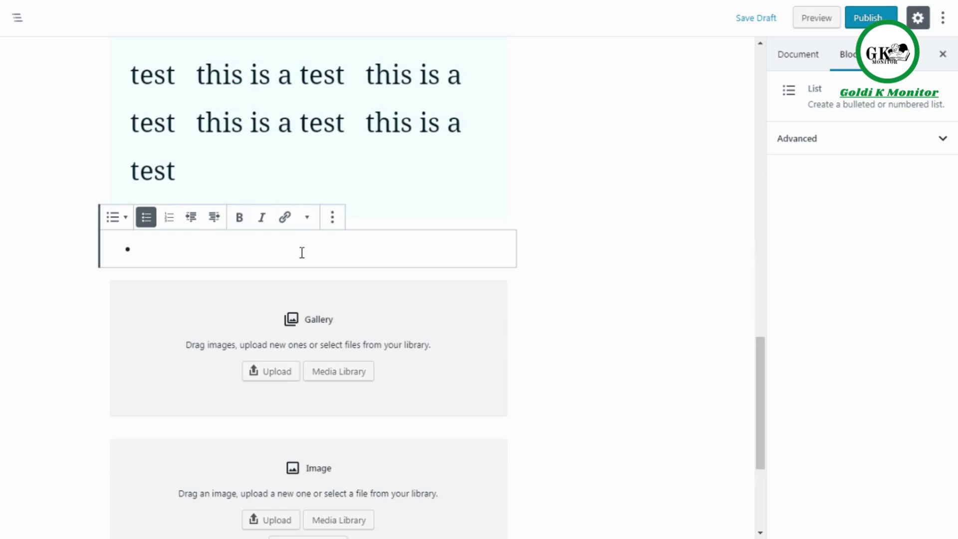
click(281, 262)
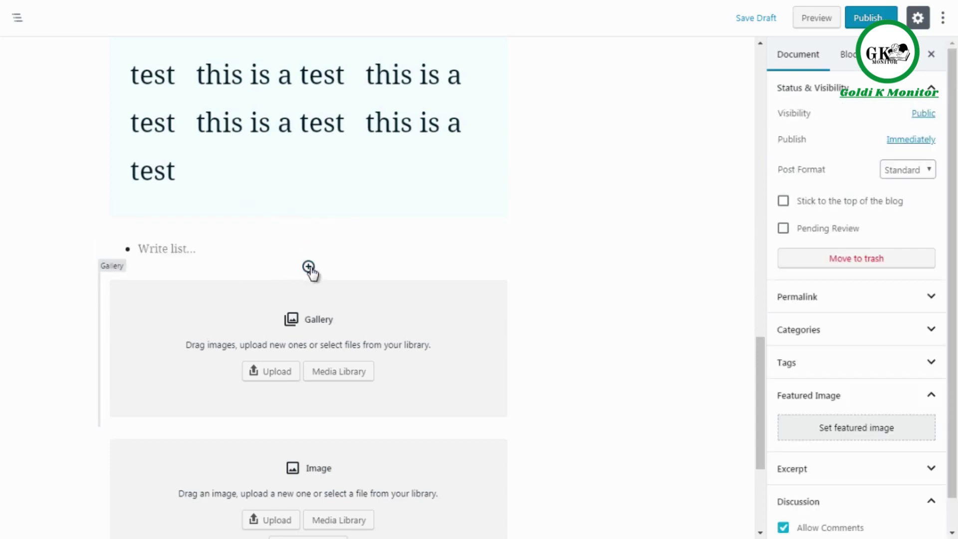
Step: Insert a Quote block between the empty list and the gallery, with "test" as its text
click(309, 267)
click(418, 352)
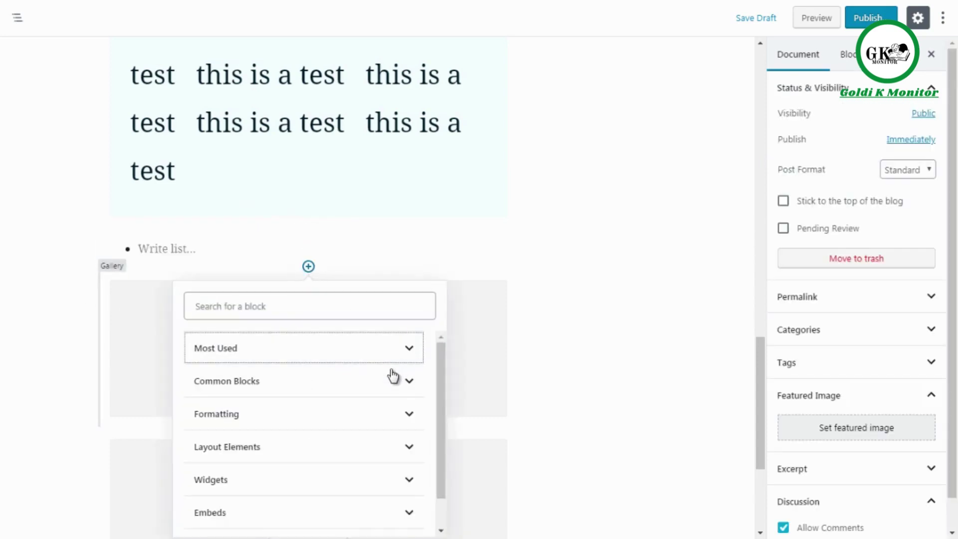
click(392, 382)
scroll(429, 386, down, 1)
drag(439, 392, 438, 414)
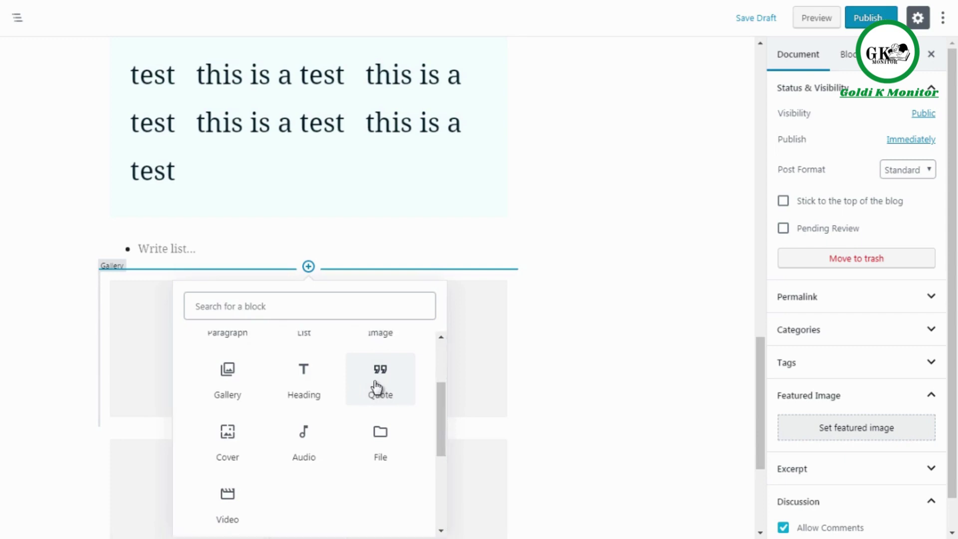
click(376, 387)
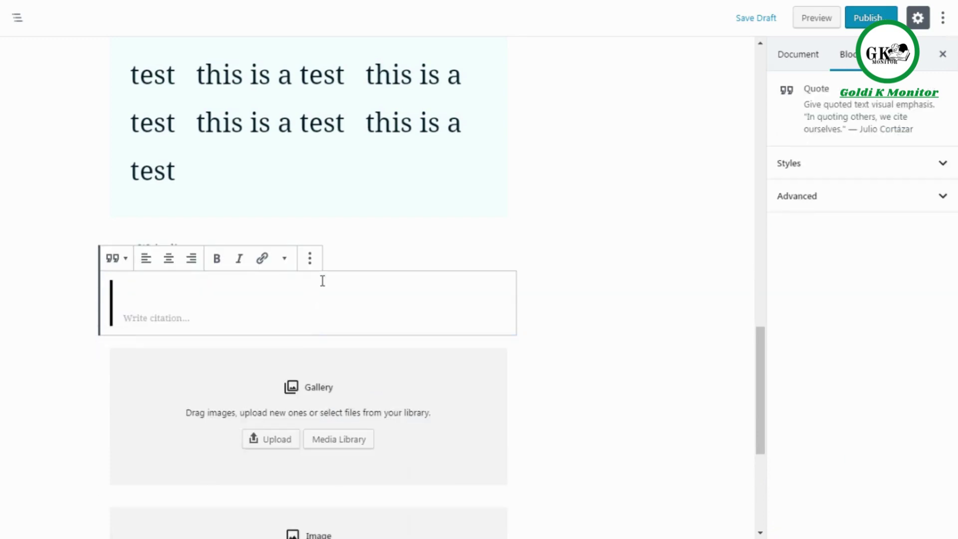
text(test)
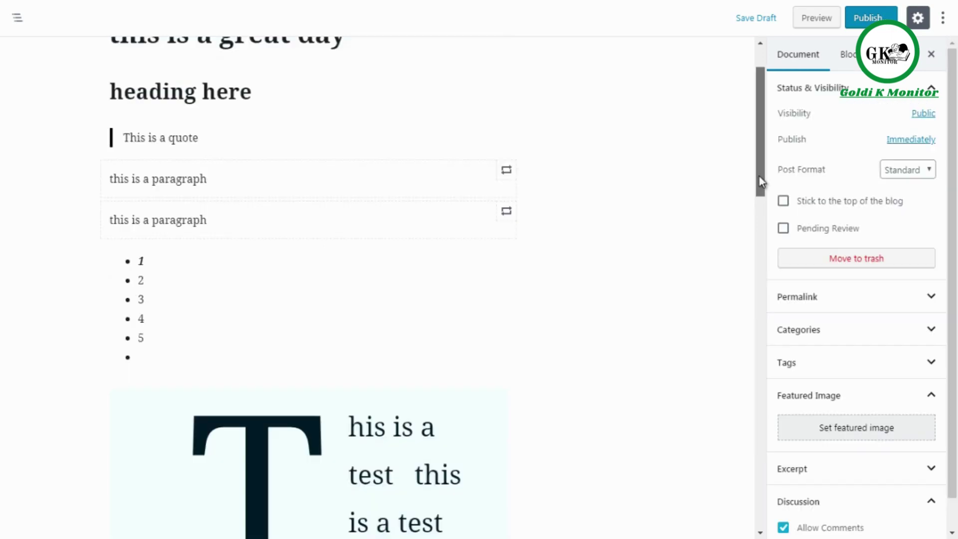
Step: Try the Default and Large styles on the "This is a quote" block and apply Large
click(384, 144)
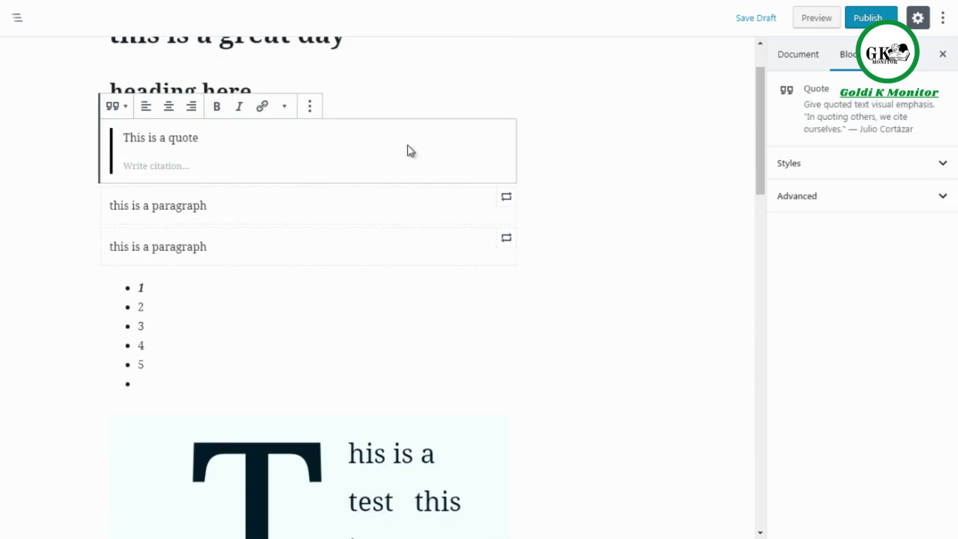
click(825, 168)
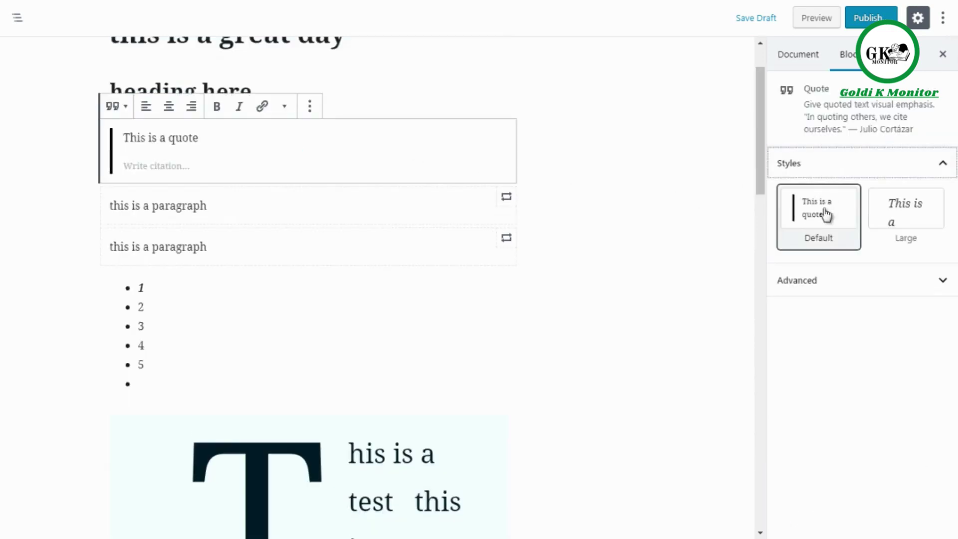
click(898, 222)
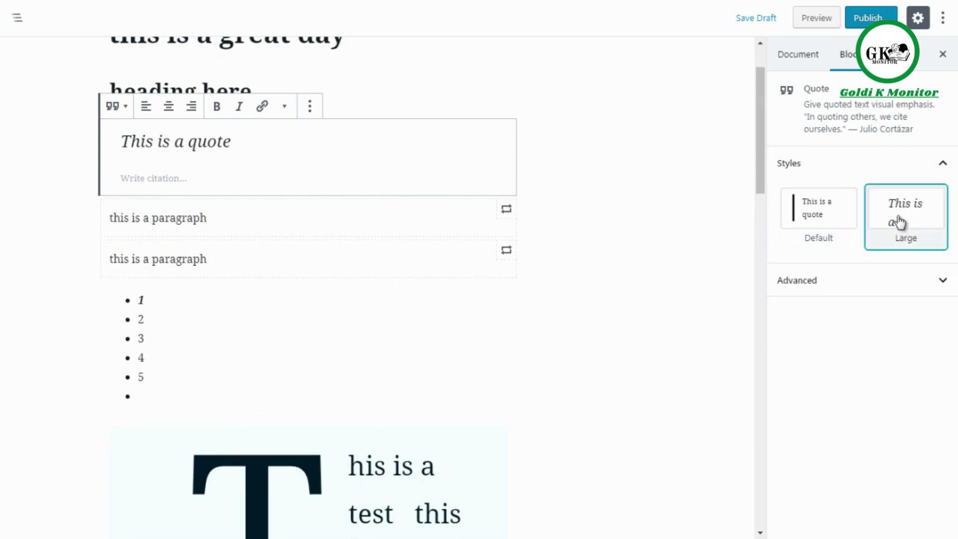
click(831, 221)
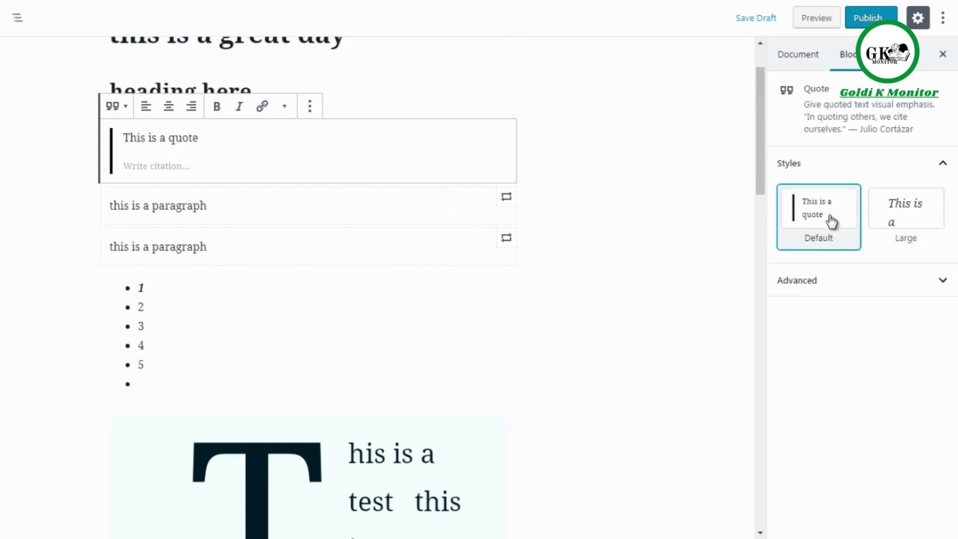
click(909, 221)
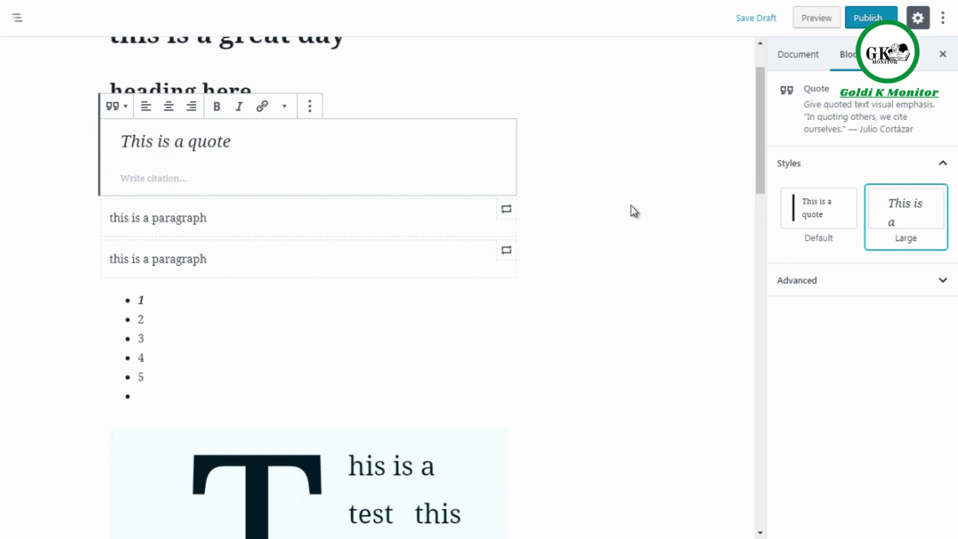
Step: Check the quote block's additional CSS class in its advanced settings, and deselect the block
click(841, 281)
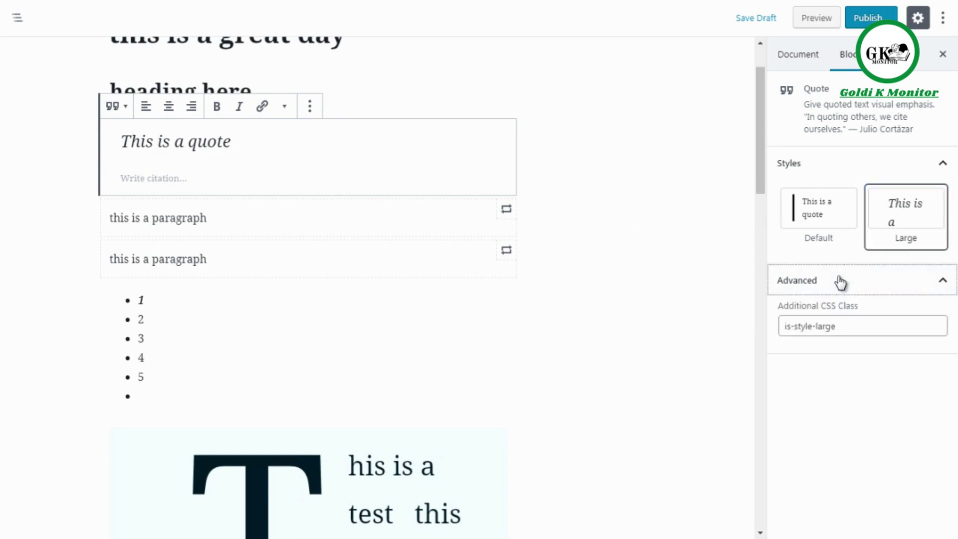
click(840, 281)
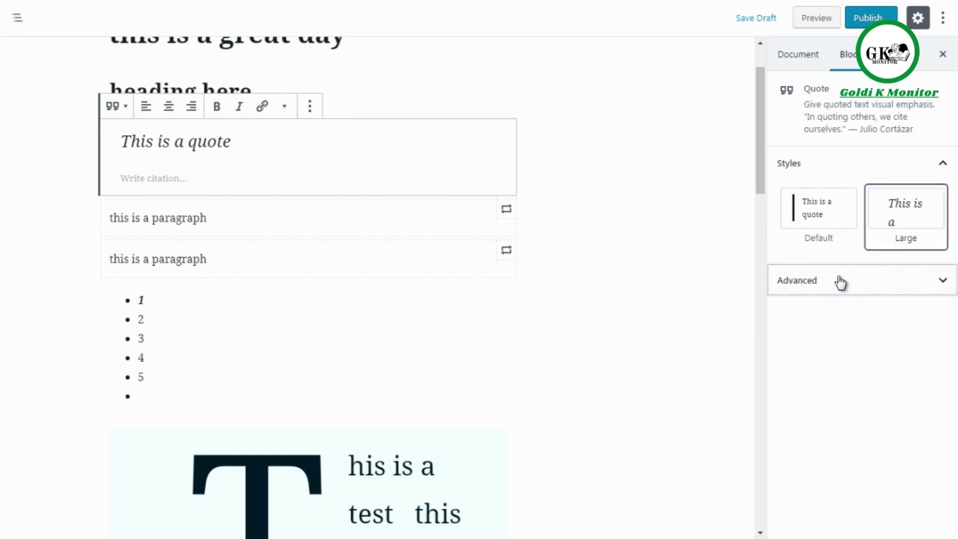
click(667, 288)
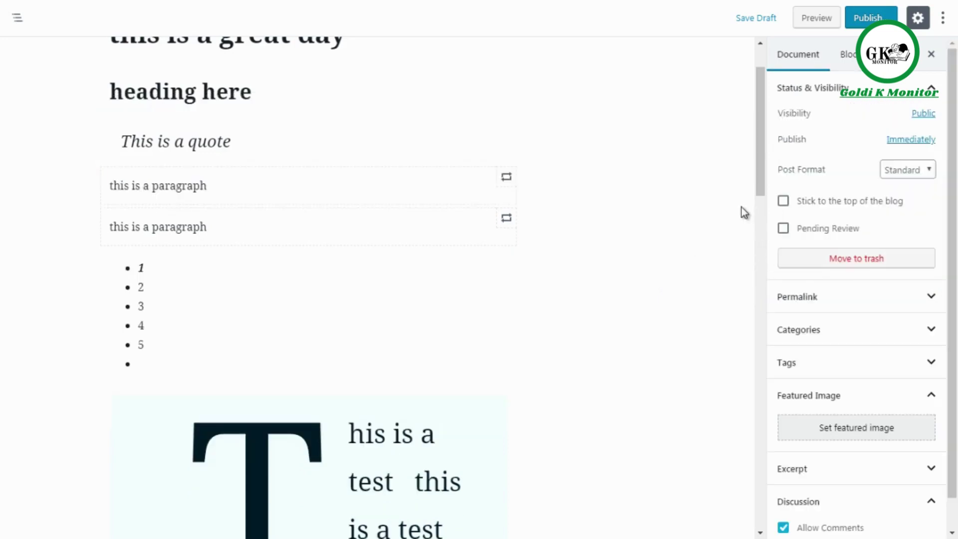
Step: Insert an empty Audio block between the second reusable paragraph and the numbered bullet list, and deselect it
drag(756, 183, 759, 191)
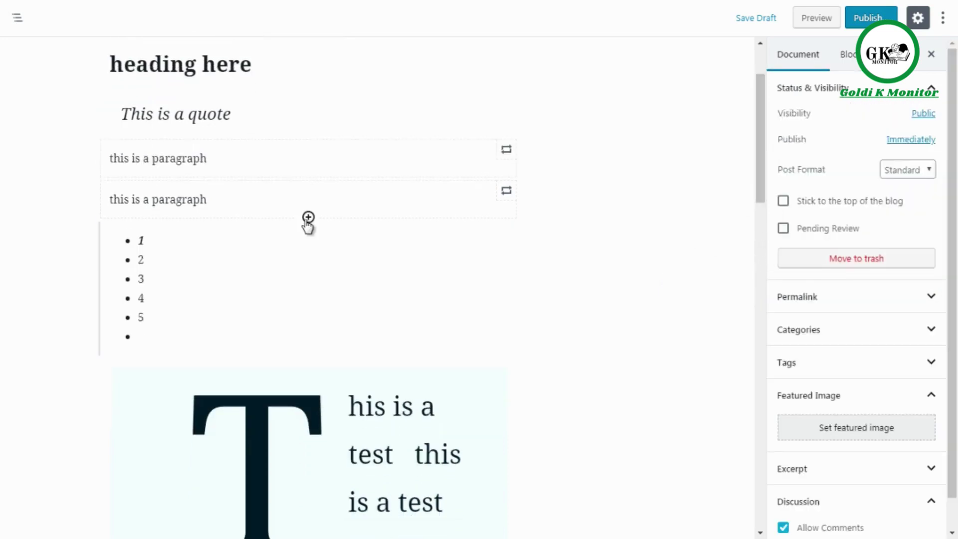
click(307, 218)
click(413, 308)
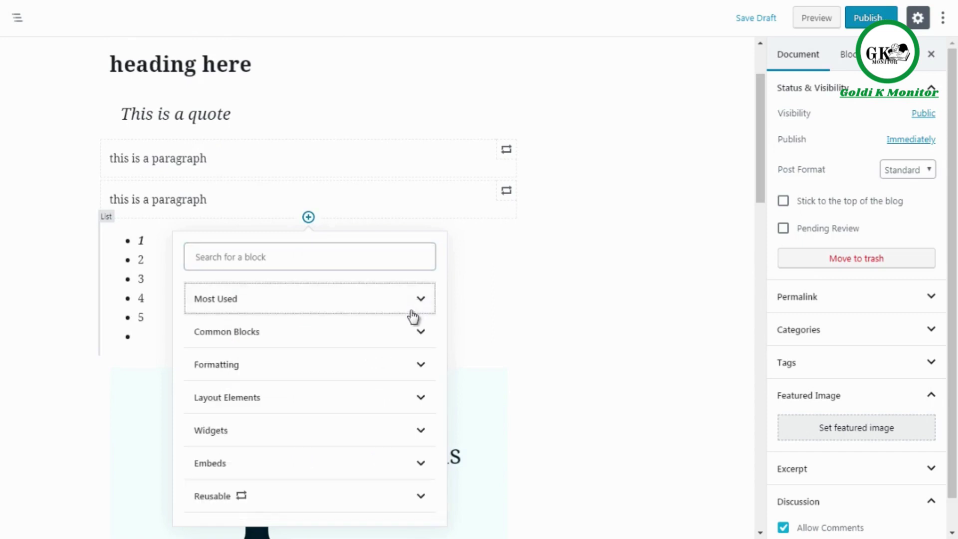
click(415, 331)
drag(443, 331, 444, 358)
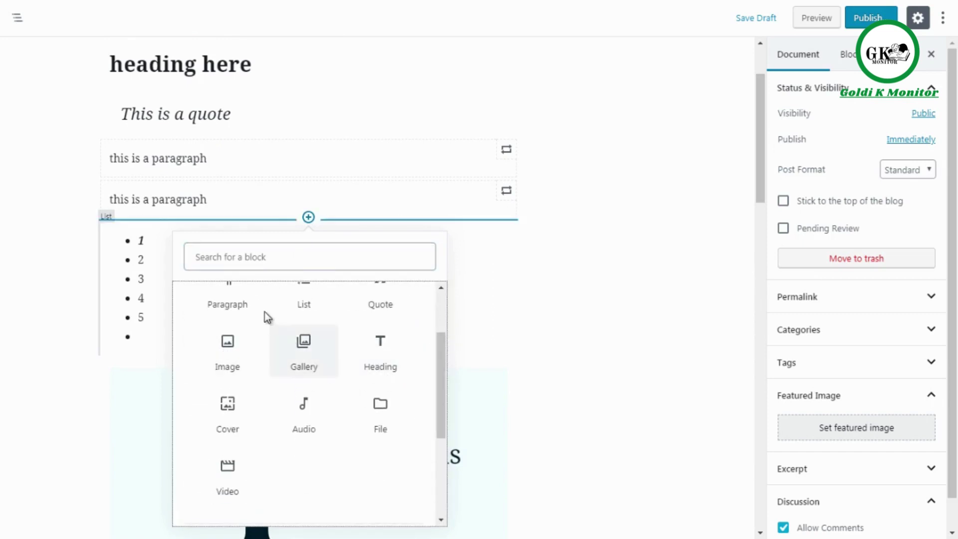
click(299, 422)
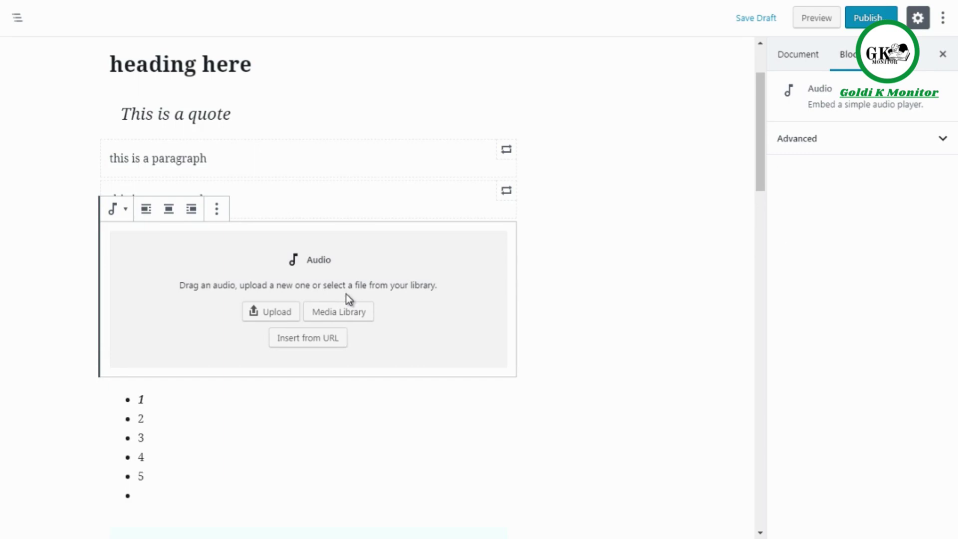
click(561, 278)
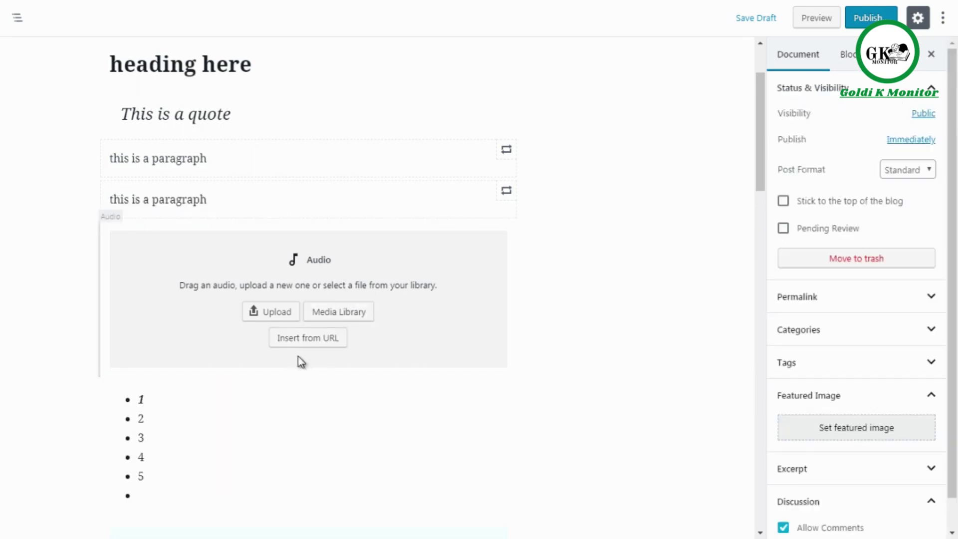
Step: Insert an empty File block from the common blocks between the Audio block and the bullet list, and deselect it
click(309, 376)
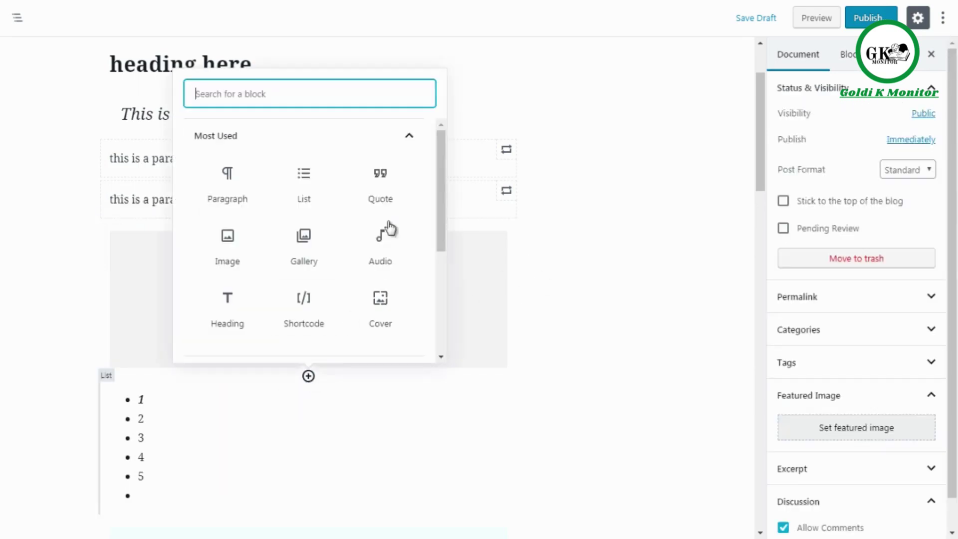
click(406, 137)
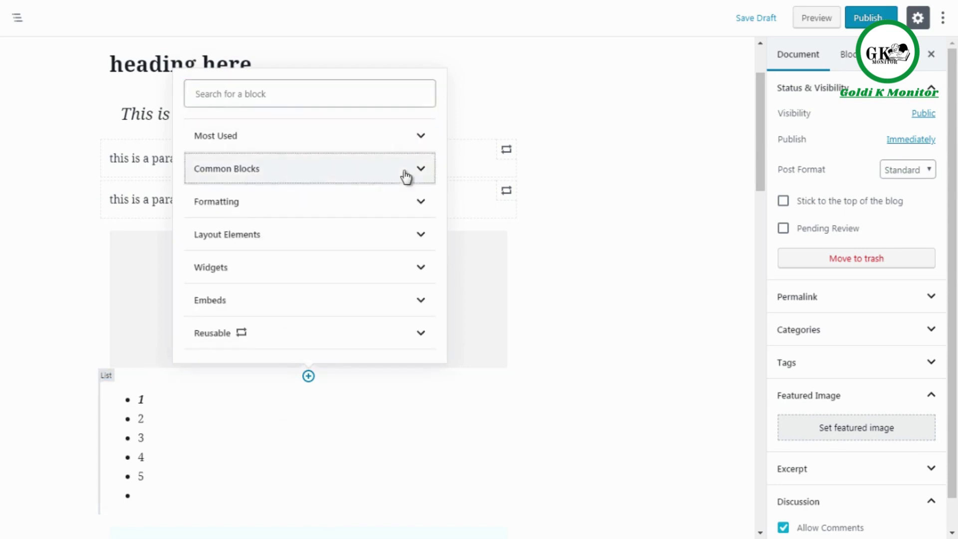
click(406, 176)
drag(441, 235, 444, 259)
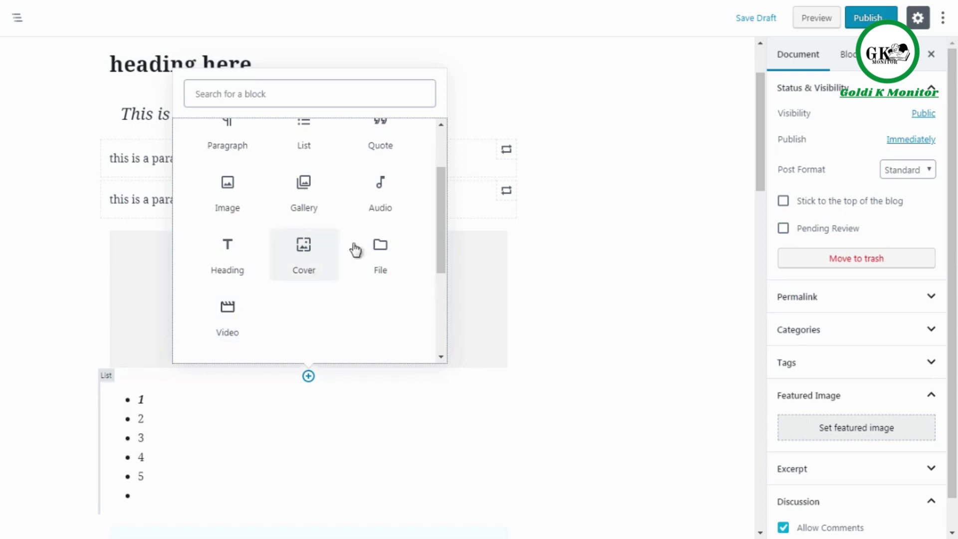
click(382, 265)
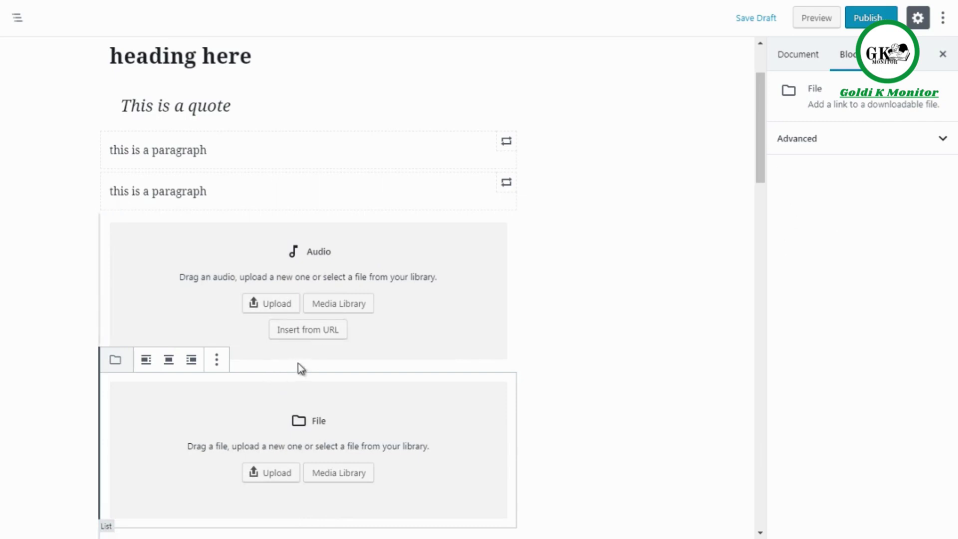
click(315, 374)
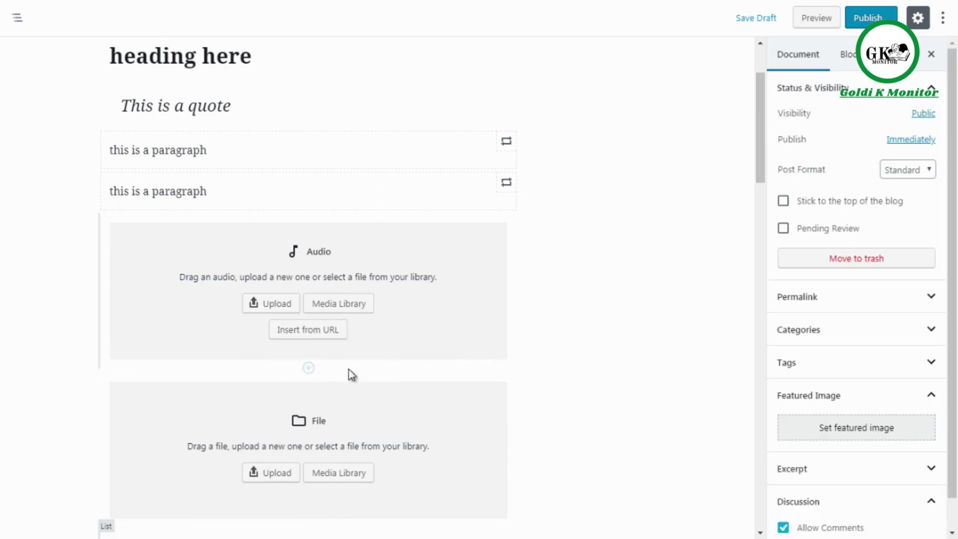
Step: Insert an empty Cover block from the common blocks between the Audio and File blocks, and deselect it
click(308, 369)
click(410, 131)
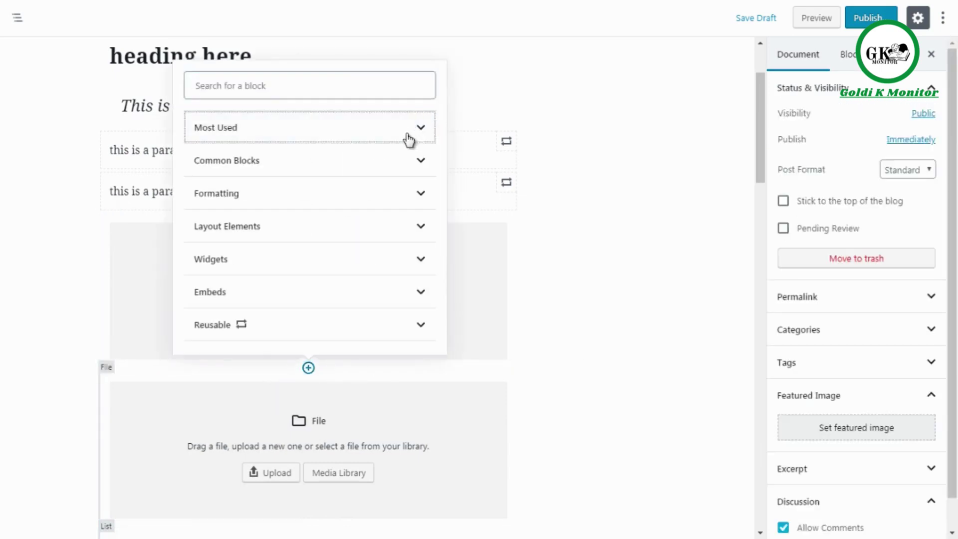
click(405, 165)
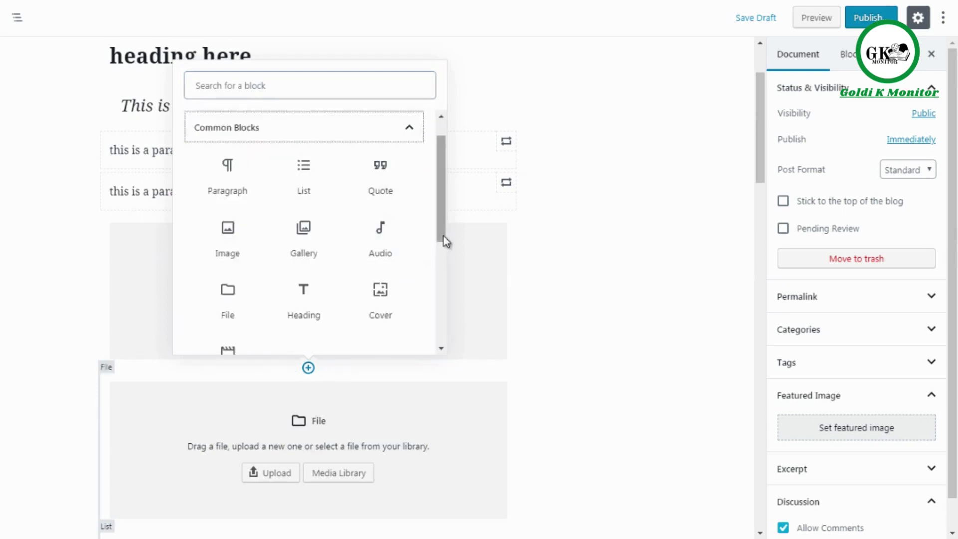
drag(444, 235, 443, 273)
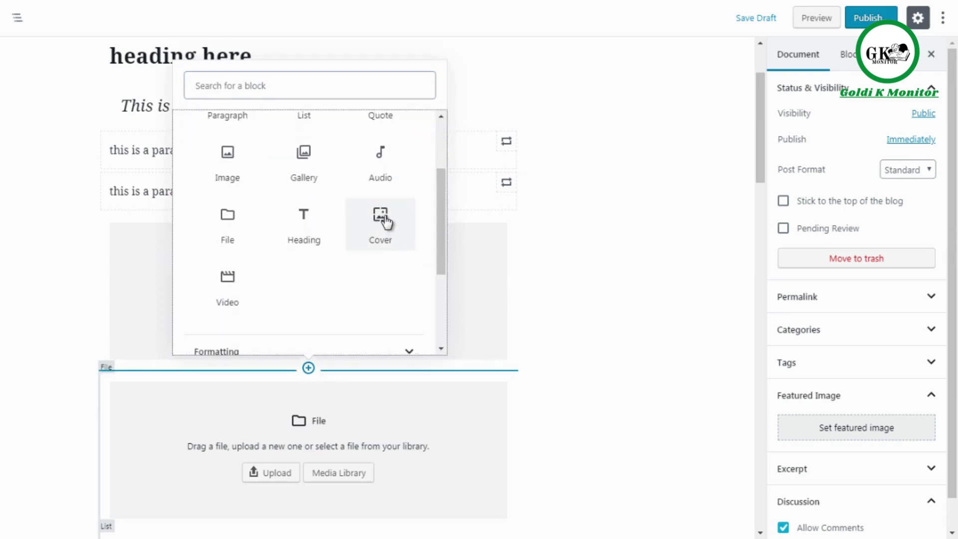
click(384, 218)
click(707, 171)
Step: Move the Cover block up two positions, past the Audio block and the second reusable paragraph
mouse_move(756, 151)
mouse_down()
mouse_move(757, 164)
mouse_move(758, 153)
mouse_up()
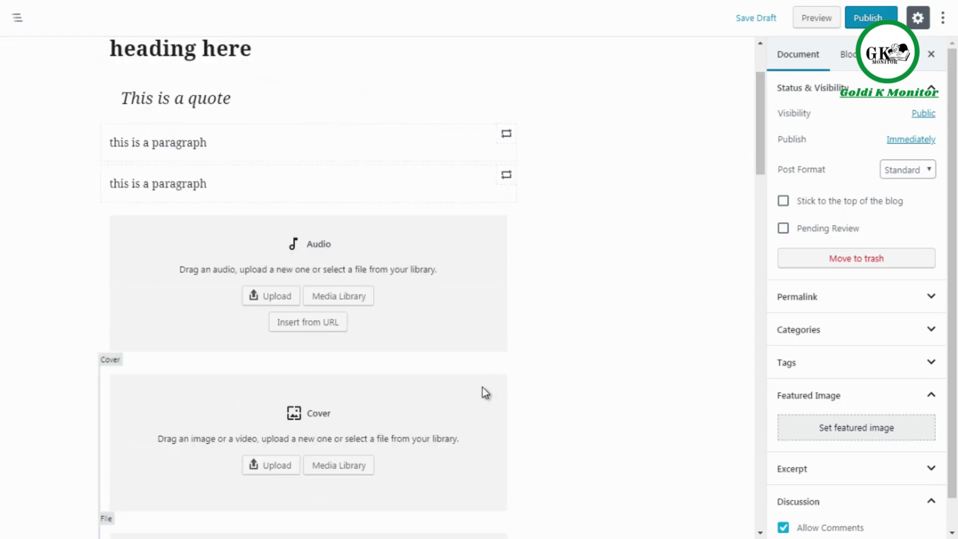
click(90, 373)
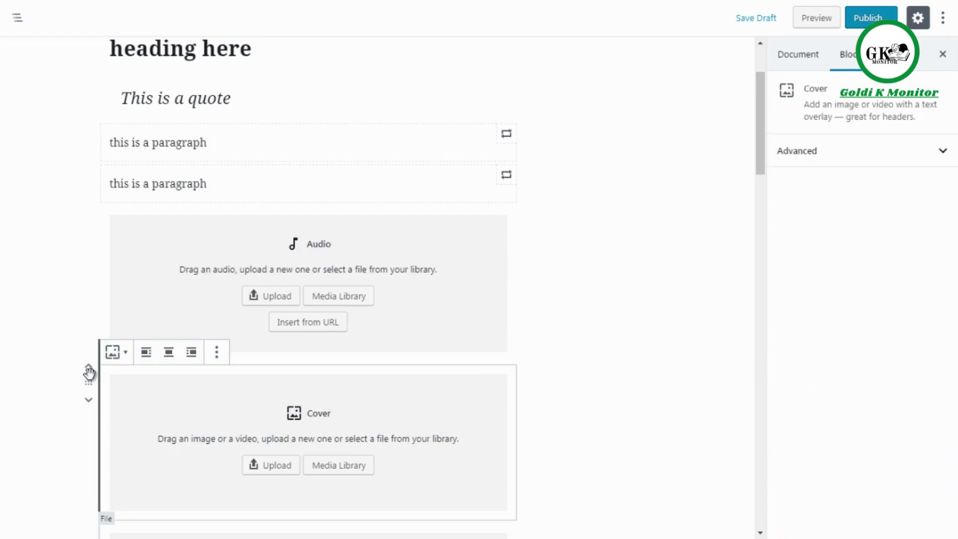
click(89, 370)
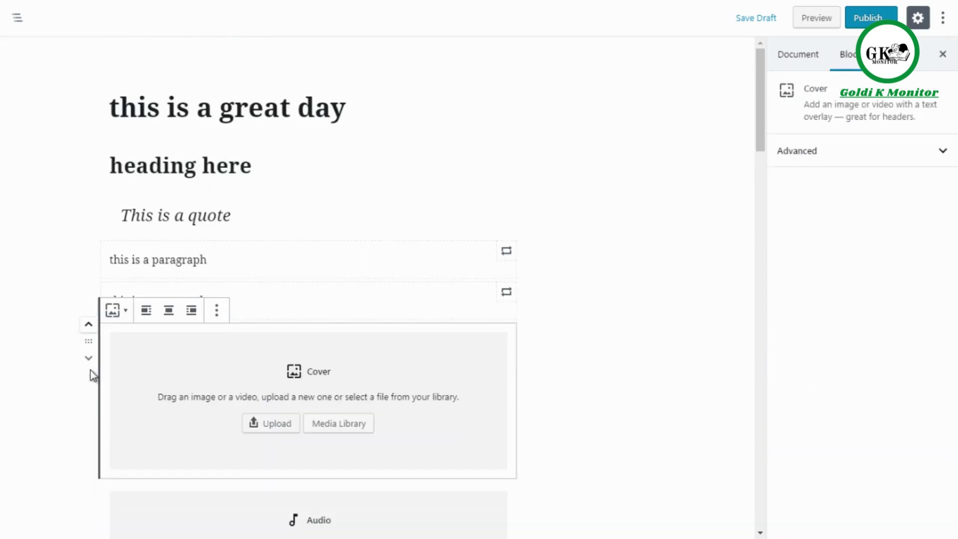
click(88, 329)
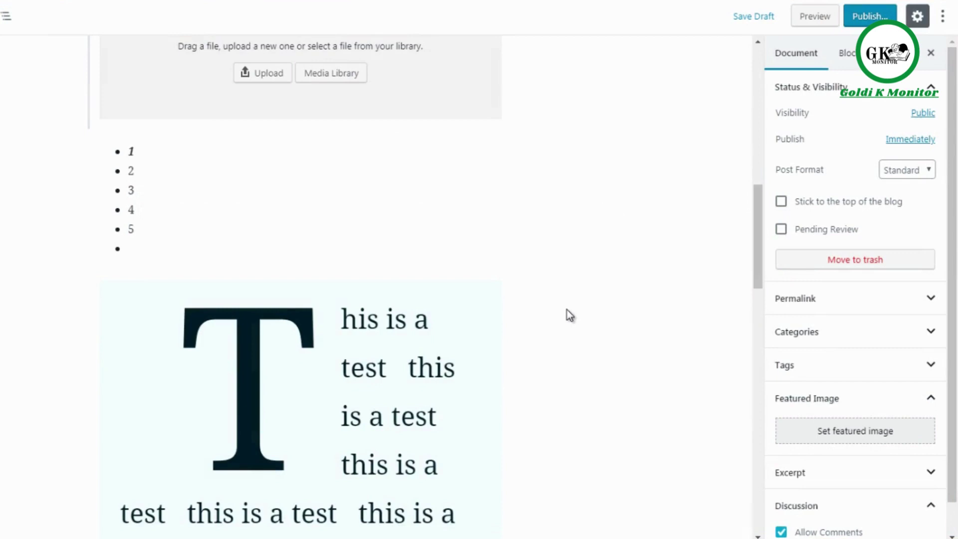
Step: Insert an empty Code block from the formatting blocks between the bullet list and the drop-cap paragraph, and deselect it
mouse_move(302, 267)
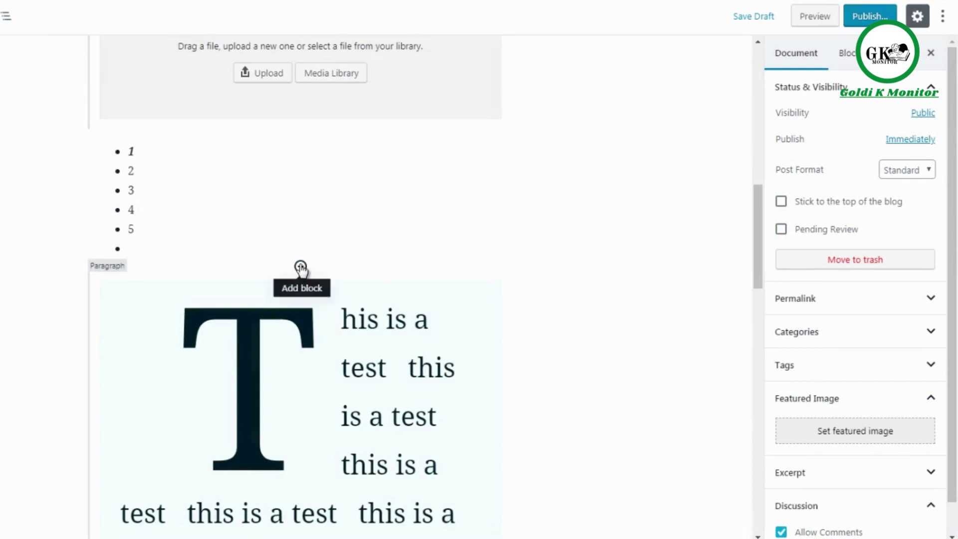
click(301, 269)
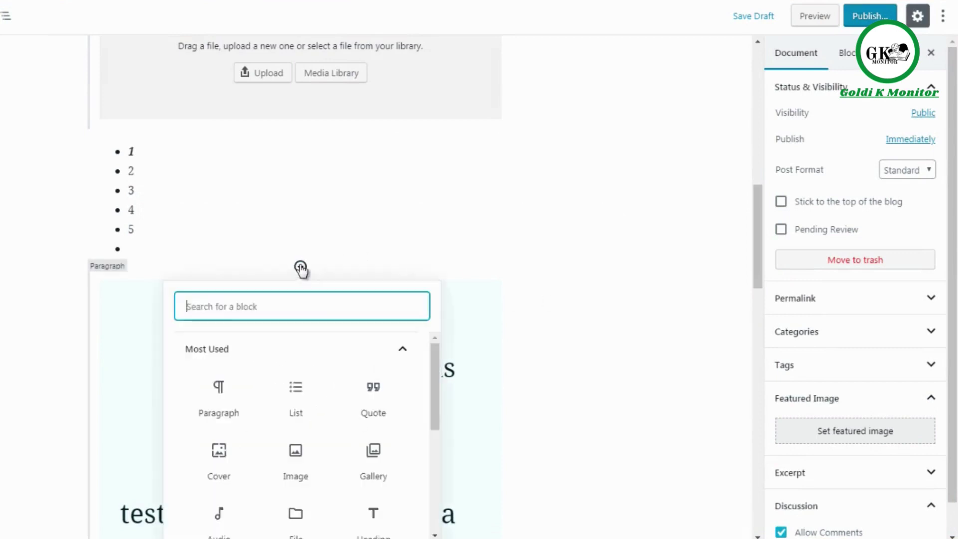
click(403, 350)
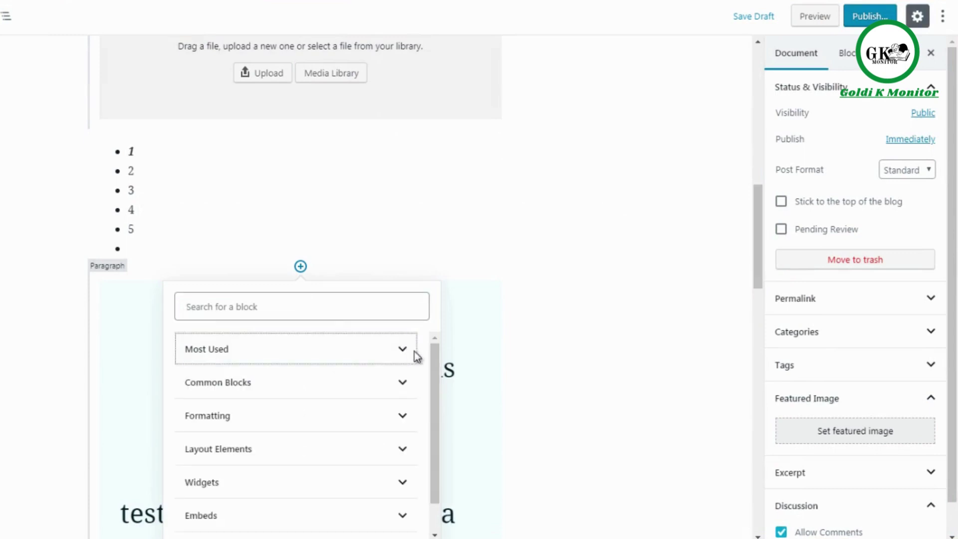
scroll(419, 364, down, 1)
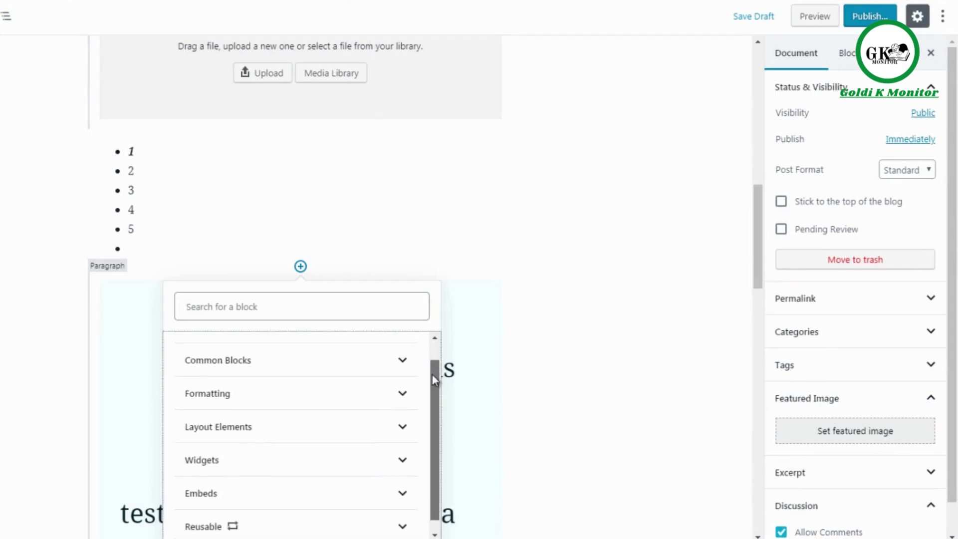
click(391, 400)
drag(430, 393, 431, 394)
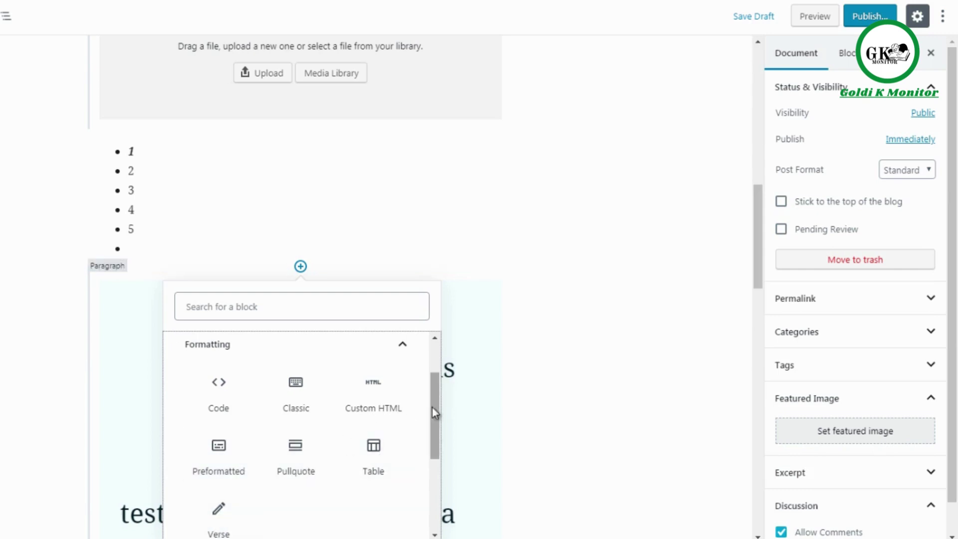
drag(432, 408, 433, 411)
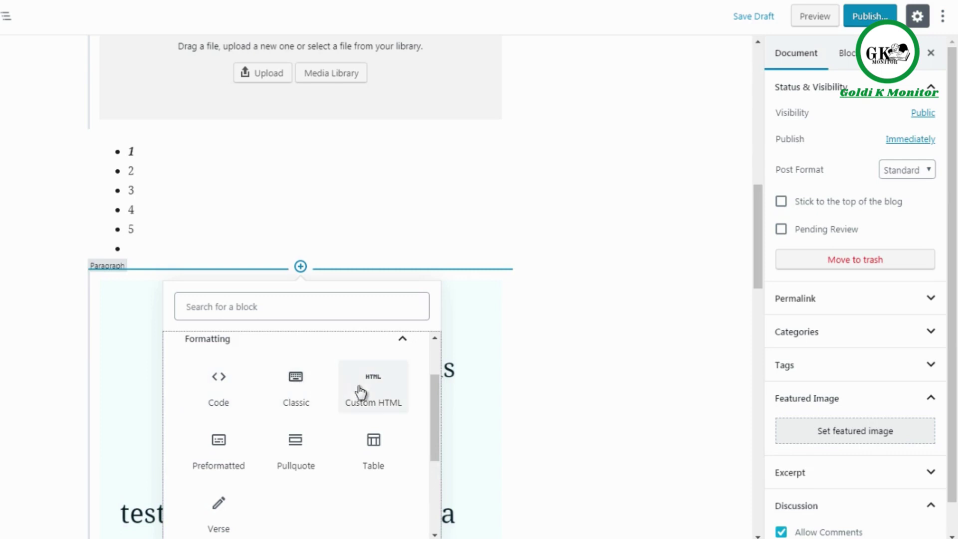
click(230, 399)
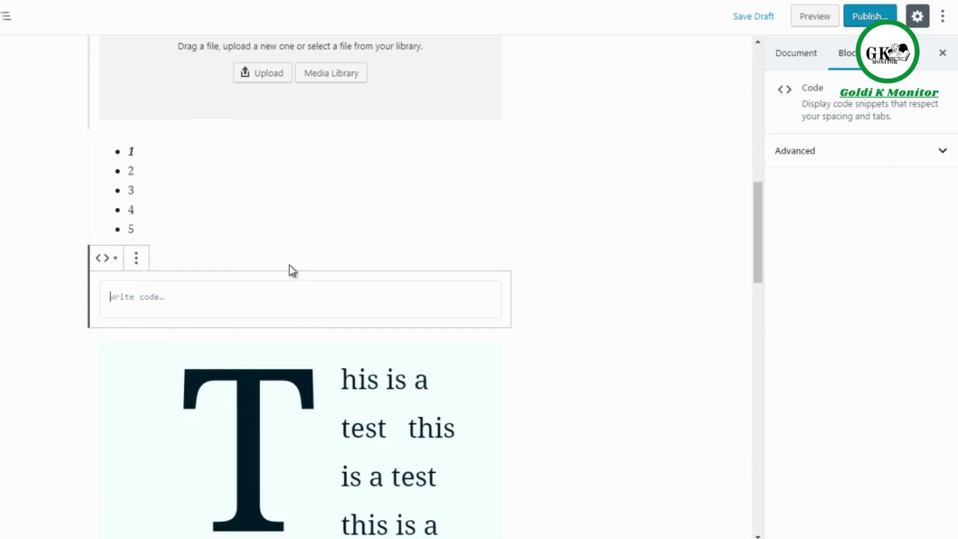
click(560, 263)
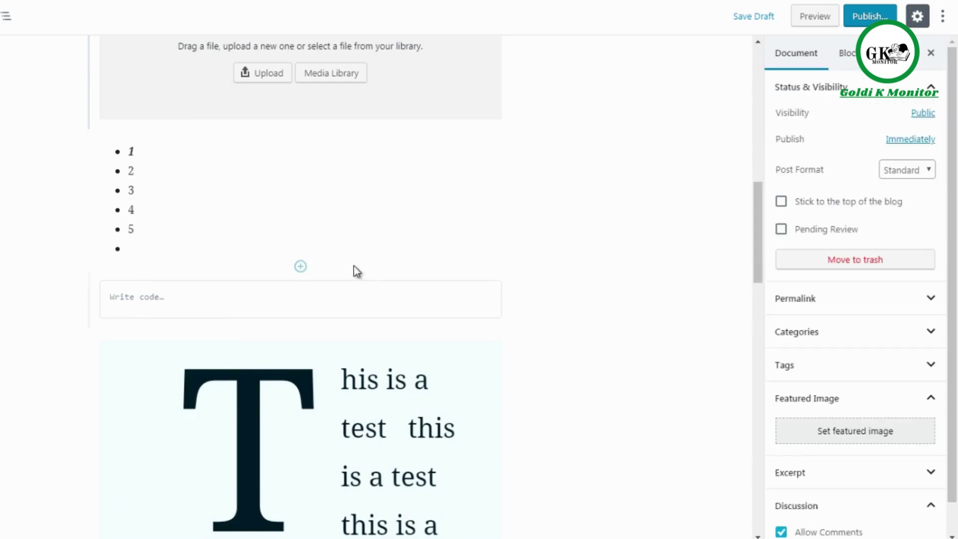
Step: Insert a Custom HTML block from the formatting blocks between the bullet list and the Code block
click(300, 267)
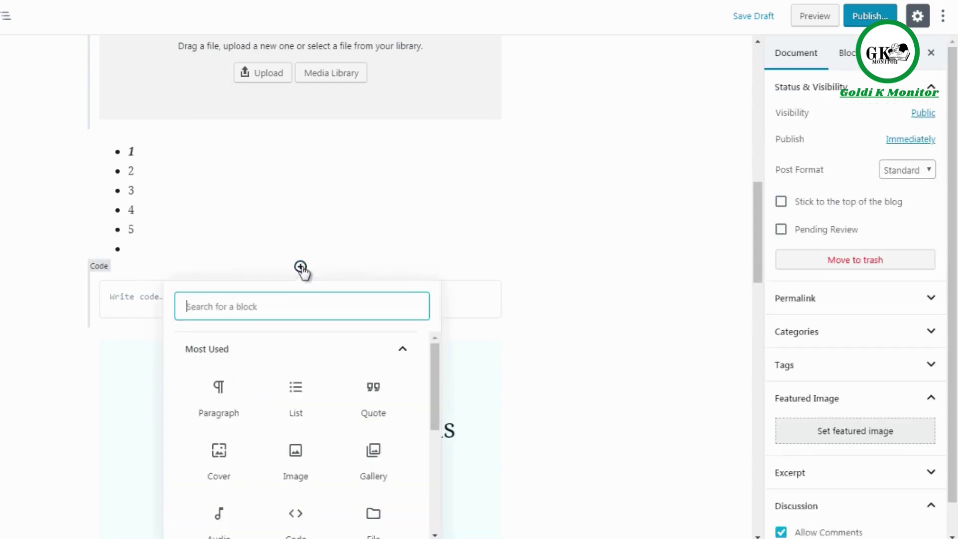
click(387, 355)
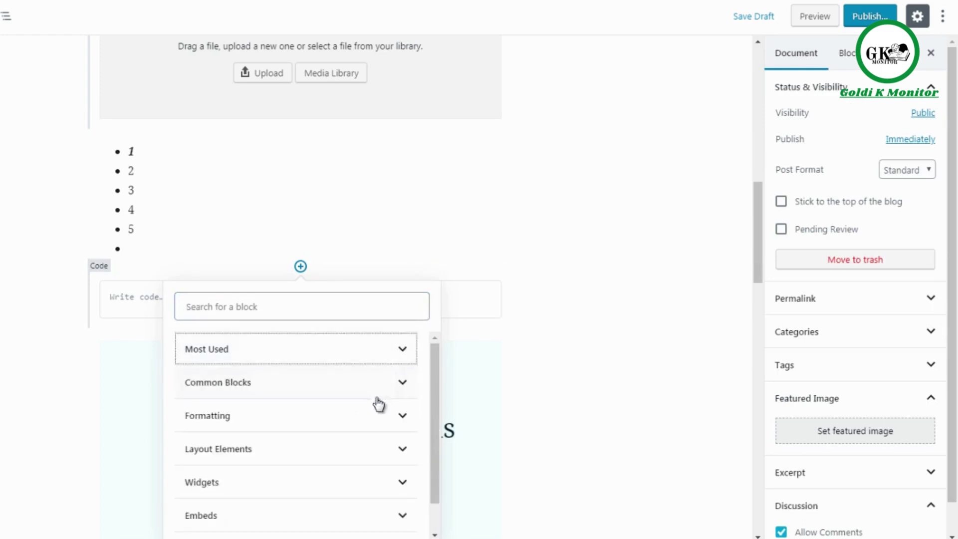
click(374, 419)
scroll(433, 405, down, 1)
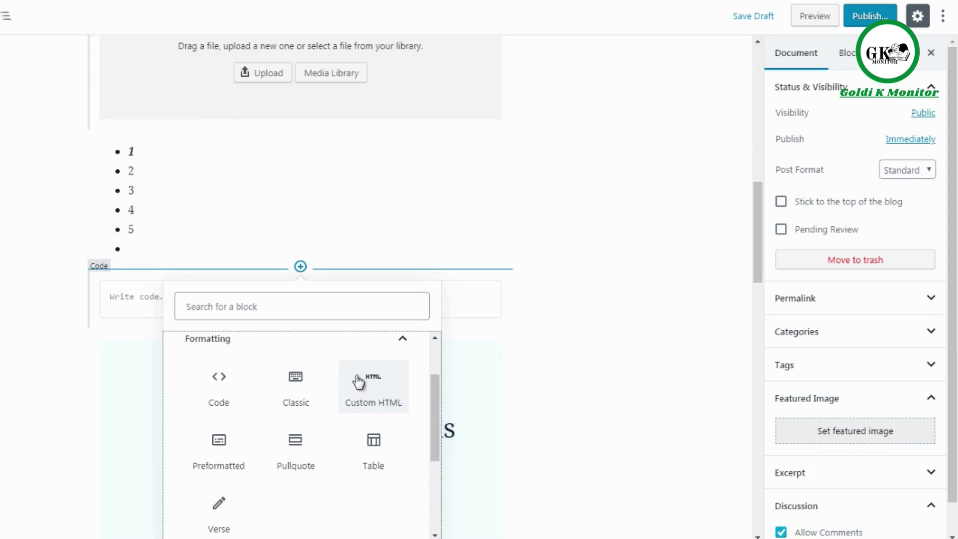
click(381, 394)
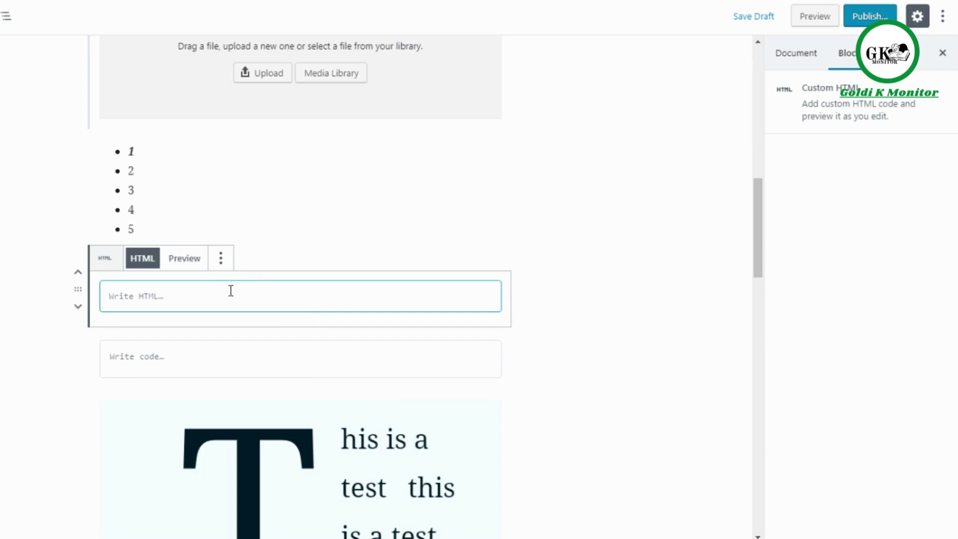
text(<a)
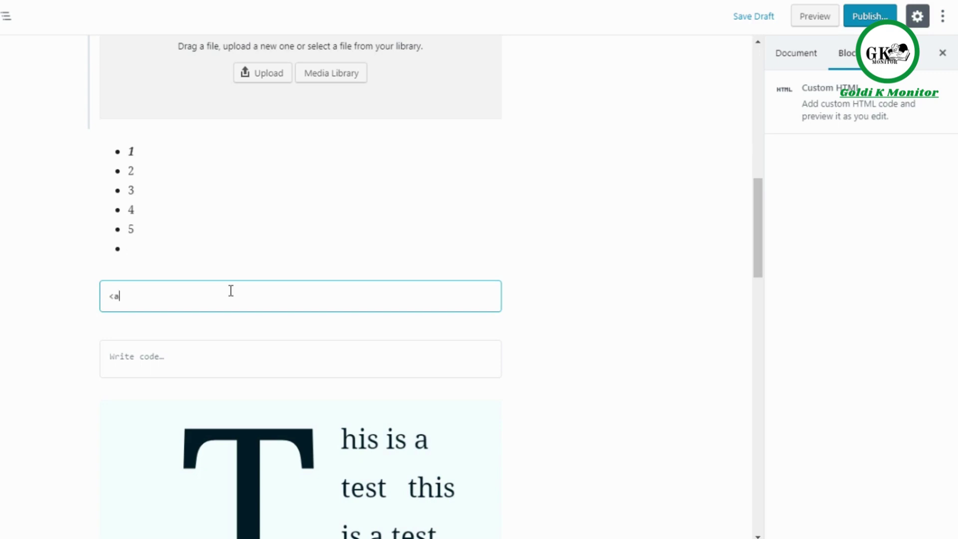
text(f=http://go)
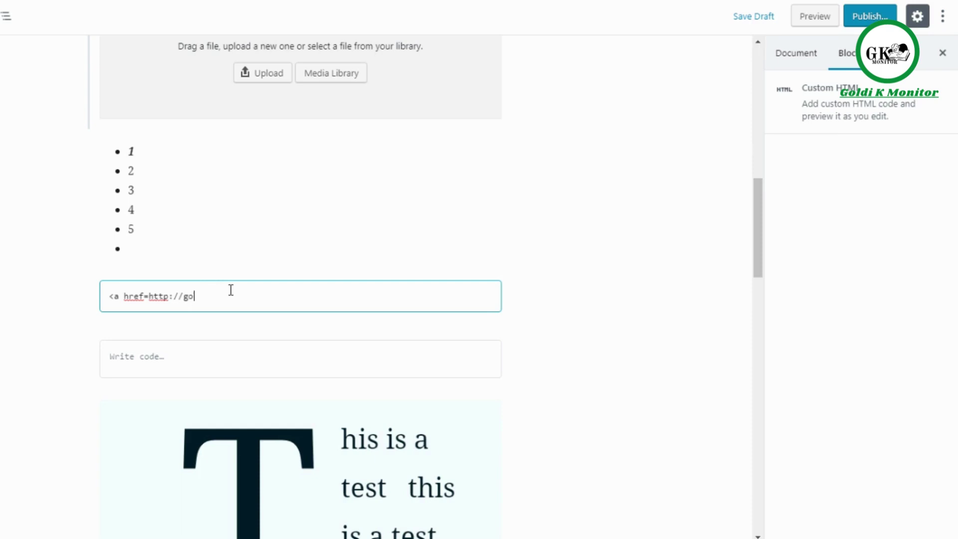
text(ogle.com"><google)
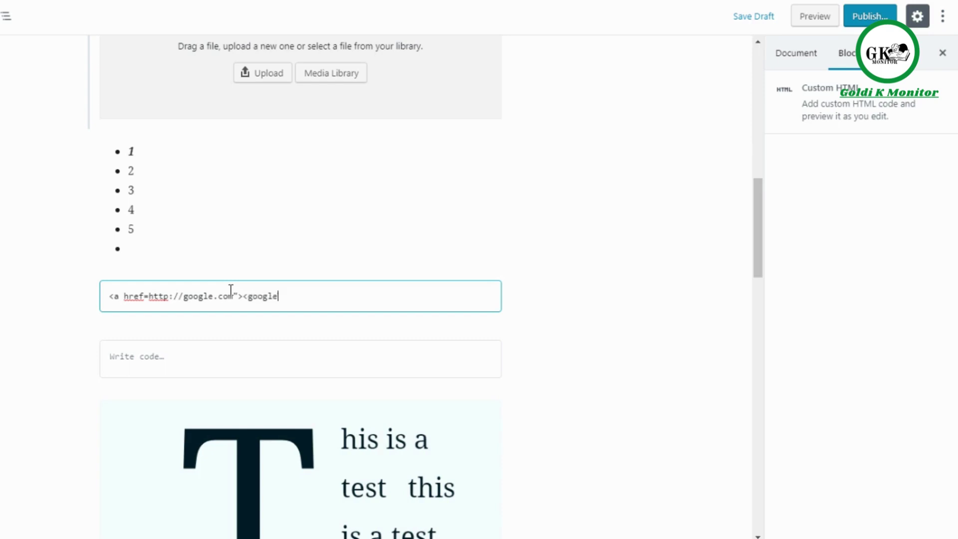
key(BackSpace)
key(BackSpace)
key(BackSpace)
key(BackSpace)
key(BackSpace)
key(BackSpace)
key(BackSpace)
text(google</a>)
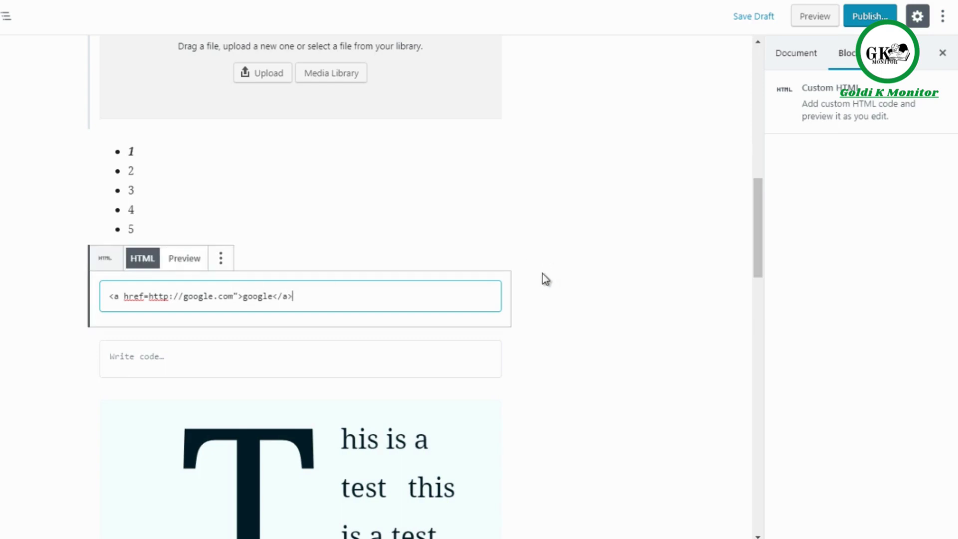
Step: Preview the rendered link in the Custom HTML block and deselect the block
click(188, 265)
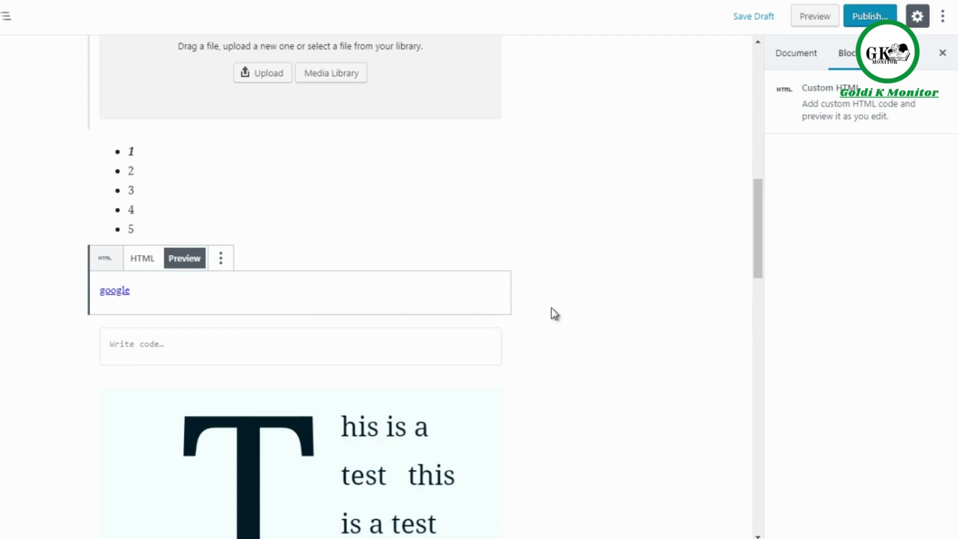
mouse_move(304, 321)
click(381, 236)
scroll(381, 235, down, 2)
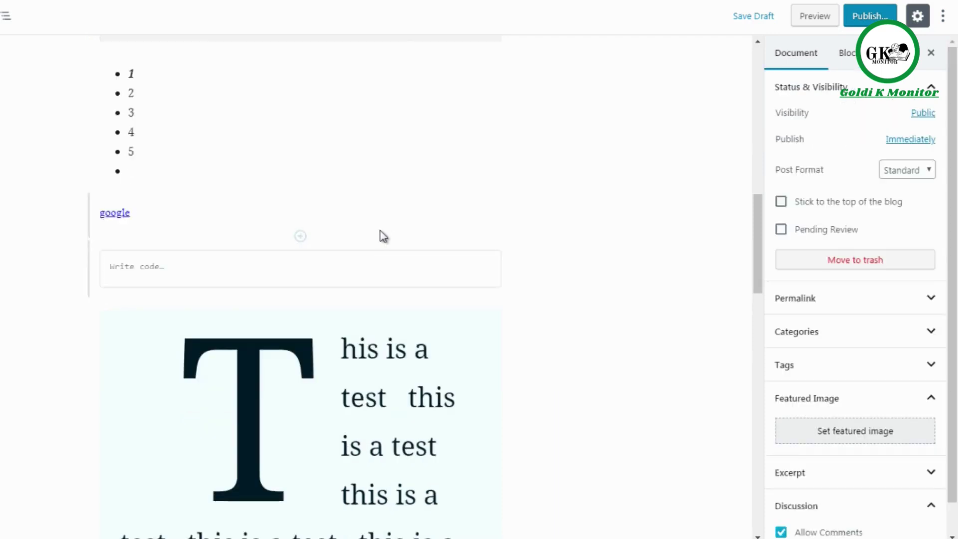
Step: Insert a Classic block from the formatting blocks between the google link and the empty Code block
click(301, 237)
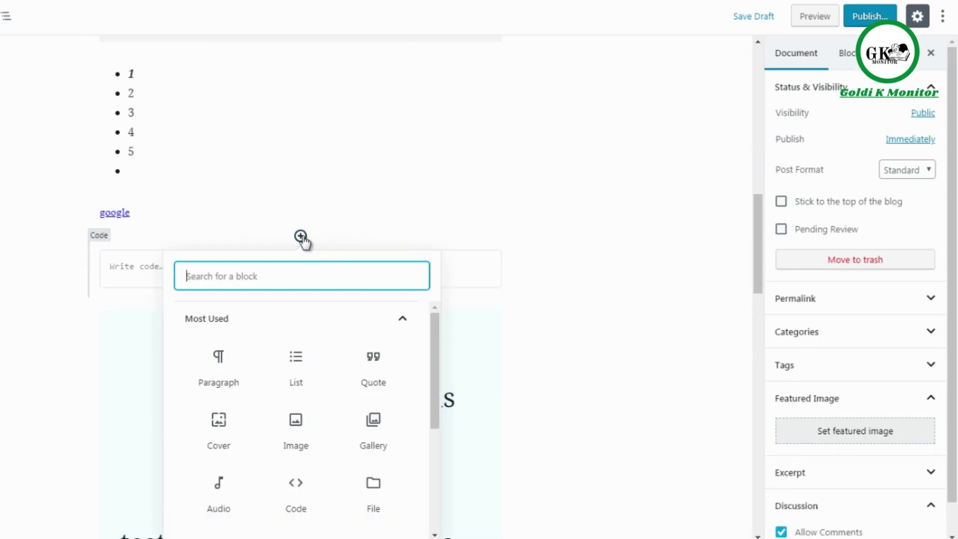
click(409, 323)
click(396, 386)
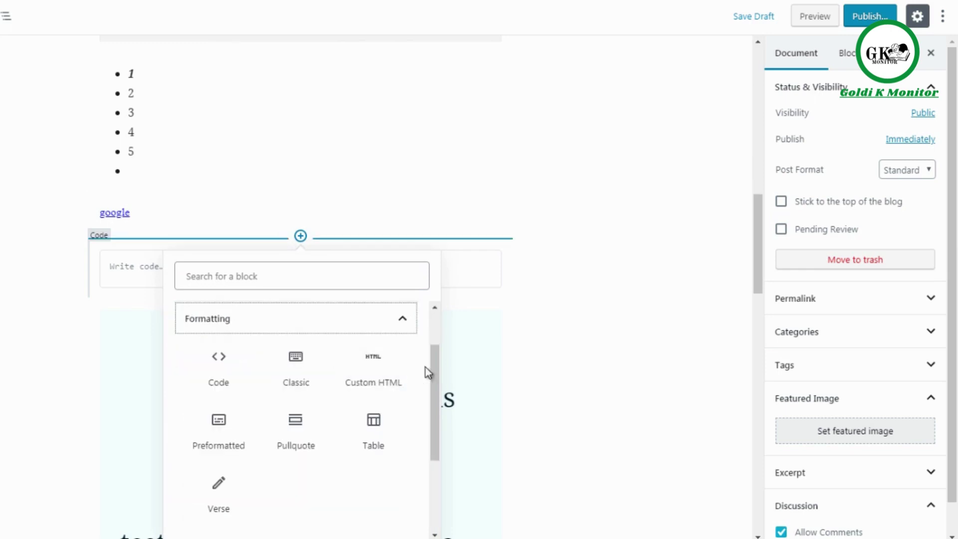
click(297, 367)
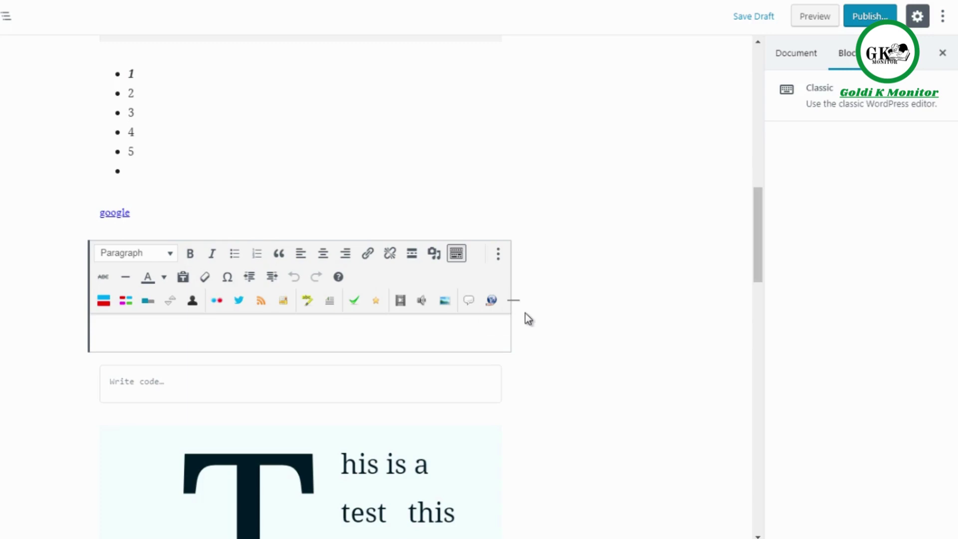
Step: Insert a Preformatted block reading "hello" between the Classic block and the Code block, and deselect it
mouse_move(299, 355)
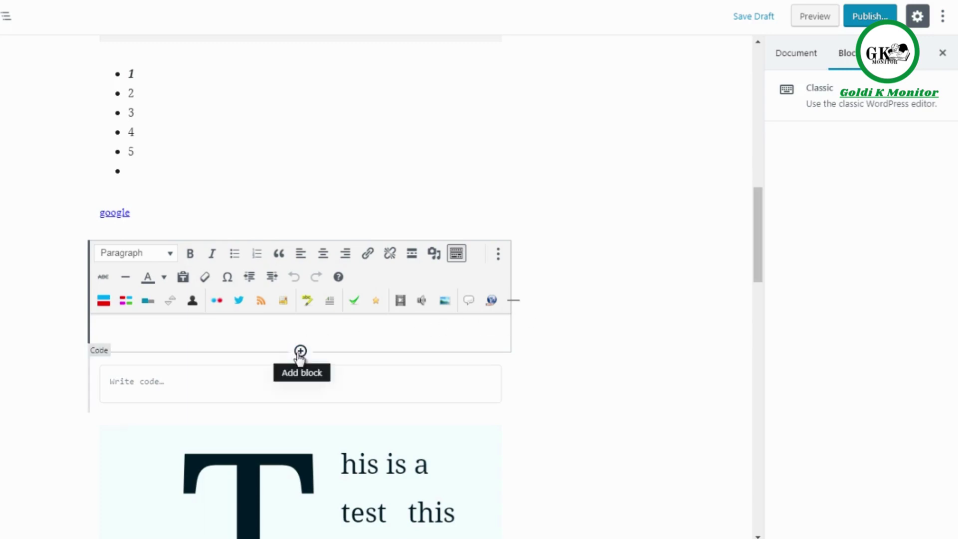
click(300, 352)
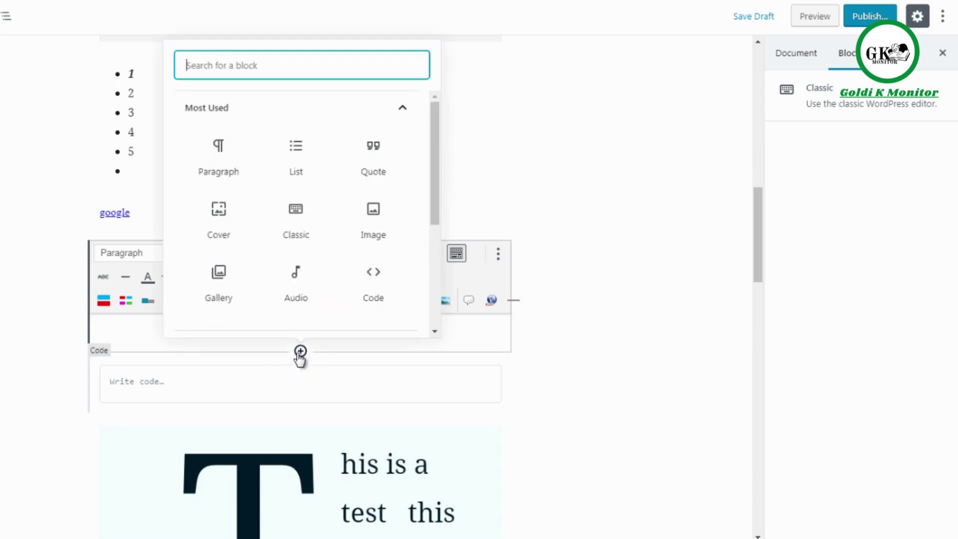
click(367, 114)
click(350, 176)
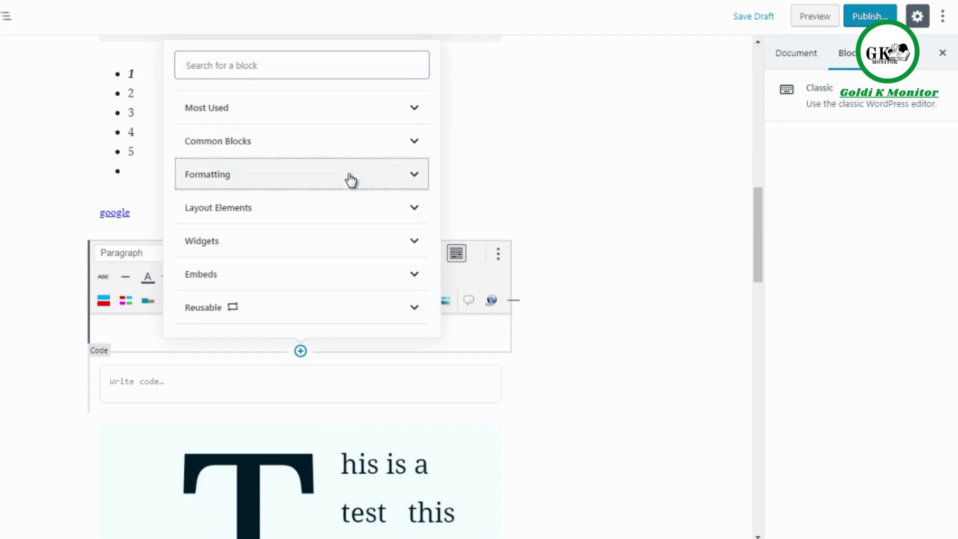
click(218, 222)
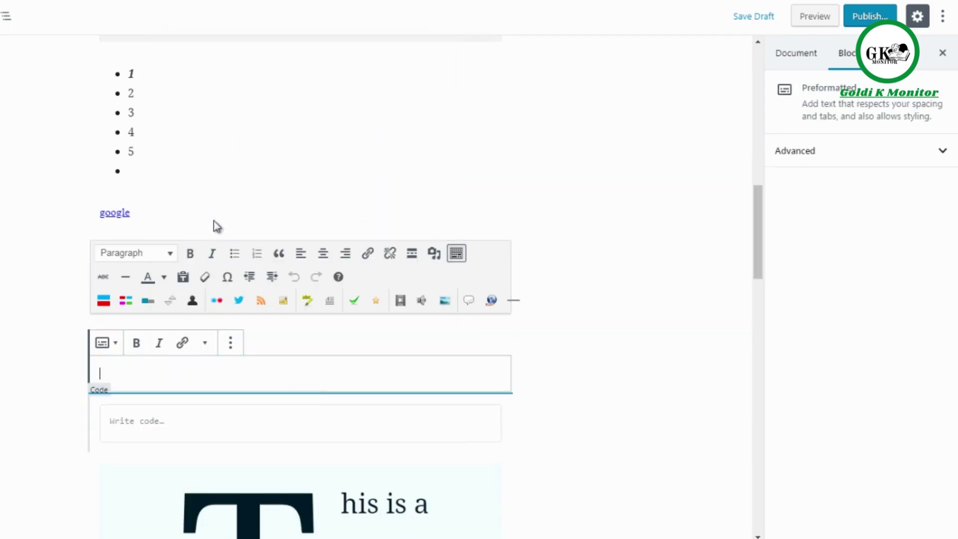
text(hello)
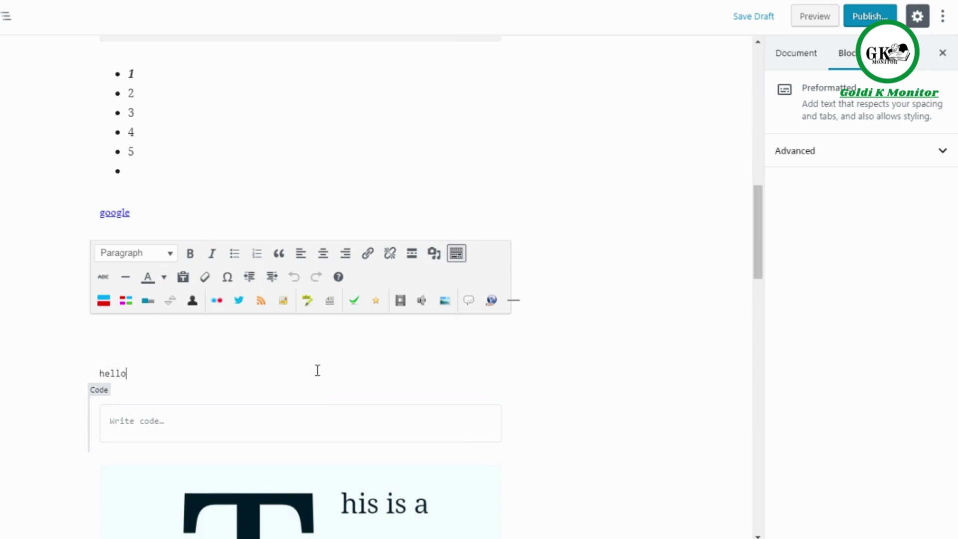
key(ctrl+a)
key(ctrl+a)
click(635, 274)
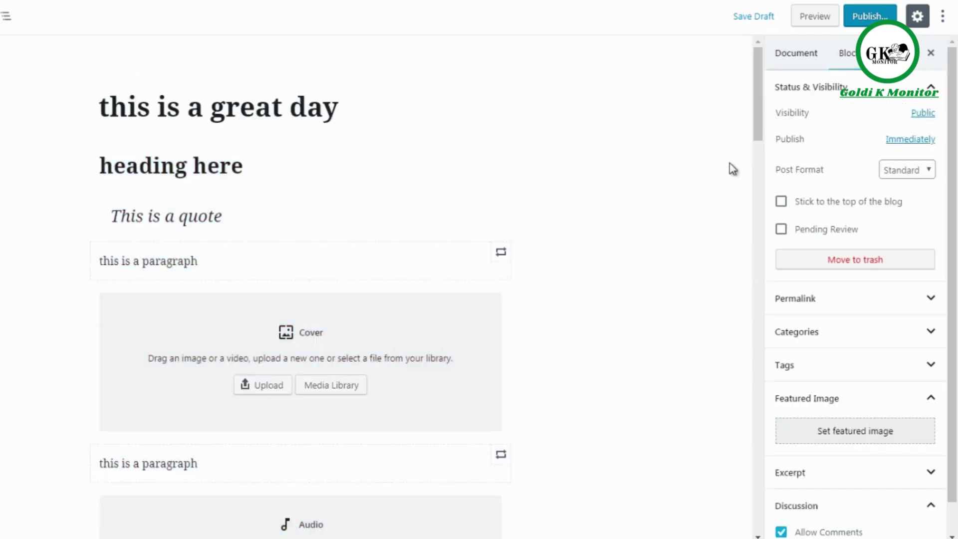
Step: Remove the empty Code block above the drop-cap paragraph and make the preformatted text read "test"
click(756, 161)
drag(755, 166, 769, 247)
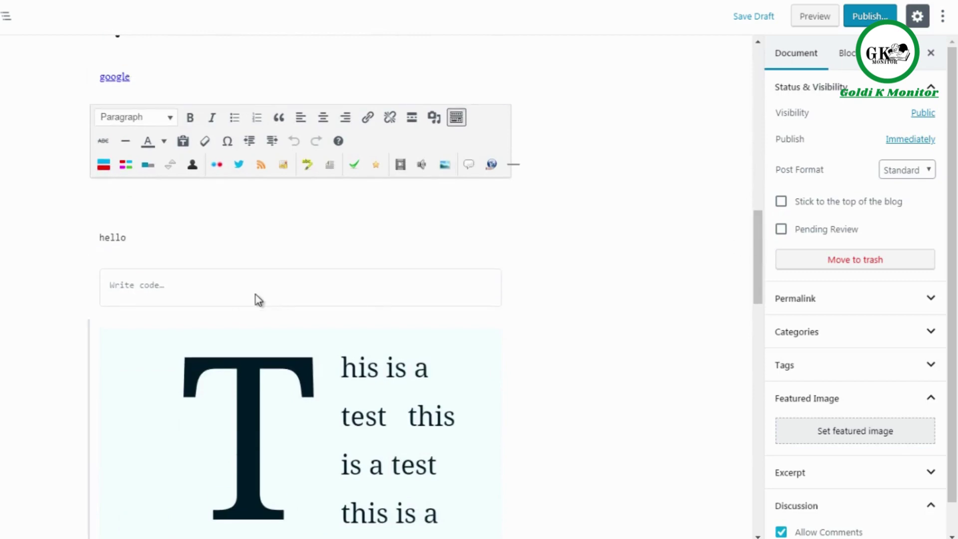
shift+click(212, 290)
key(Escape)
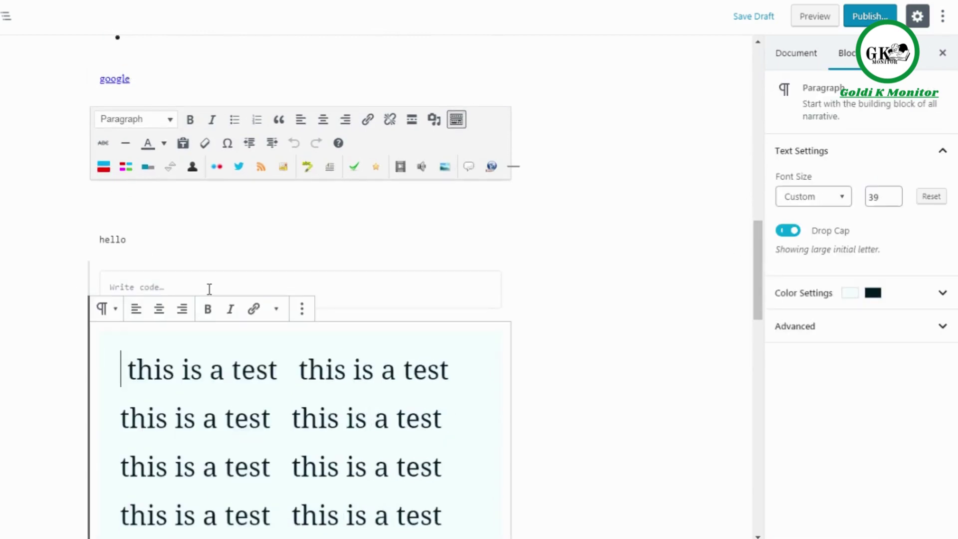
click(183, 287)
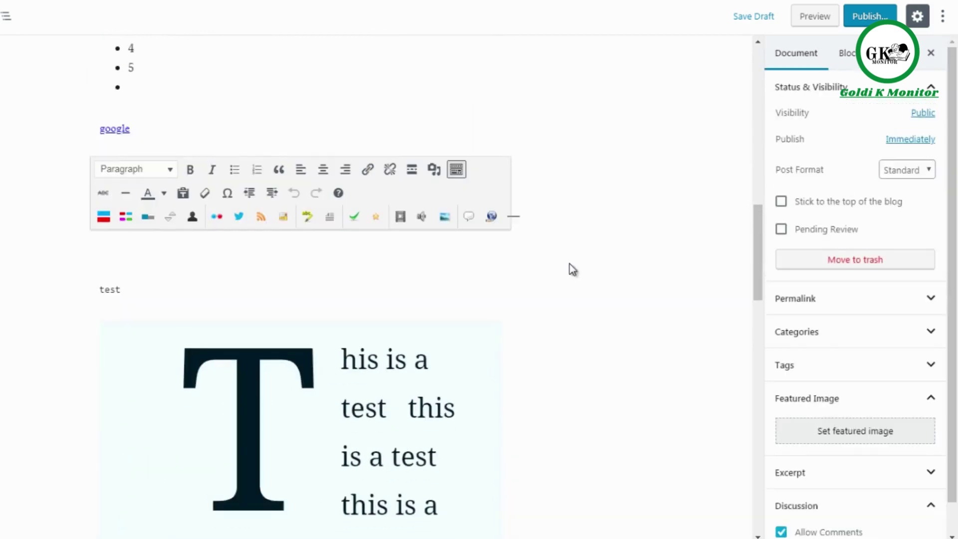
click(287, 280)
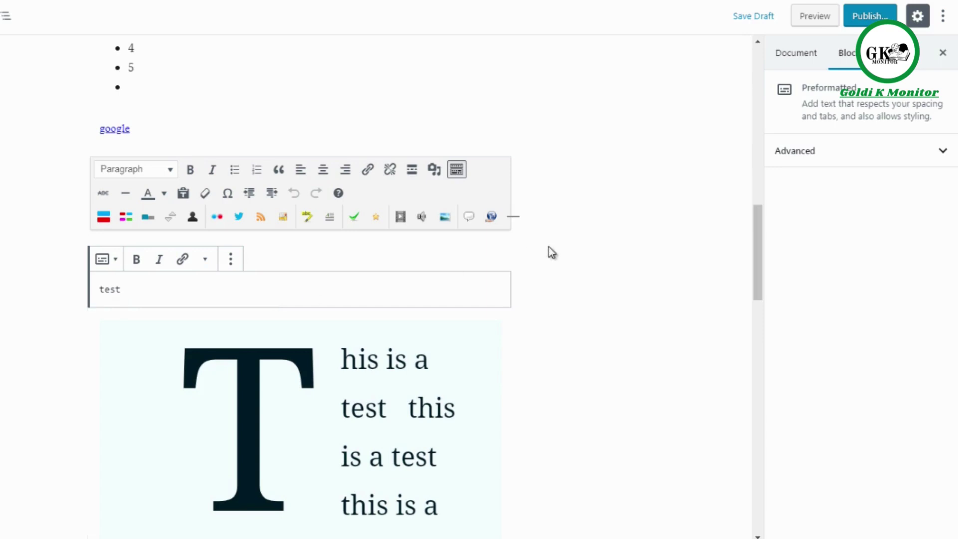
click(536, 277)
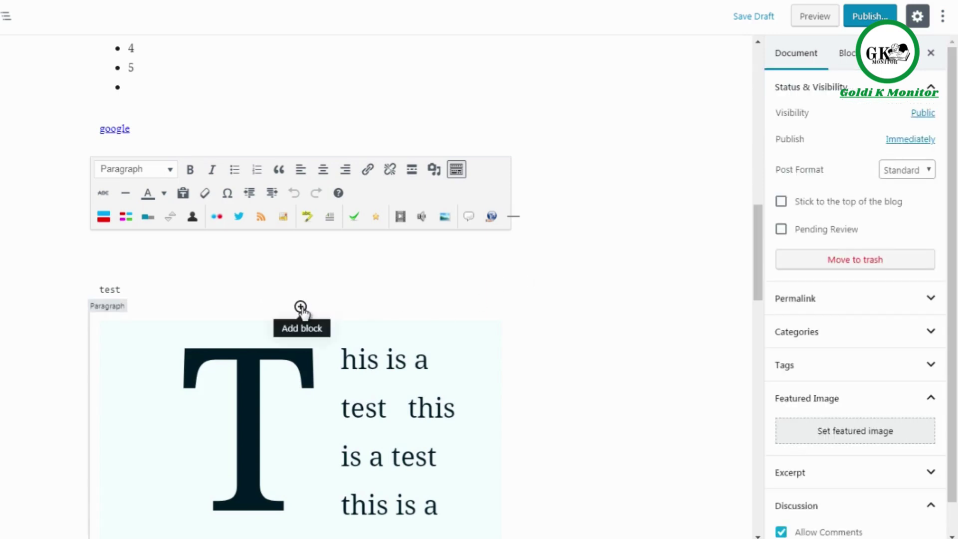
Step: Insert a Table block from the formatting blocks between the preformatted text and the drop-cap paragraph
click(301, 307)
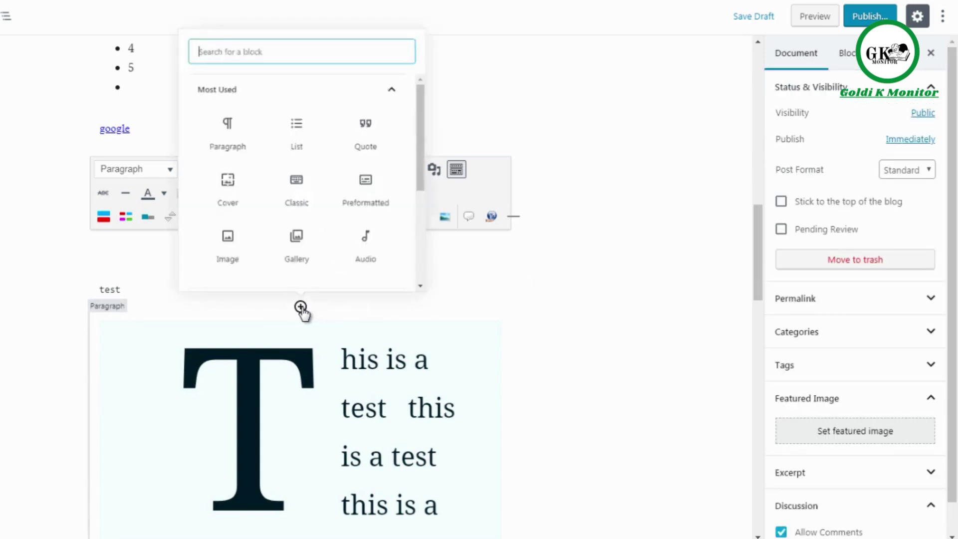
click(348, 69)
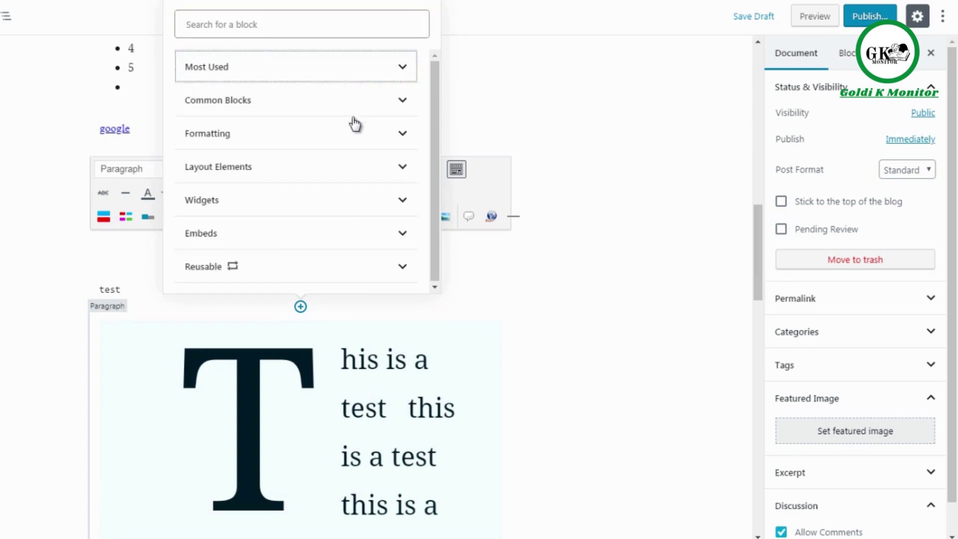
click(356, 149)
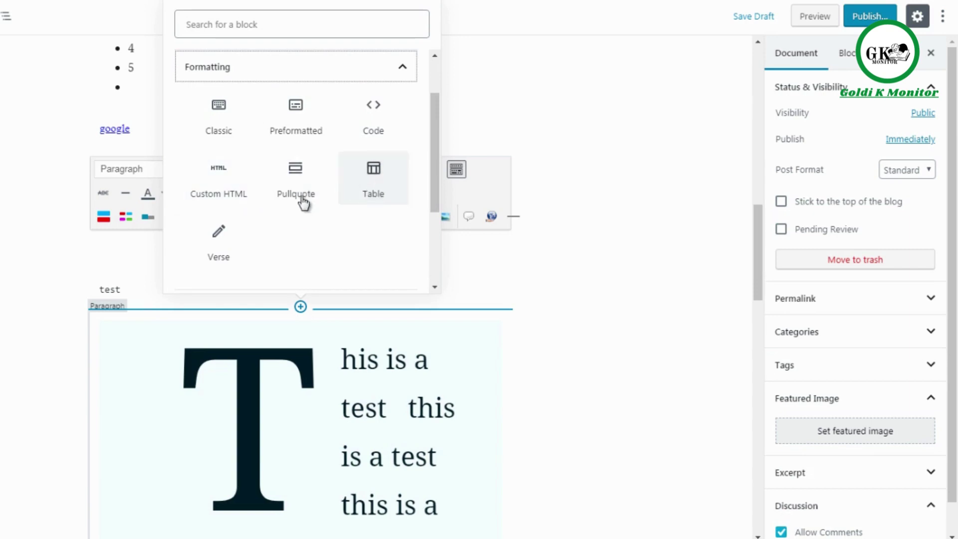
click(373, 202)
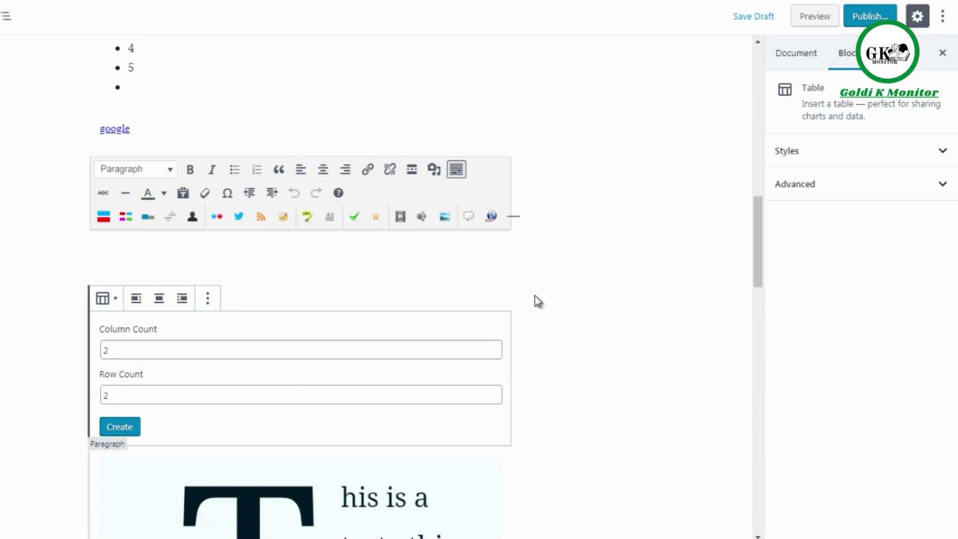
Step: Create the table with 3 columns and 5 rows
click(106, 349)
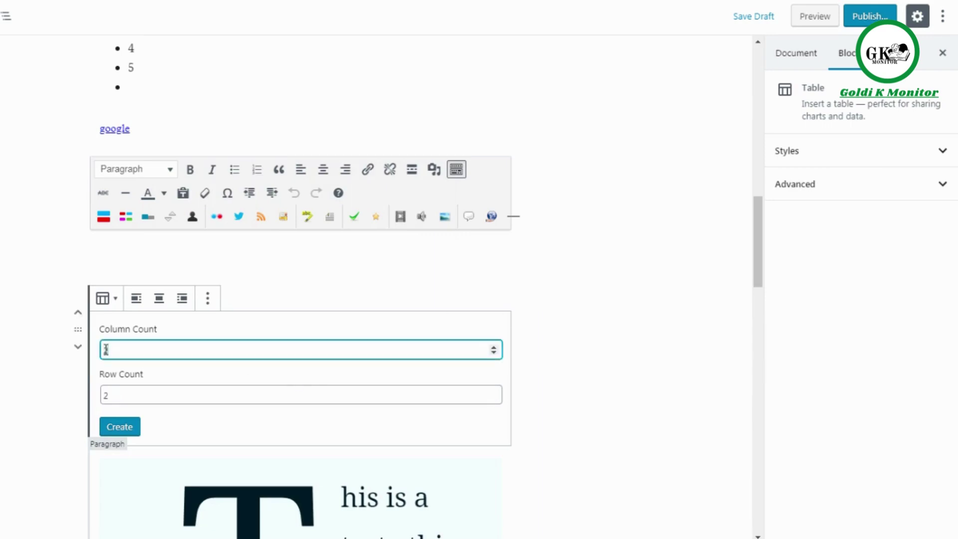
key(Up)
click(103, 395)
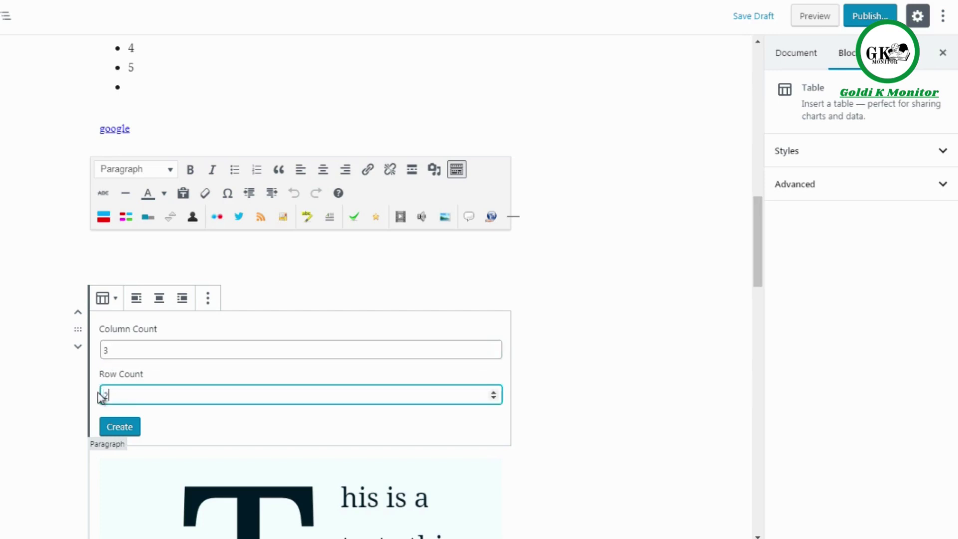
text(5)
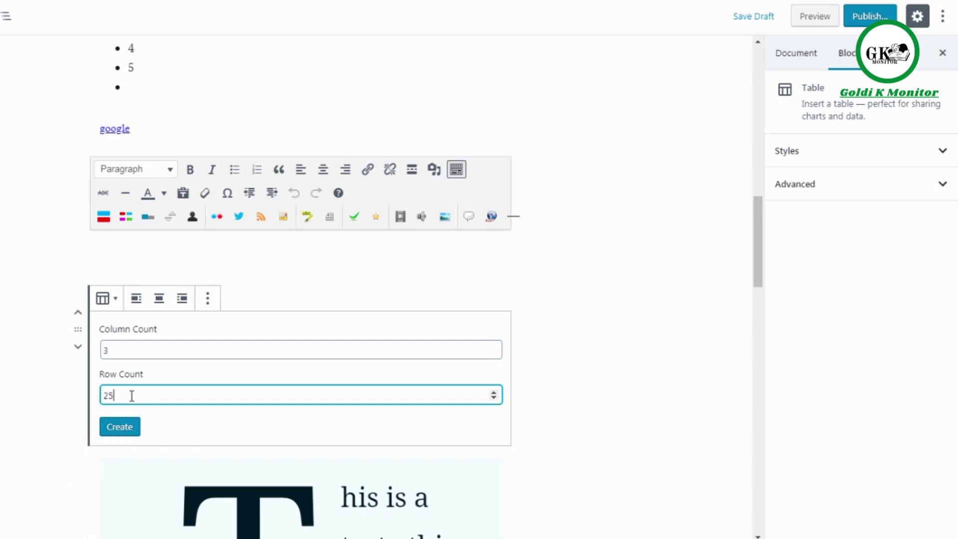
key(BackSpace)
key(BackSpace)
text(5)
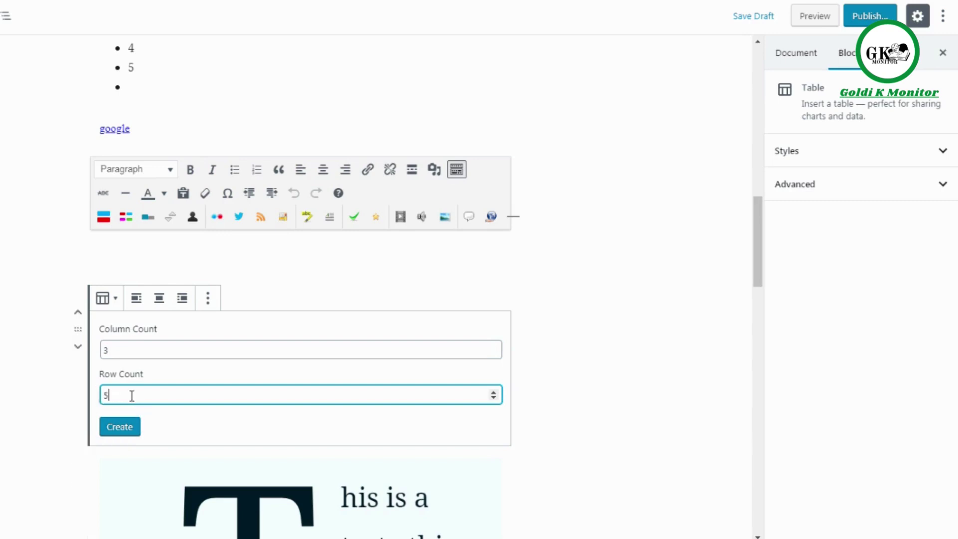
click(110, 433)
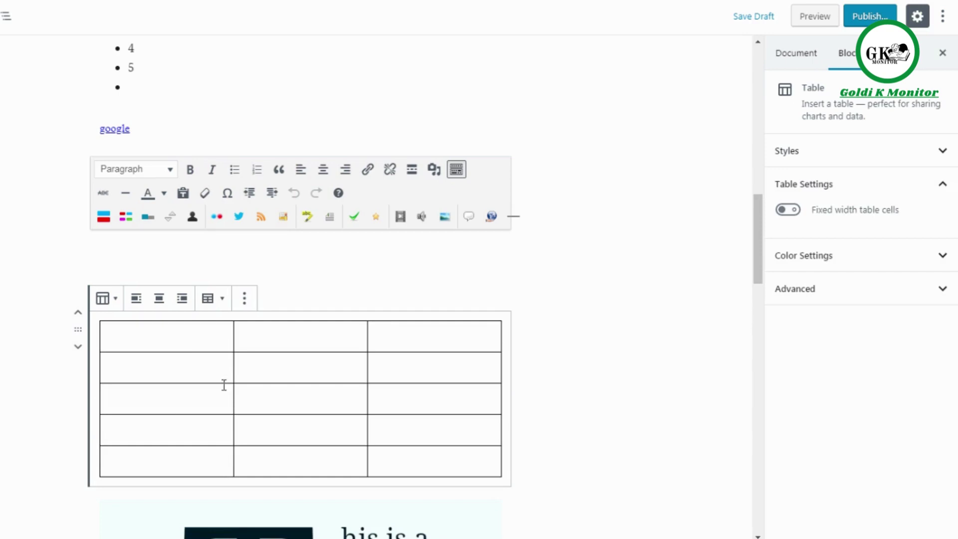
Step: Place the cursor in each cell of the table's first two rows in turn, and deselect the table
click(179, 337)
click(262, 340)
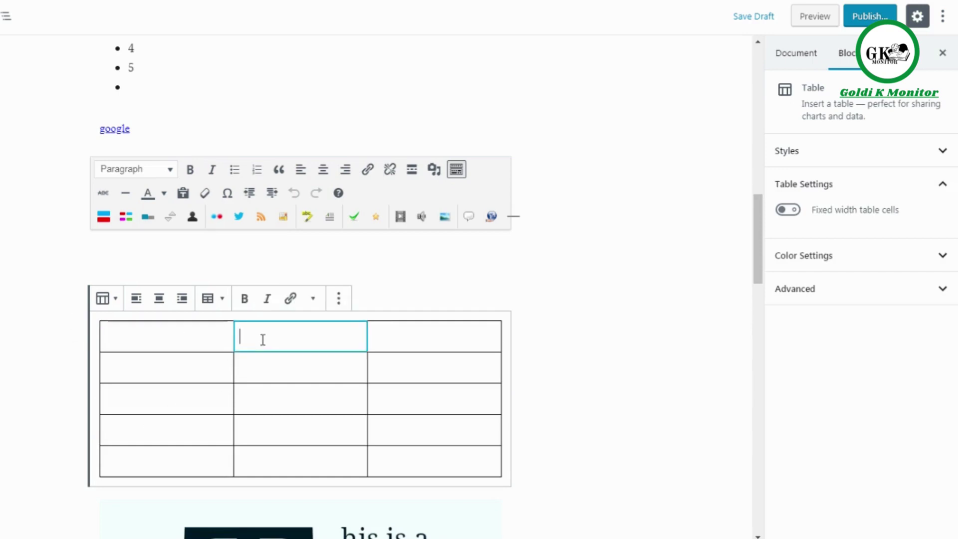
click(400, 340)
click(399, 375)
click(294, 366)
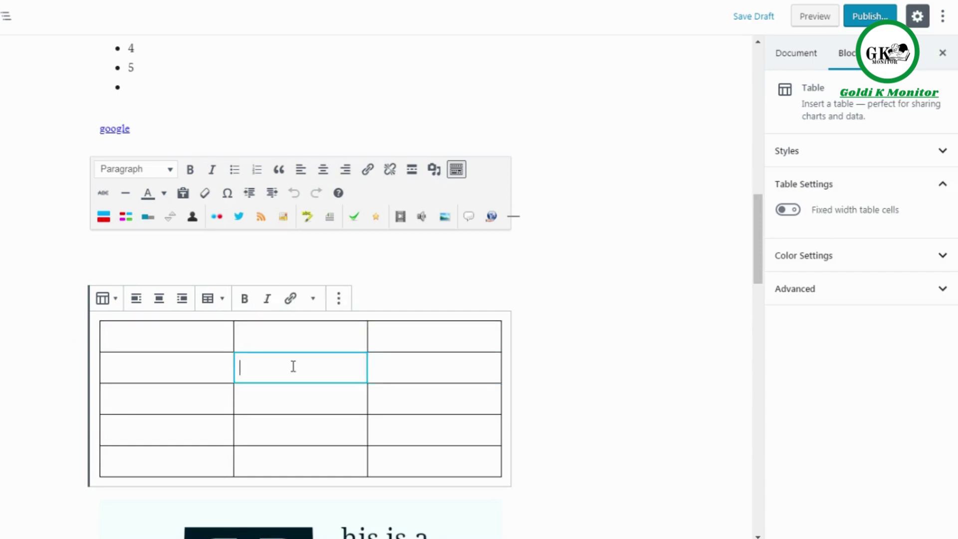
click(184, 361)
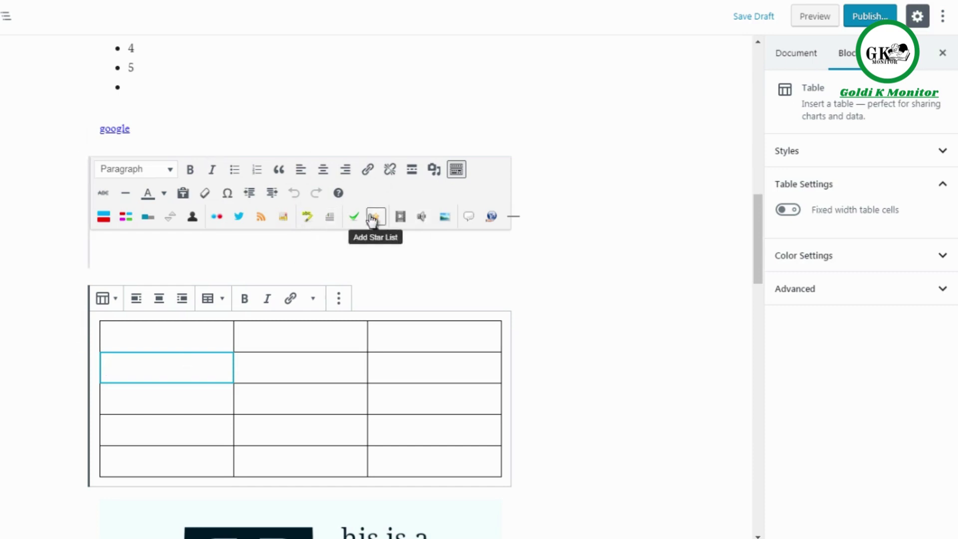
click(543, 325)
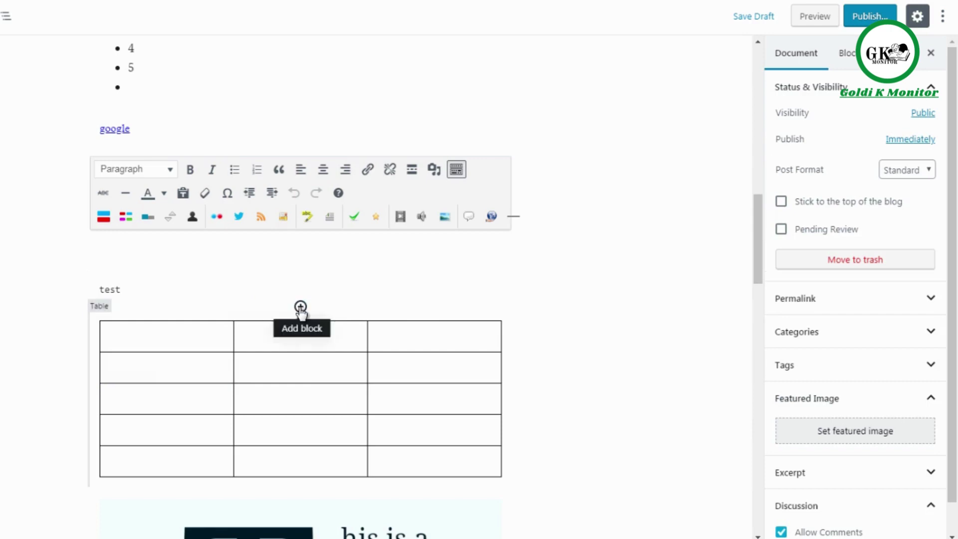
Step: Insert a Verse block reading "test" between the preformatted text and the table, and deselect it
click(300, 307)
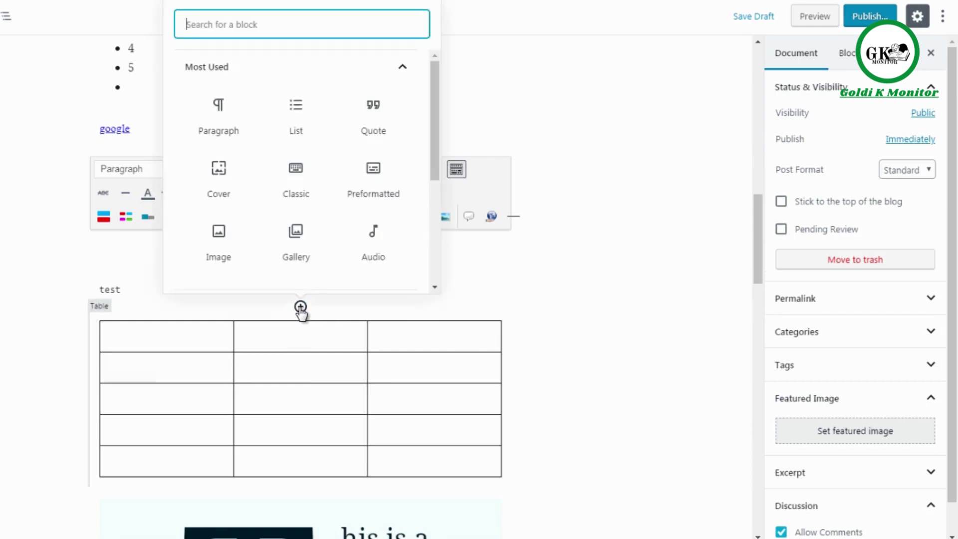
click(323, 72)
click(276, 134)
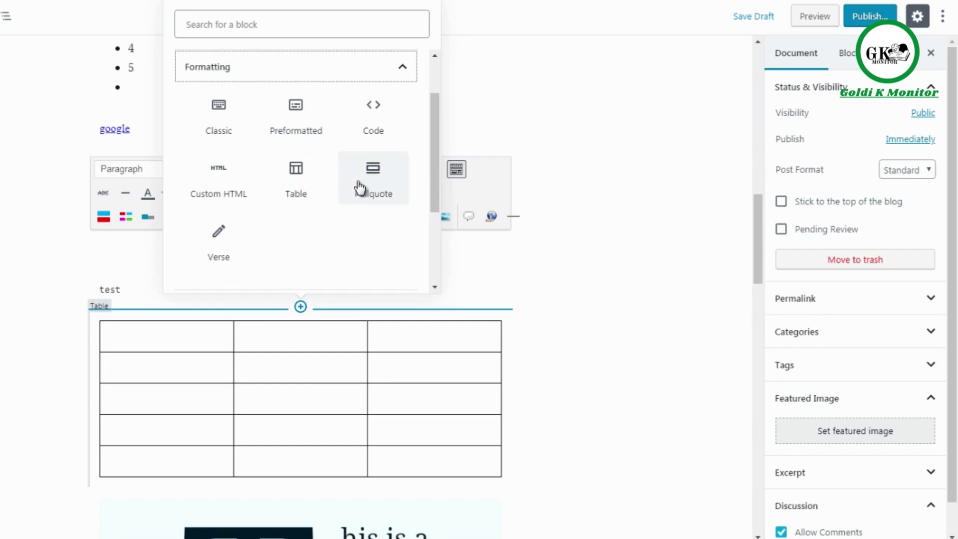
click(216, 247)
text(t)
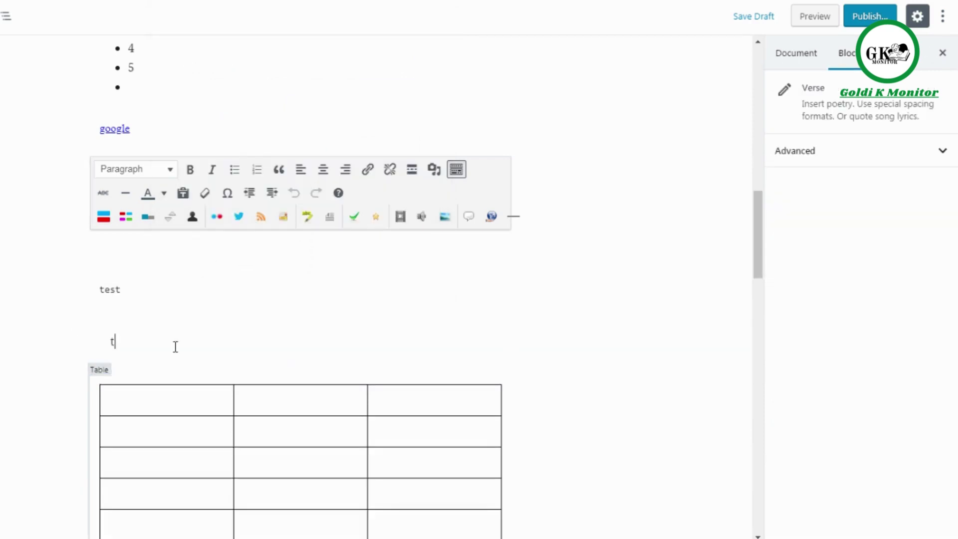
text(est)
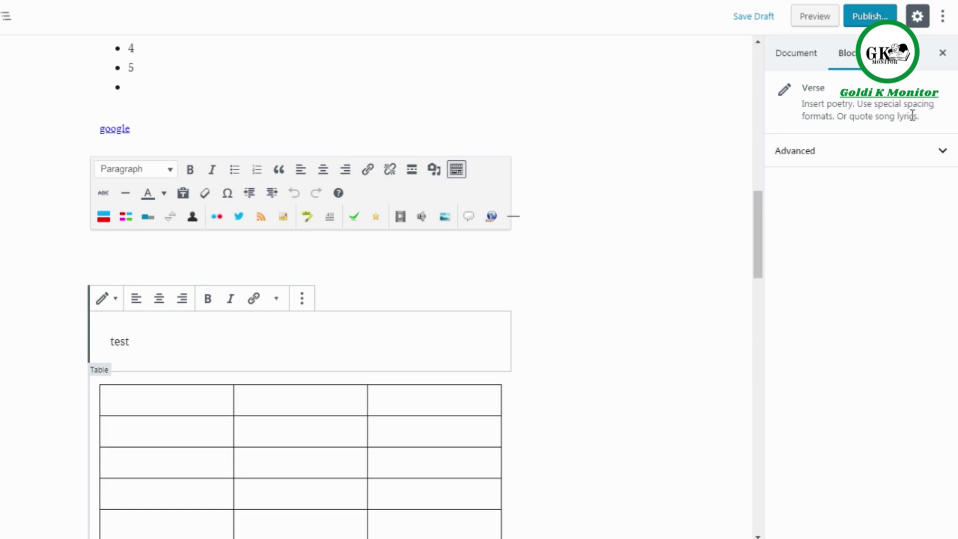
double_click(115, 342)
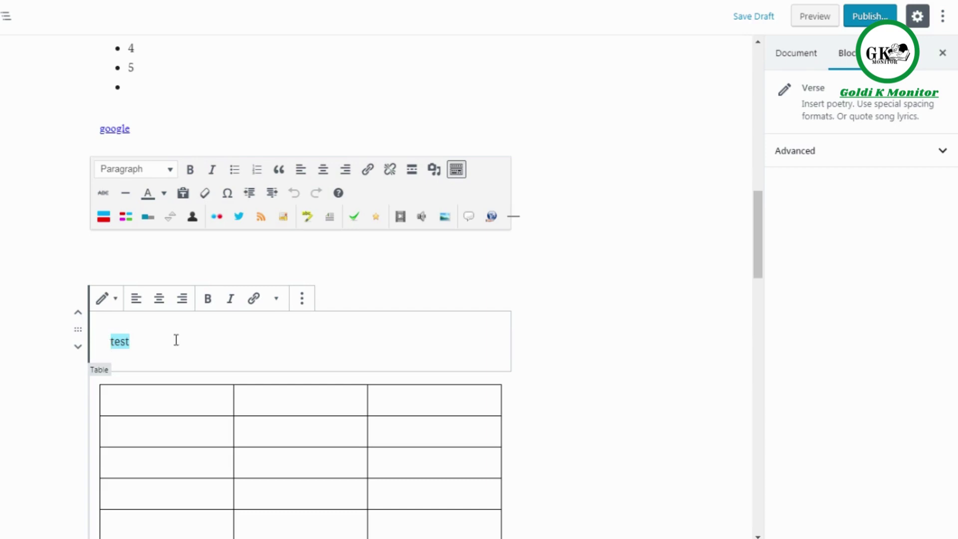
click(525, 320)
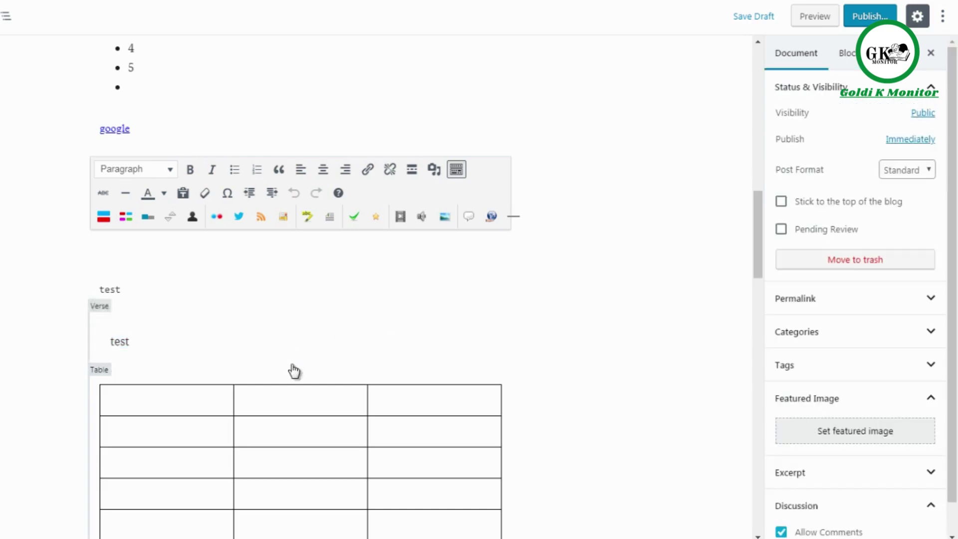
Step: Insert a Pullquote block reading "this is a quote" between the verse and the table
click(300, 371)
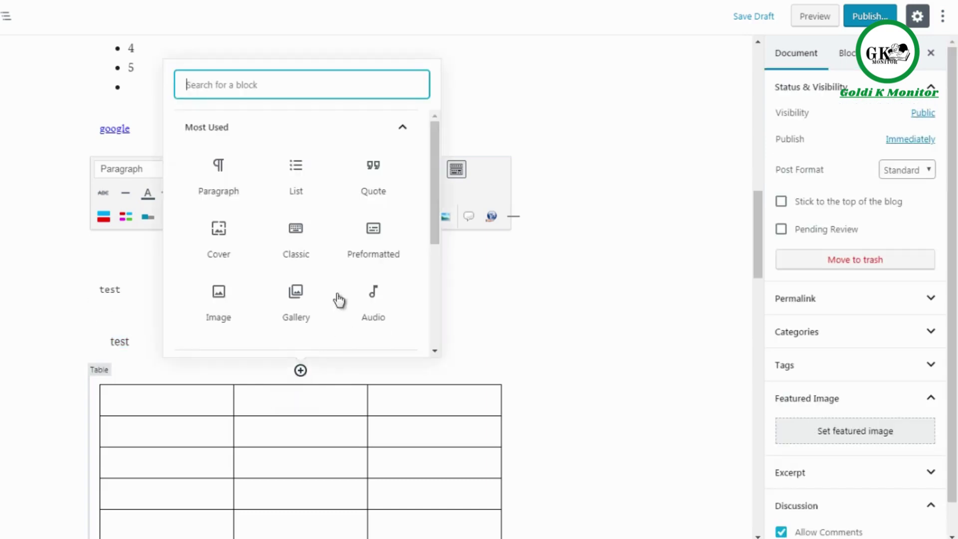
click(359, 136)
click(354, 194)
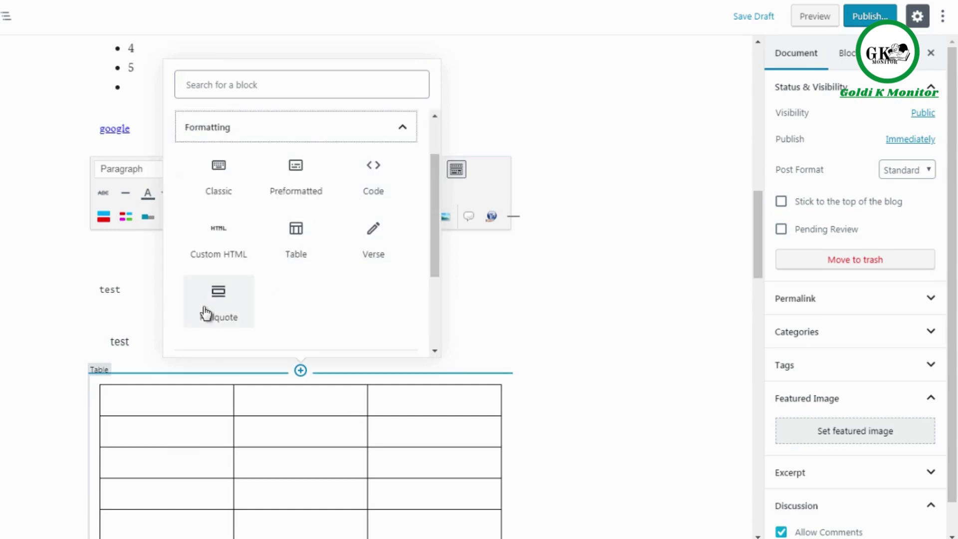
click(220, 316)
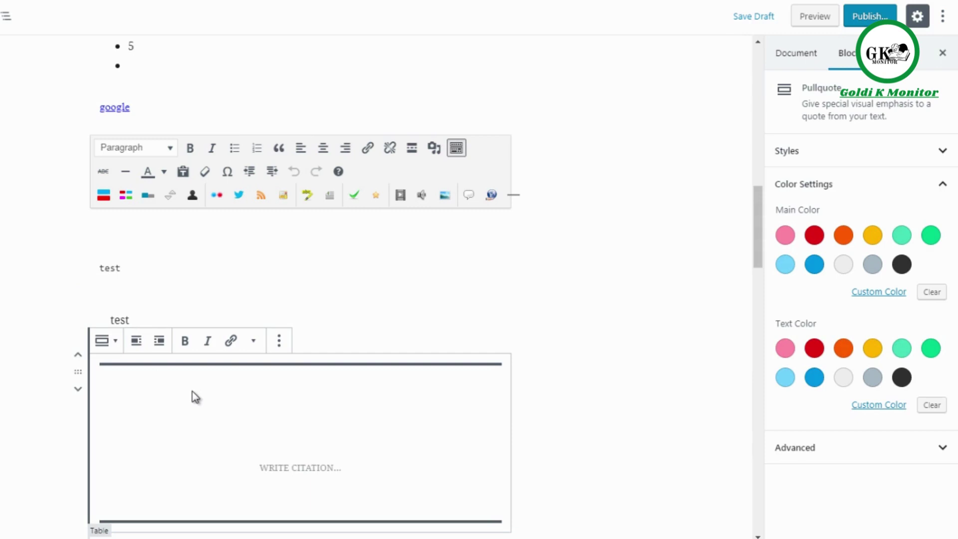
text(th)
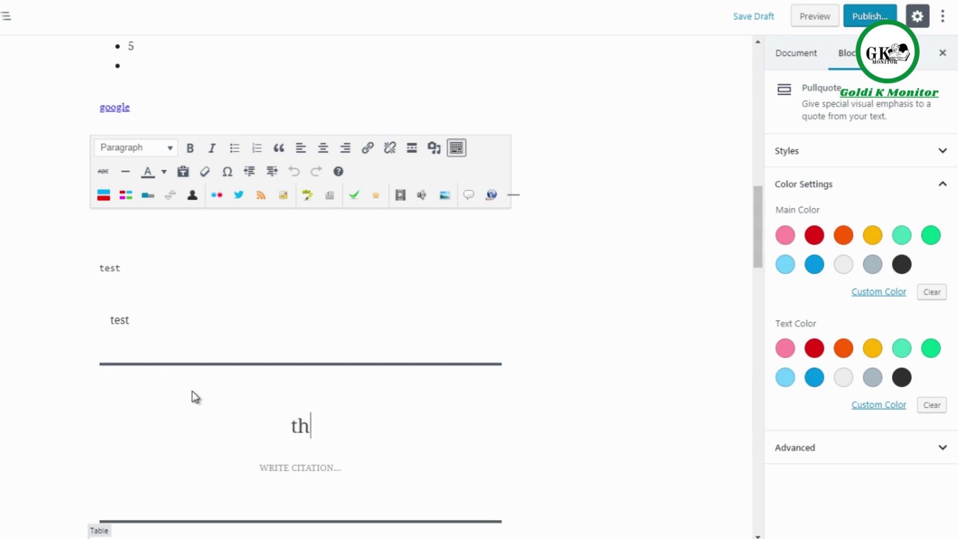
text(is is a quote)
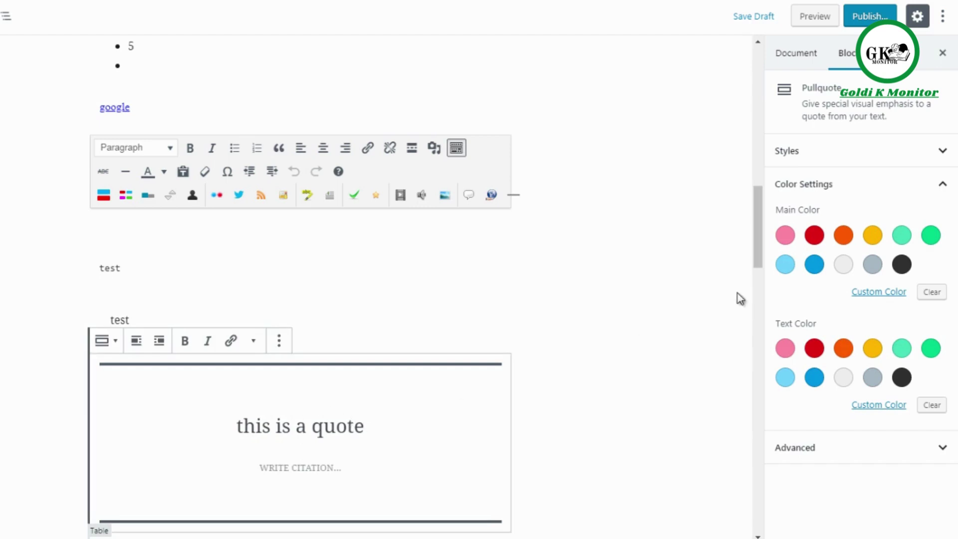
Step: Try red, blue and dark gray as the pullquote's main color, ending on red
click(815, 236)
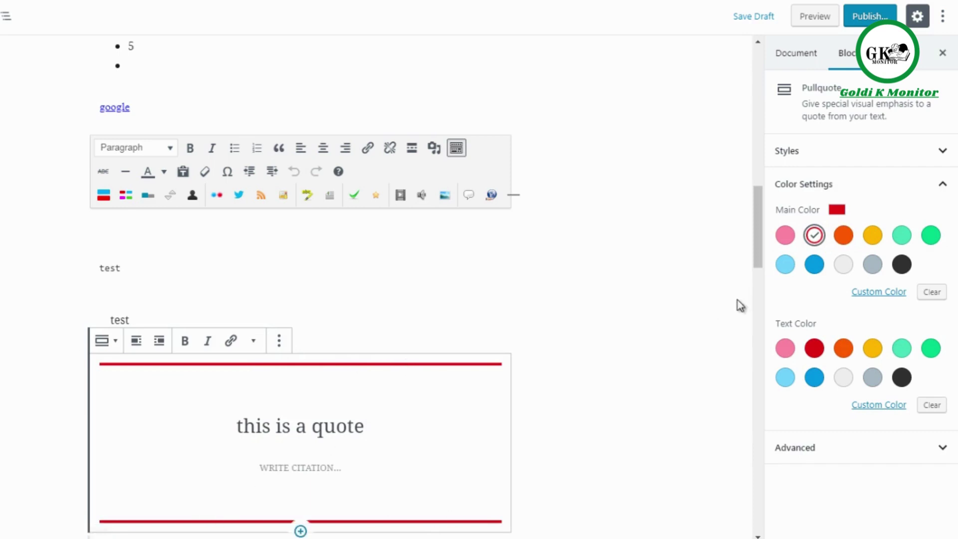
drag(754, 240, 755, 260)
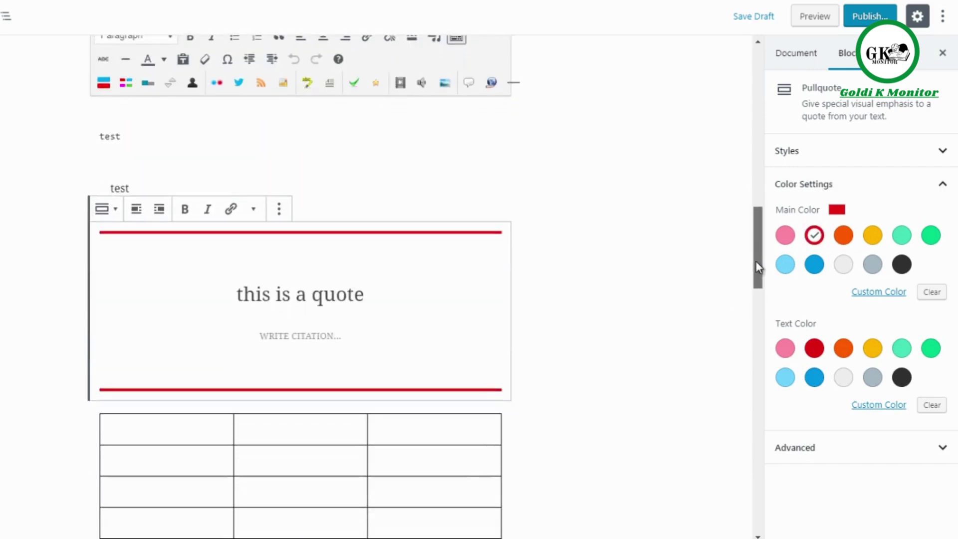
click(815, 264)
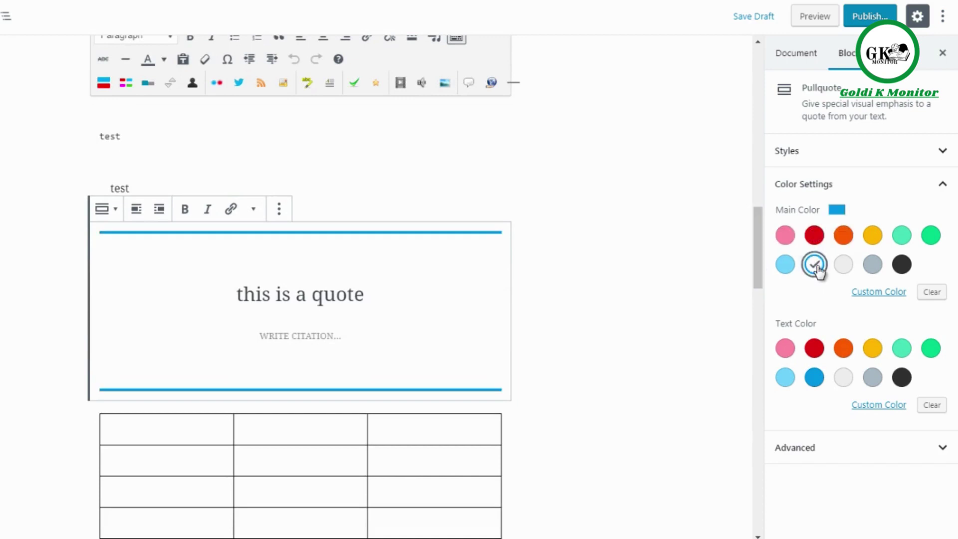
click(900, 264)
click(814, 235)
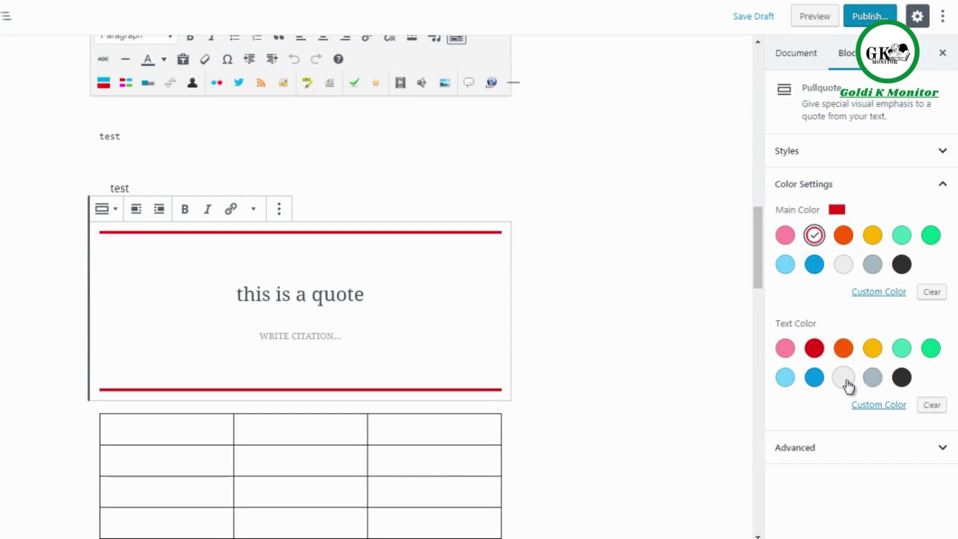
Step: Try dark gray, bluish gray, orange and green as the pullquote's text color
click(903, 379)
click(872, 378)
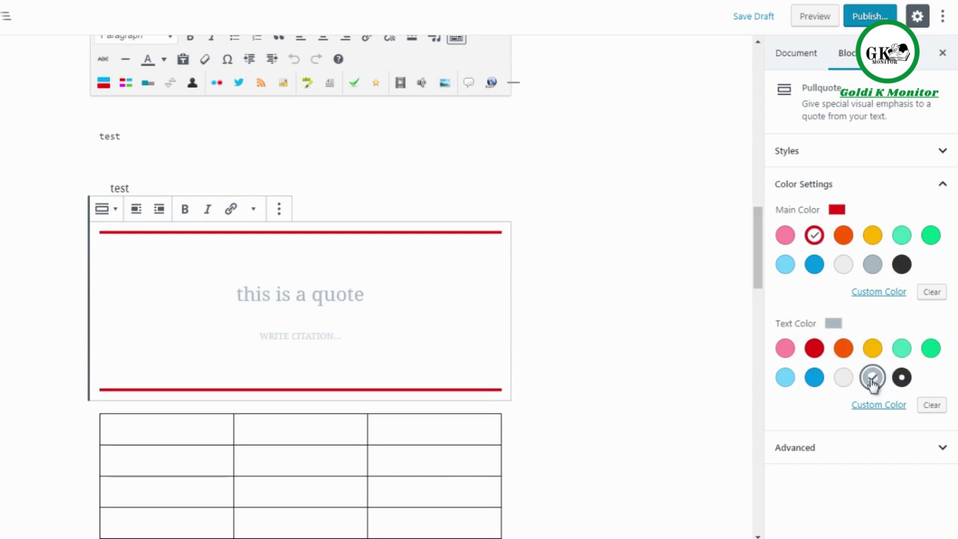
click(842, 353)
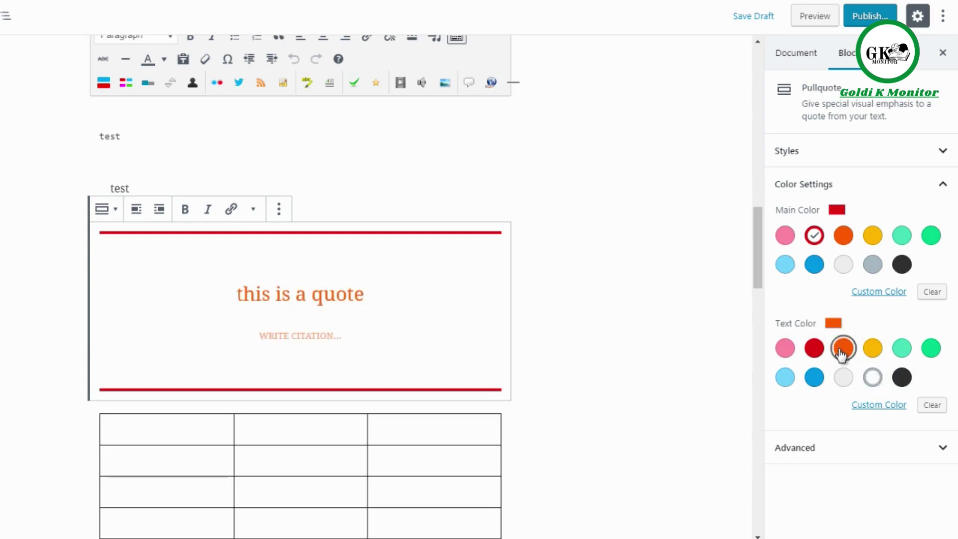
click(936, 354)
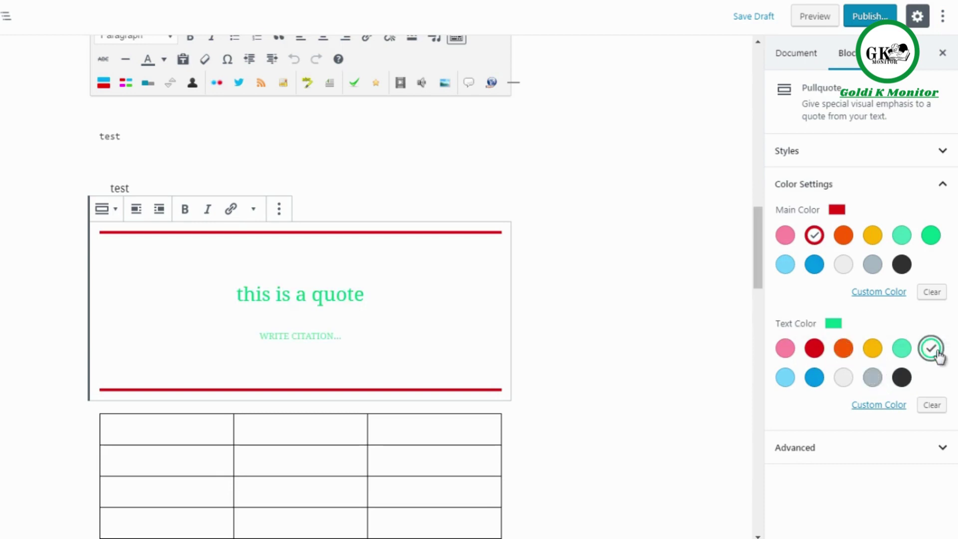
Step: Set the pullquote's main color to green and its text color to blue, trying red for the text first
click(929, 242)
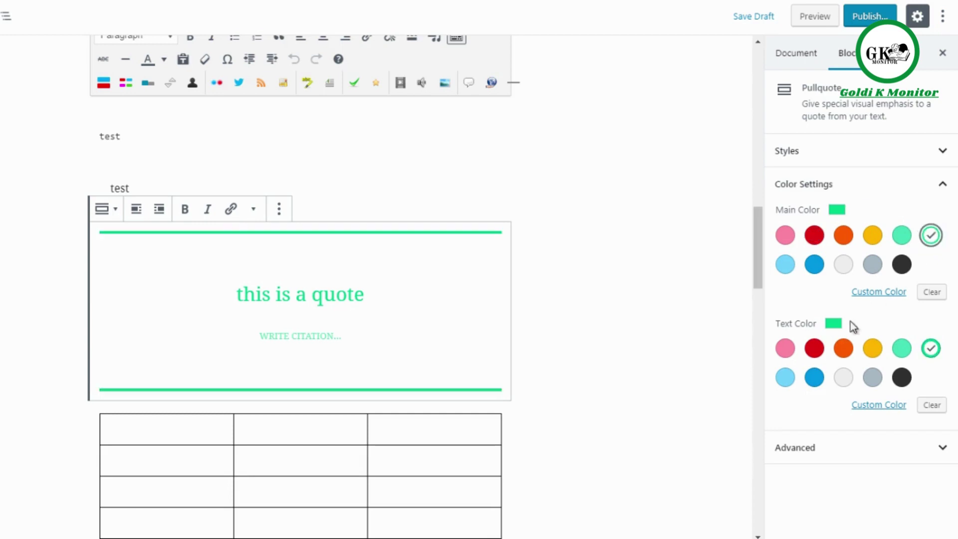
click(816, 352)
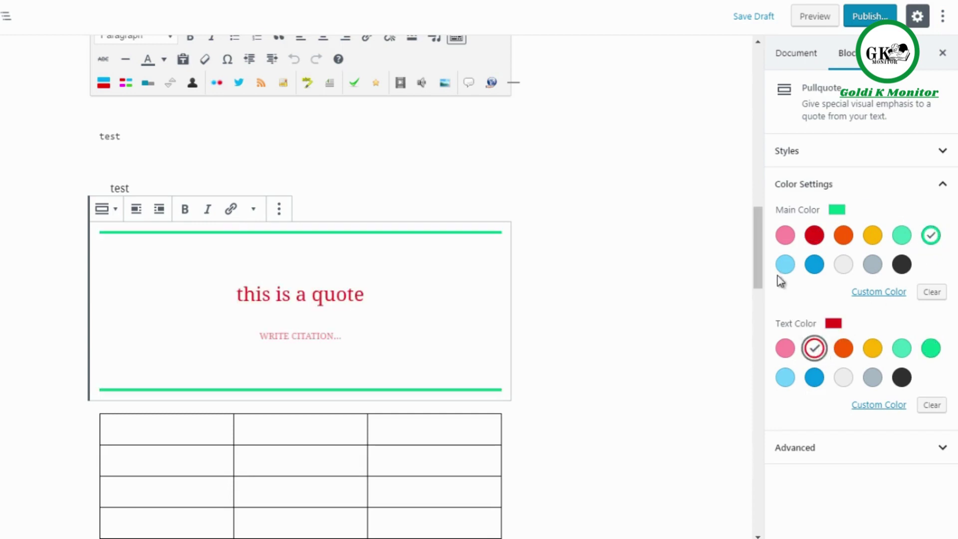
click(813, 377)
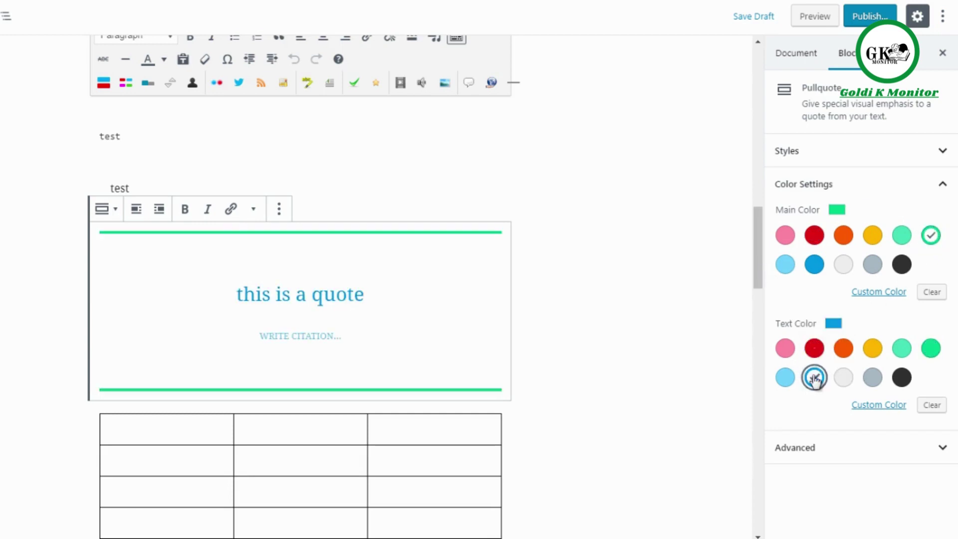
Step: Open the layout element blocks for insertion between the drop-cap paragraph and the empty list
drag(758, 235, 759, 262)
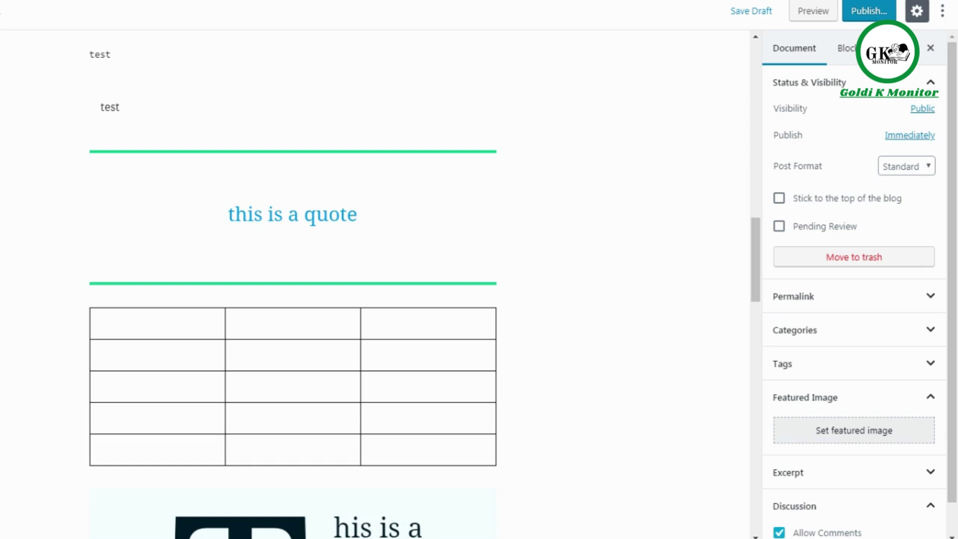
scroll(374, 284, down, 15)
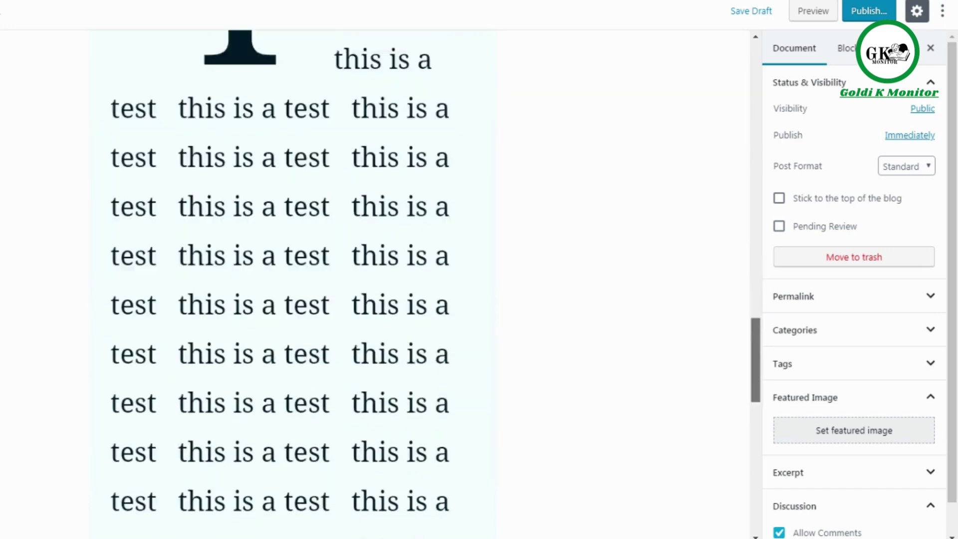
scroll(86, 88, down, 3)
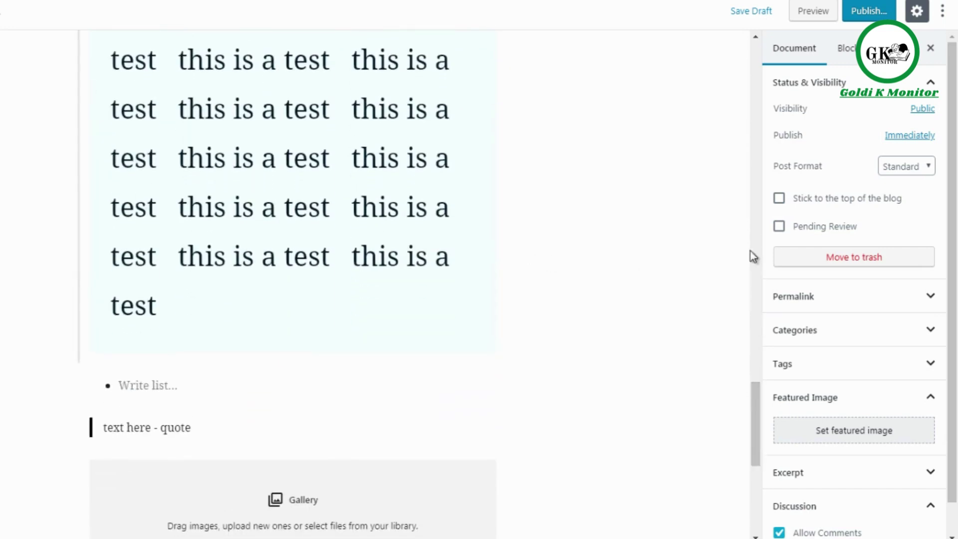
key(Return)
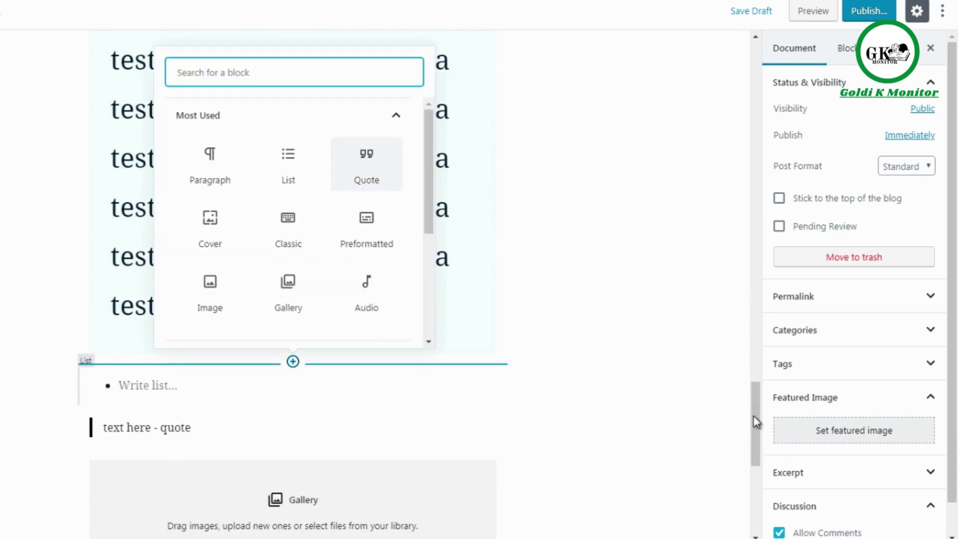
key(Tab)
key(Return)
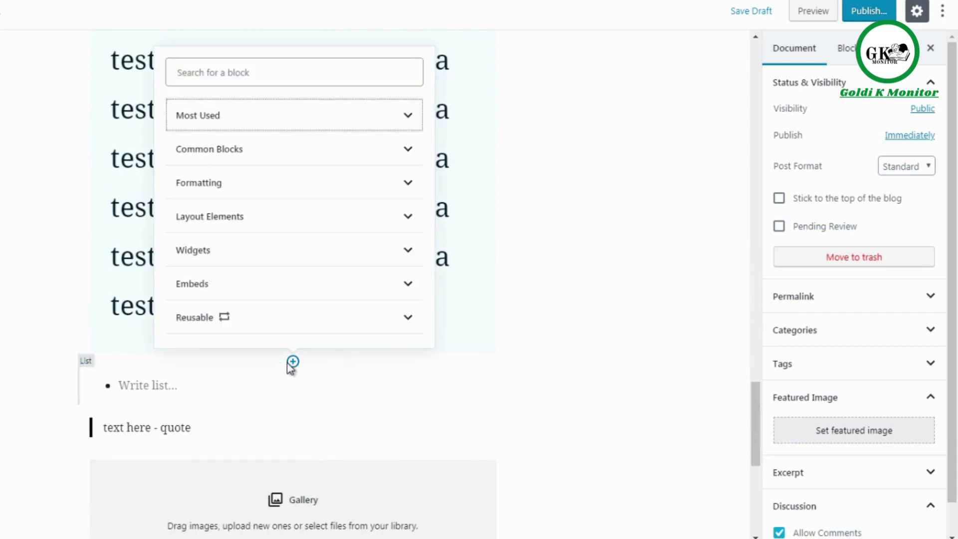
click(329, 216)
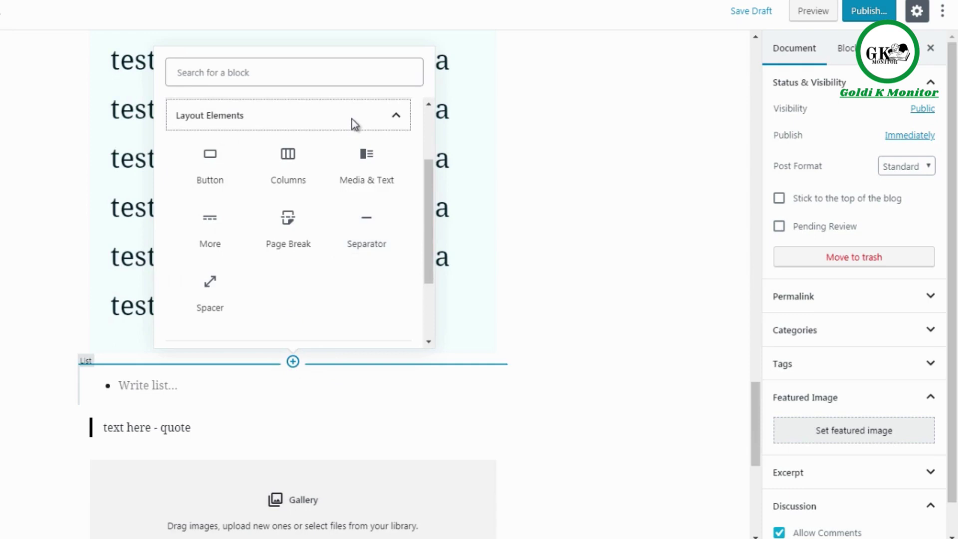
key(Right)
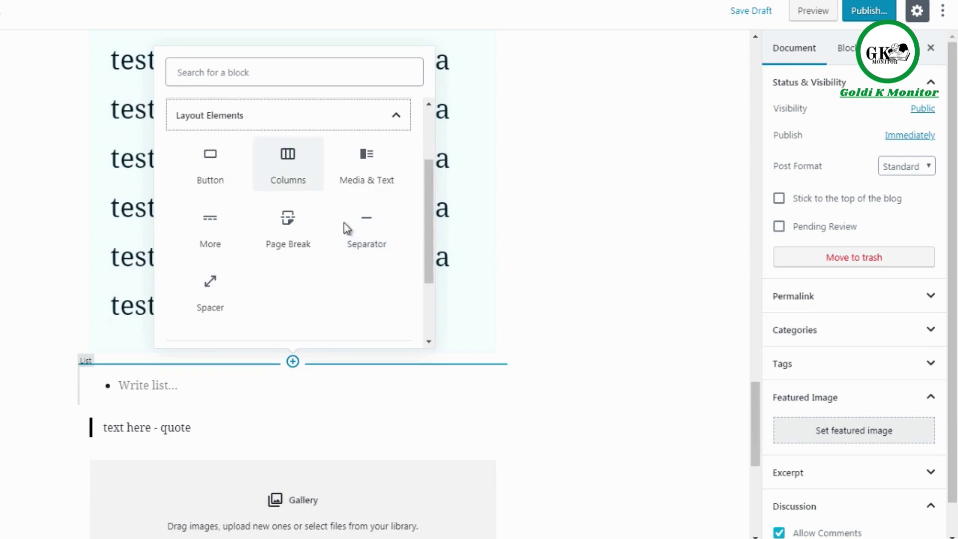
key(Right)
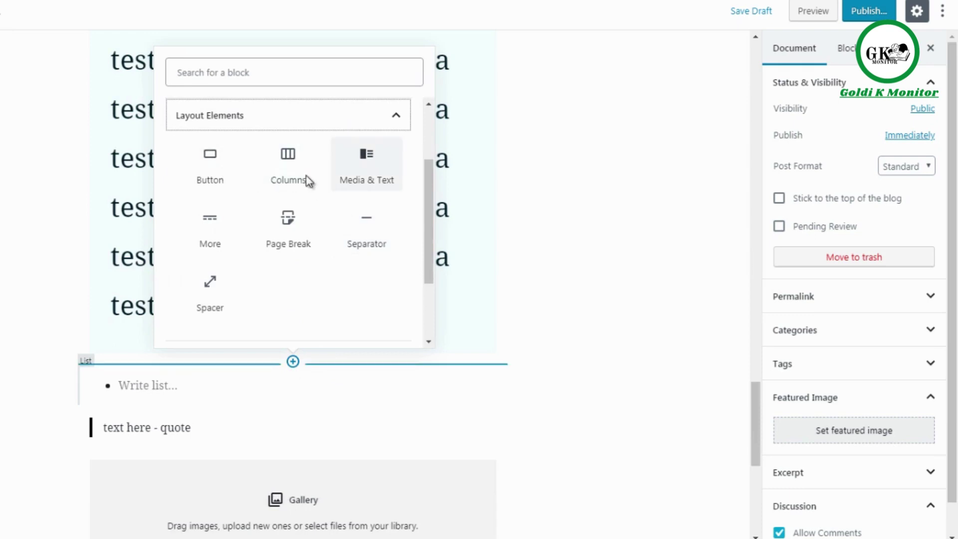
key(Right)
key(Right)
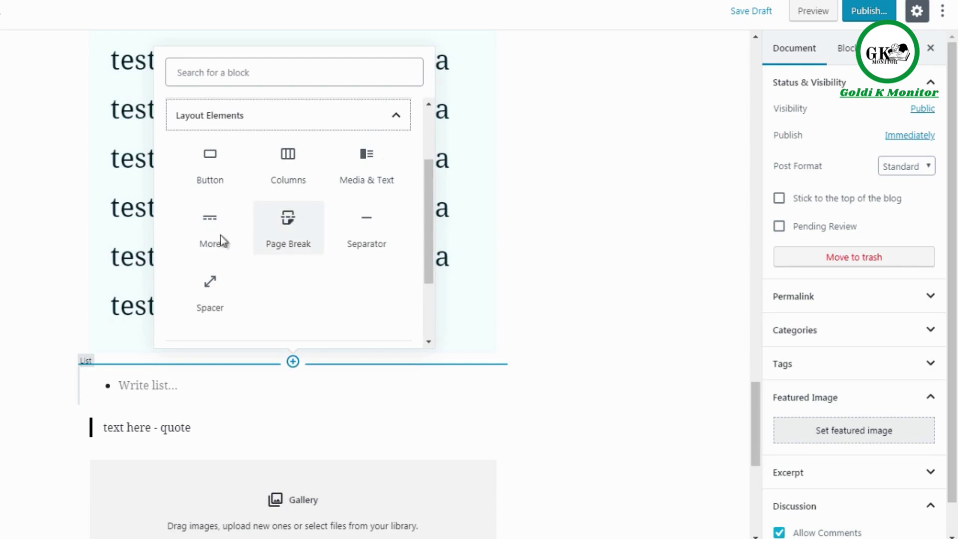
key(Right)
key(Right)
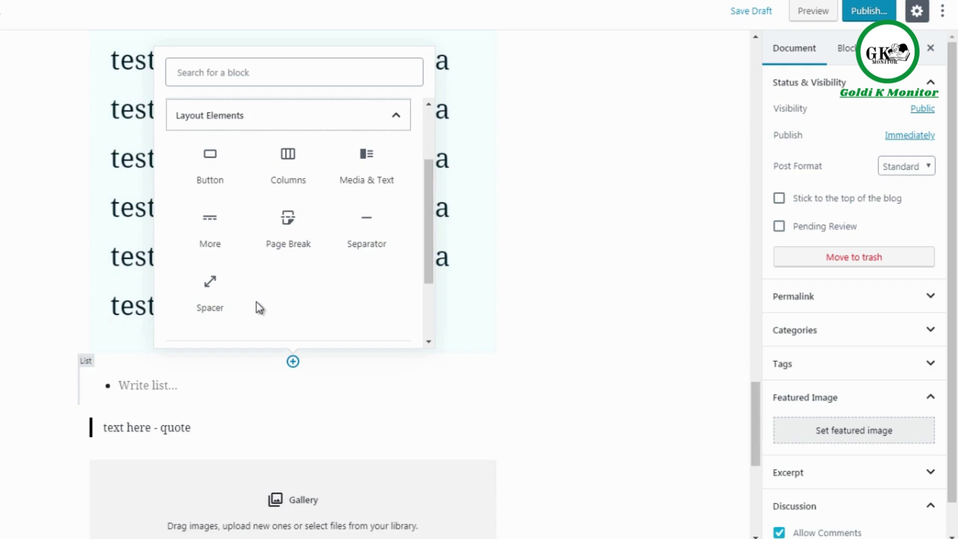
click(205, 159)
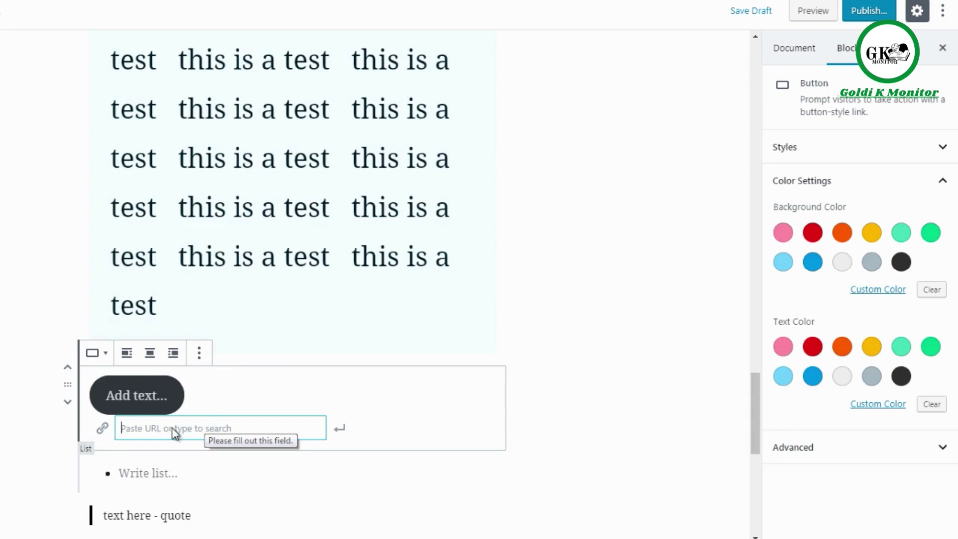
text(www.google.com)
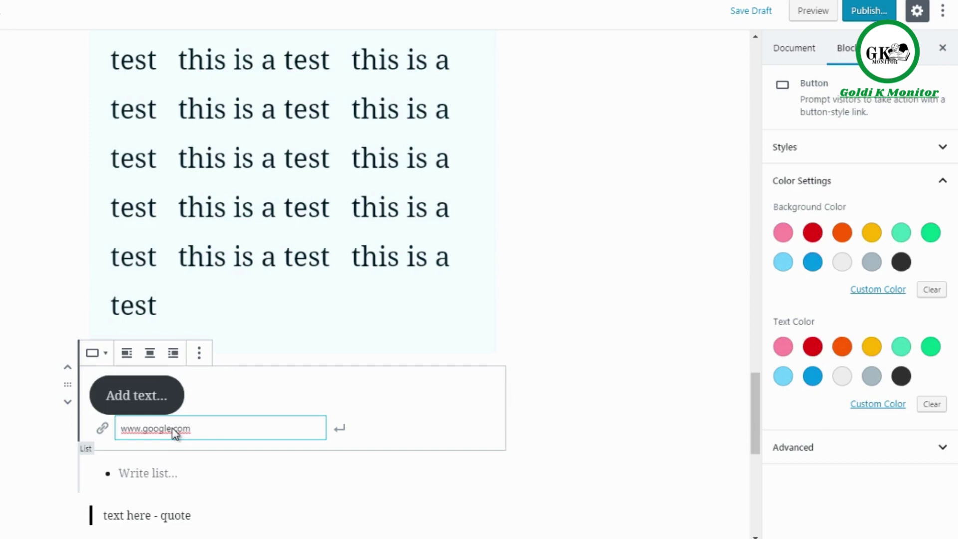
click(341, 429)
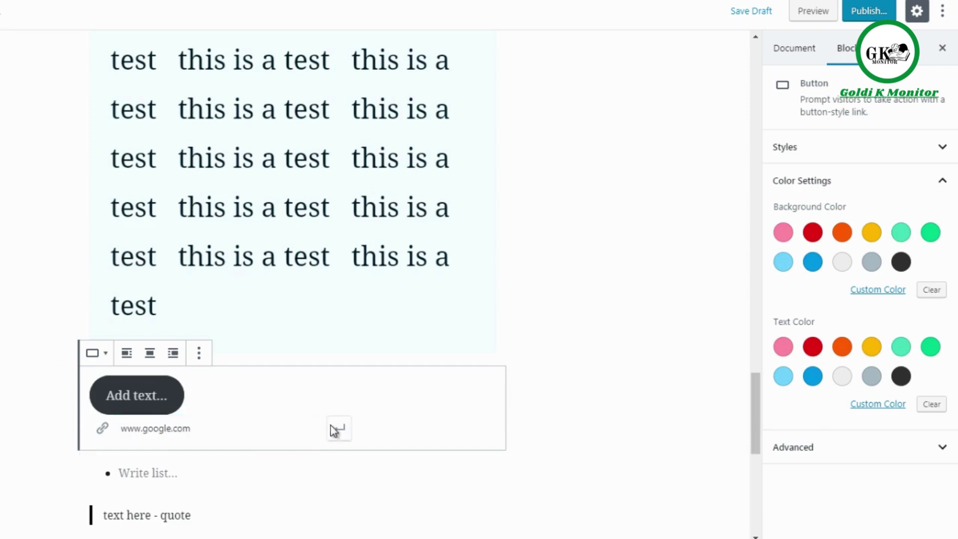
Step: Label the new button "Email Me Here"
click(606, 347)
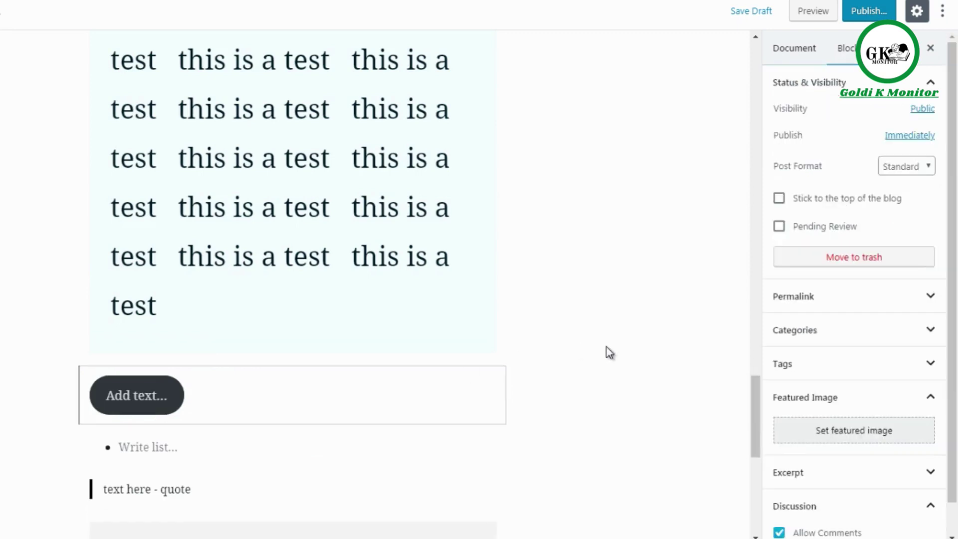
click(136, 394)
click(14, 384)
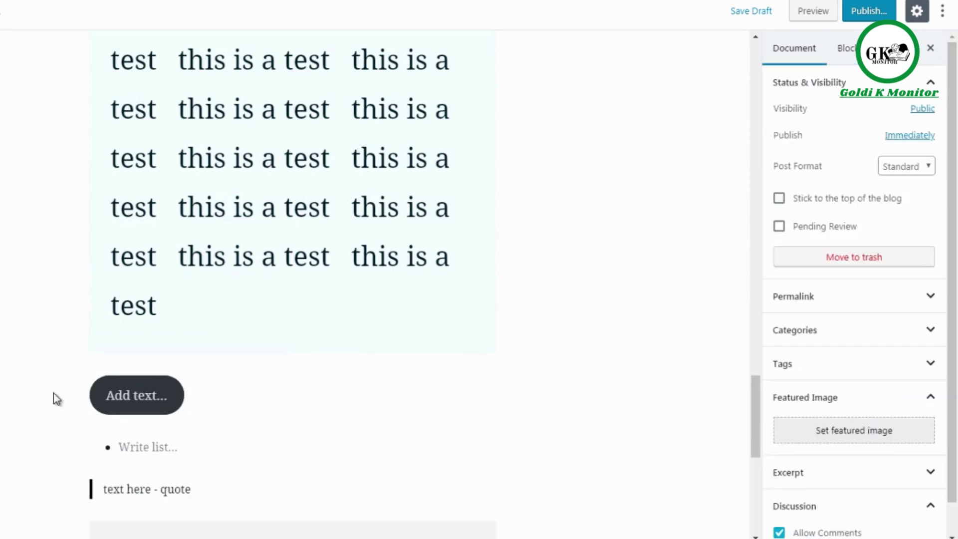
click(125, 393)
text(p)
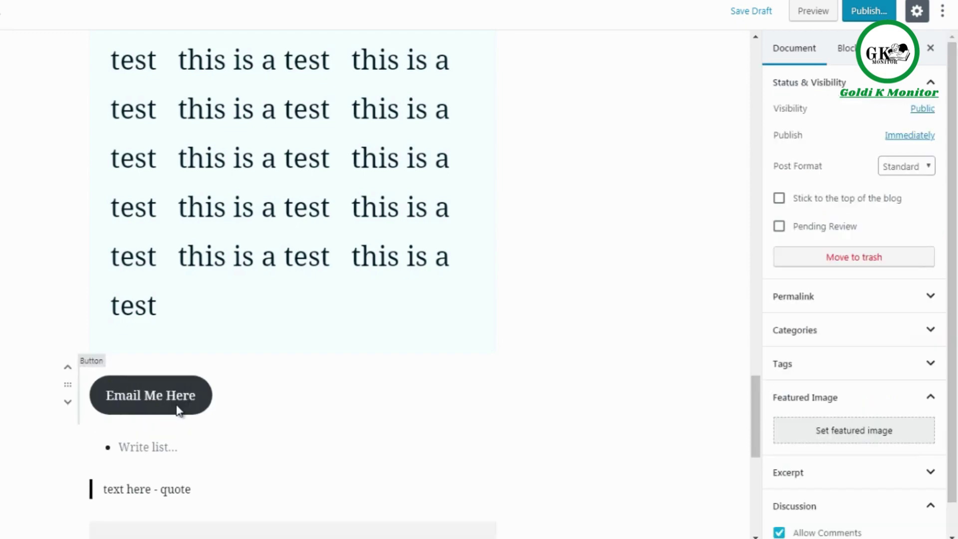
Step: Try a green background on the "Email Me Here" button, and settle on an orange background with dark gray text
click(235, 399)
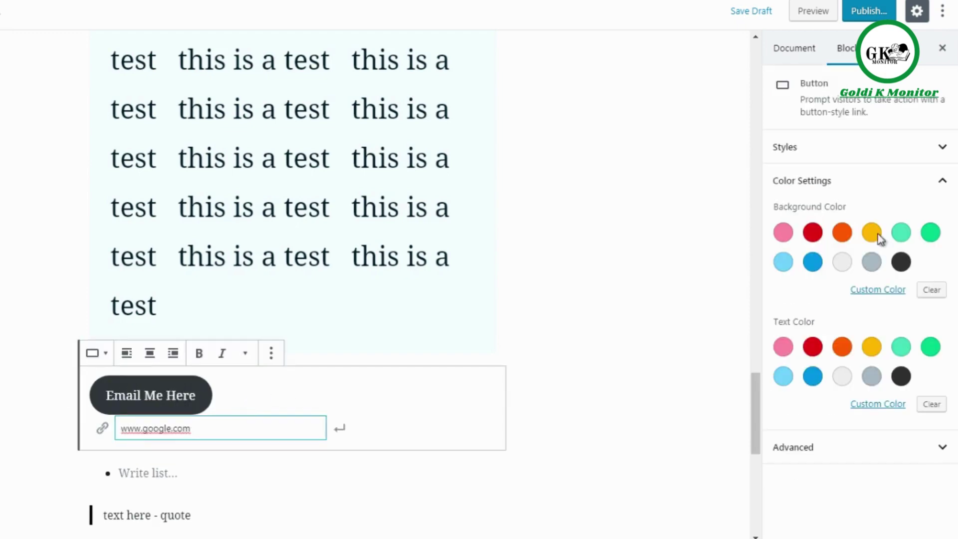
click(931, 234)
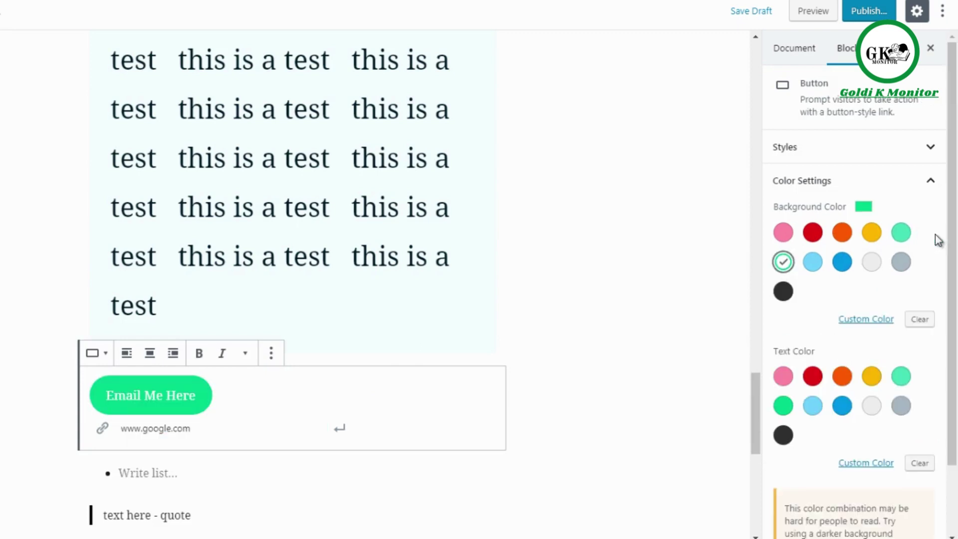
click(837, 235)
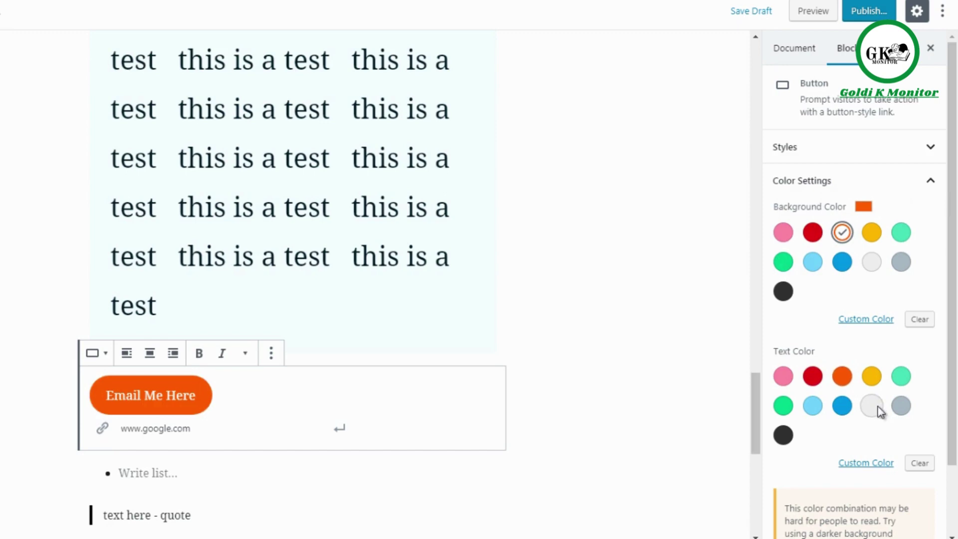
click(782, 436)
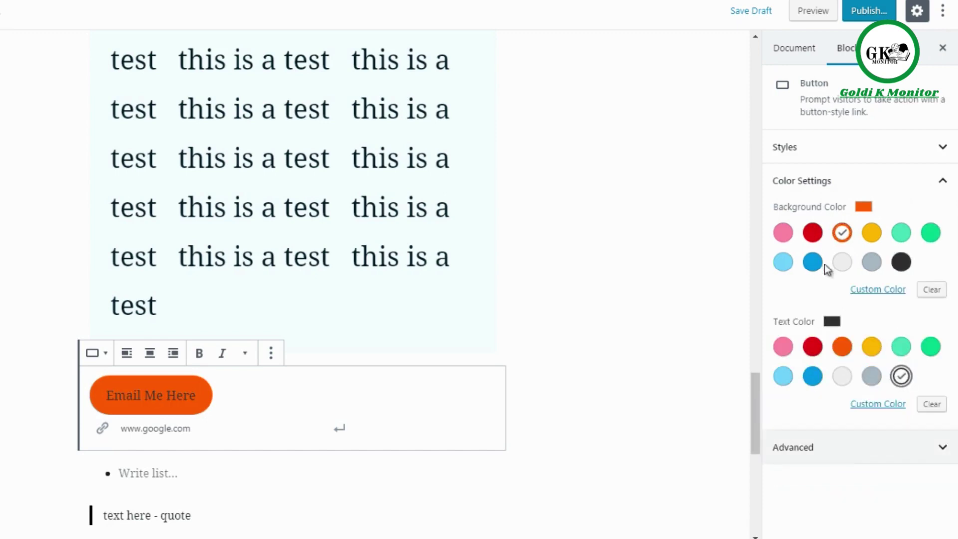
Step: Change the "Email Me Here" button's background color to light gray and deselect the block
click(843, 264)
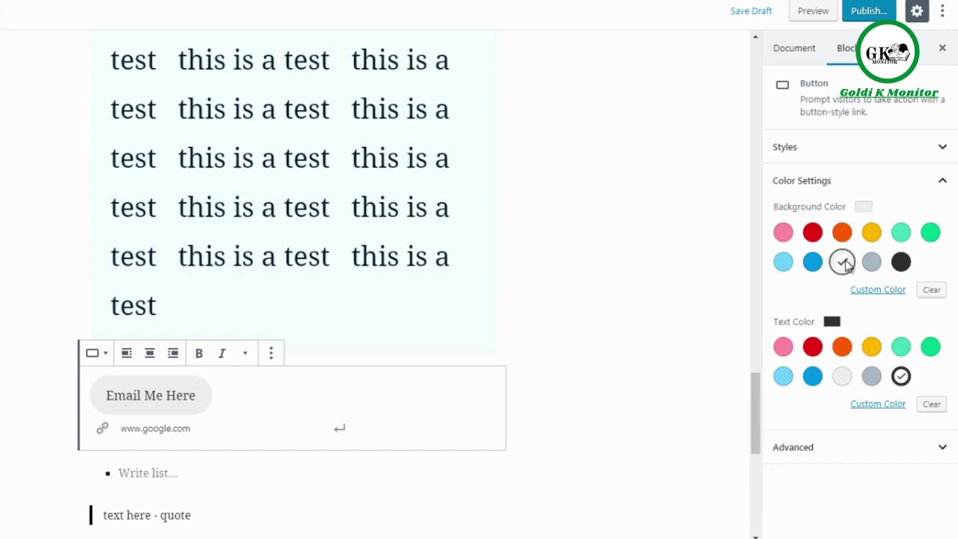
click(578, 318)
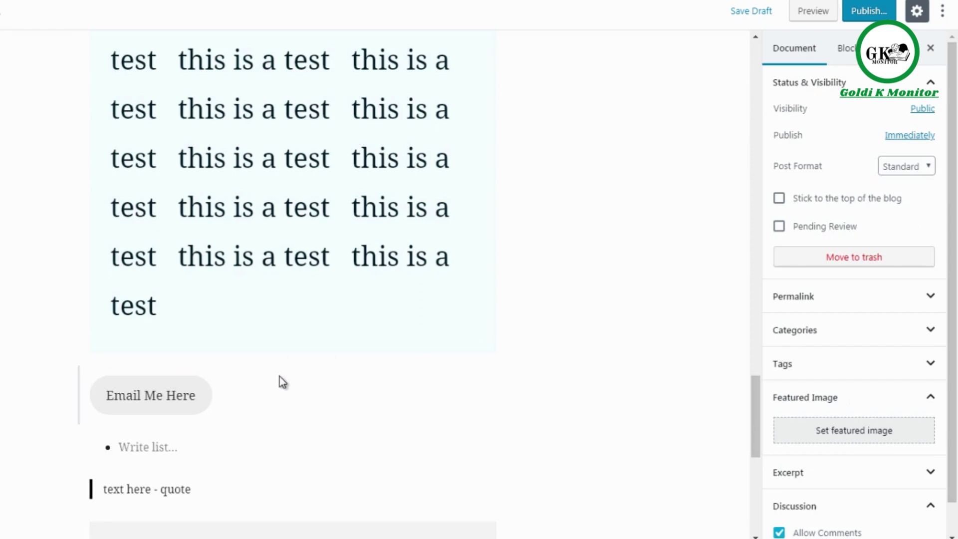
Step: Insert a two-column Columns block between the drop-cap paragraph and the "Email Me Here" button
click(293, 362)
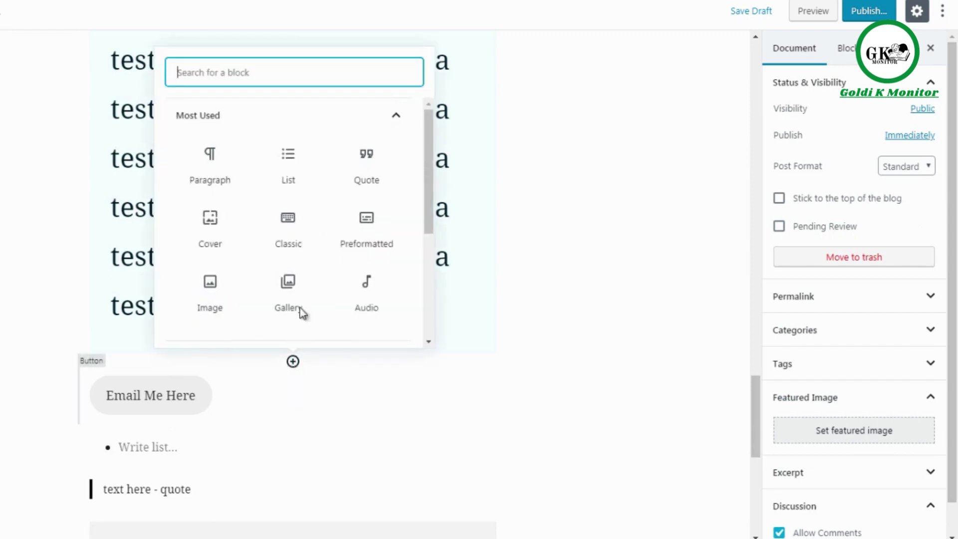
click(297, 118)
click(297, 220)
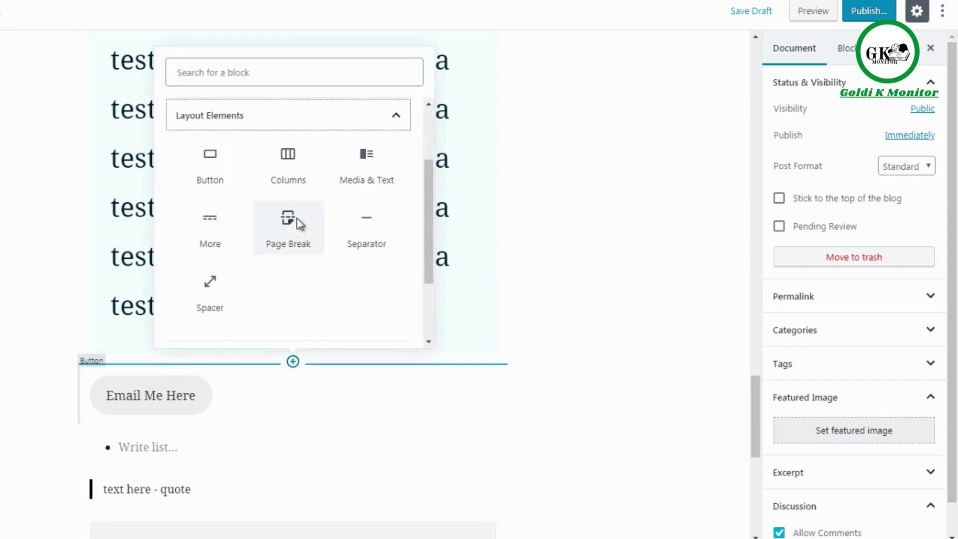
click(280, 158)
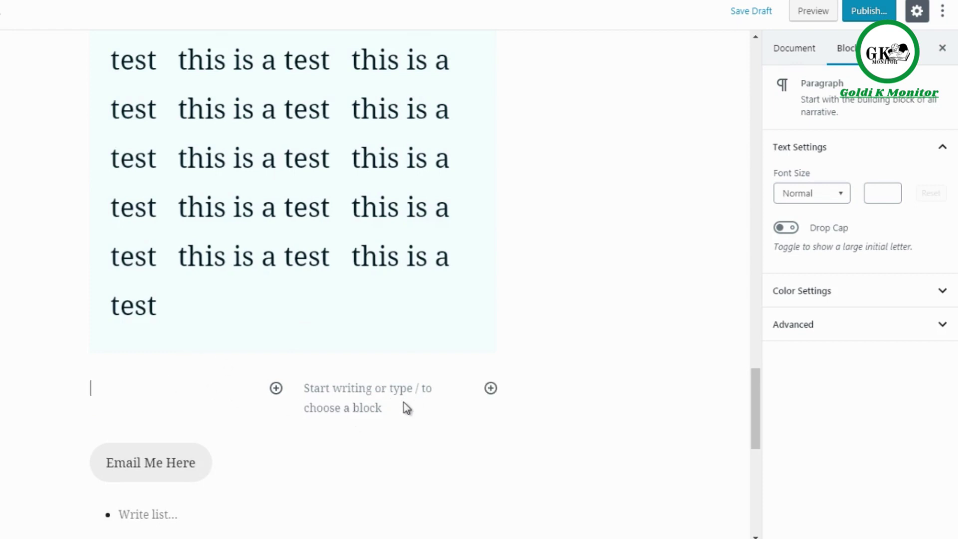
Step: Insert a Media & Text block in the second column, leaving the first column empty
click(277, 388)
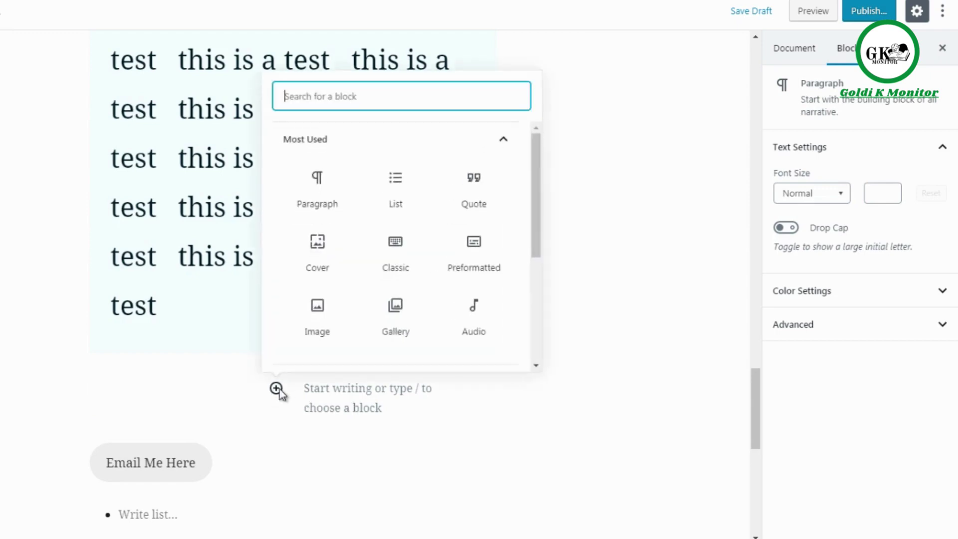
click(419, 405)
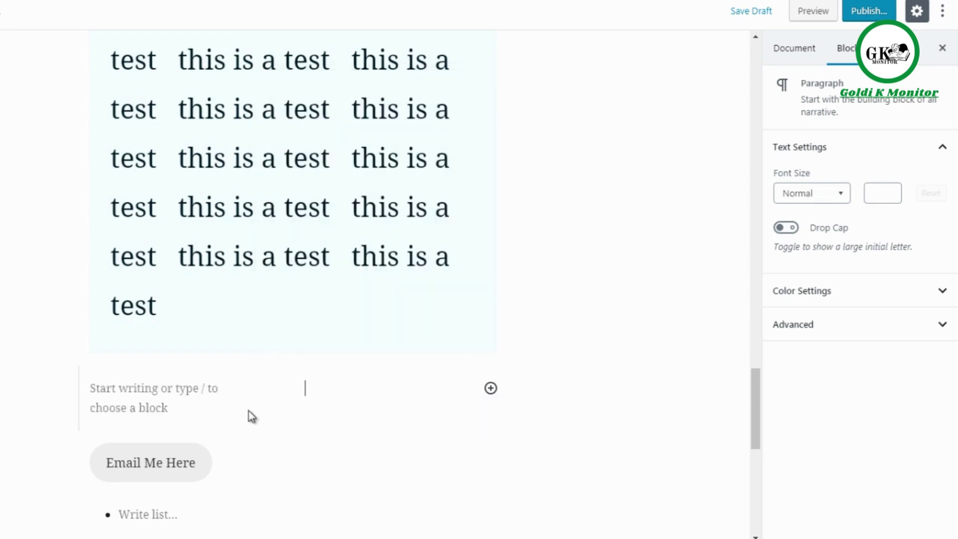
click(293, 429)
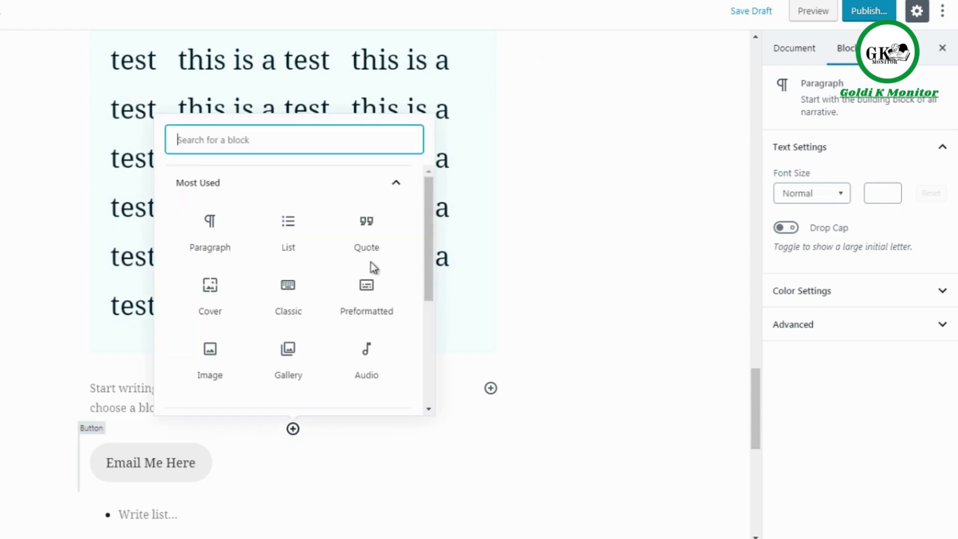
click(368, 185)
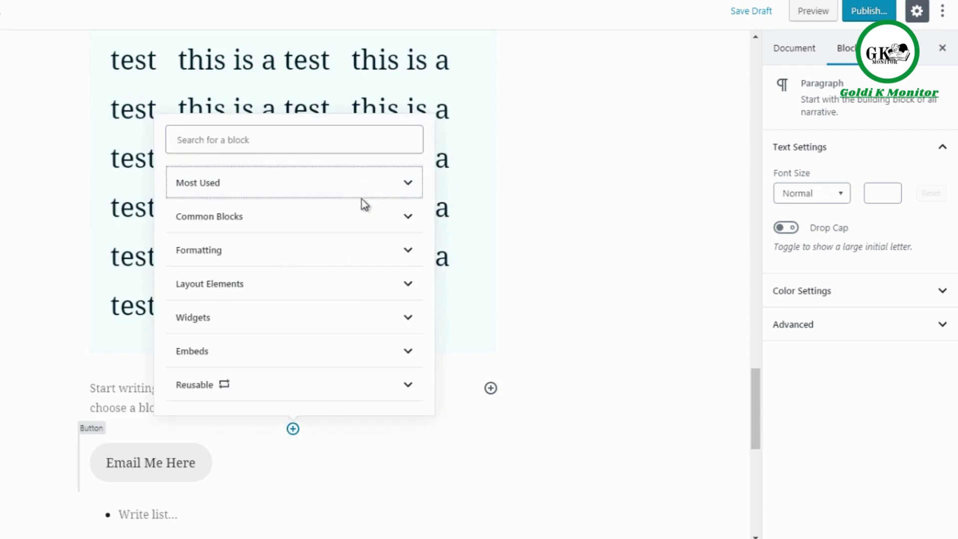
click(286, 283)
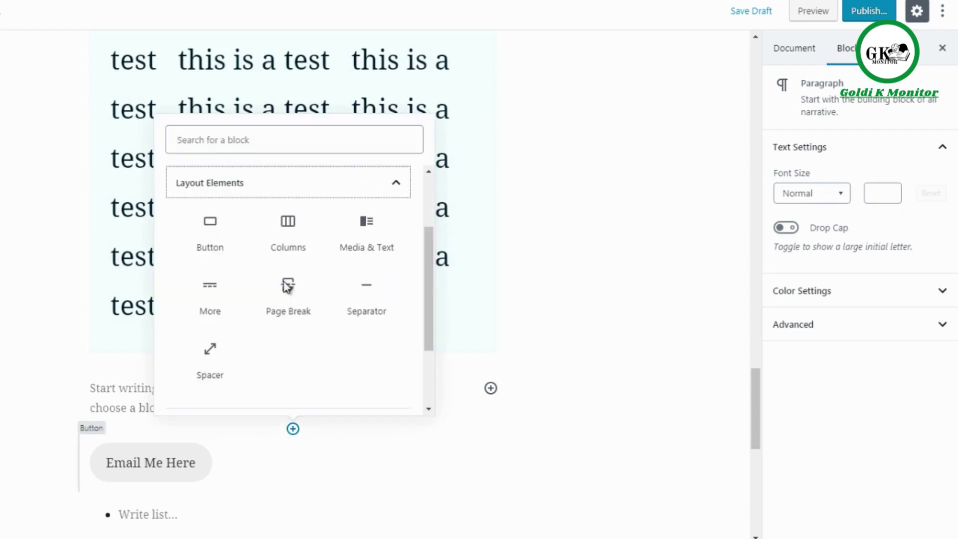
click(370, 247)
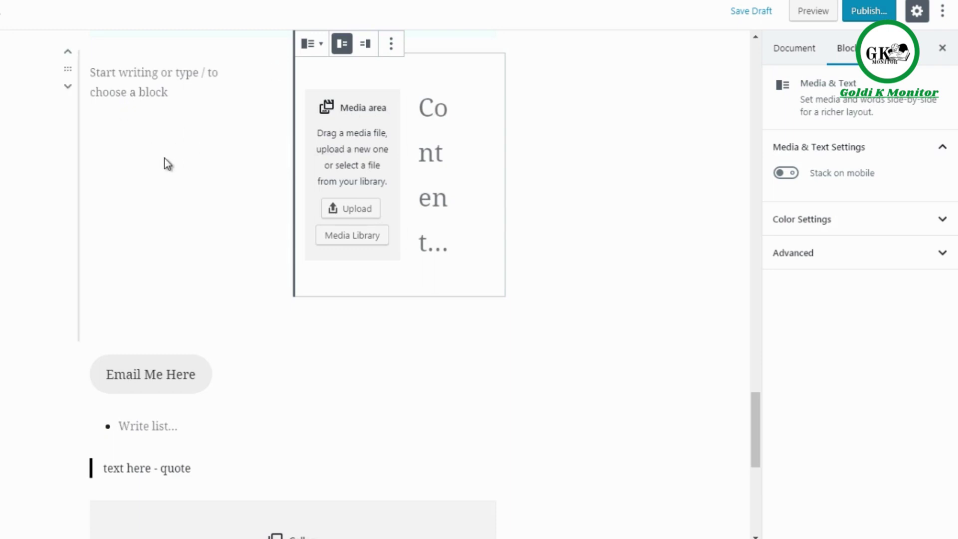
Step: Insert a More block between the columns and the "Email Me Here" button
click(293, 340)
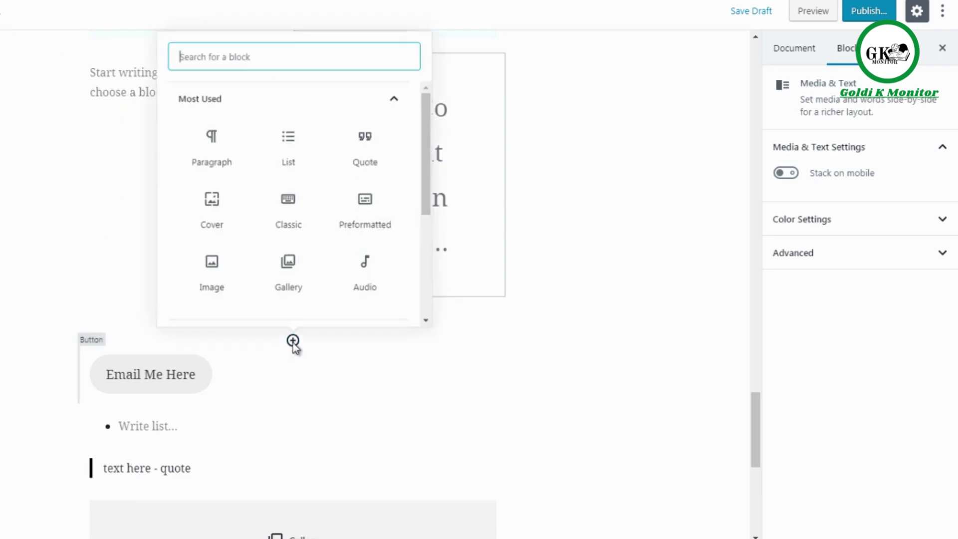
click(278, 97)
click(345, 195)
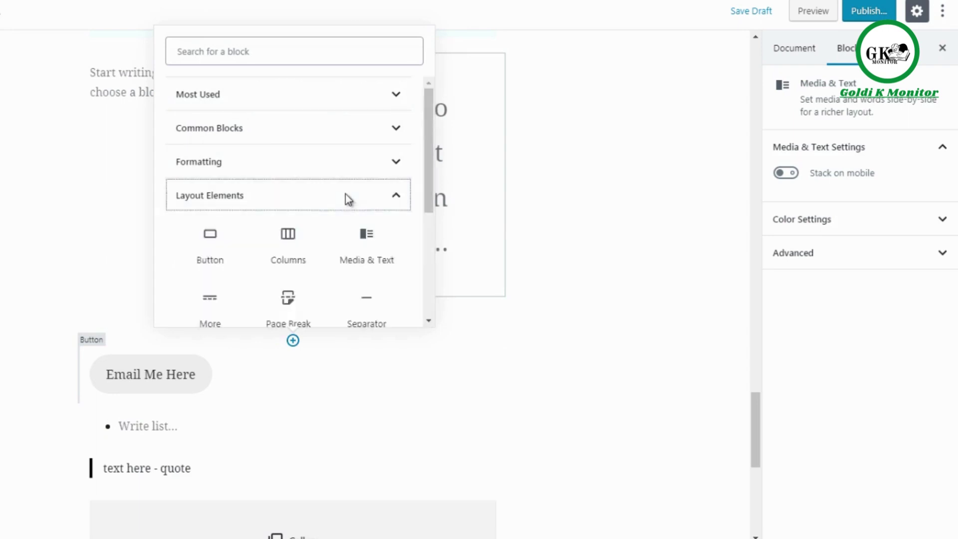
click(209, 212)
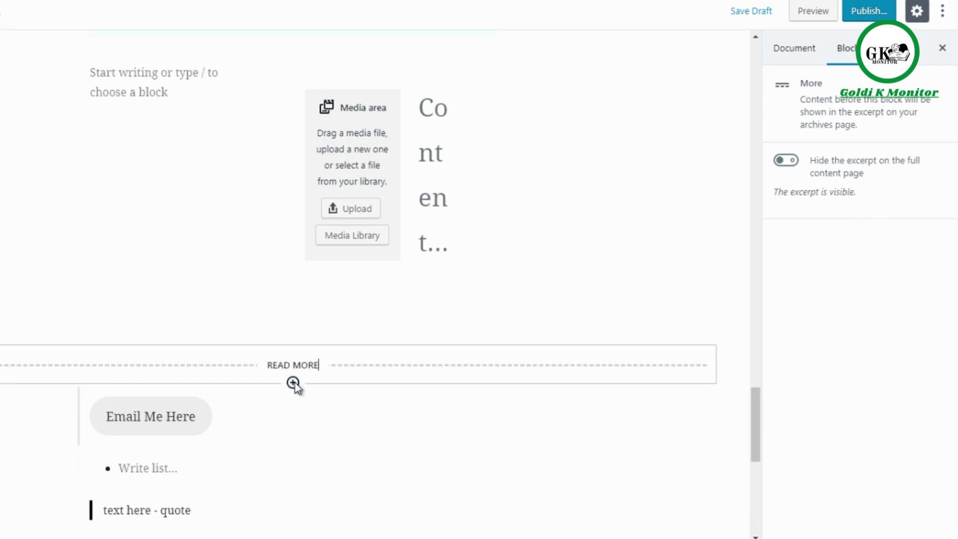
Step: Insert a Page Break block between the Read More line and the "Email Me Here" button
click(293, 383)
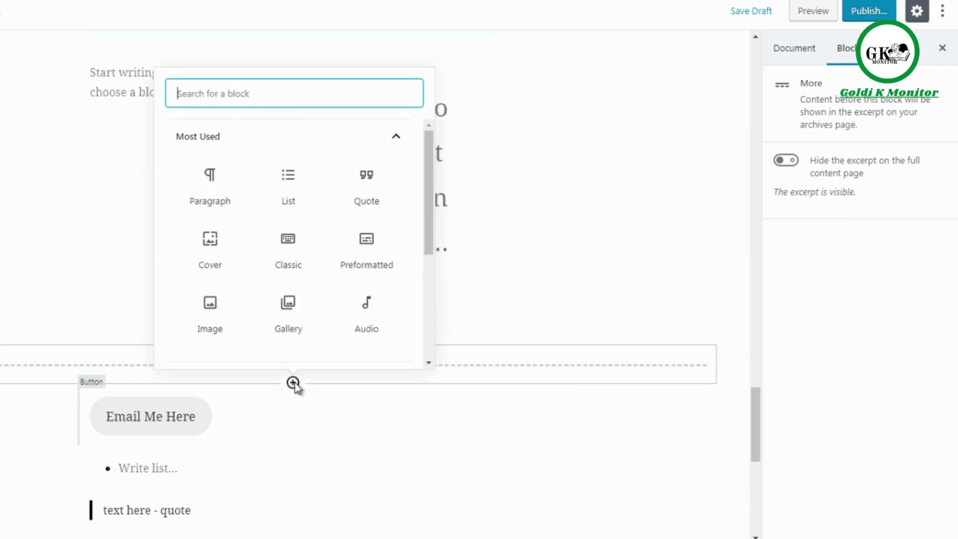
click(343, 143)
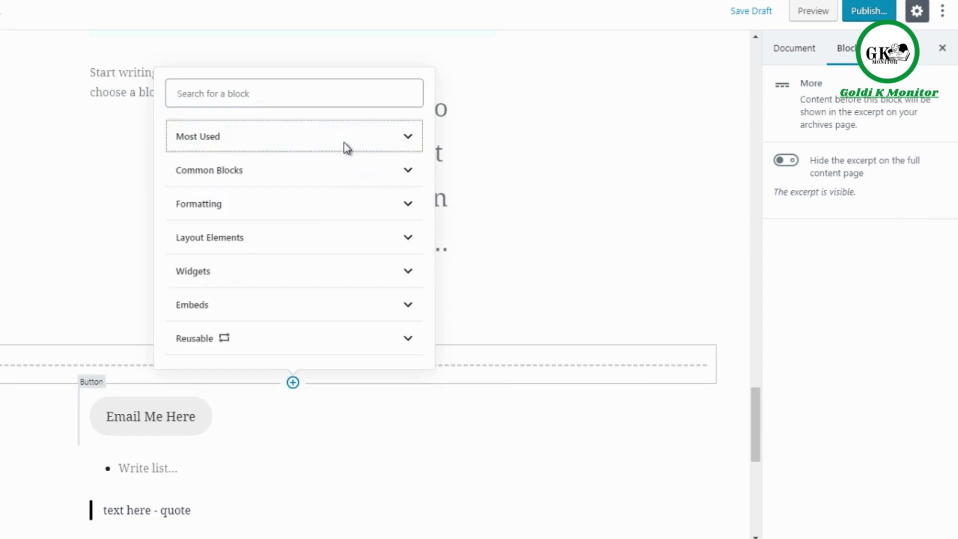
click(314, 238)
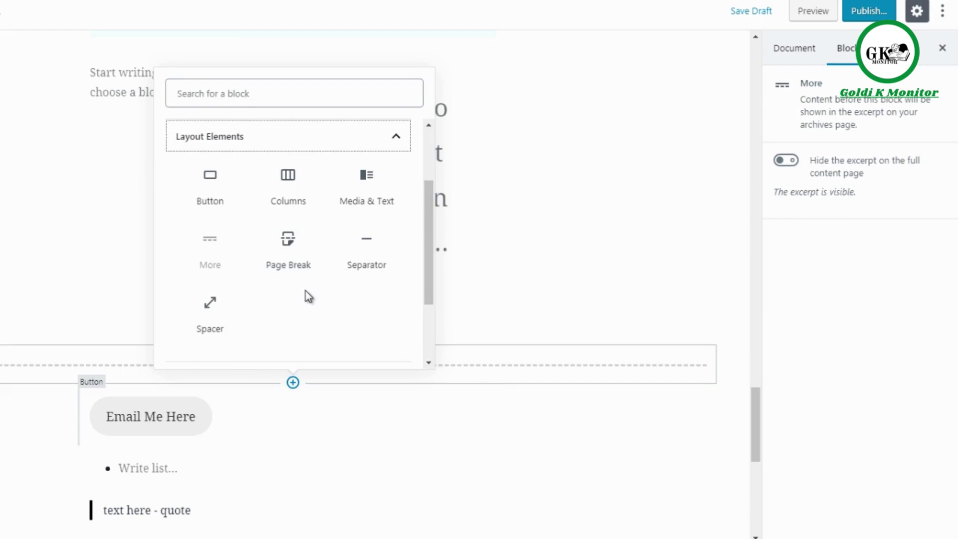
click(287, 259)
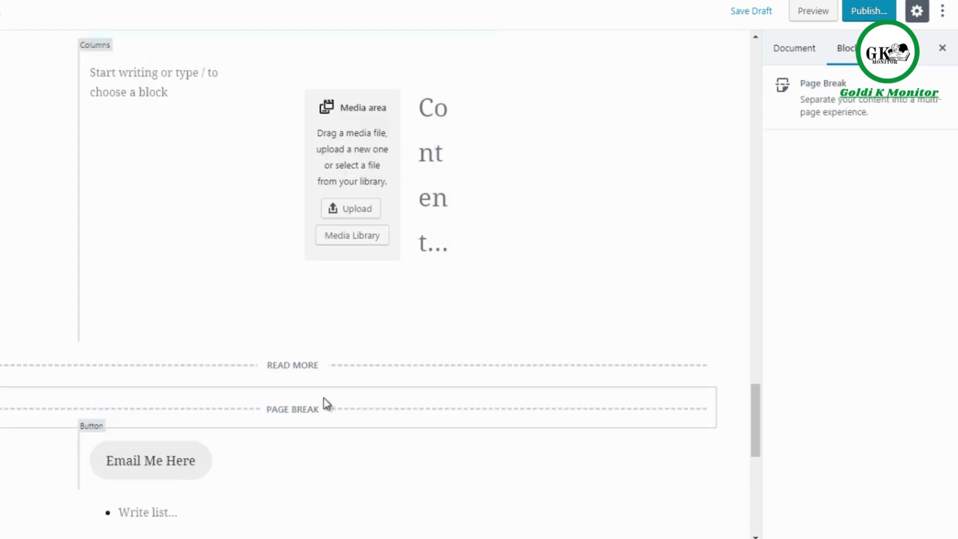
Step: Insert a Separator block between the page break and the "Email Me Here" button
mouse_move(299, 438)
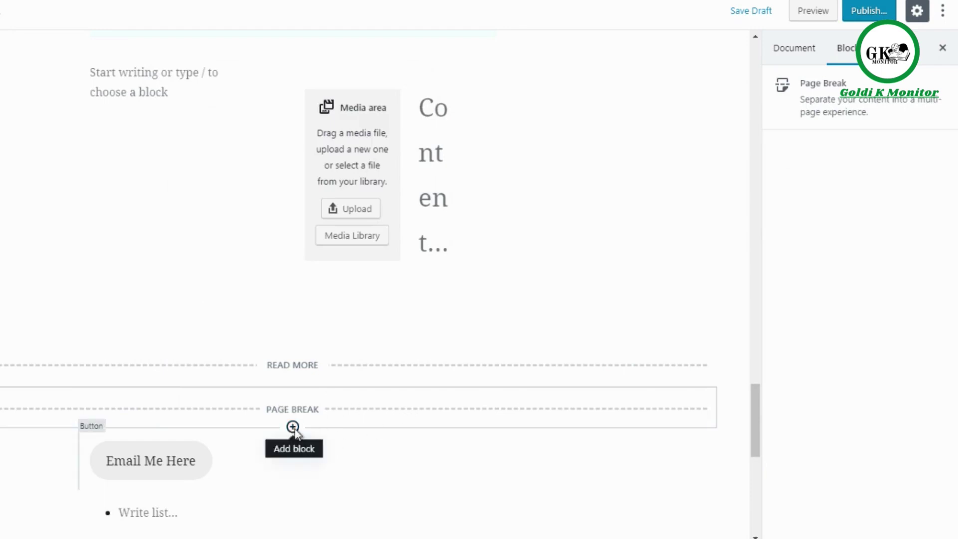
click(294, 428)
click(316, 186)
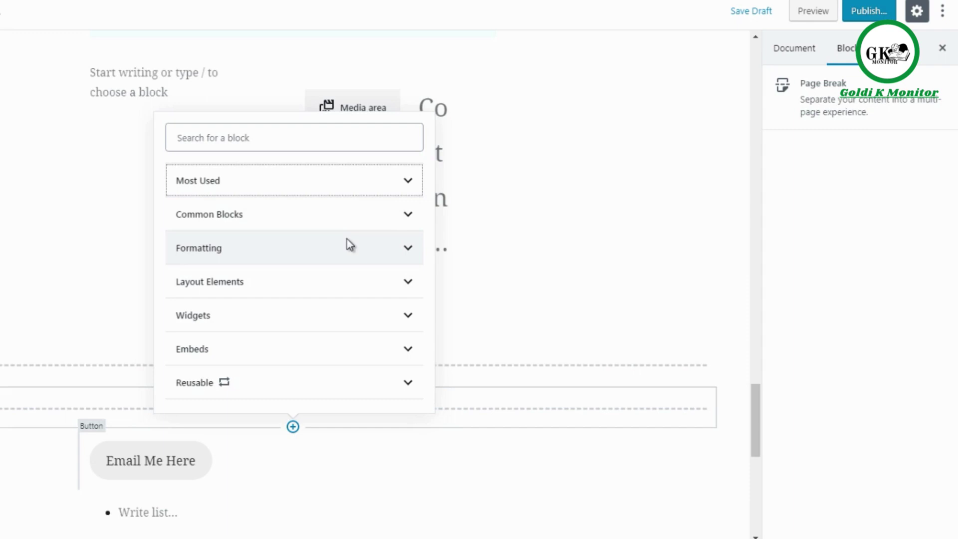
click(340, 280)
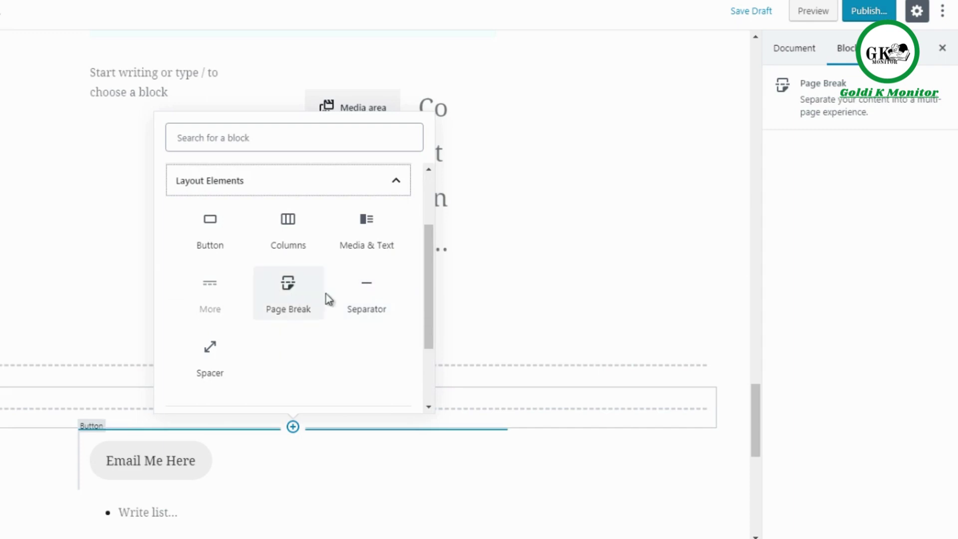
click(364, 295)
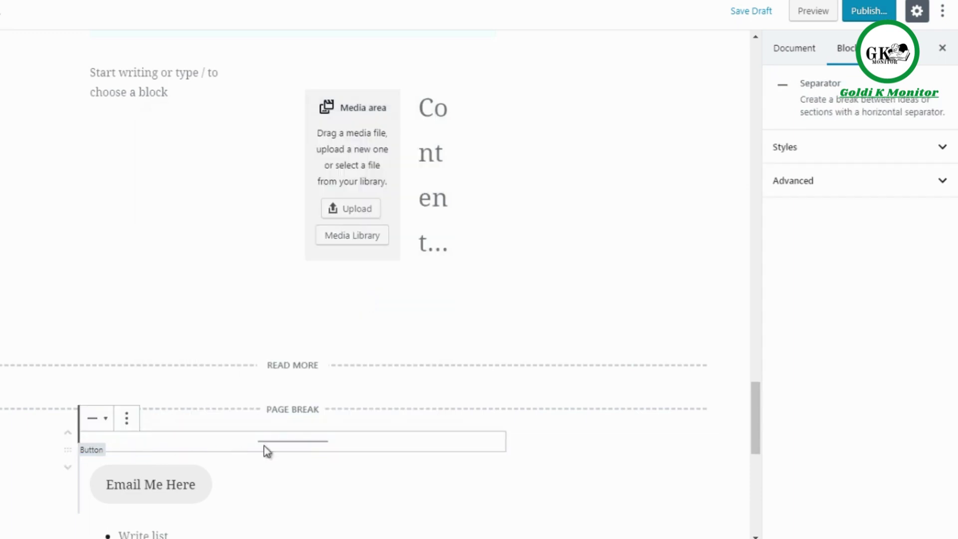
Step: Insert a Spacer block between the columns and the Read More line, and deselect it
click(293, 340)
scroll(421, 277, down, 1)
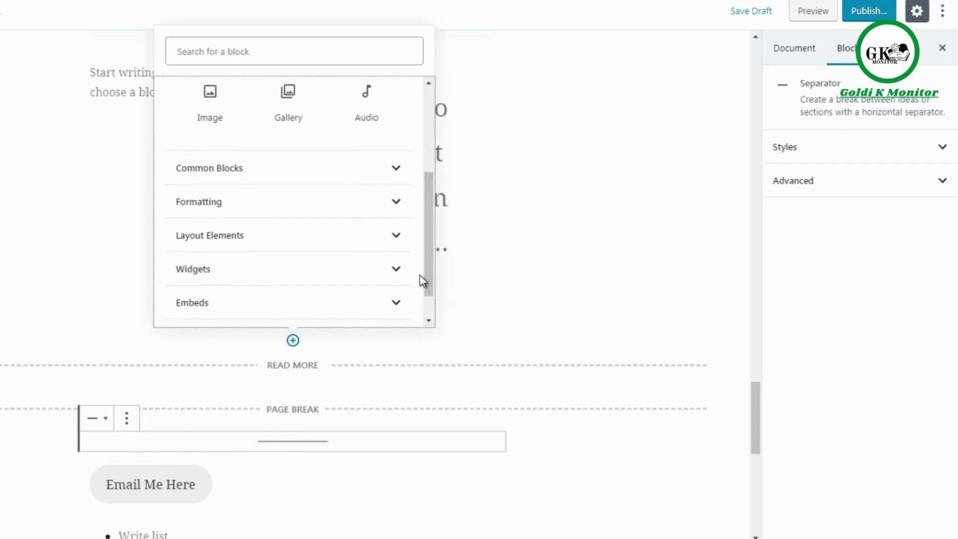
click(342, 235)
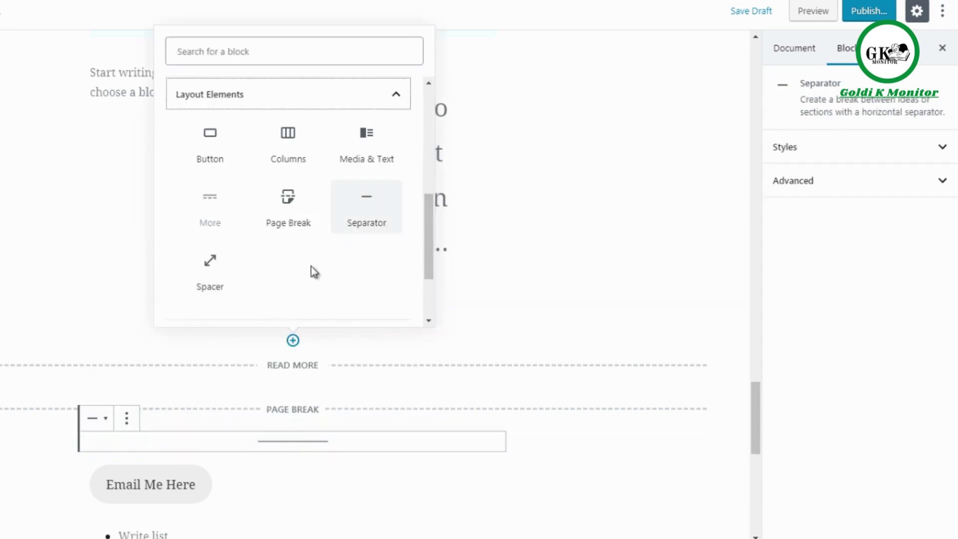
click(210, 272)
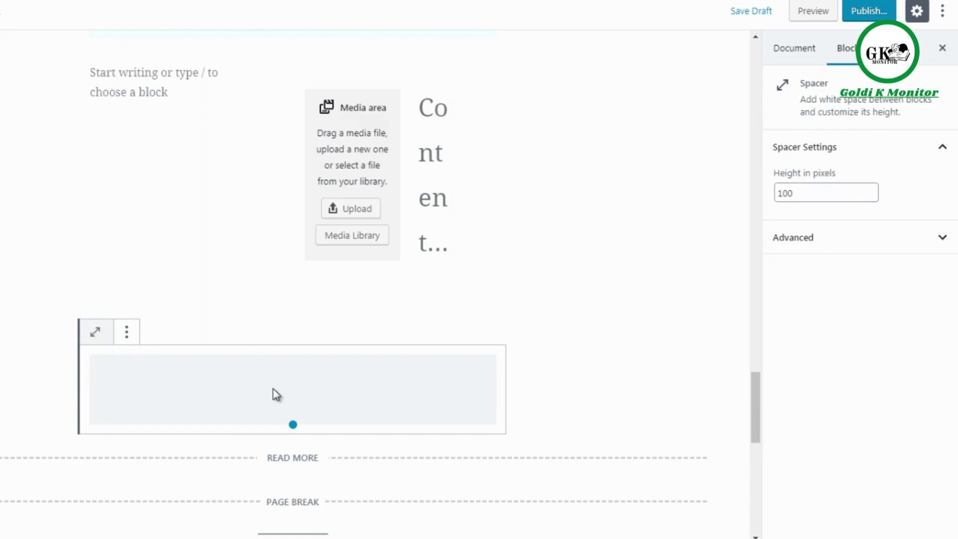
click(580, 384)
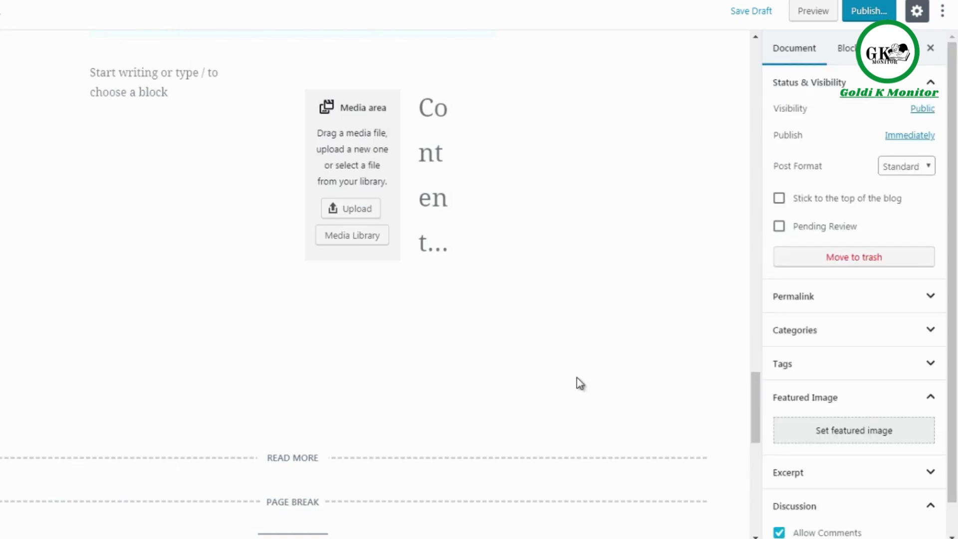
Step: Set the height of the spacer above the Read More line to 50 pixels and deselect it
click(324, 383)
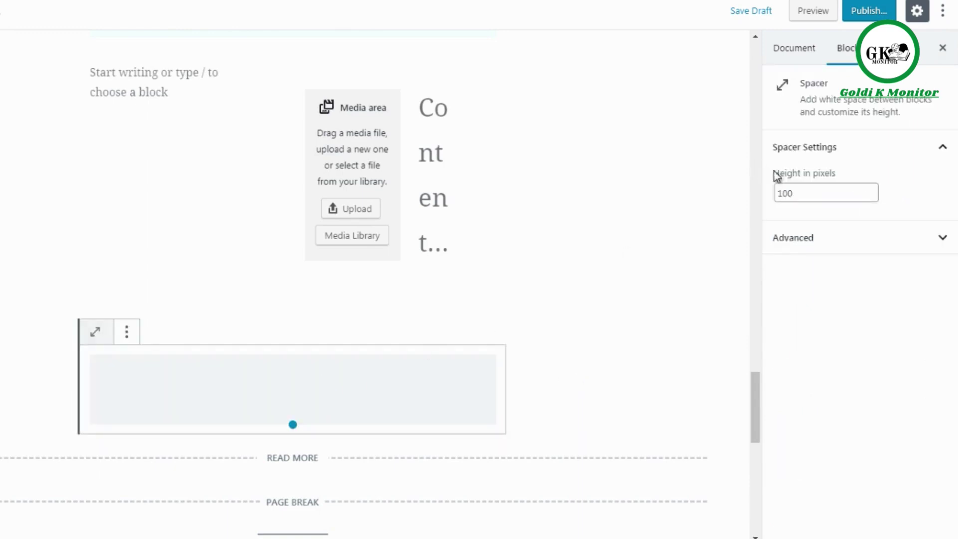
double_click(783, 193)
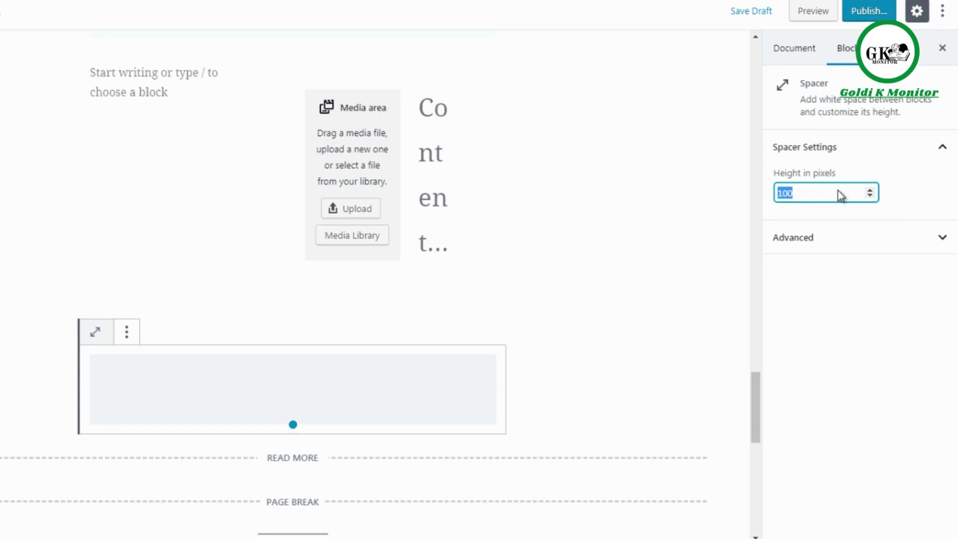
text(50)
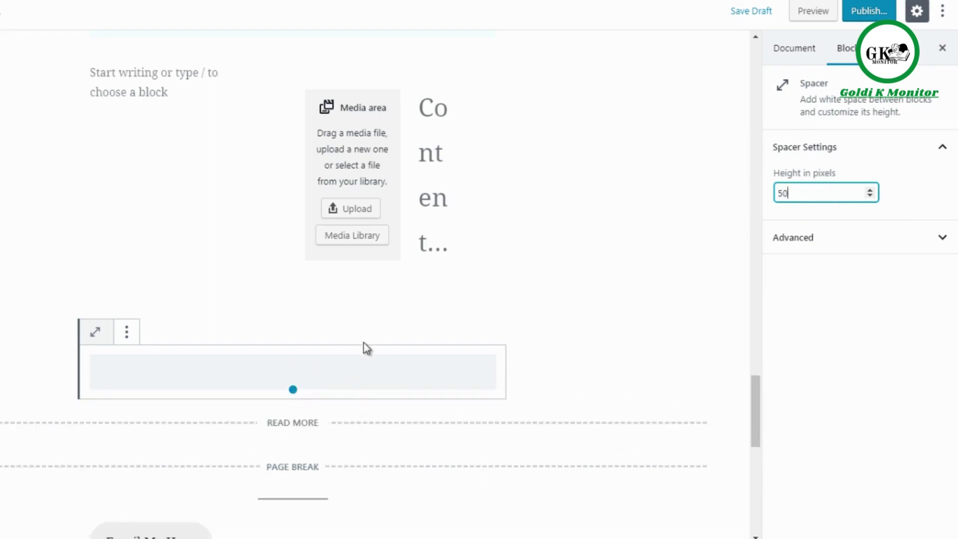
click(583, 312)
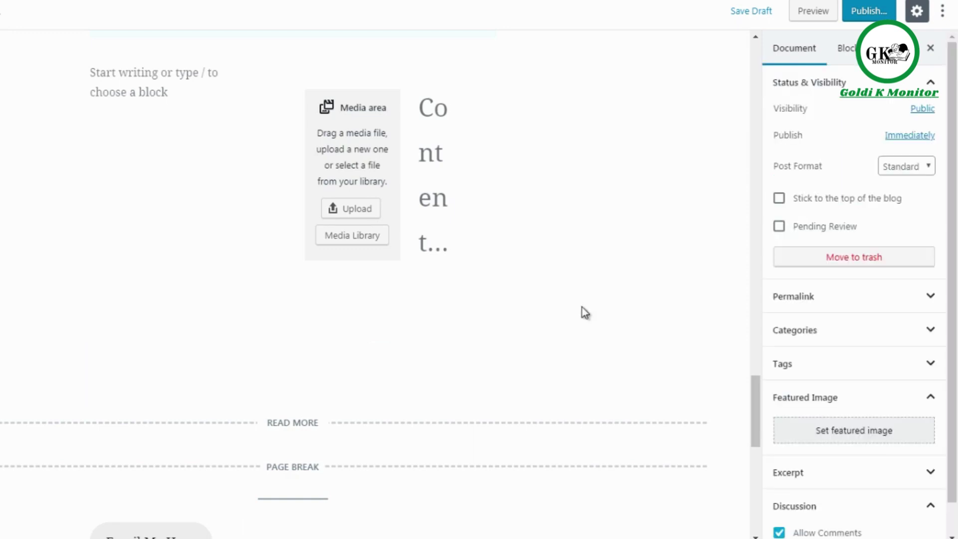
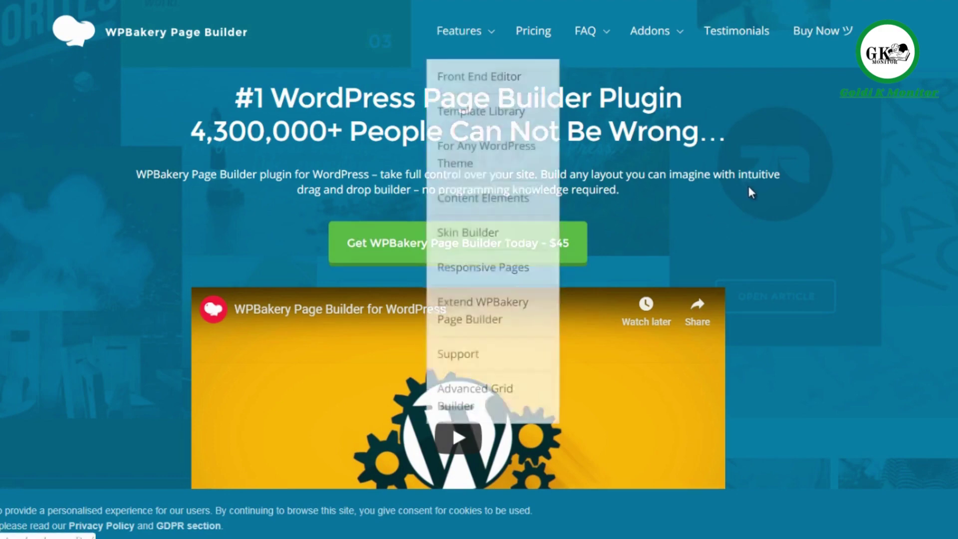
Step: Look through the feature sections on the WPBakery Page Builder homepage, down to the Template Library section
scroll(749, 189, down, 12)
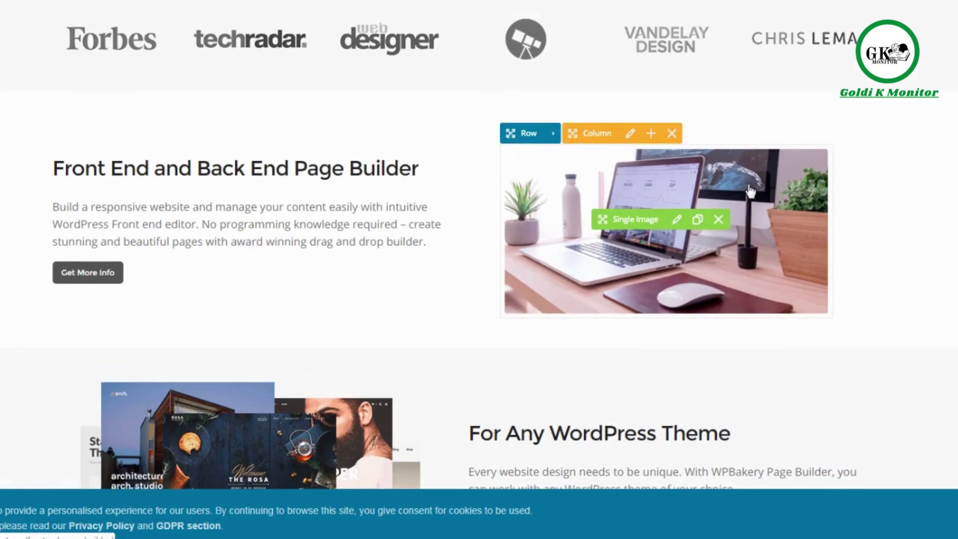
scroll(750, 191, down, 3)
scroll(747, 186, down, 2)
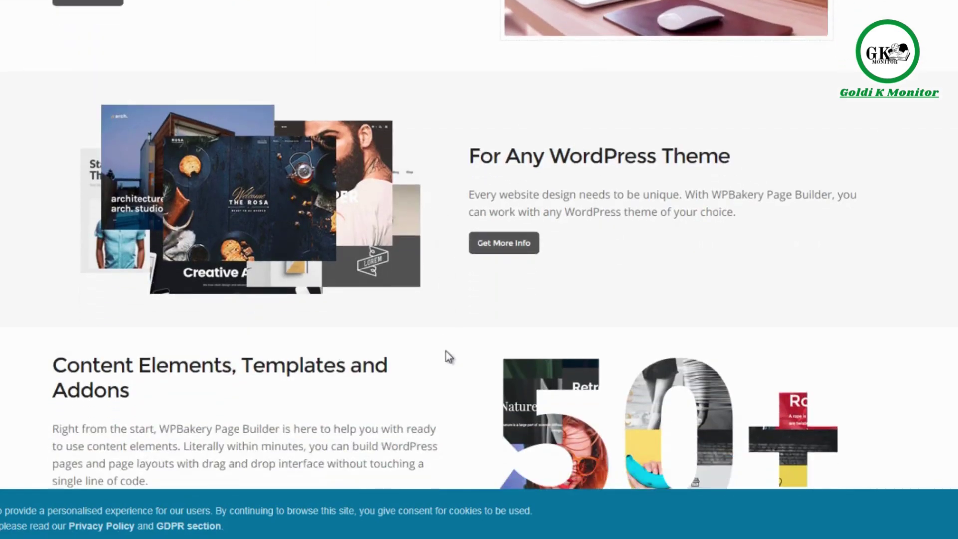
scroll(446, 351, down, 5)
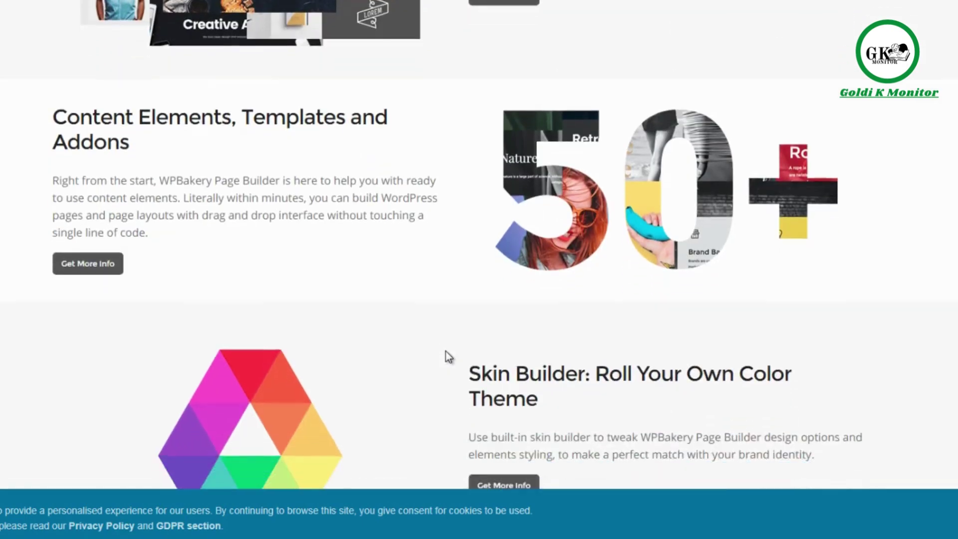
scroll(446, 351, down, 5)
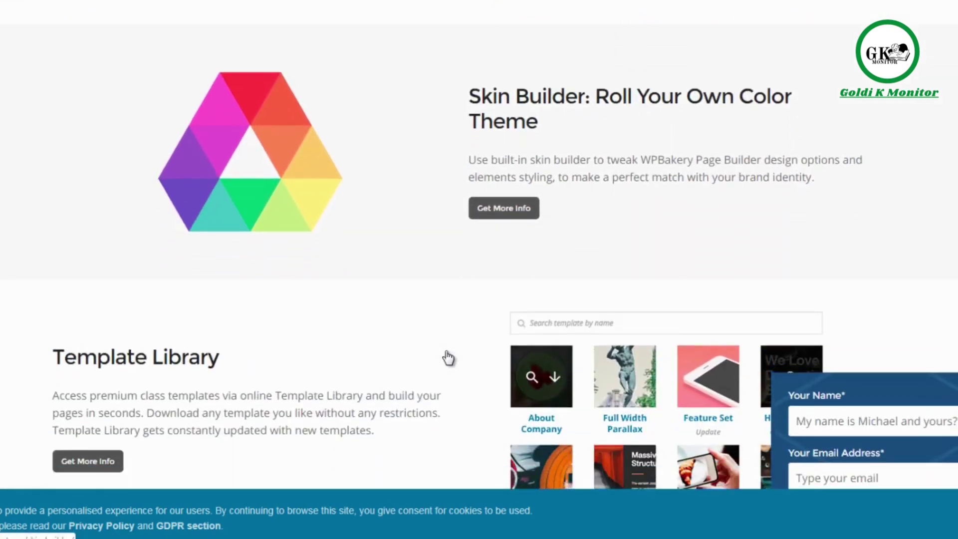
Step: Look through the WPBakery sections from Template Library to Professional Online Support and return to the start of the homepage
scroll(448, 358, down, 5)
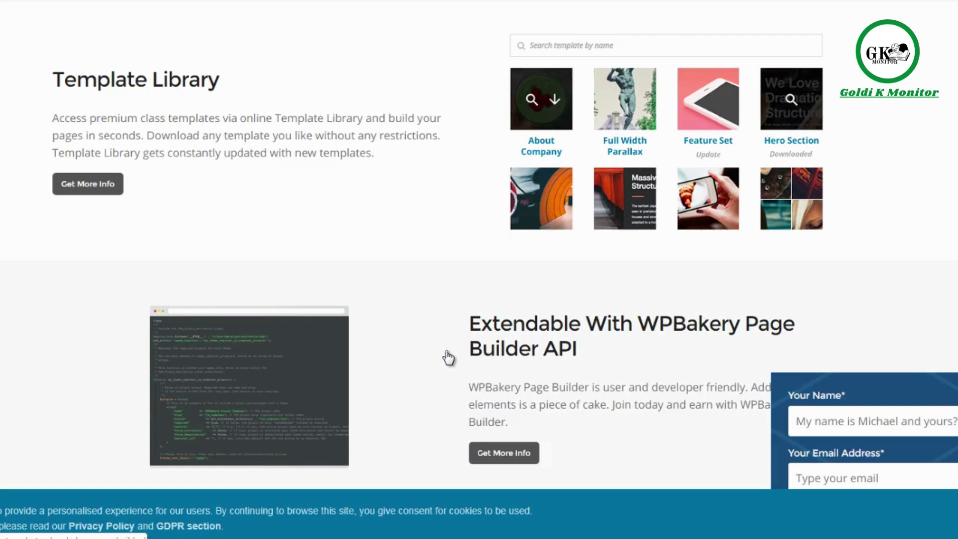
scroll(448, 357, down, 1)
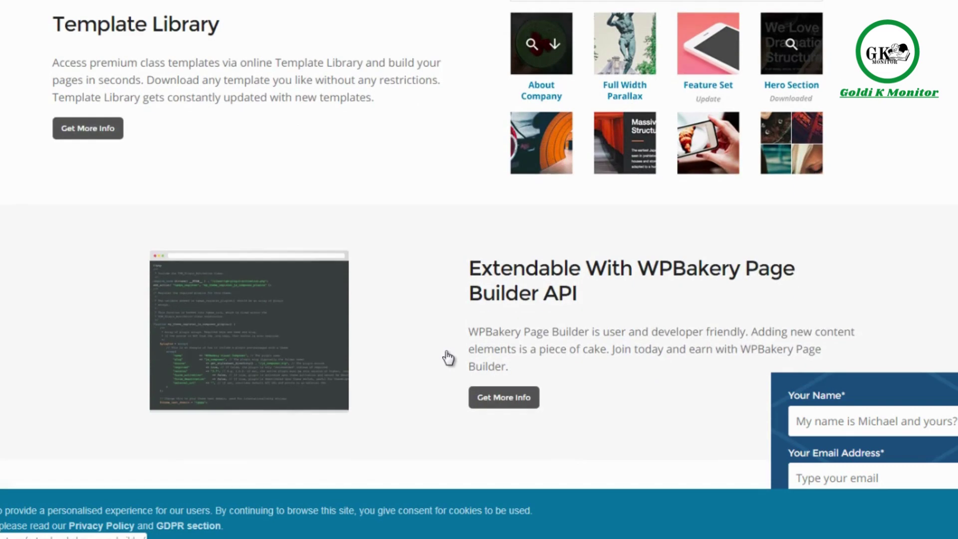
scroll(447, 357, down, 8)
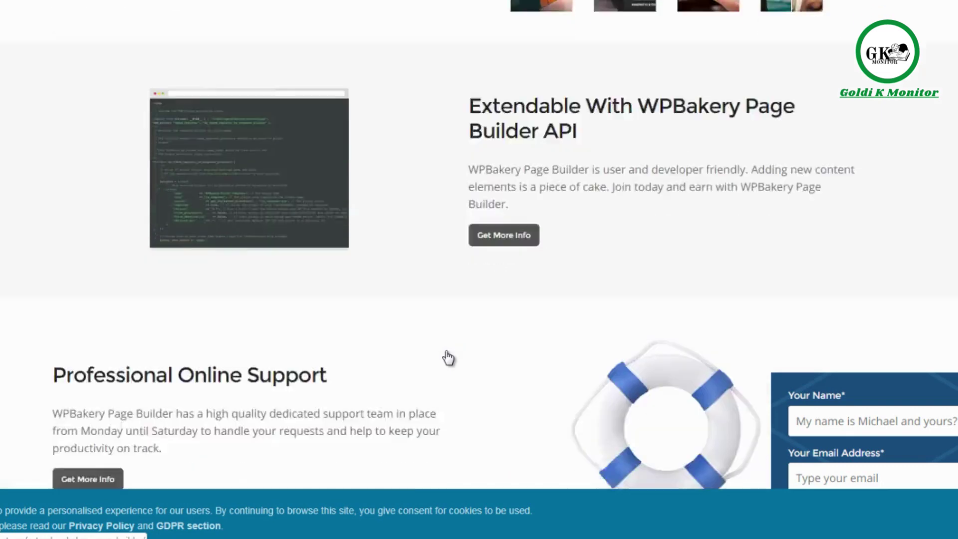
scroll(448, 357, down, 5)
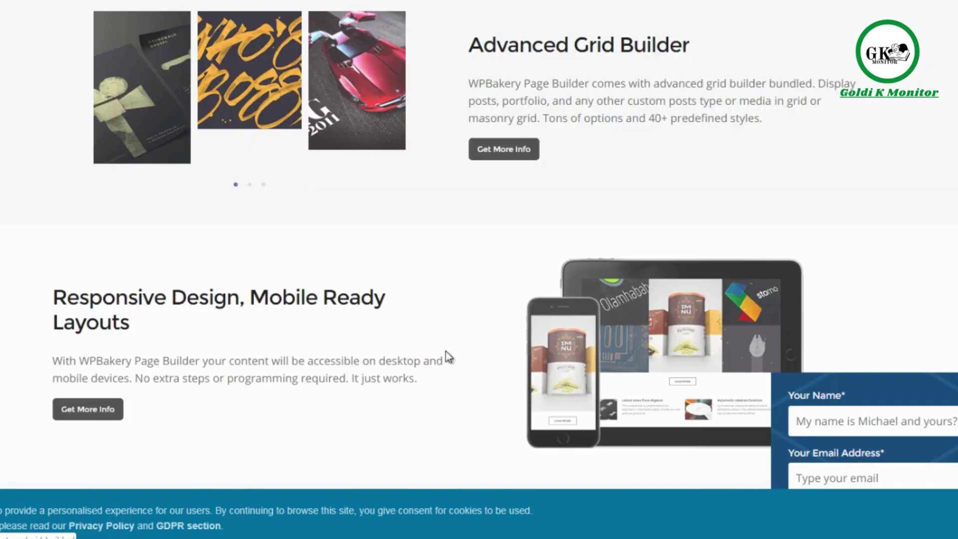
scroll(479, 249, up, 15)
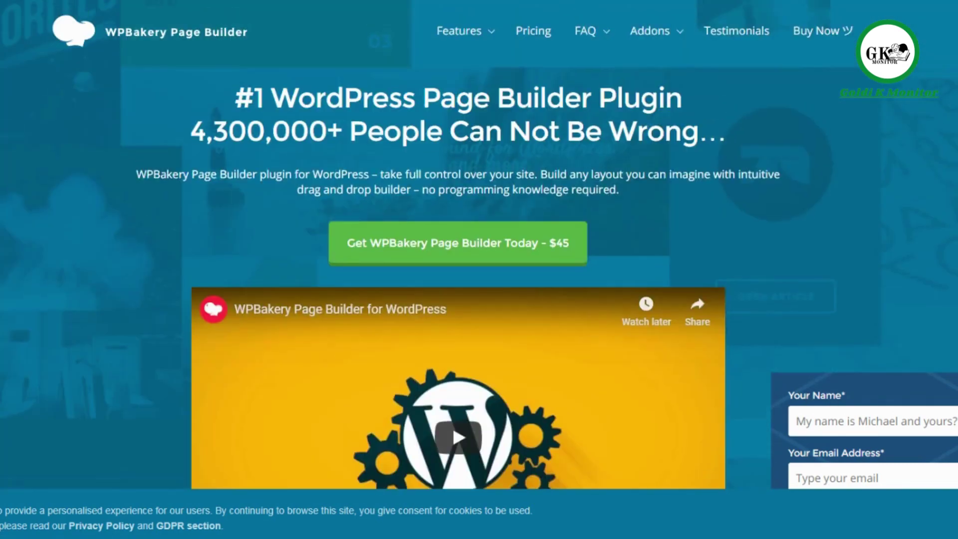
mouse_move(482, 33)
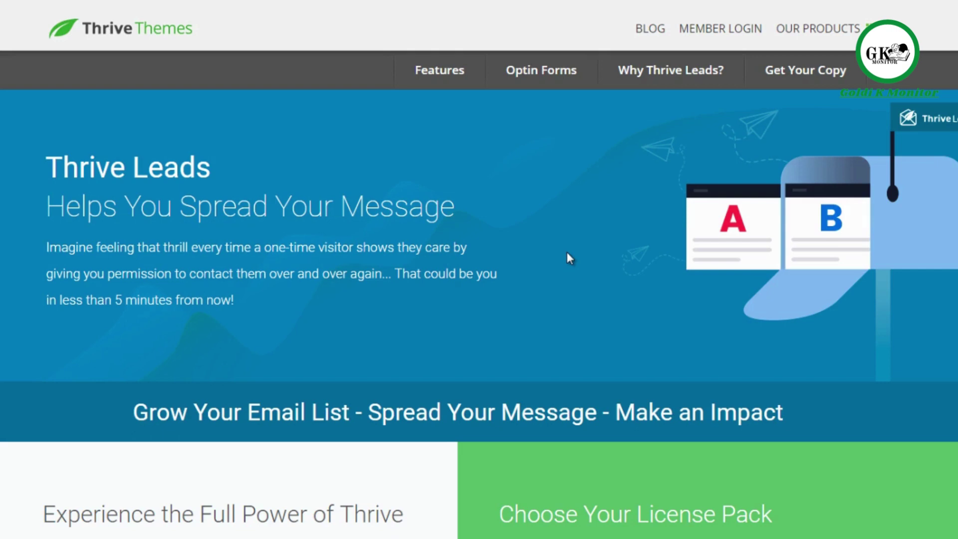
Step: Examine the Thrive Leads introduction, the license pack options and the plugin's main opt-in form features
drag(234, 305, 46, 160)
scroll(479, 269, down, 3)
scroll(479, 270, down, 4)
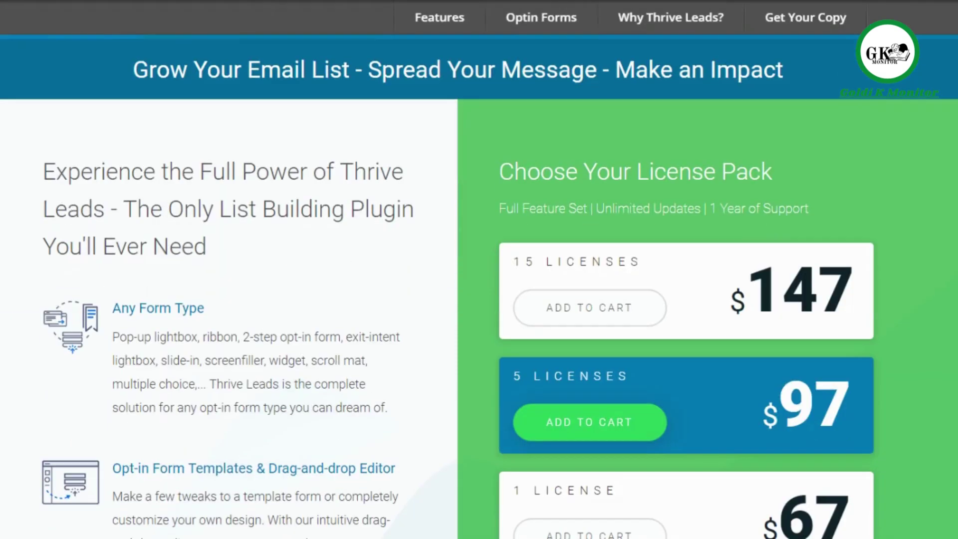
scroll(480, 269, down, 1)
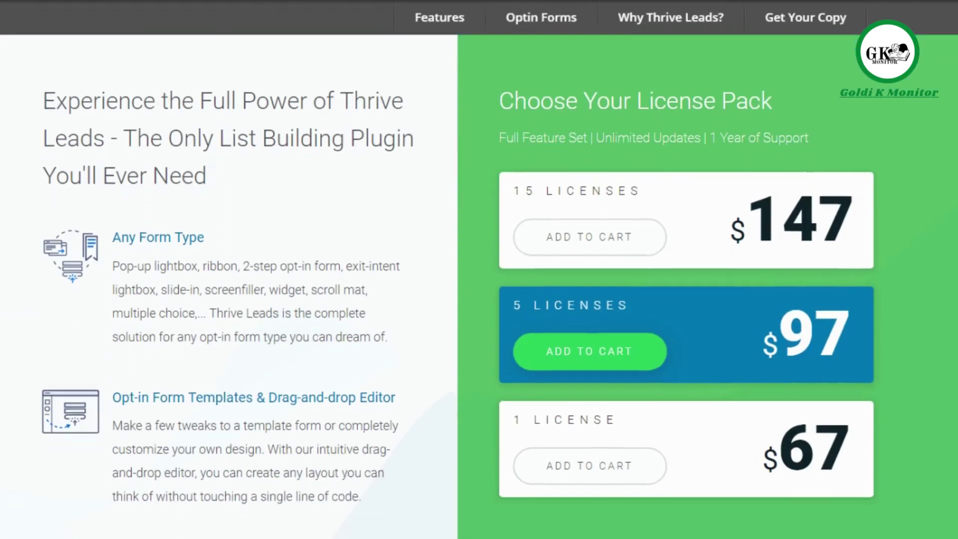
scroll(479, 270, down, 2)
scroll(479, 270, down, 1)
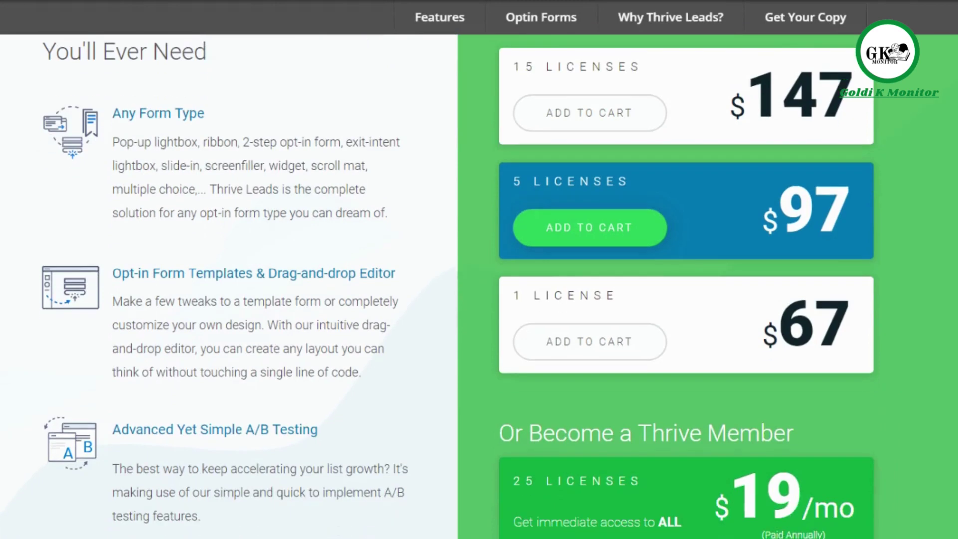
scroll(479, 270, down, 1)
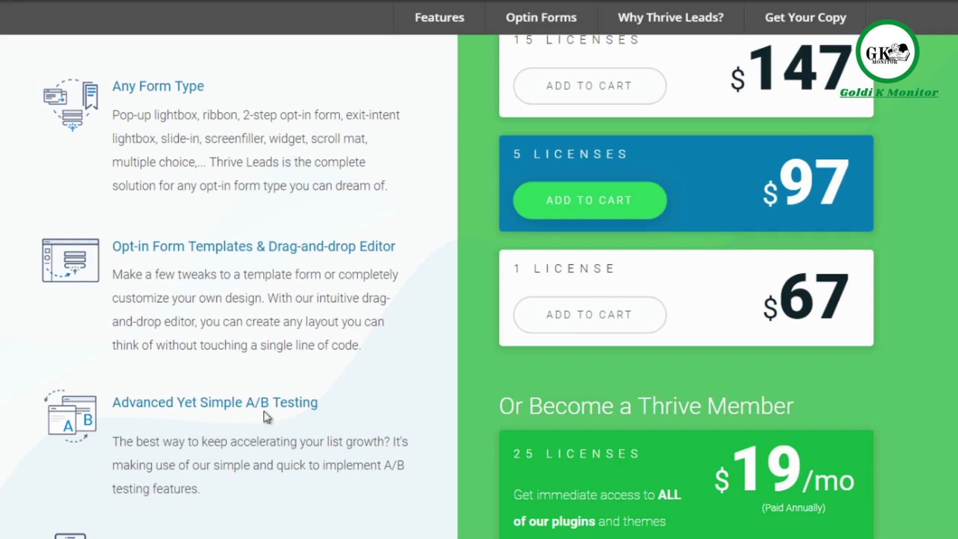
scroll(479, 270, down, 9)
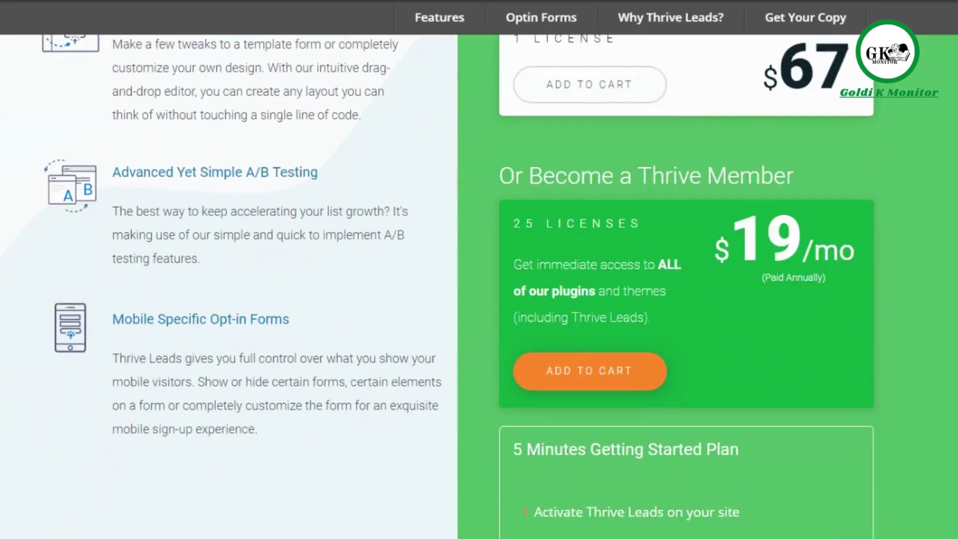
Step: Look through the Thrive Leads getting started plan, customer satisfaction agreement, testimonials, FAQ and All Features list, and return to the page start
scroll(479, 270, down, 2)
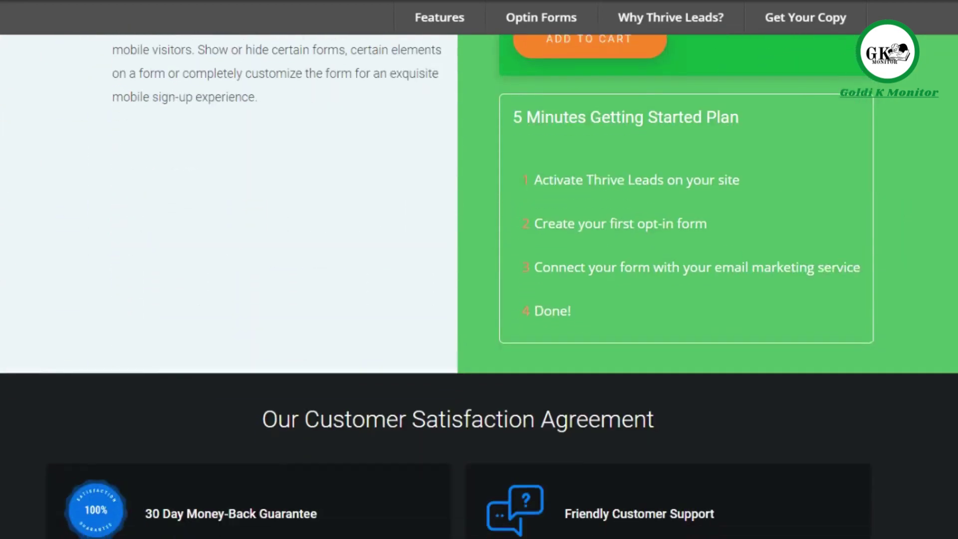
scroll(479, 270, down, 1)
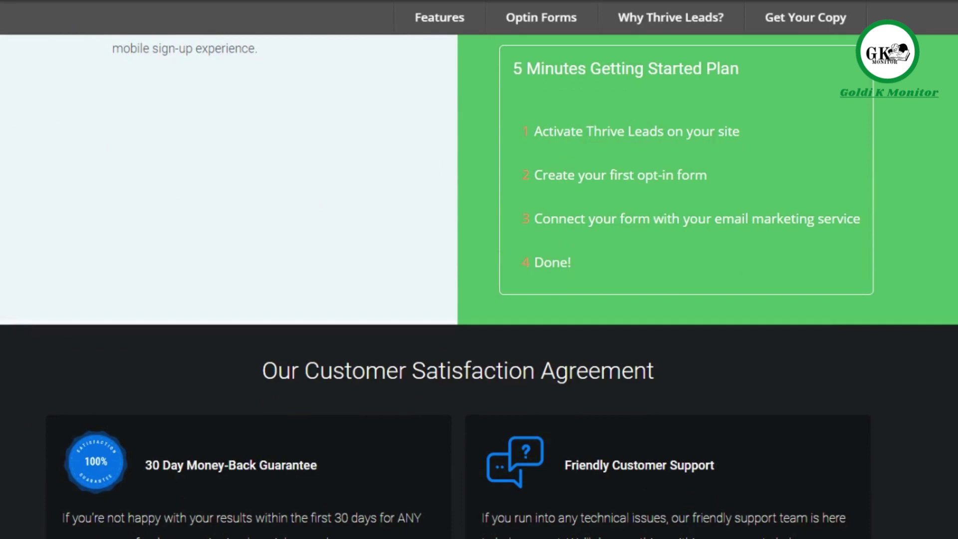
scroll(479, 269, down, 6)
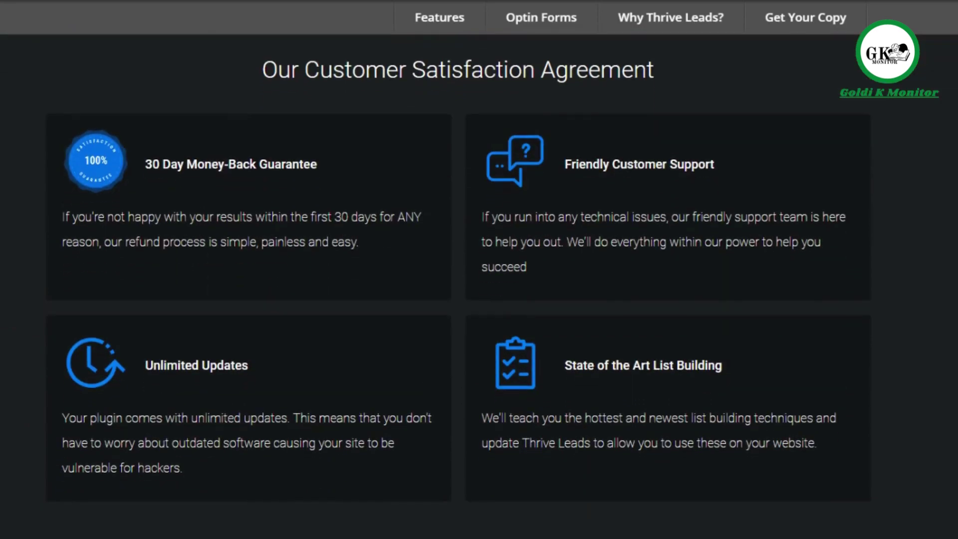
scroll(479, 270, down, 10)
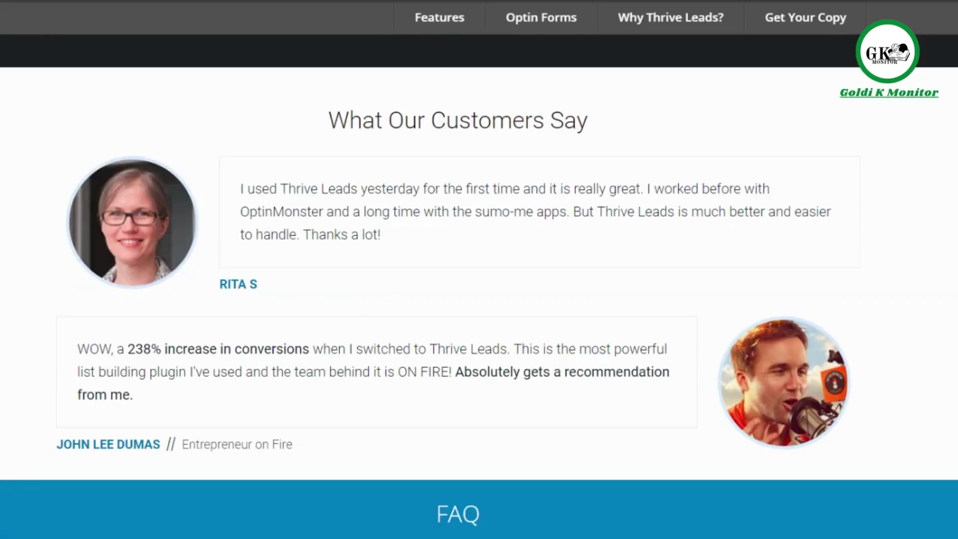
scroll(480, 269, down, 7)
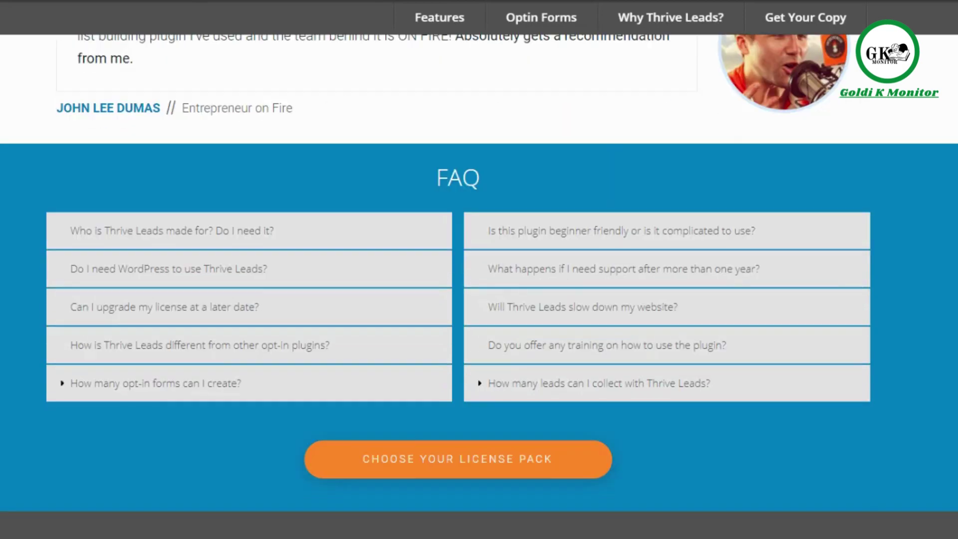
scroll(480, 269, down, 6)
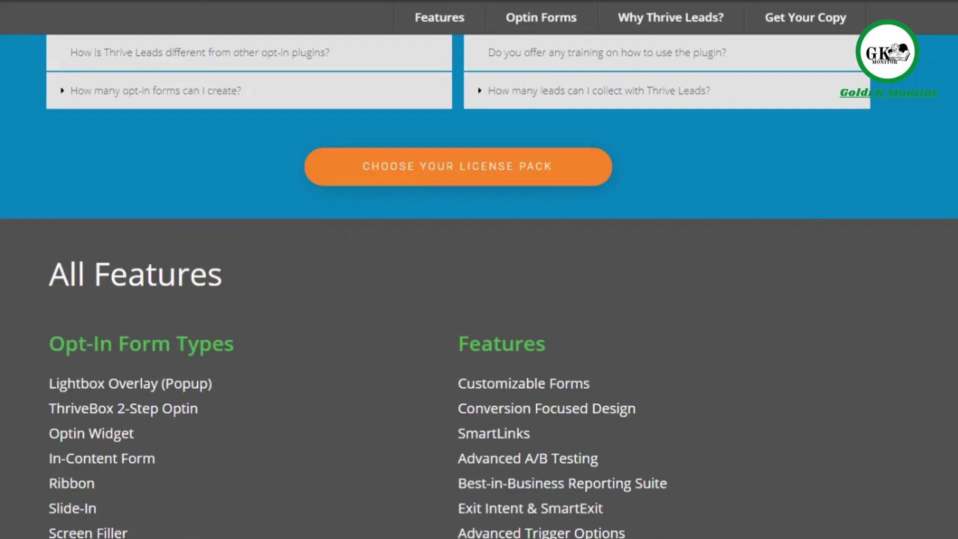
scroll(479, 270, down, 3)
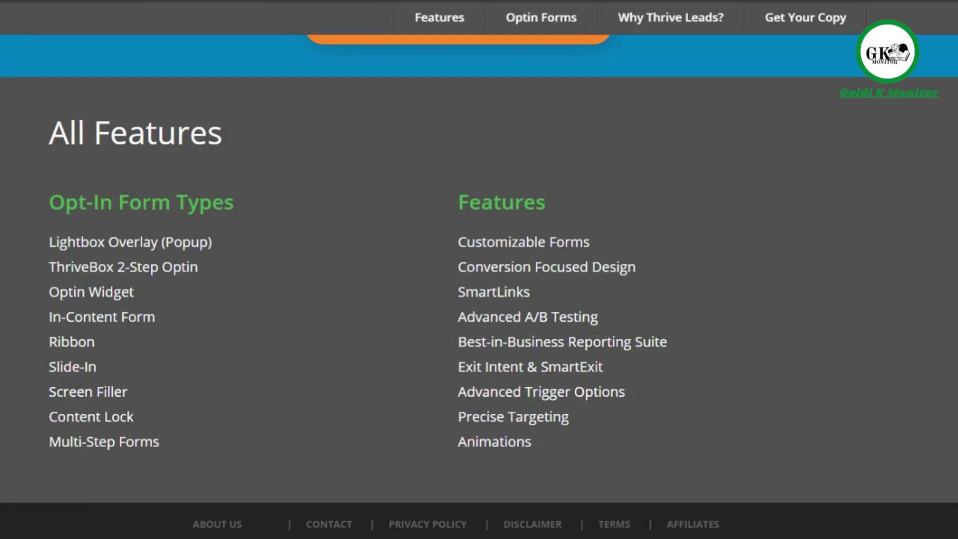
scroll(479, 269, up, 15)
scroll(938, 224, down, 4)
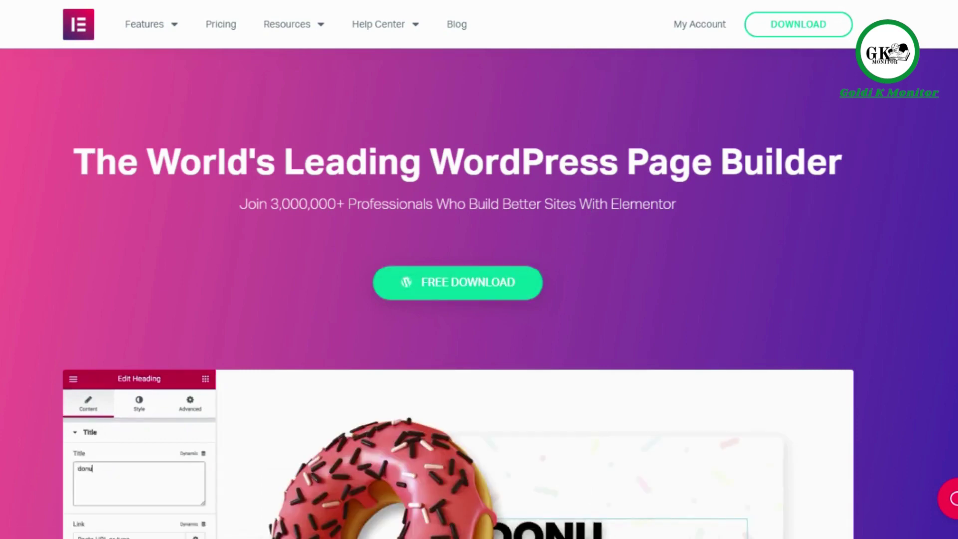
Step: Look through the Elementor homepage from its editor demo to the Pixel Perfect Design in WordPress section
scroll(627, 172, down, 3)
scroll(479, 300, down, 3)
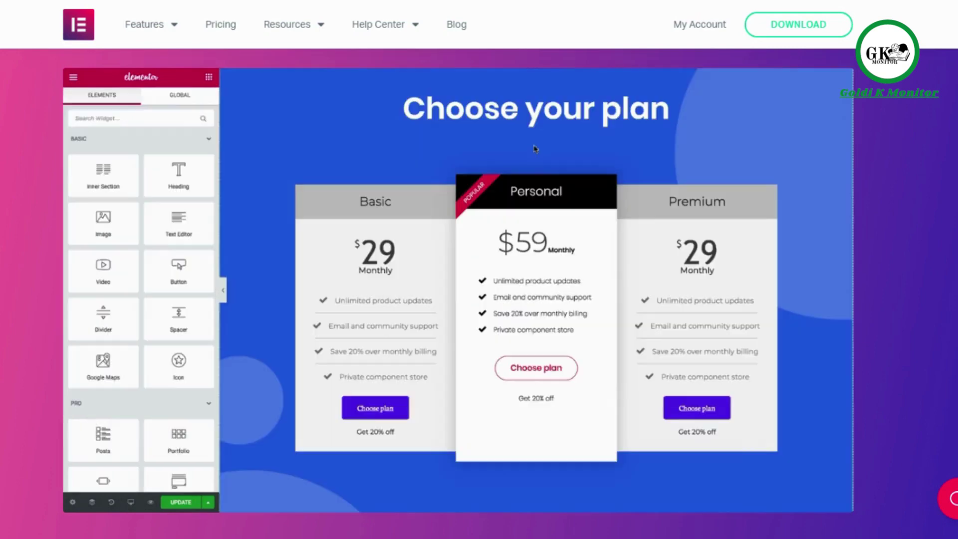
scroll(480, 300, down, 2)
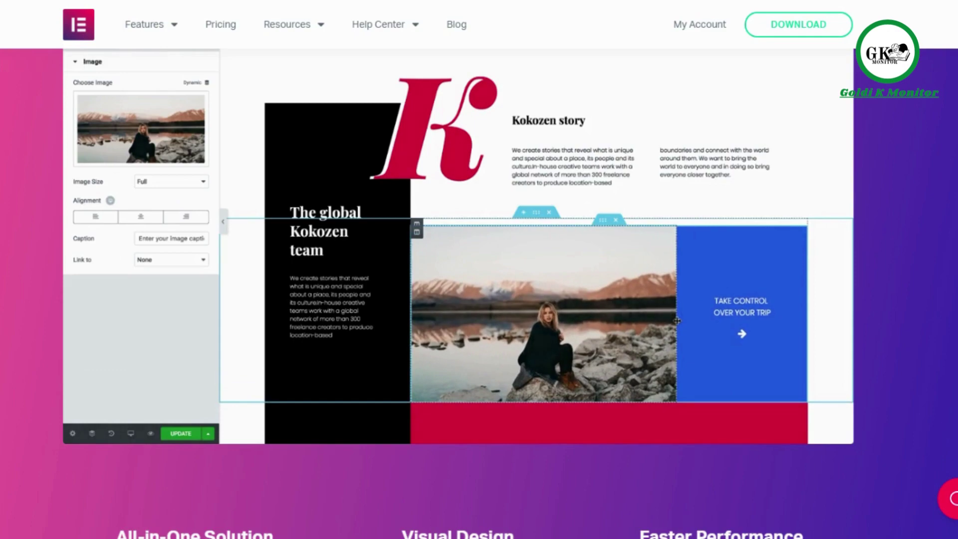
scroll(479, 293, down, 8)
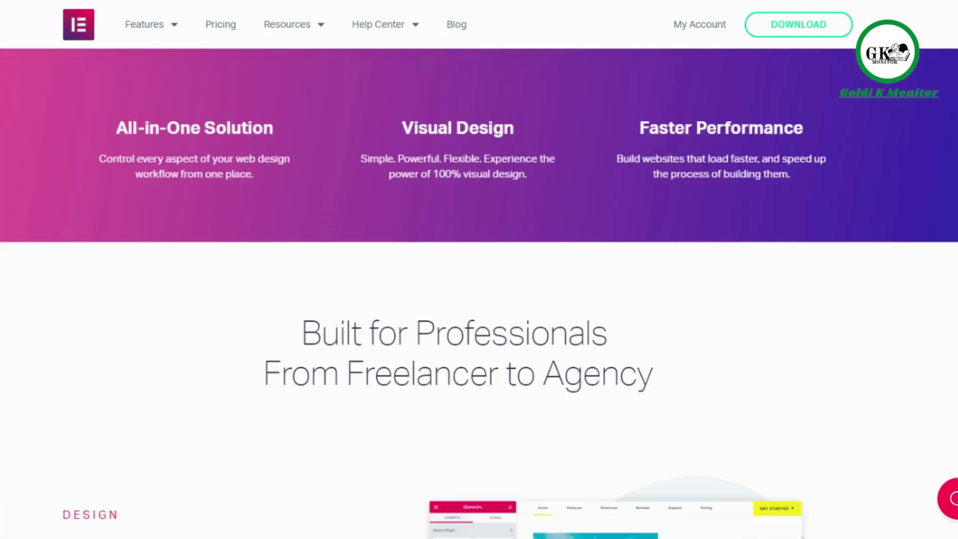
scroll(479, 294, down, 5)
scroll(479, 294, up, 1)
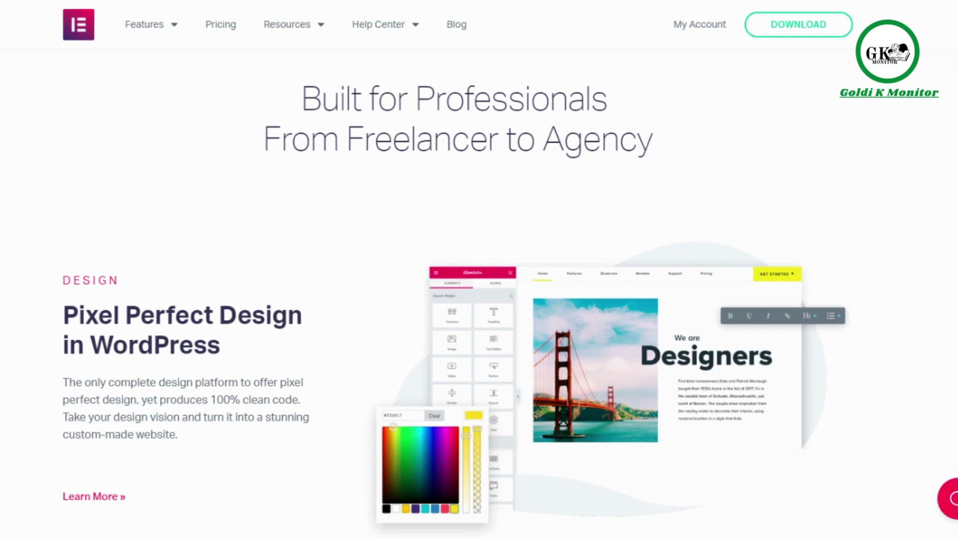
Step: Examine Elementor's Marketing and Development sections, the website showcase and the user reviews down to the end of the homepage
scroll(480, 300, down, 11)
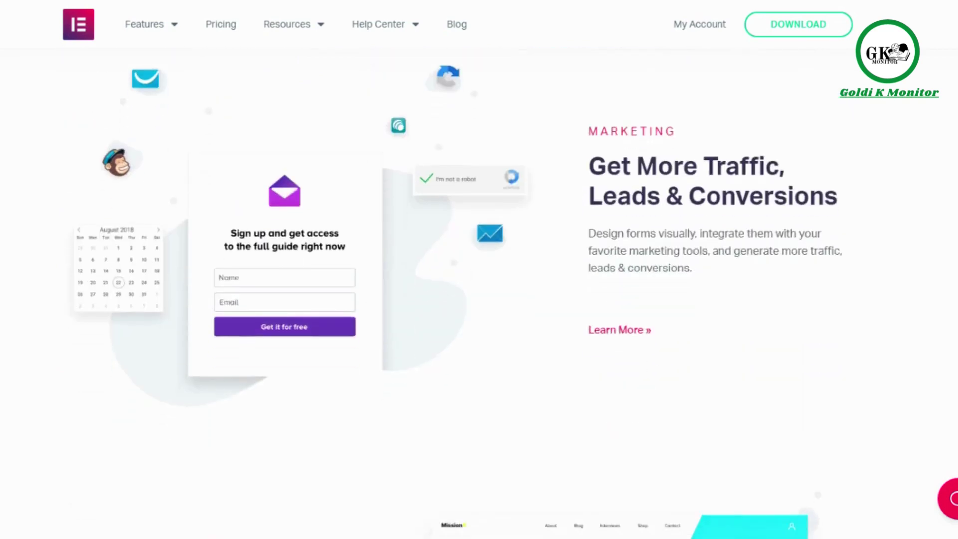
scroll(479, 289, down, 1)
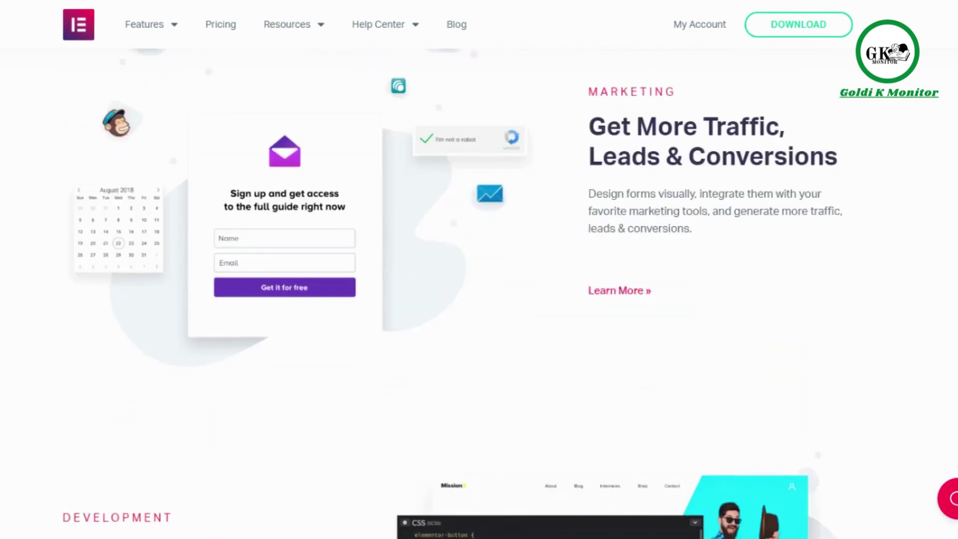
scroll(480, 290, up, 1)
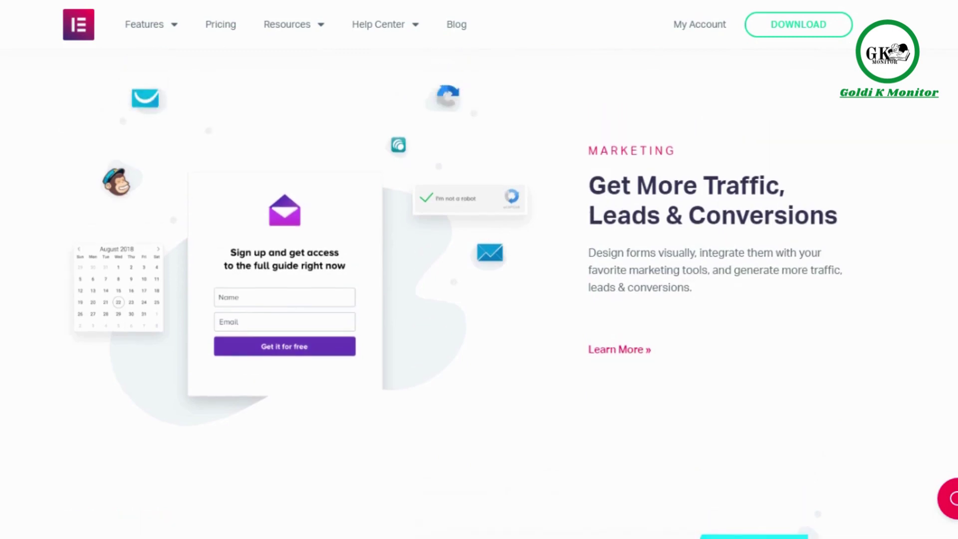
scroll(479, 289, down, 7)
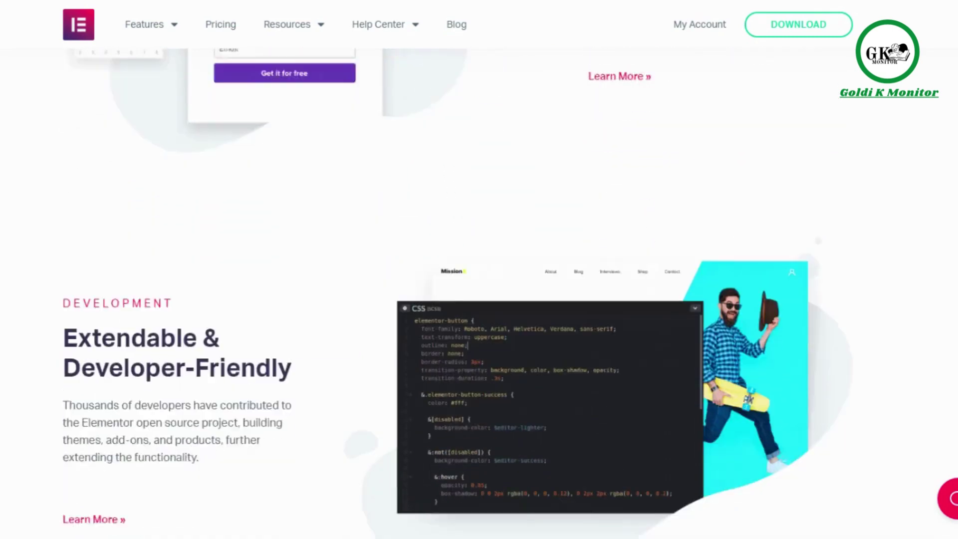
scroll(479, 290, down, 1)
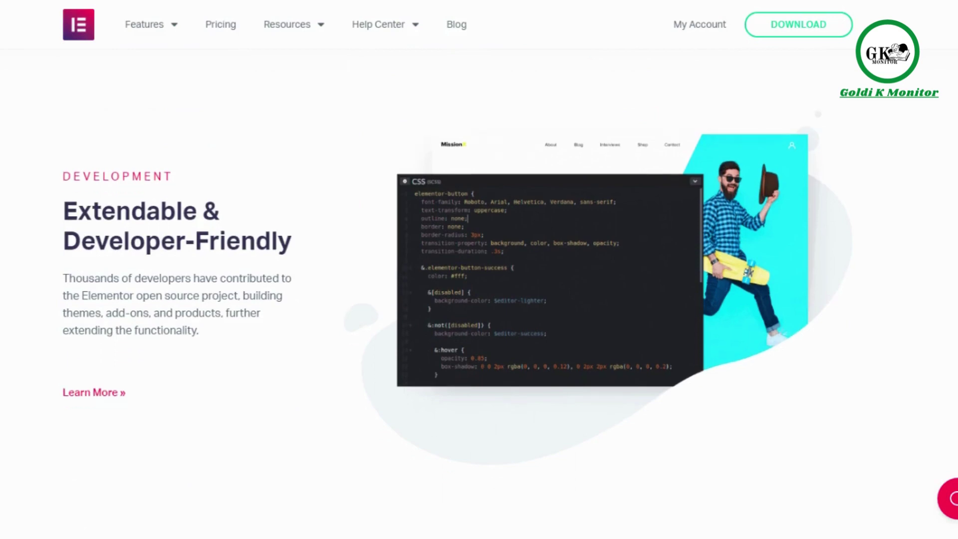
scroll(479, 290, down, 6)
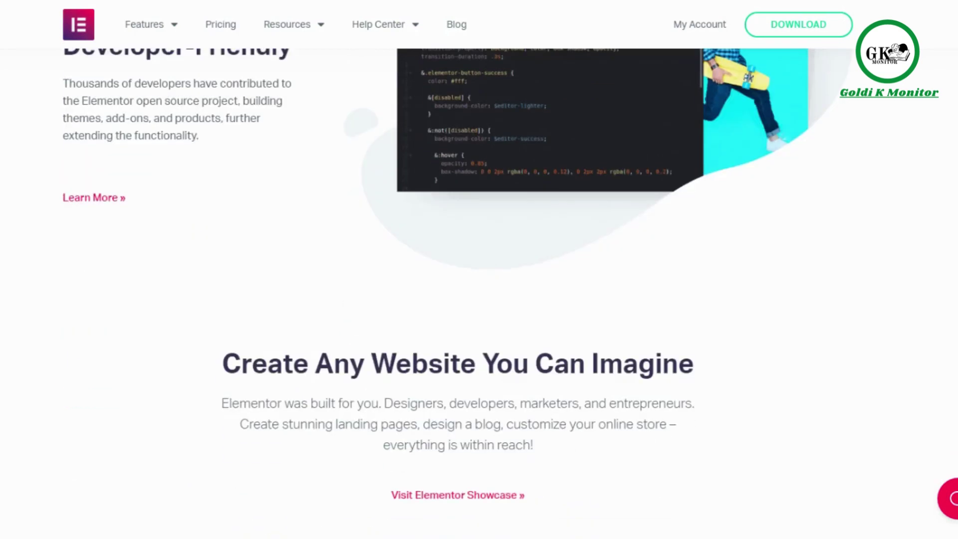
scroll(479, 289, down, 4)
scroll(479, 289, down, 3)
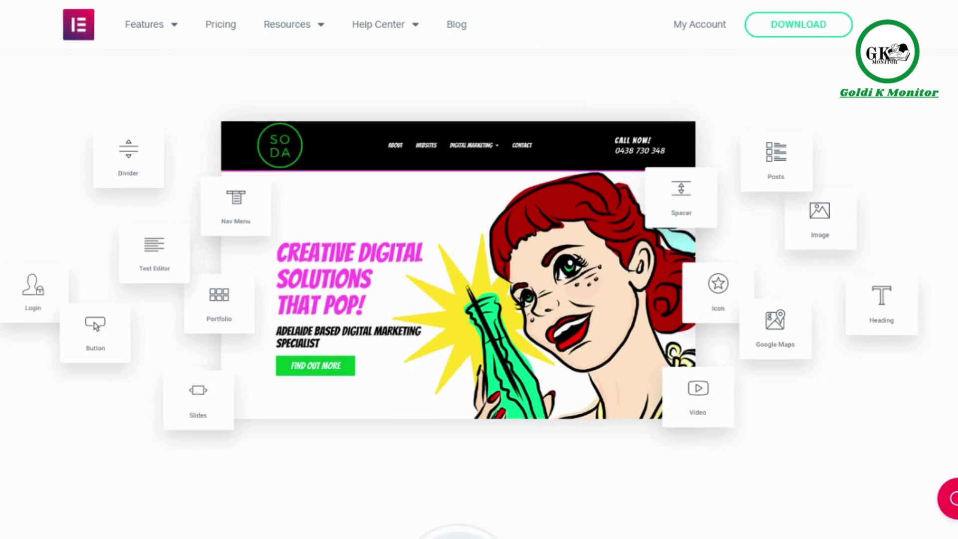
scroll(480, 290, down, 10)
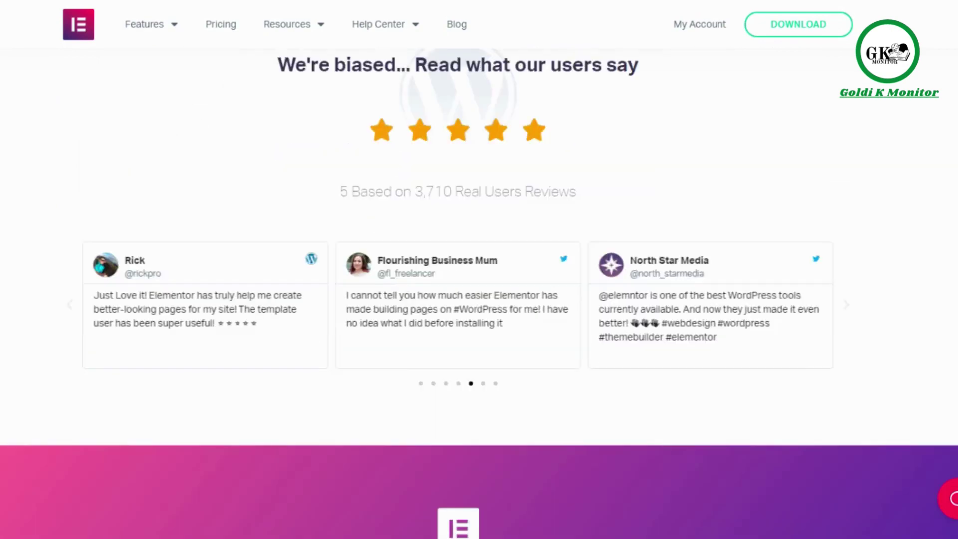
scroll(479, 290, down, 15)
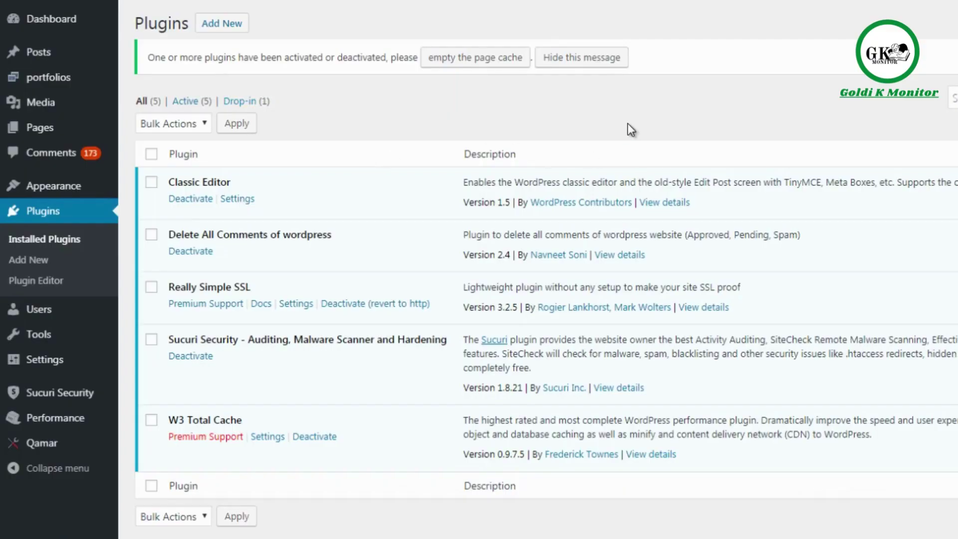
Step: Deactivate the Classic Editor plugin and add the Elementor Page Builder plugin from the plugin directory, activated
click(186, 200)
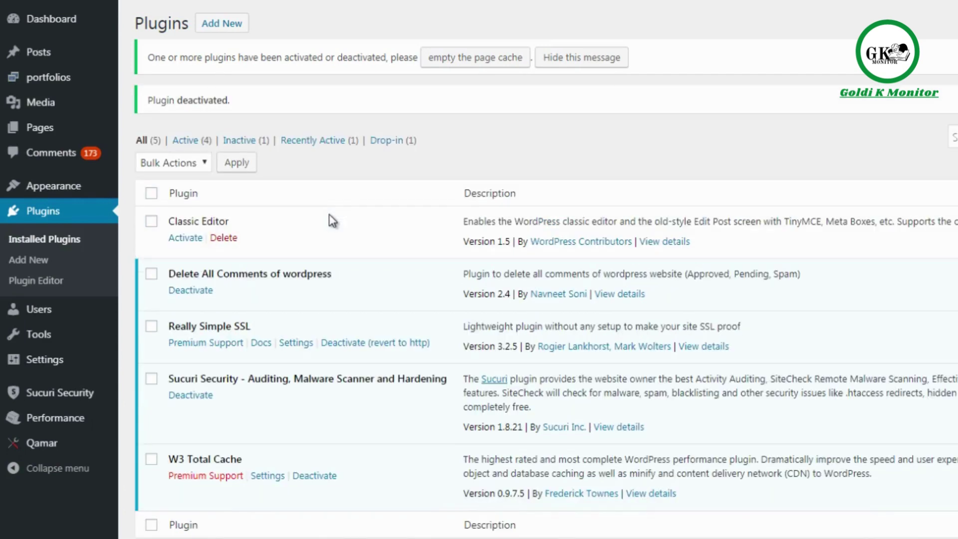
click(222, 24)
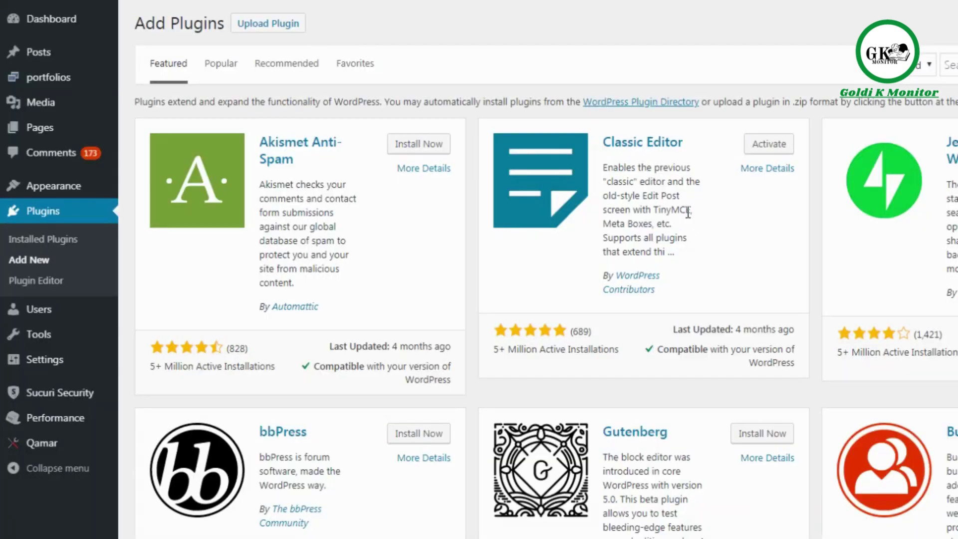
click(951, 65)
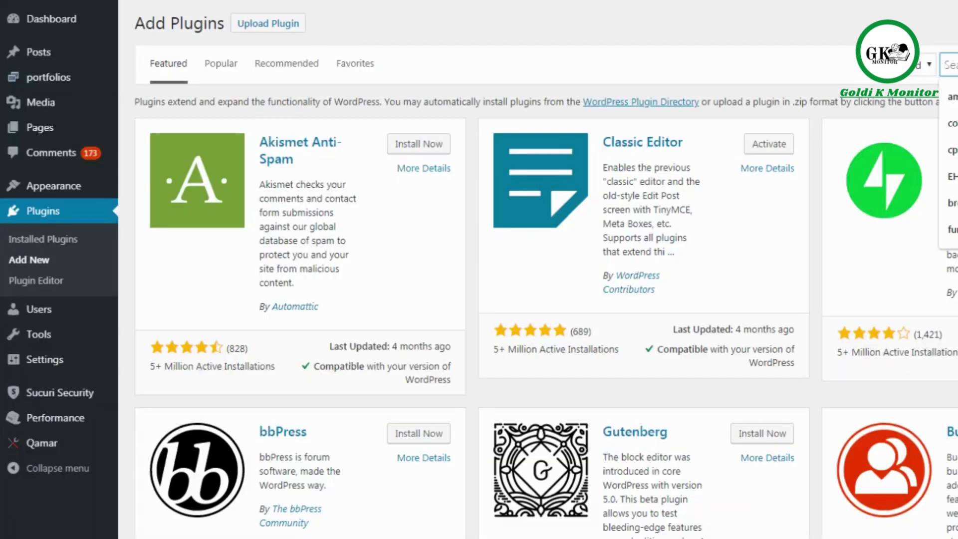
text(elemen)
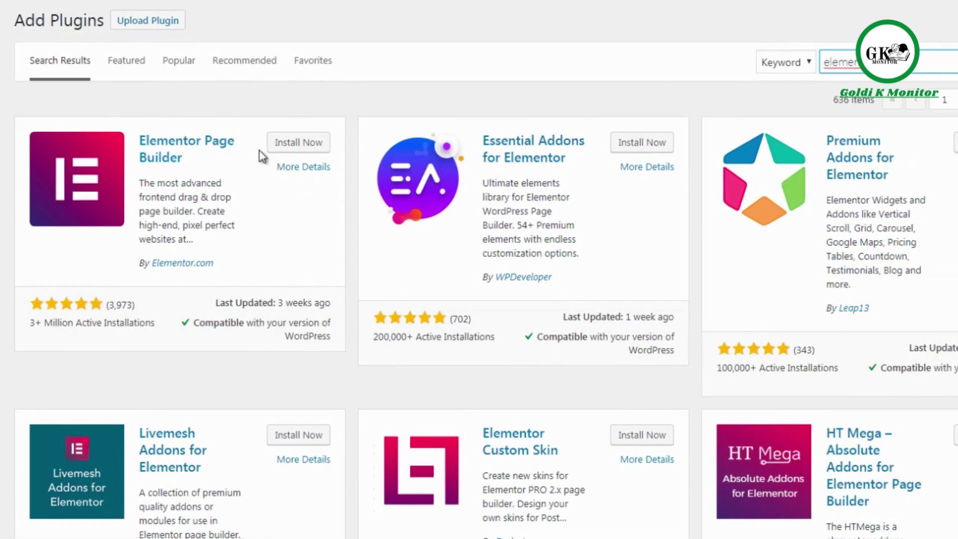
click(289, 146)
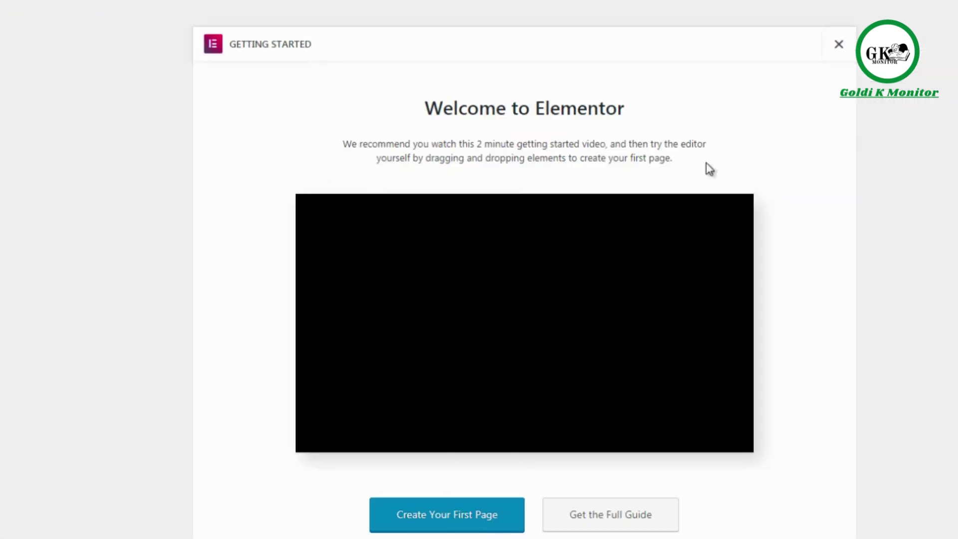
Step: Create the first Elementor page from the Getting Started screen
scroll(524, 269, down, 2)
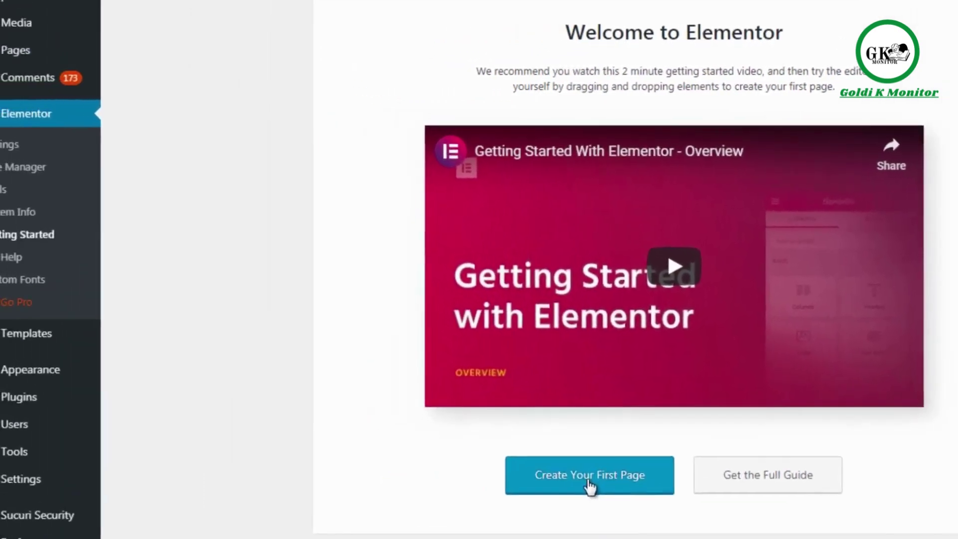
click(489, 459)
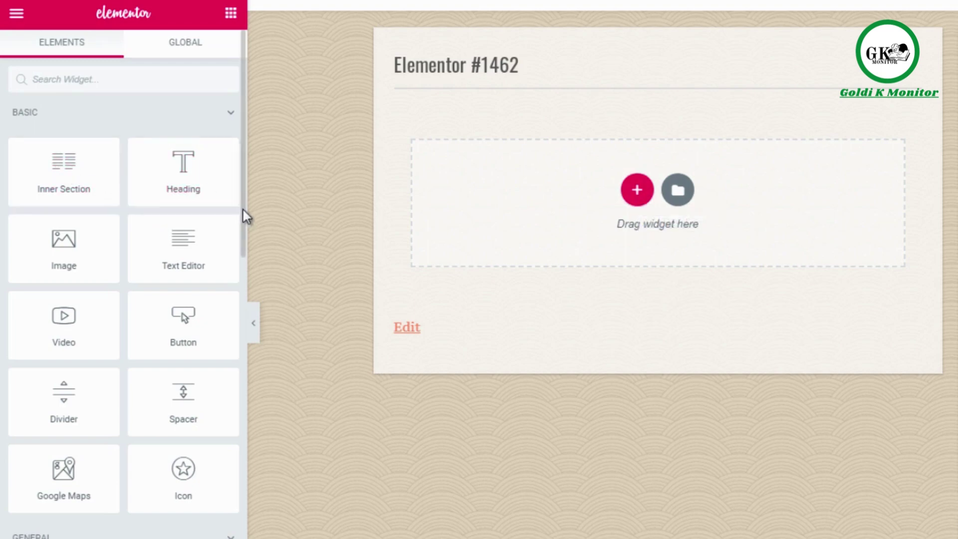
Step: Find the Progress Bar among the General widgets and place it in the page's empty drop area
drag(242, 206, 241, 233)
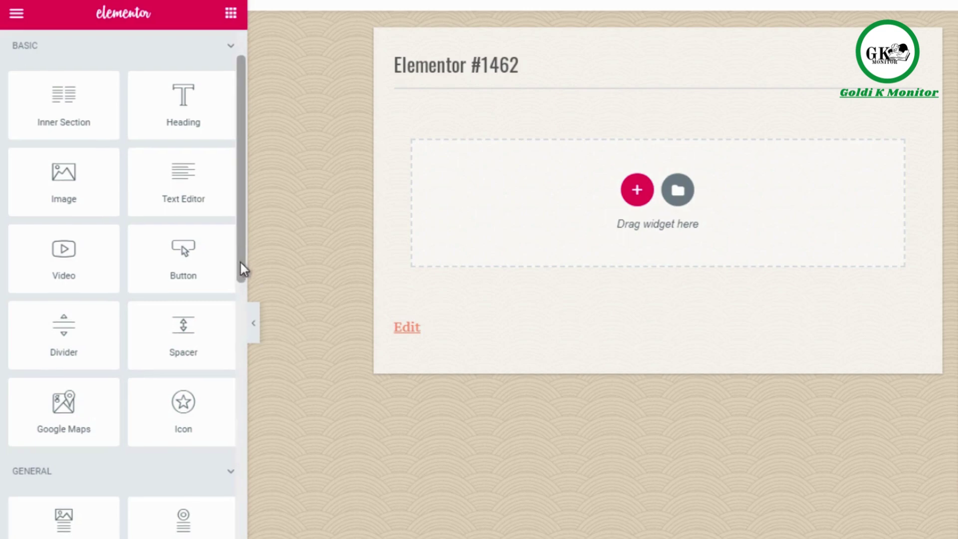
drag(240, 250, 240, 314)
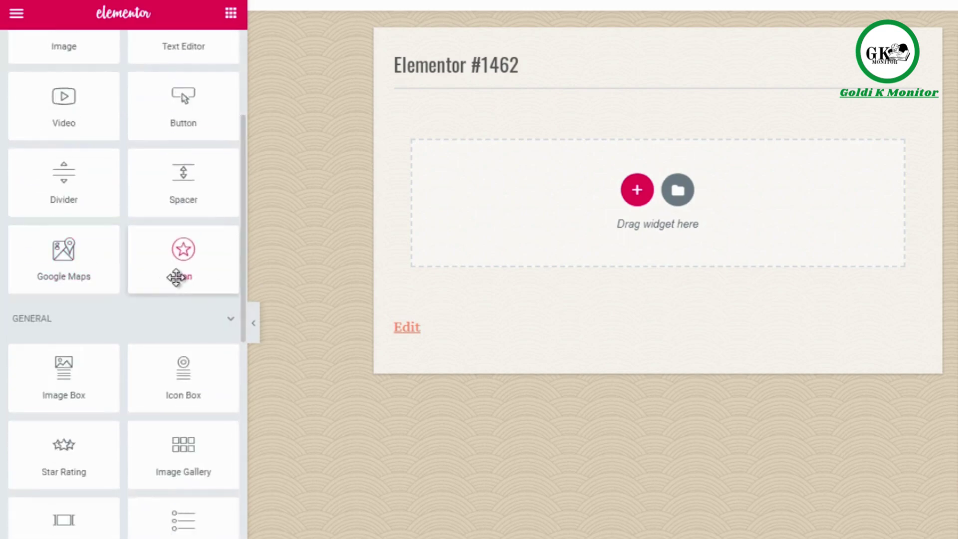
drag(239, 251, 240, 321)
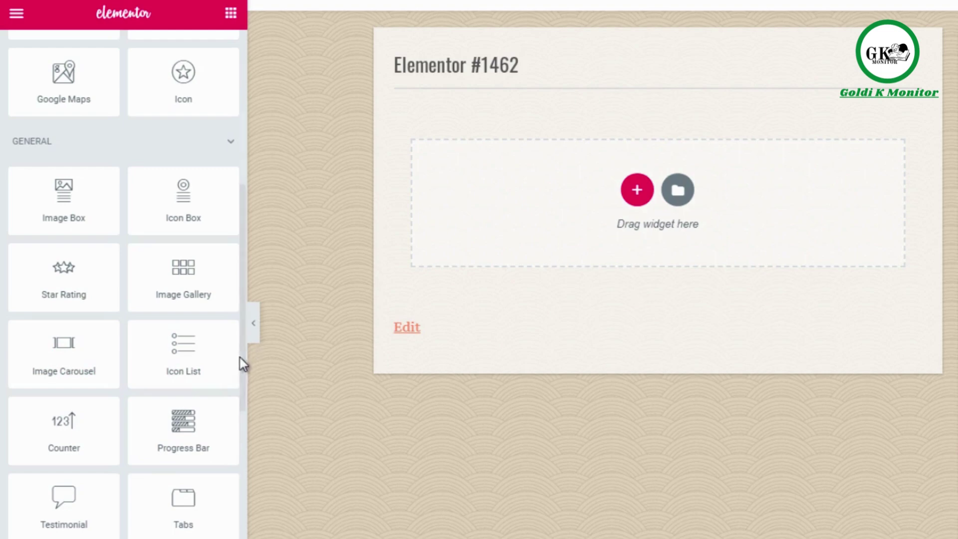
drag(239, 364, 240, 394)
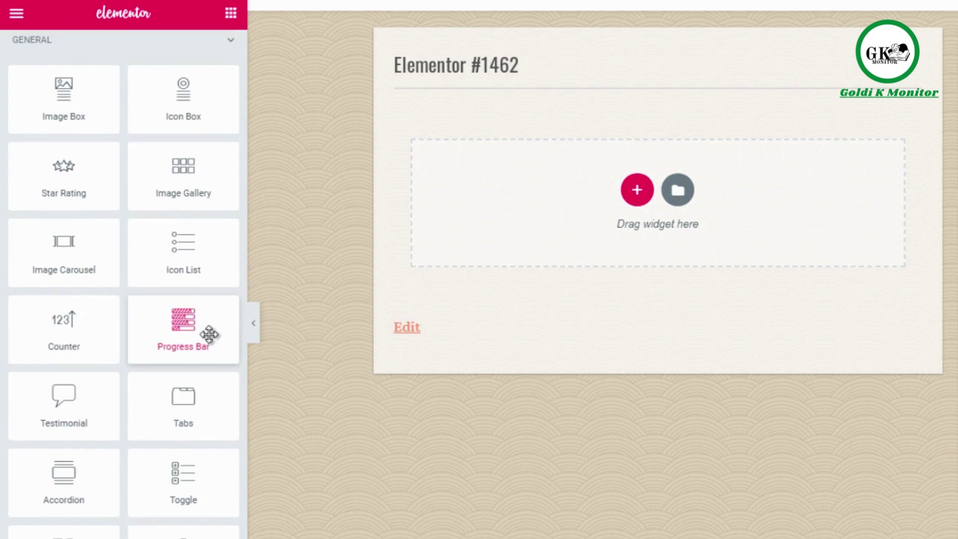
drag(213, 333, 664, 187)
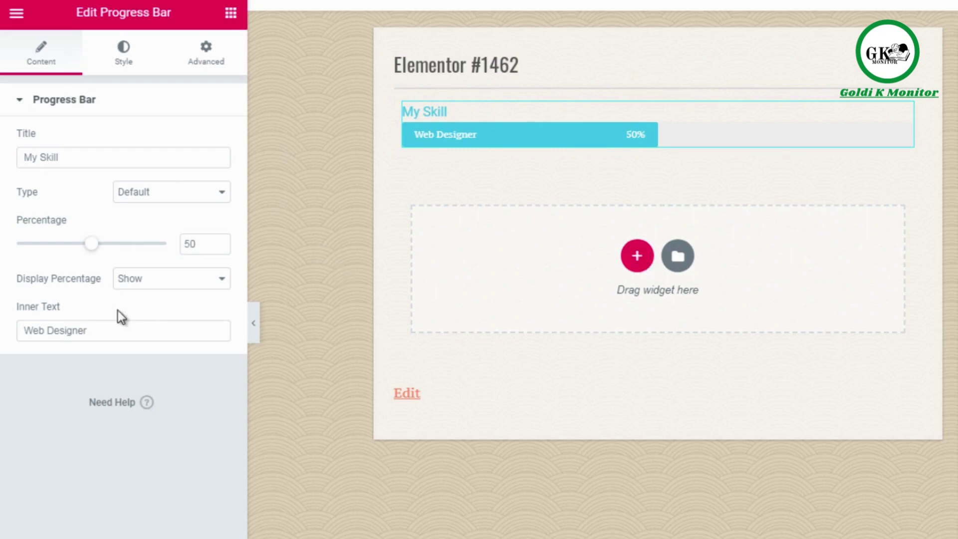
Step: Add a section with two equal columns below the progress bar and place a Heading widget in its first column
click(637, 255)
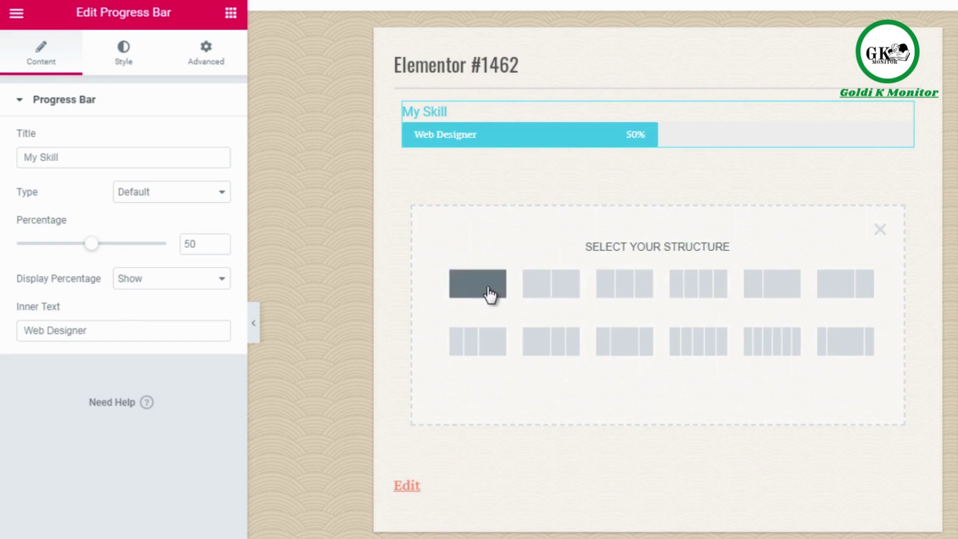
click(537, 287)
click(526, 176)
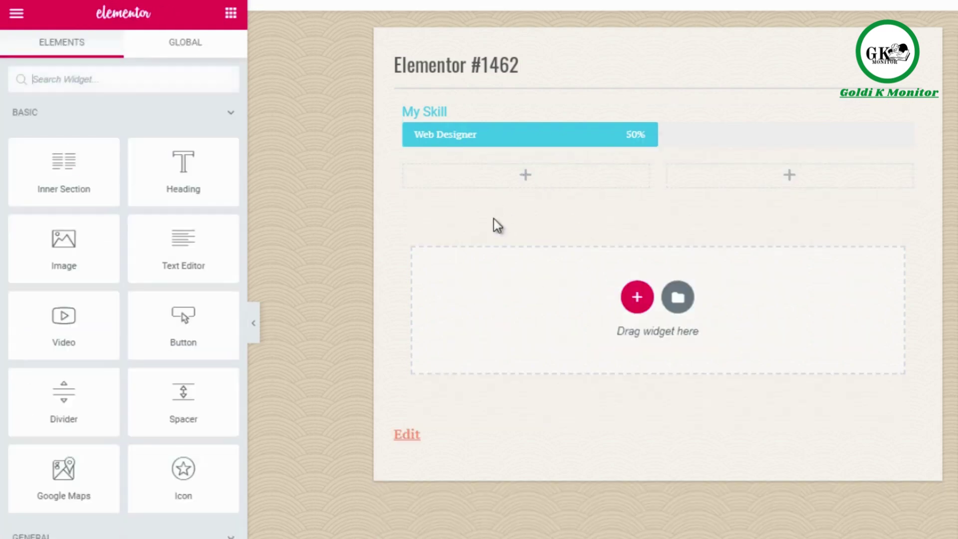
drag(211, 179, 473, 177)
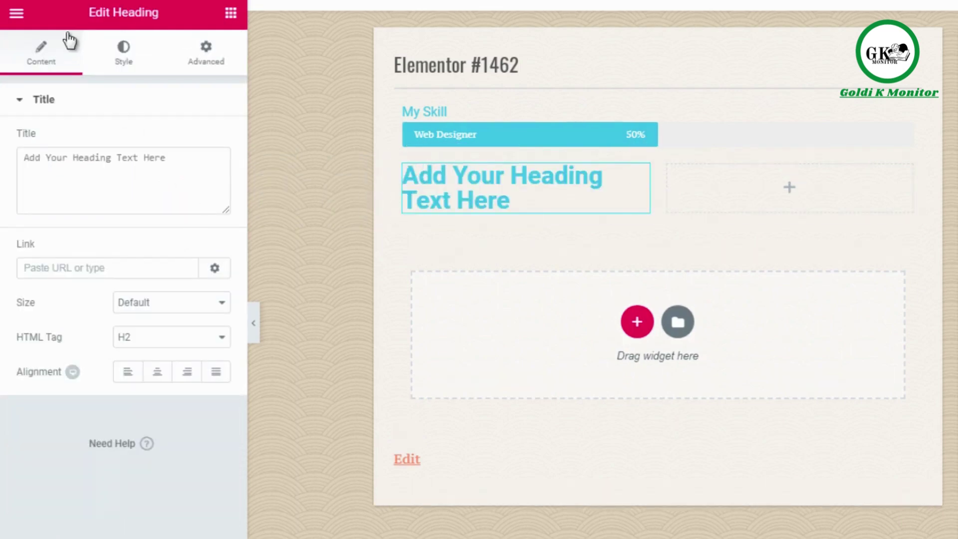
Step: Place an Image widget in the empty column beside the heading
click(16, 13)
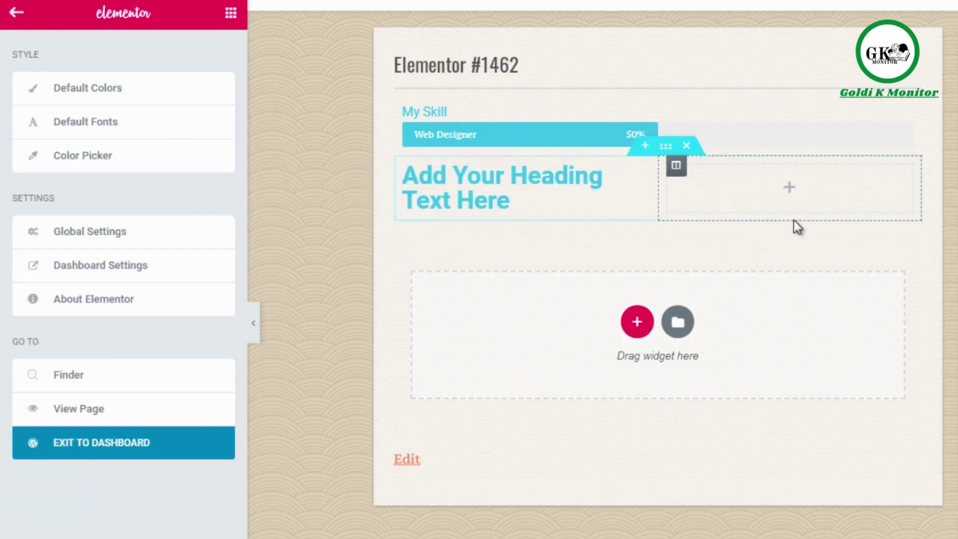
click(790, 189)
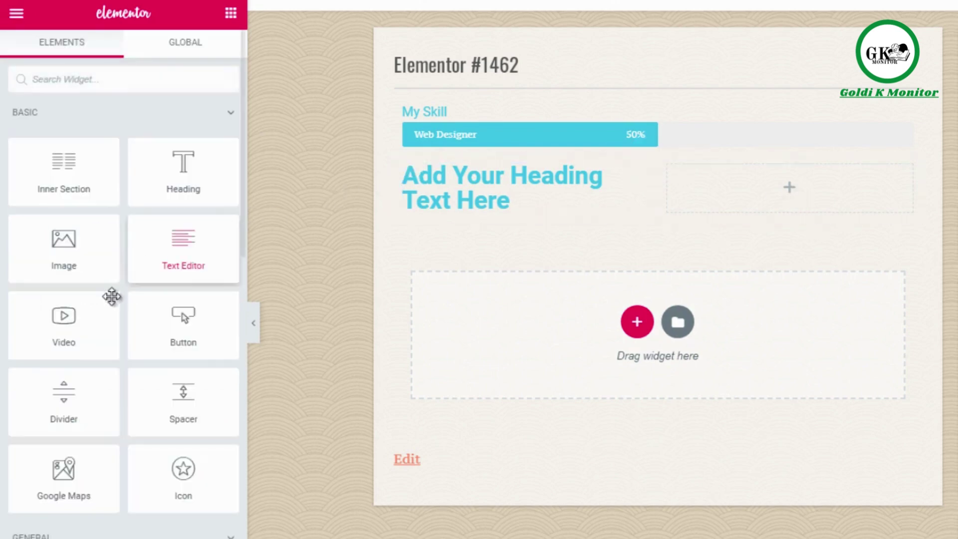
drag(68, 261, 740, 190)
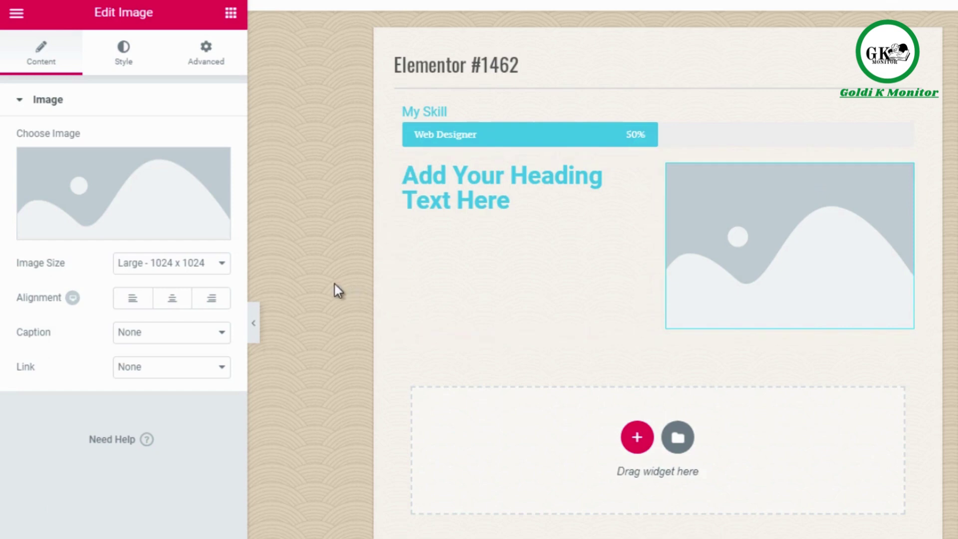
Step: Delete the progress bar section and the two-column section with the heading and image from the page
click(335, 285)
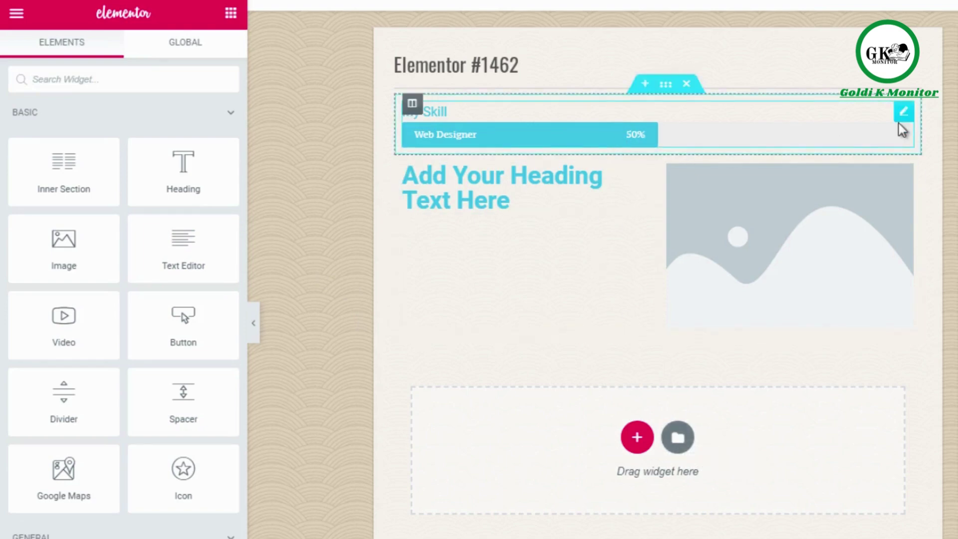
click(686, 84)
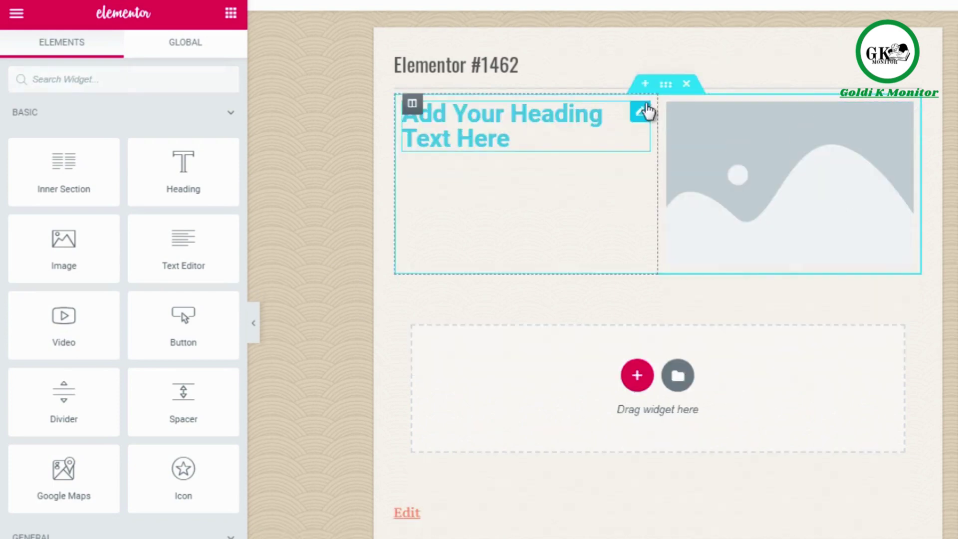
click(686, 84)
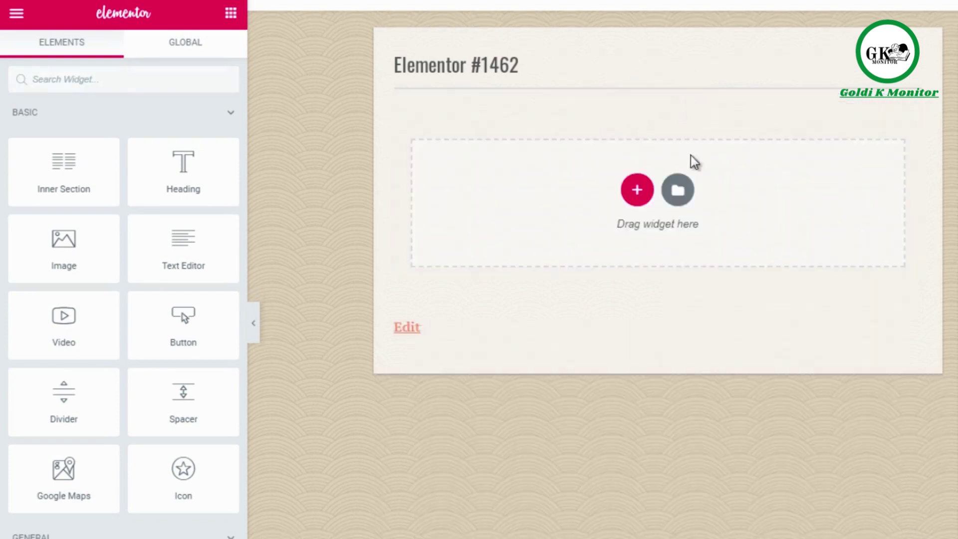
Step: Open the template library, check its Blocks collection and return to the page templates
click(678, 194)
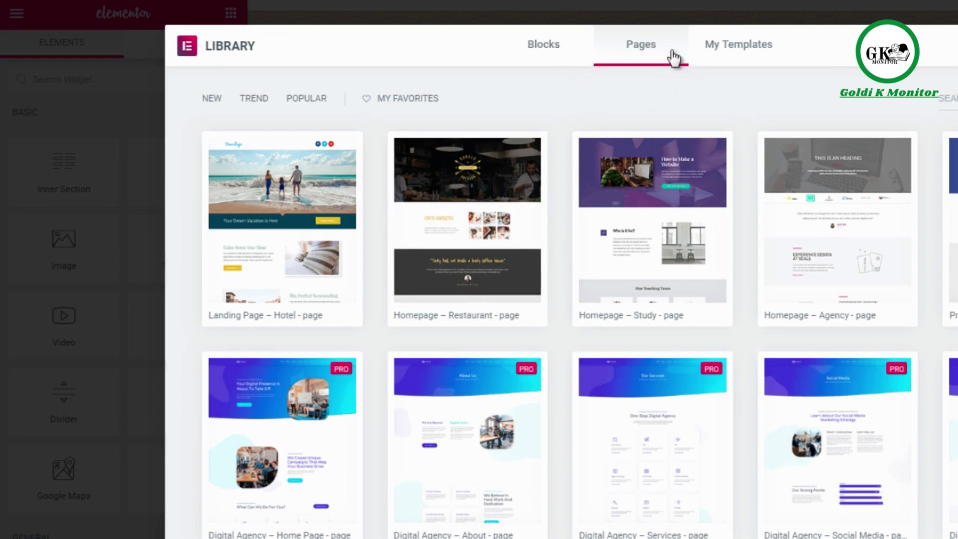
click(732, 53)
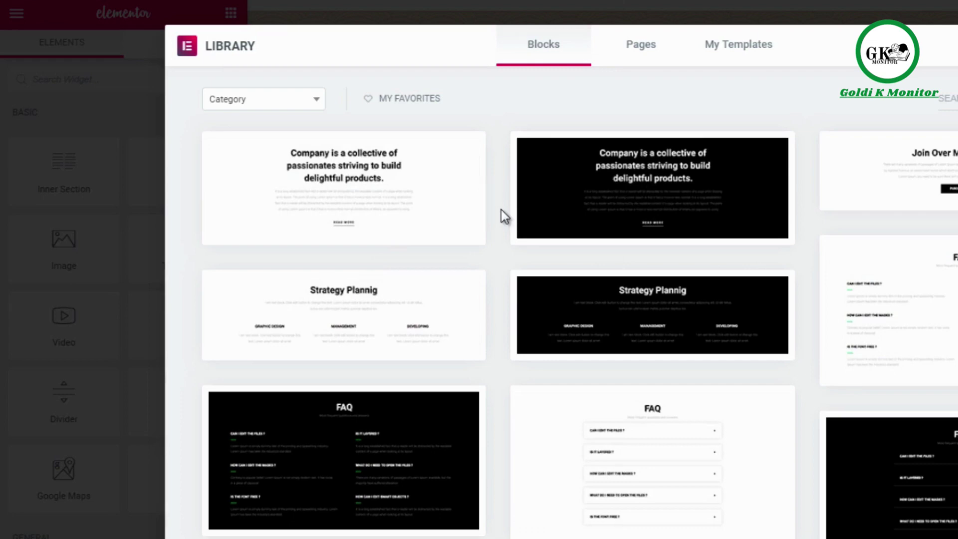
click(640, 53)
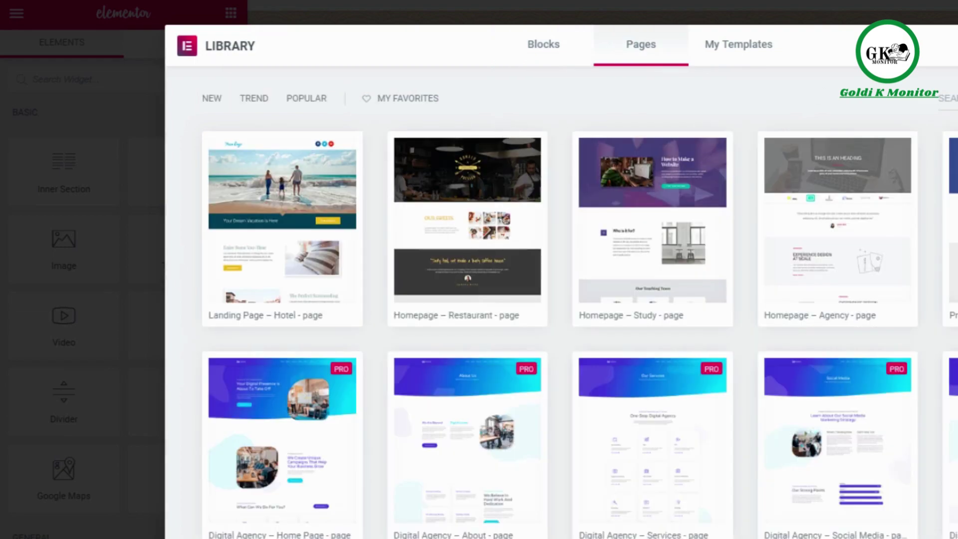
Step: Look through the library's homepage, landing, contact, services and pricing page templates
scroll(562, 300, down, 10)
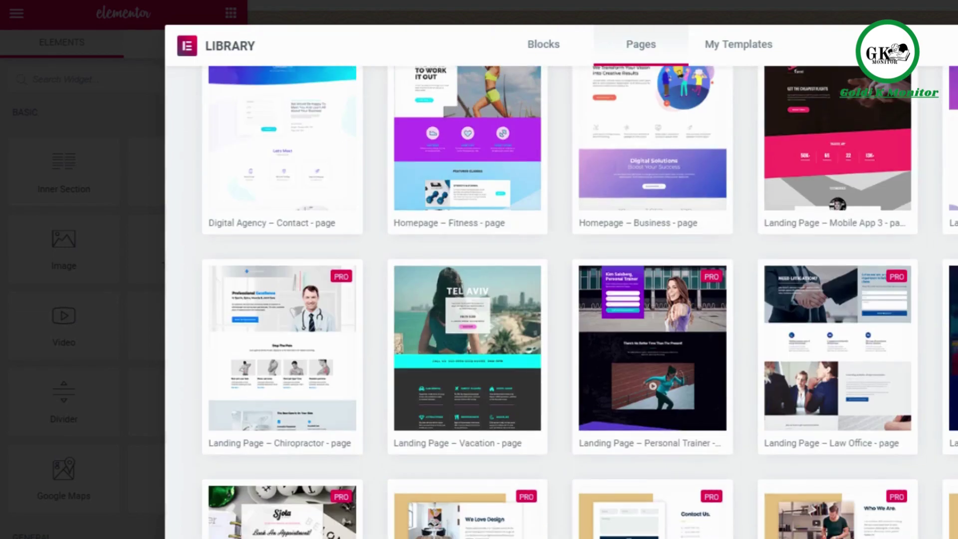
scroll(578, 300, down, 15)
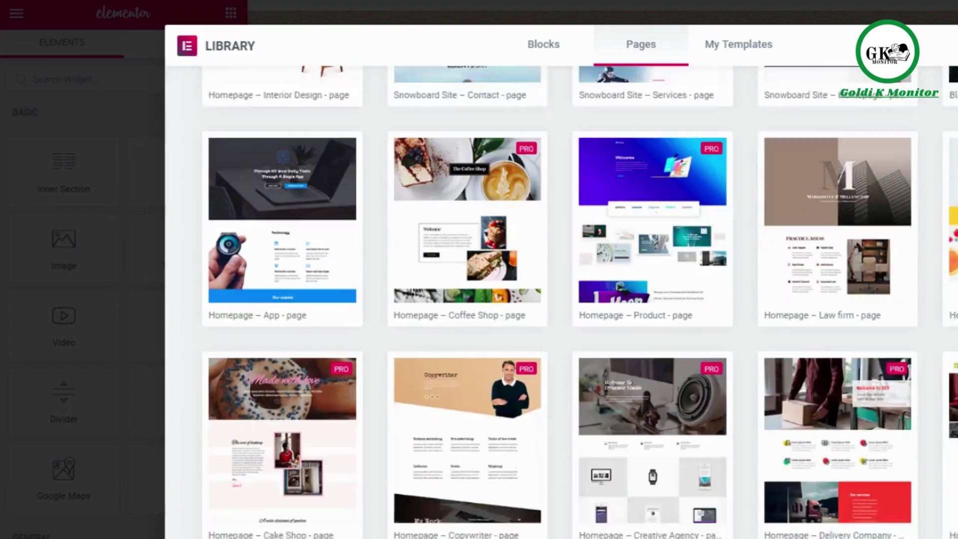
scroll(561, 299, down, 15)
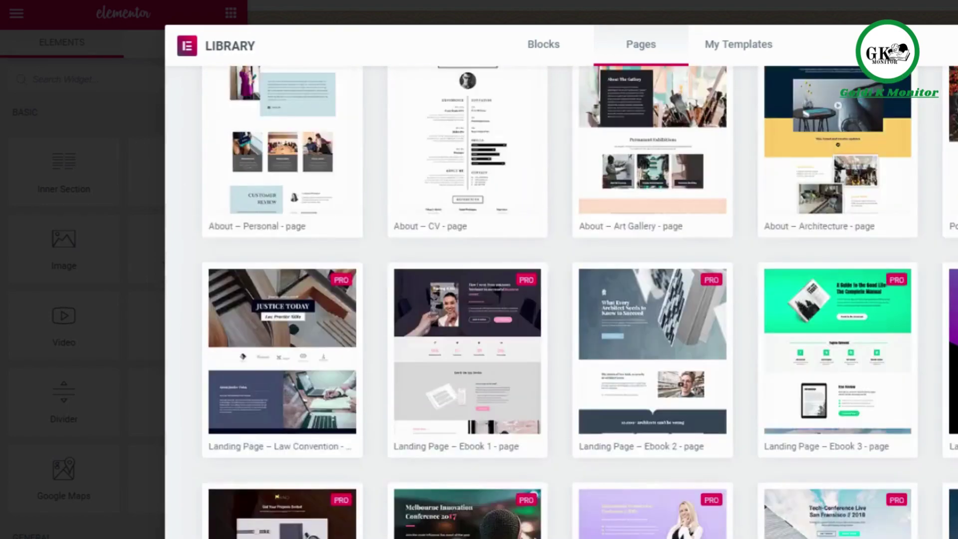
scroll(561, 299, down, 6)
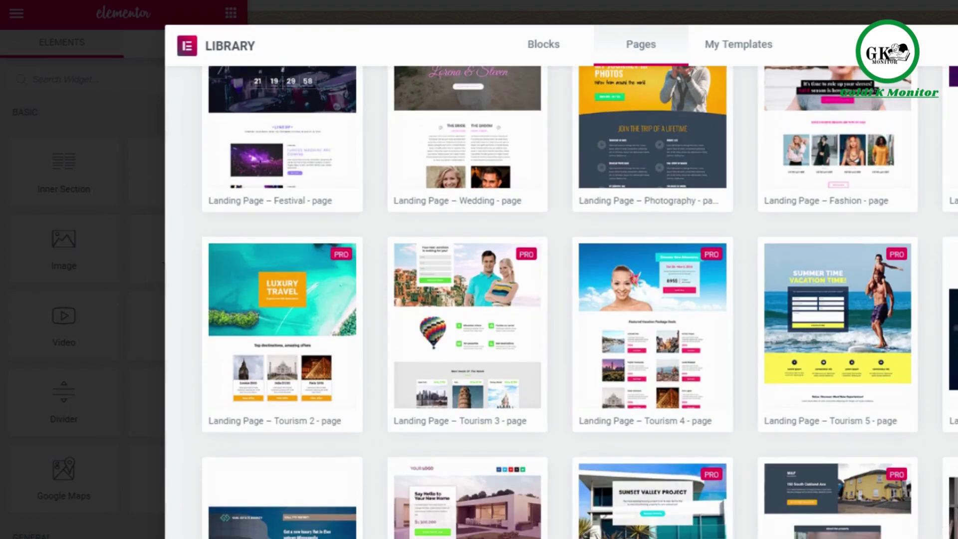
scroll(561, 300, down, 10)
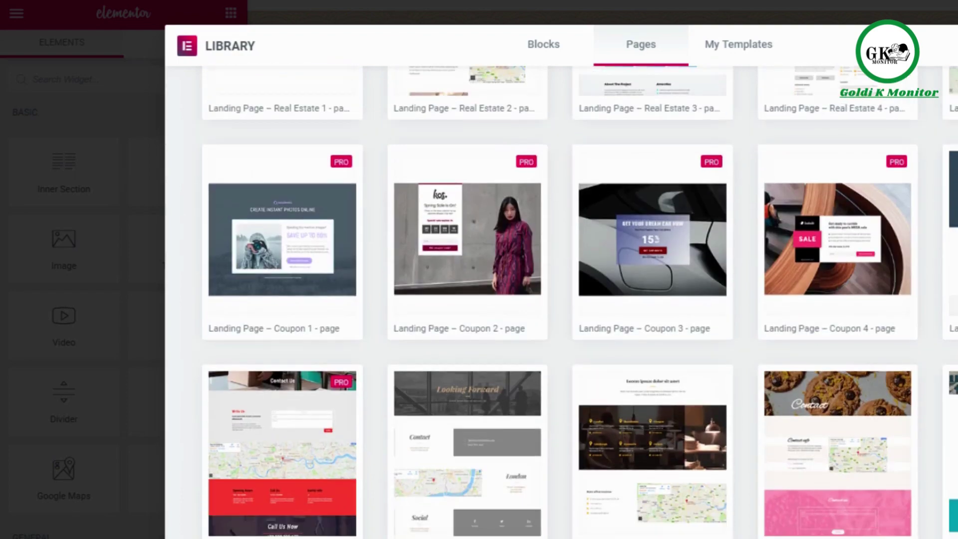
scroll(562, 300, down, 4)
scroll(562, 300, up, 2)
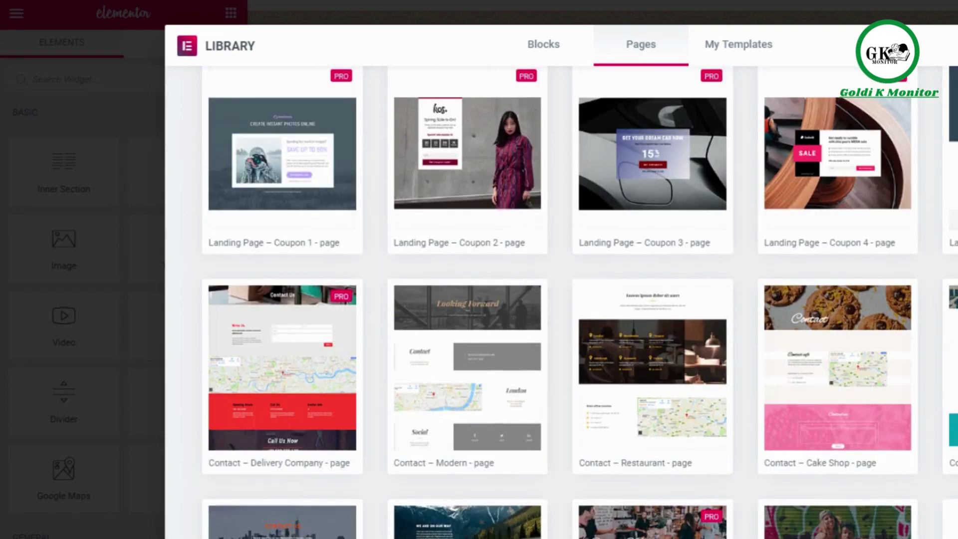
scroll(561, 300, down, 11)
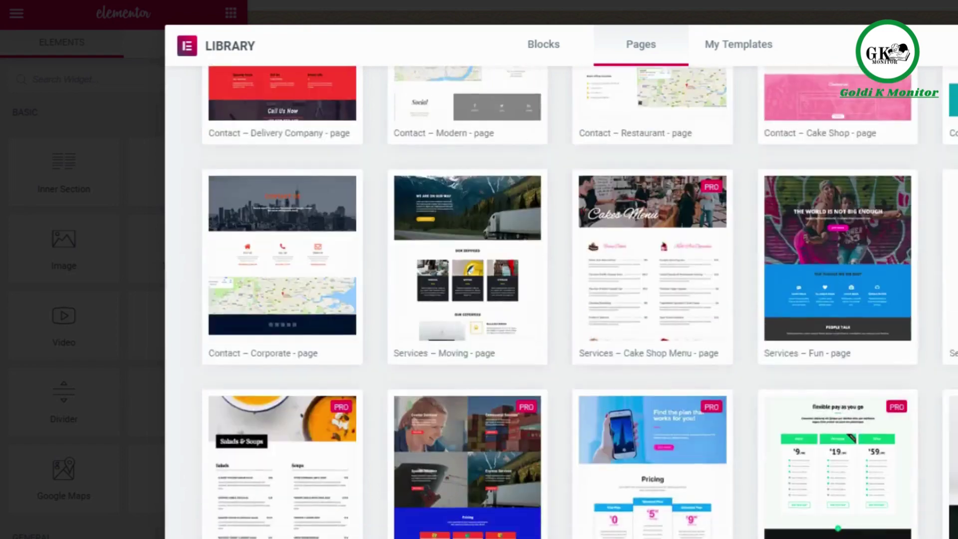
scroll(561, 300, down, 2)
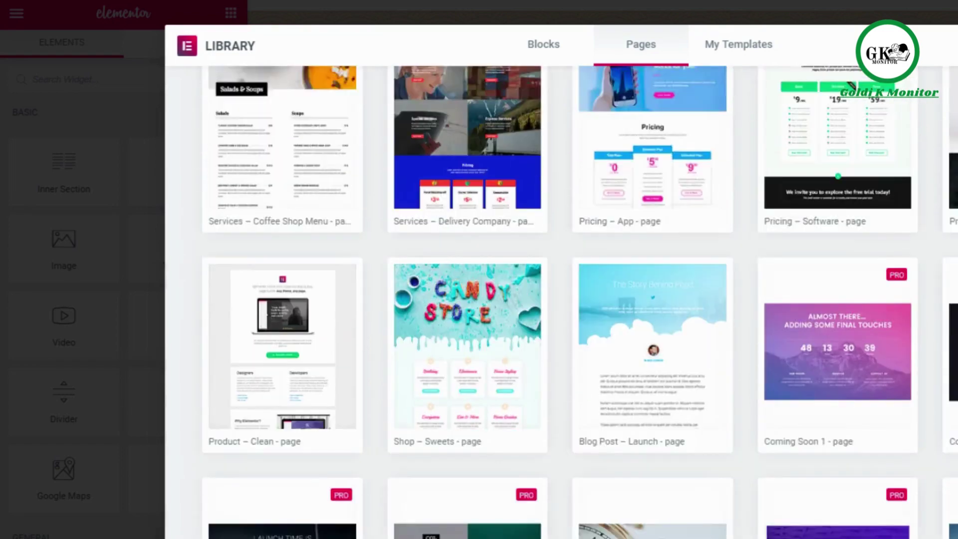
scroll(561, 299, up, 2)
scroll(561, 299, up, 1)
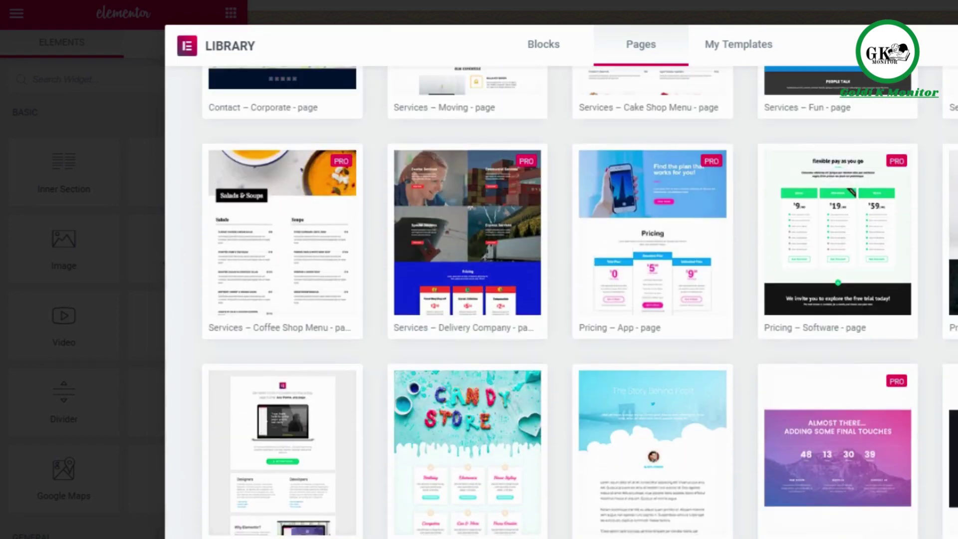
Step: Find the Coming Soon 5 page template in the library and insert it into the page
mouse_move(862, 243)
scroll(580, 302, down, 7)
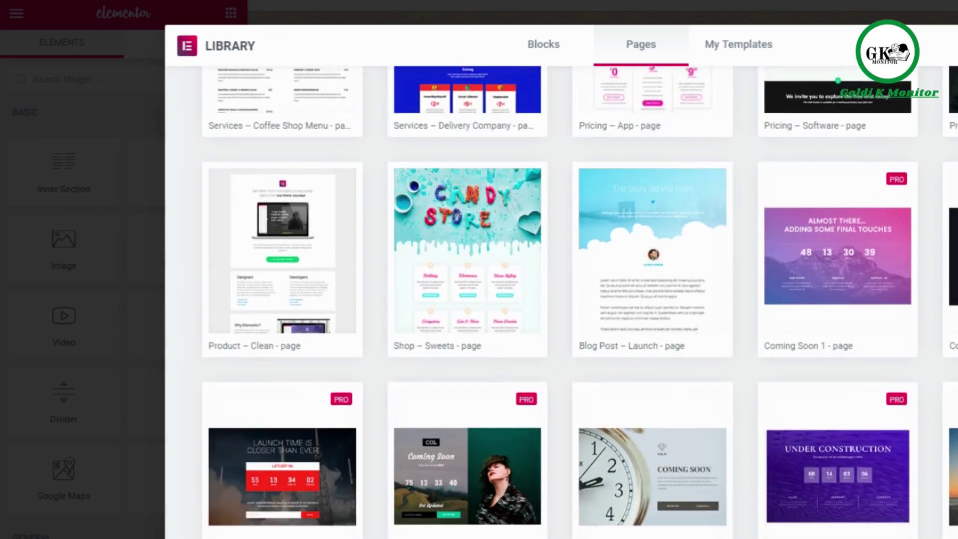
scroll(724, 338, down, 4)
scroll(724, 338, up, 1)
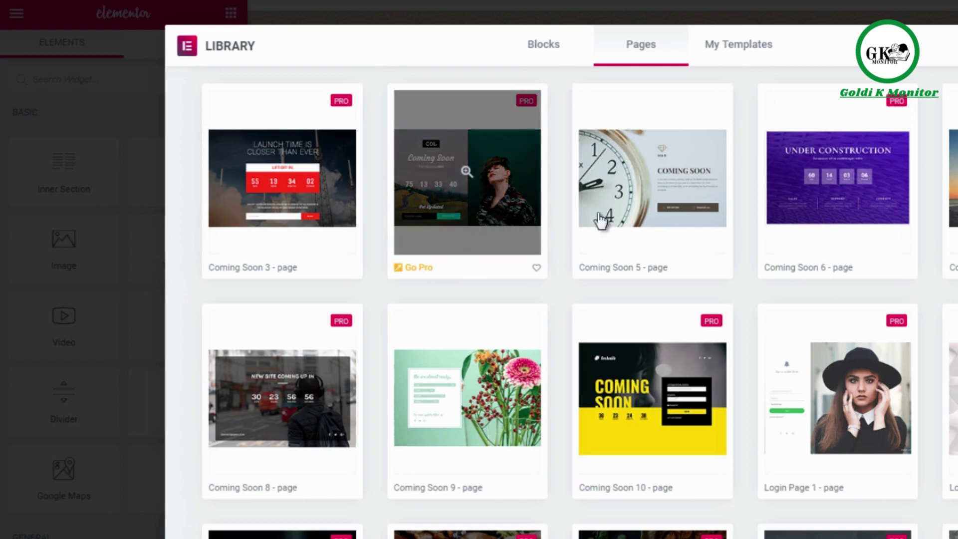
mouse_move(705, 234)
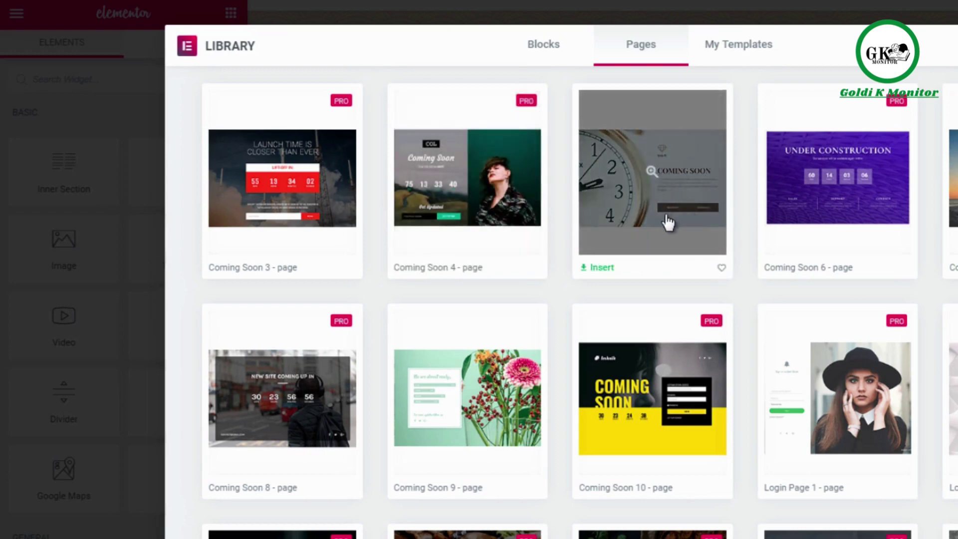
click(602, 270)
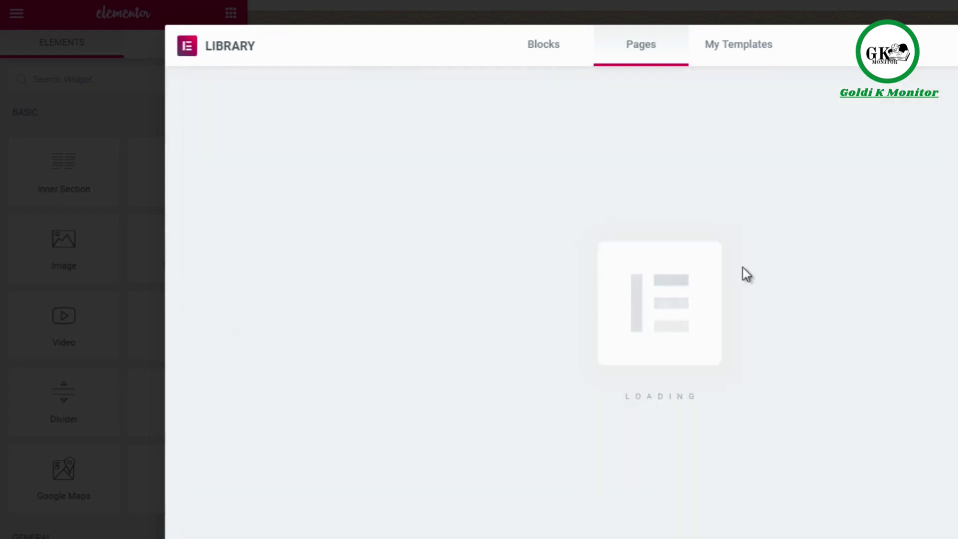